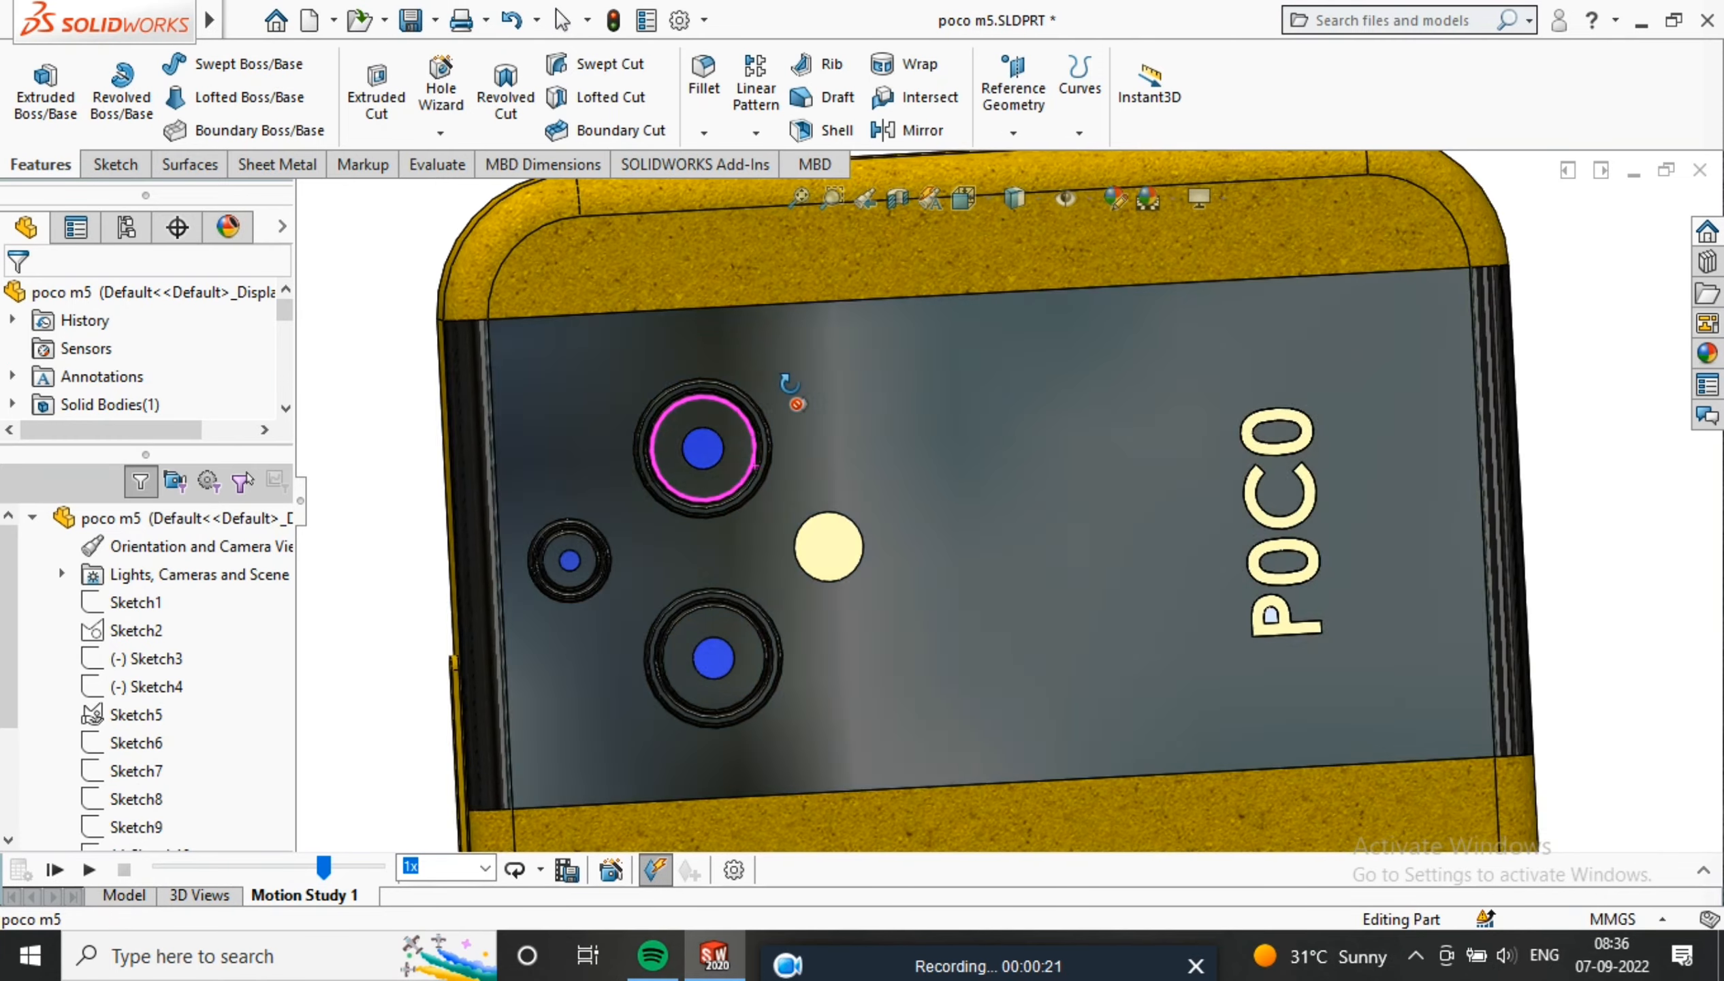
Examine the finished phone model's rear cameras, front display, notch and lower bezel
scroll(697, 543, up, 8)
middle_drag(1081, 550, 1193, 504)
scroll(1115, 569, up, 3)
scroll(1115, 570, down, 3)
scroll(997, 550, down, 3)
middle_drag(997, 550, 949, 602)
scroll(993, 595, up, 5)
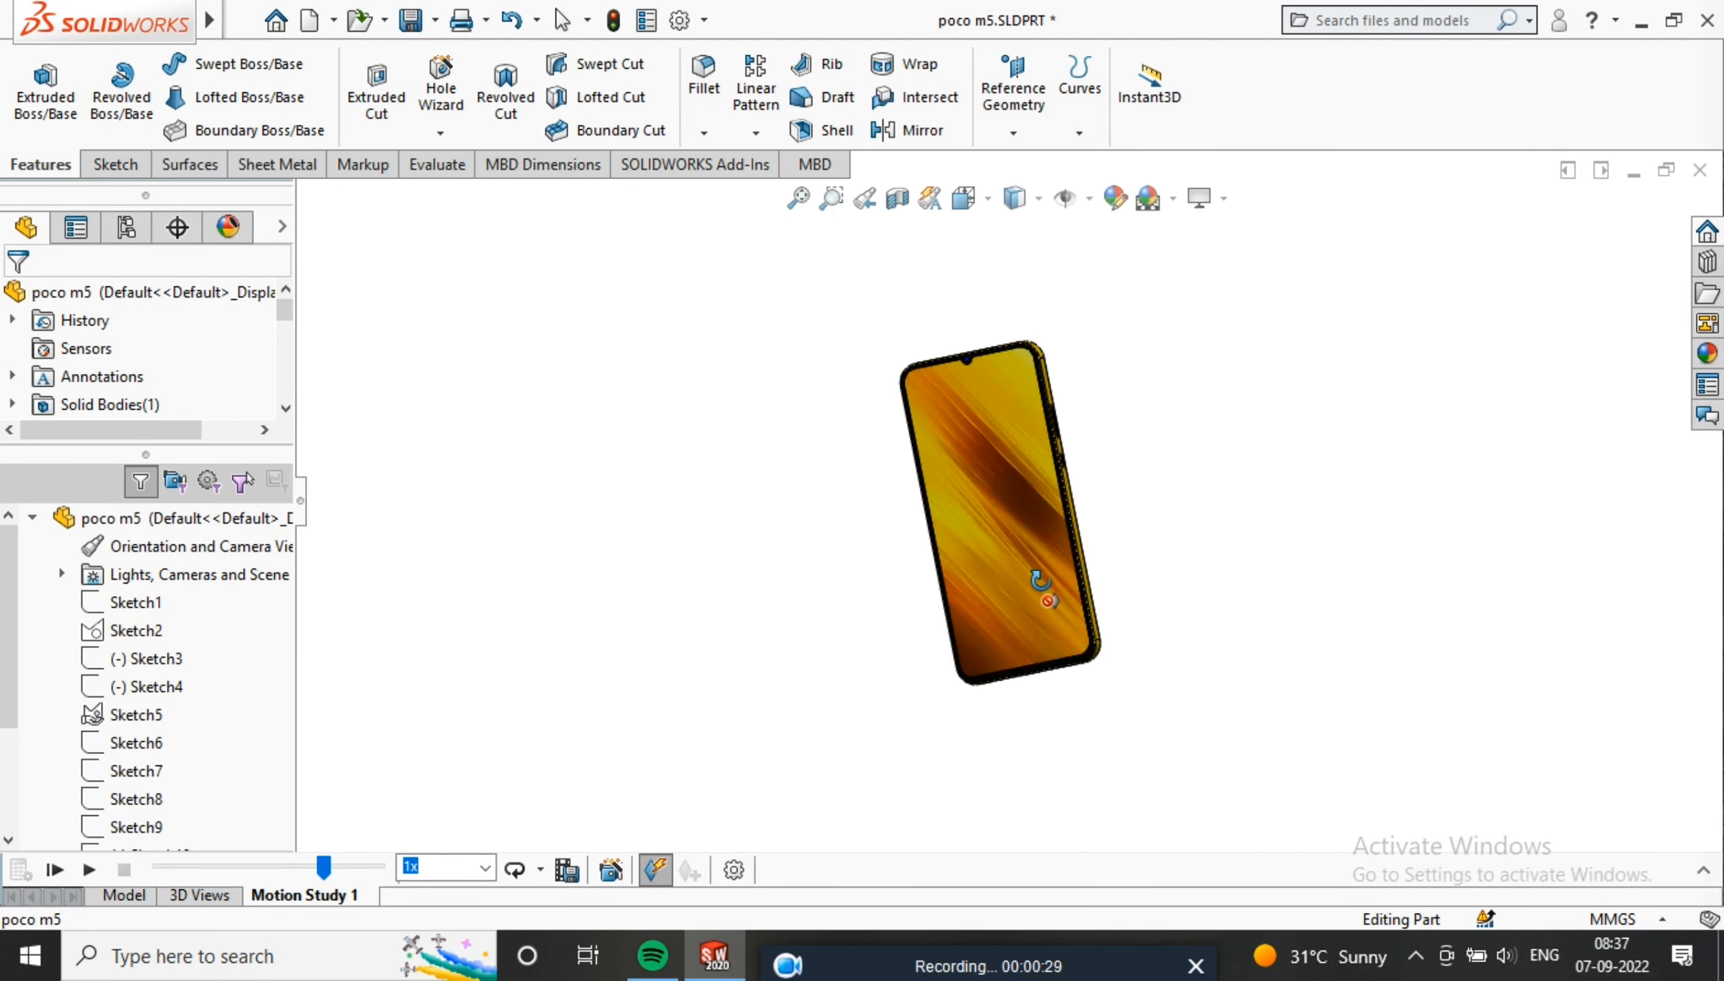
scroll(1078, 500, down, 5)
scroll(924, 278, up, 3)
scroll(849, 257, down, 3)
scroll(957, 443, up, 3)
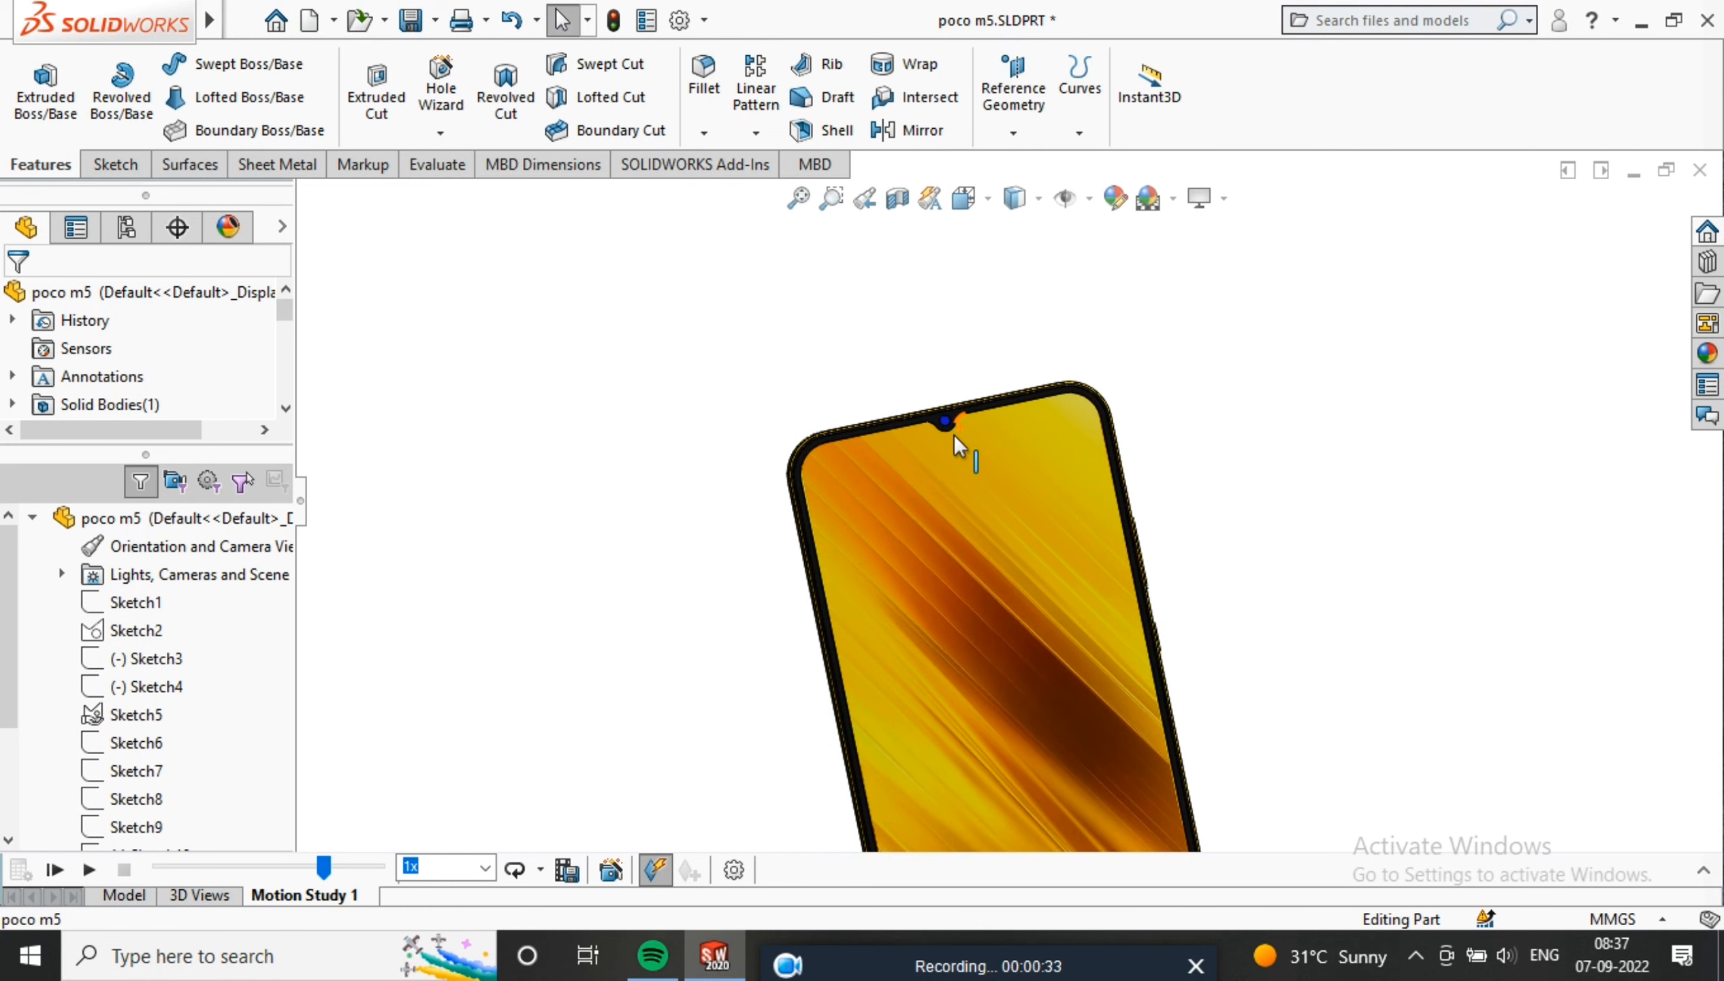
scroll(968, 438, down, 3)
scroll(1101, 800, up, 5)
scroll(1054, 602, down, 5)
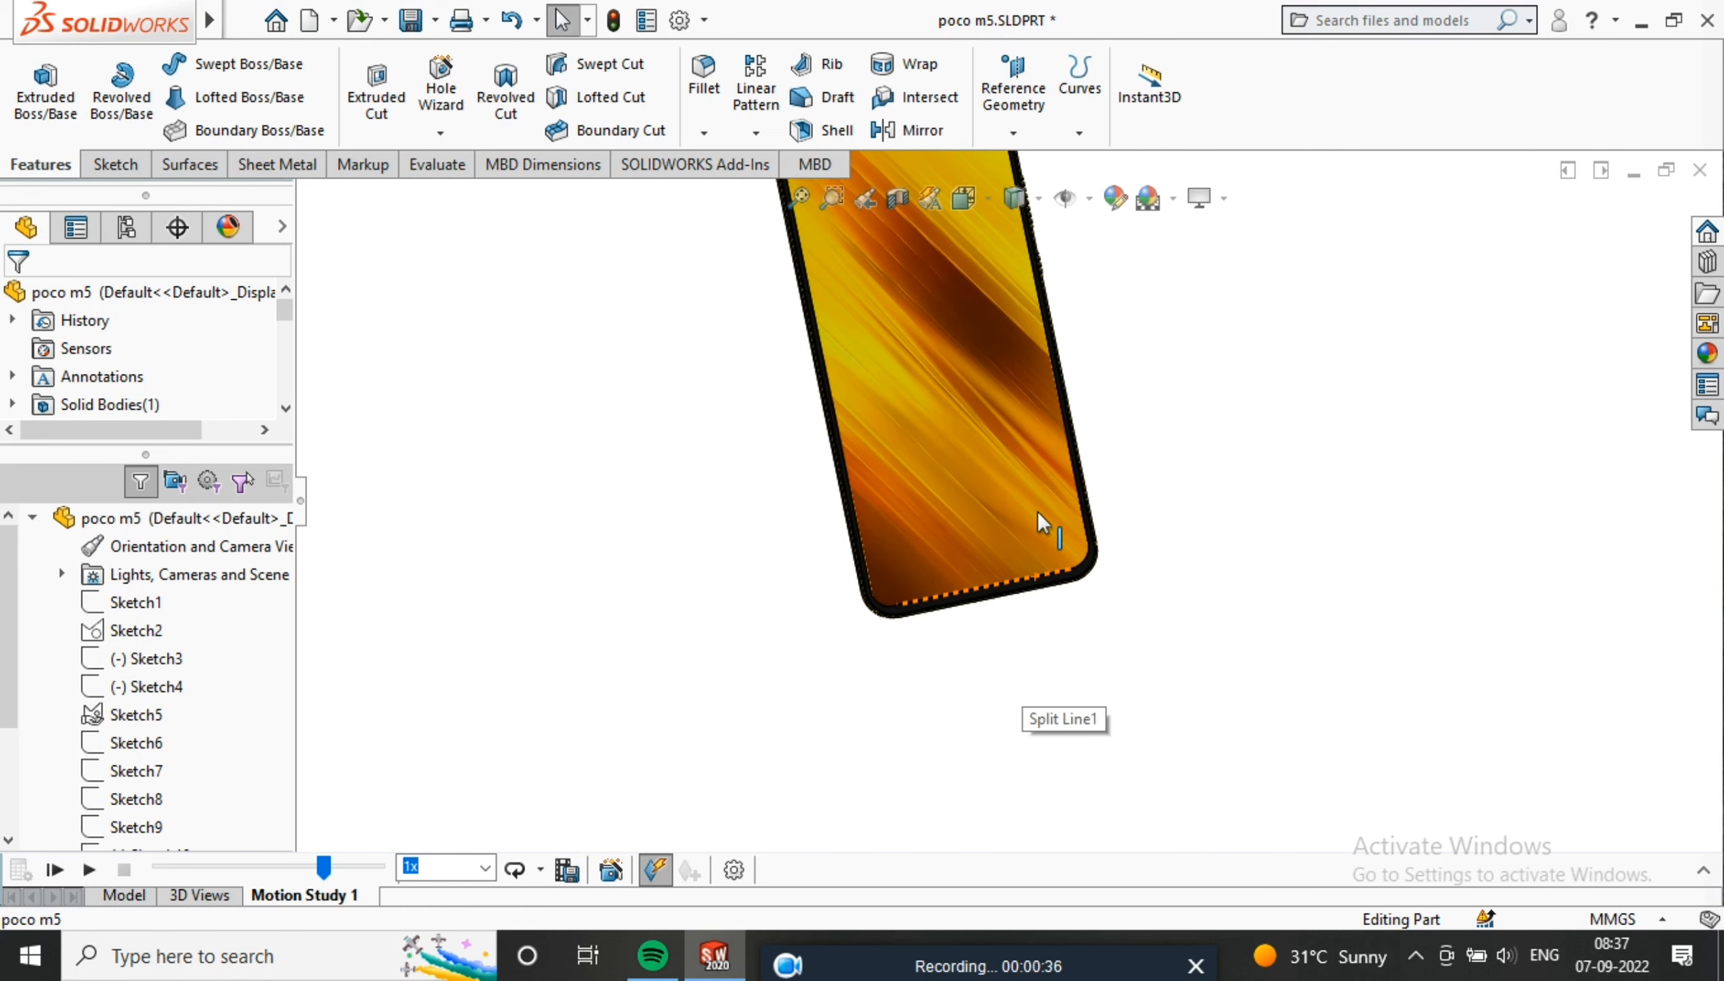
scroll(869, 452, up, 5)
scroll(889, 453, down, 3)
Examine the finished phone's side and its bottom edge with the speaker slots, charging port and microphone hole
middle_drag(1077, 396, 889, 492)
scroll(936, 415, down, 5)
scroll(935, 416, up, 4)
scroll(1161, 501, up, 5)
middle_drag(1161, 501, 1163, 410)
scroll(1140, 540, down, 4)
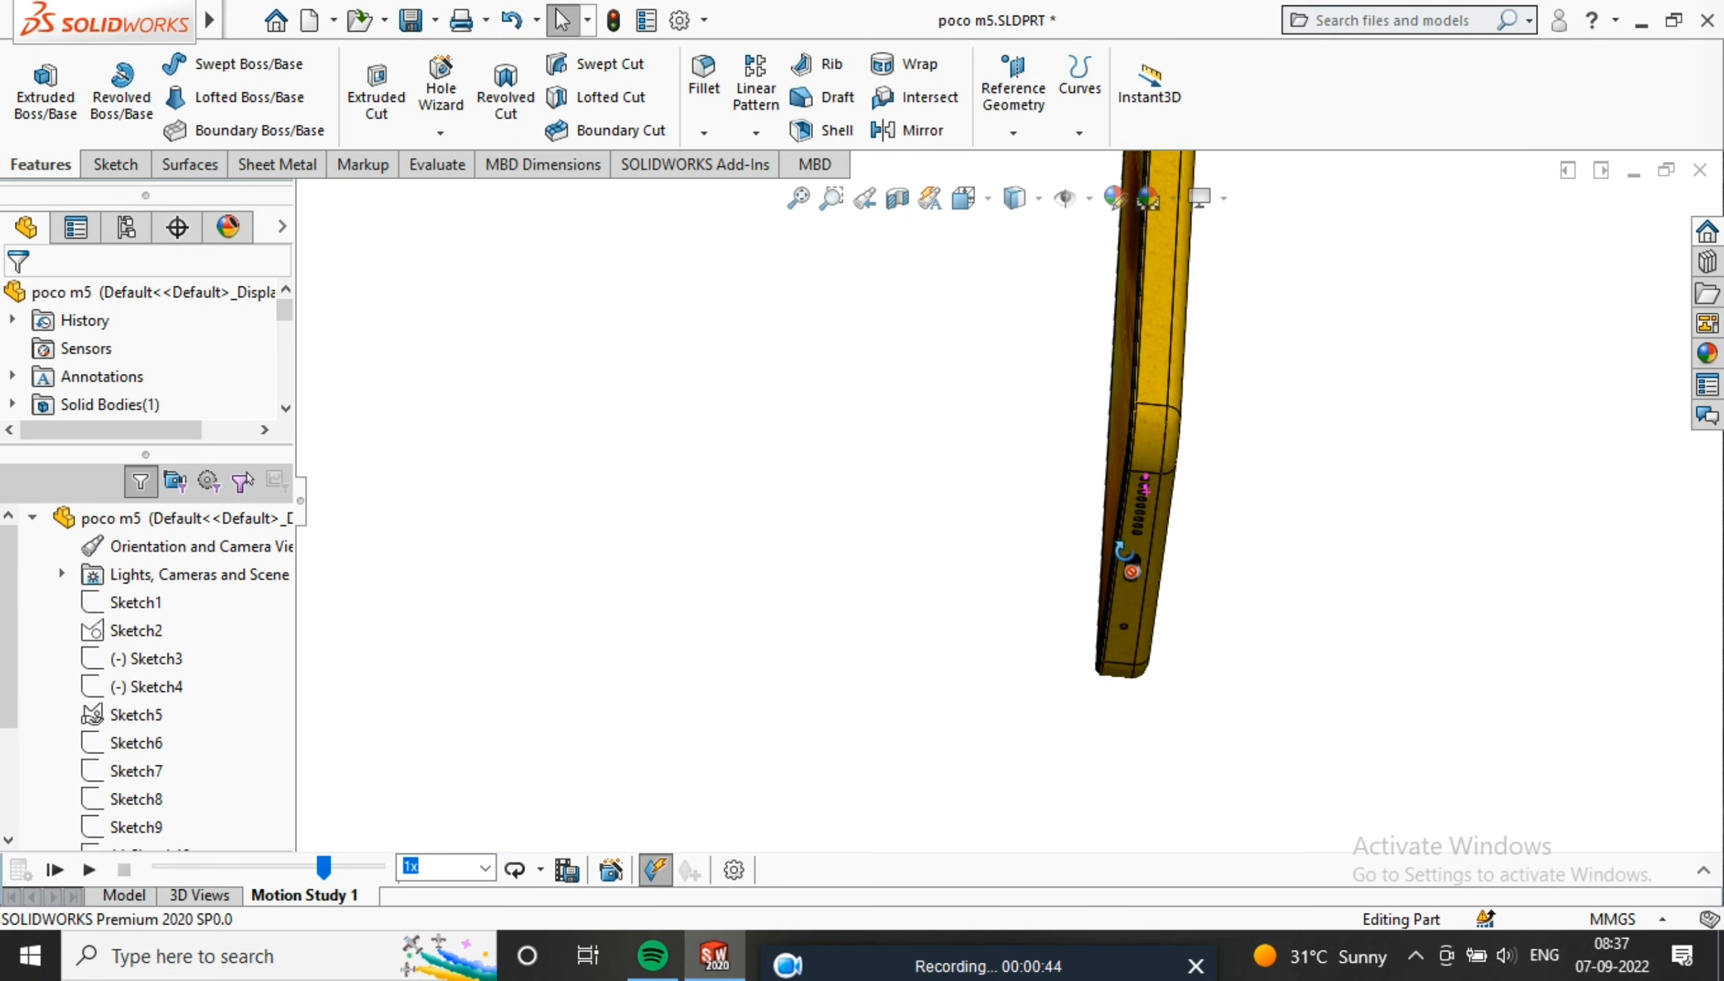
middle_drag(1139, 540, 1095, 526)
scroll(1088, 527, down, 4)
scroll(1095, 526, down, 4)
scroll(1082, 669, up, 3)
middle_drag(951, 658, 1033, 637)
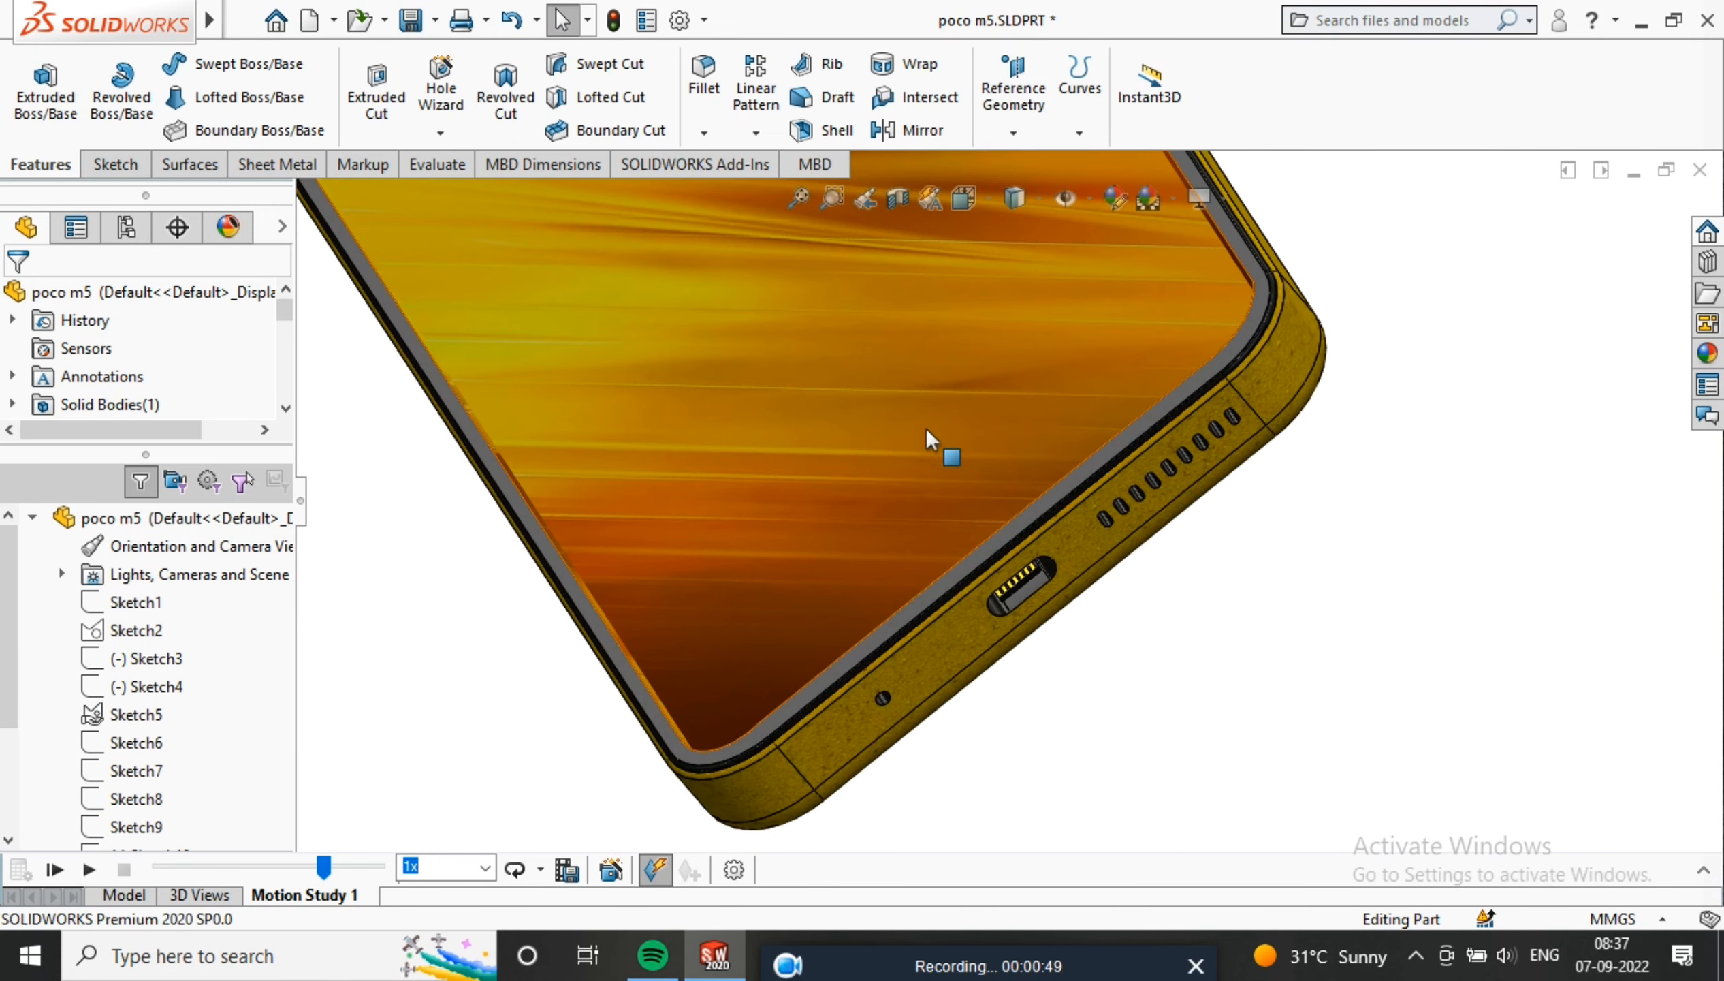
Create a new part document
mouse_move(158, 40)
click(287, 21)
click(322, 19)
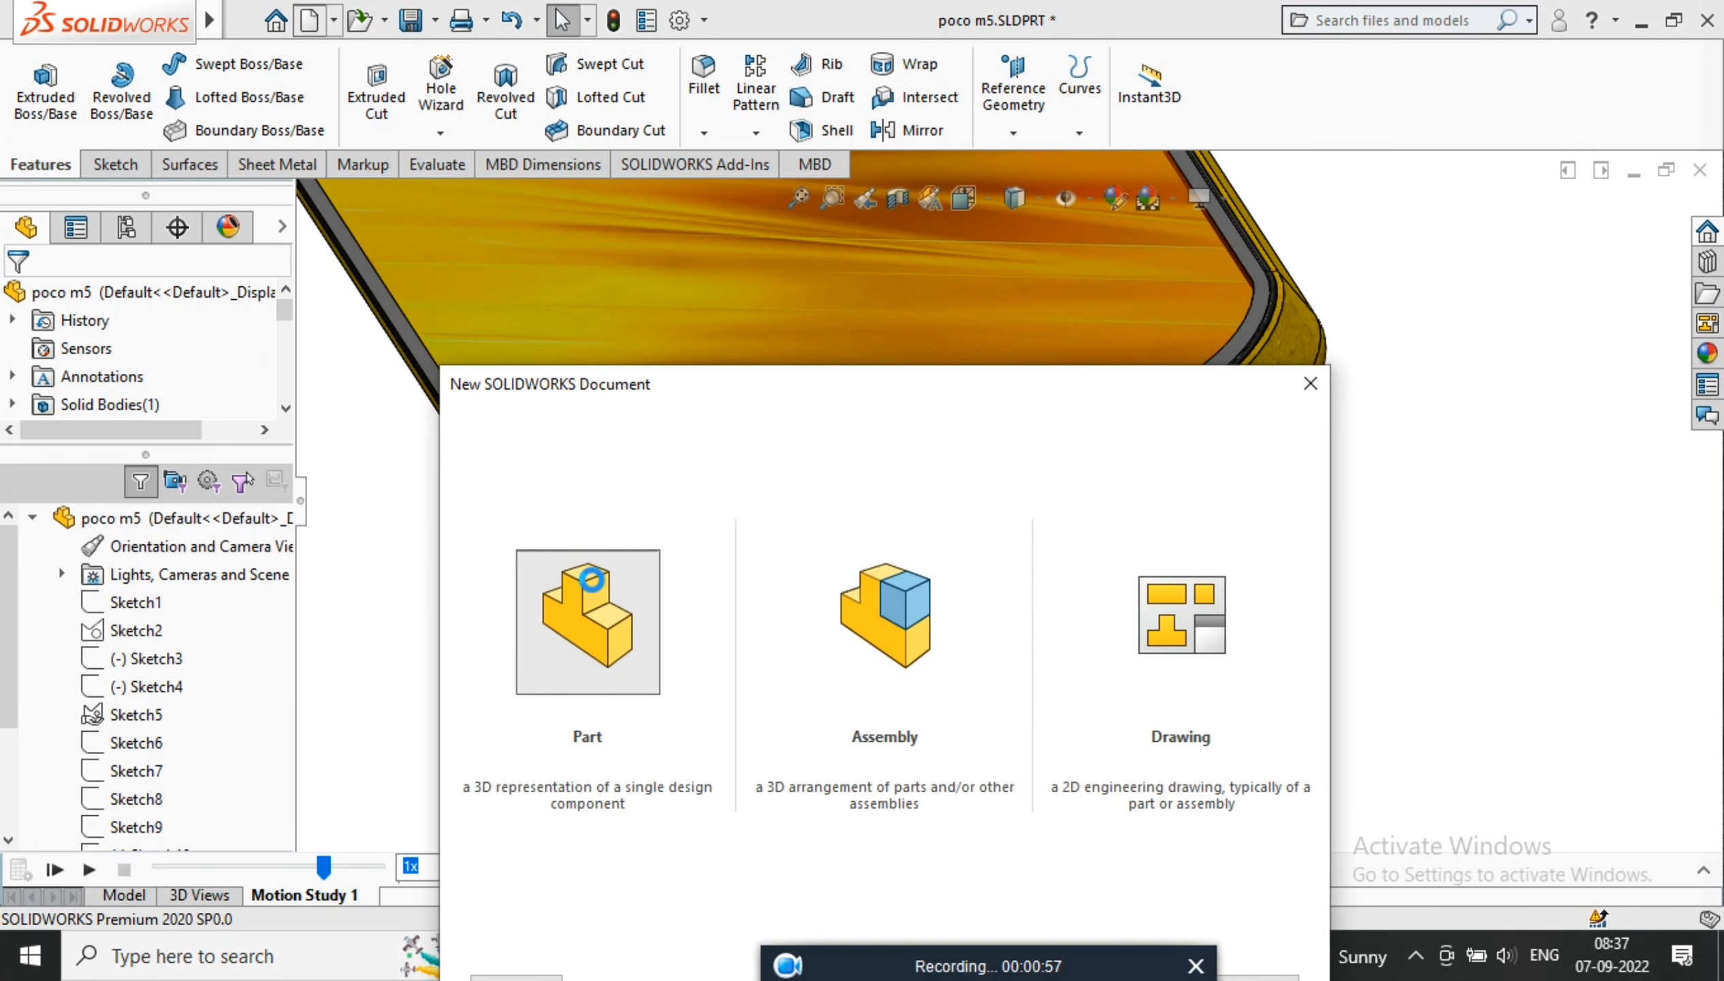
double_click(643, 567)
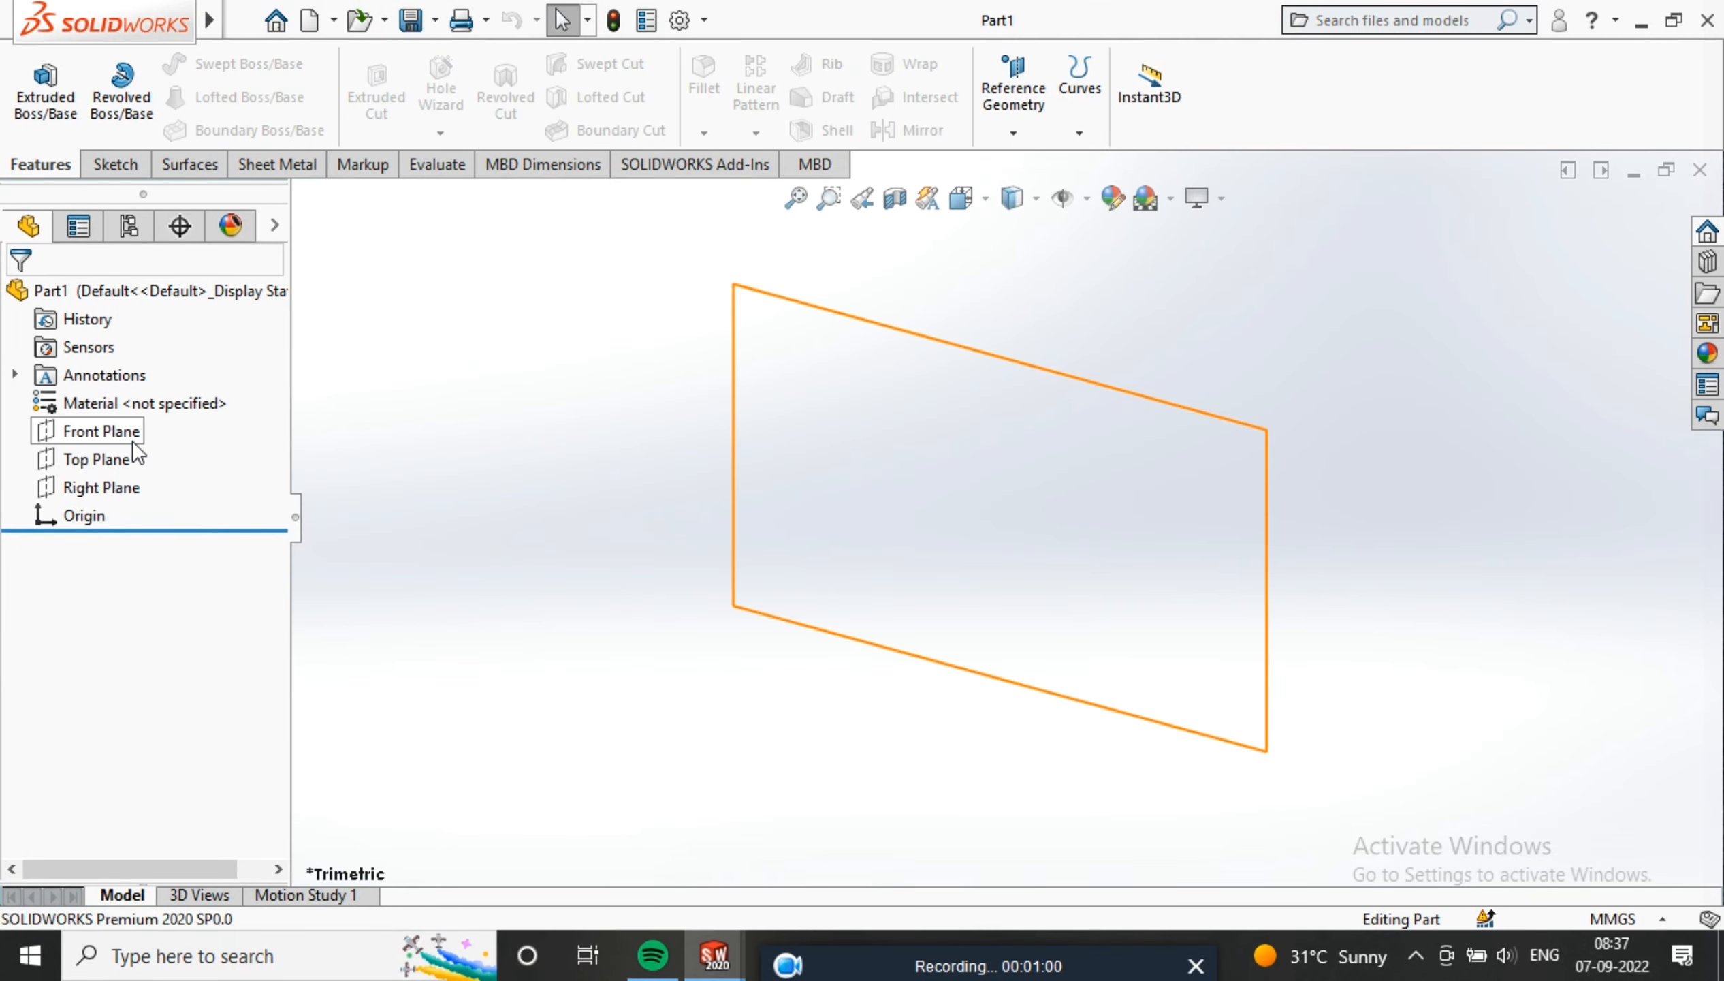
Start a sketch on the Front Plane
click(110, 432)
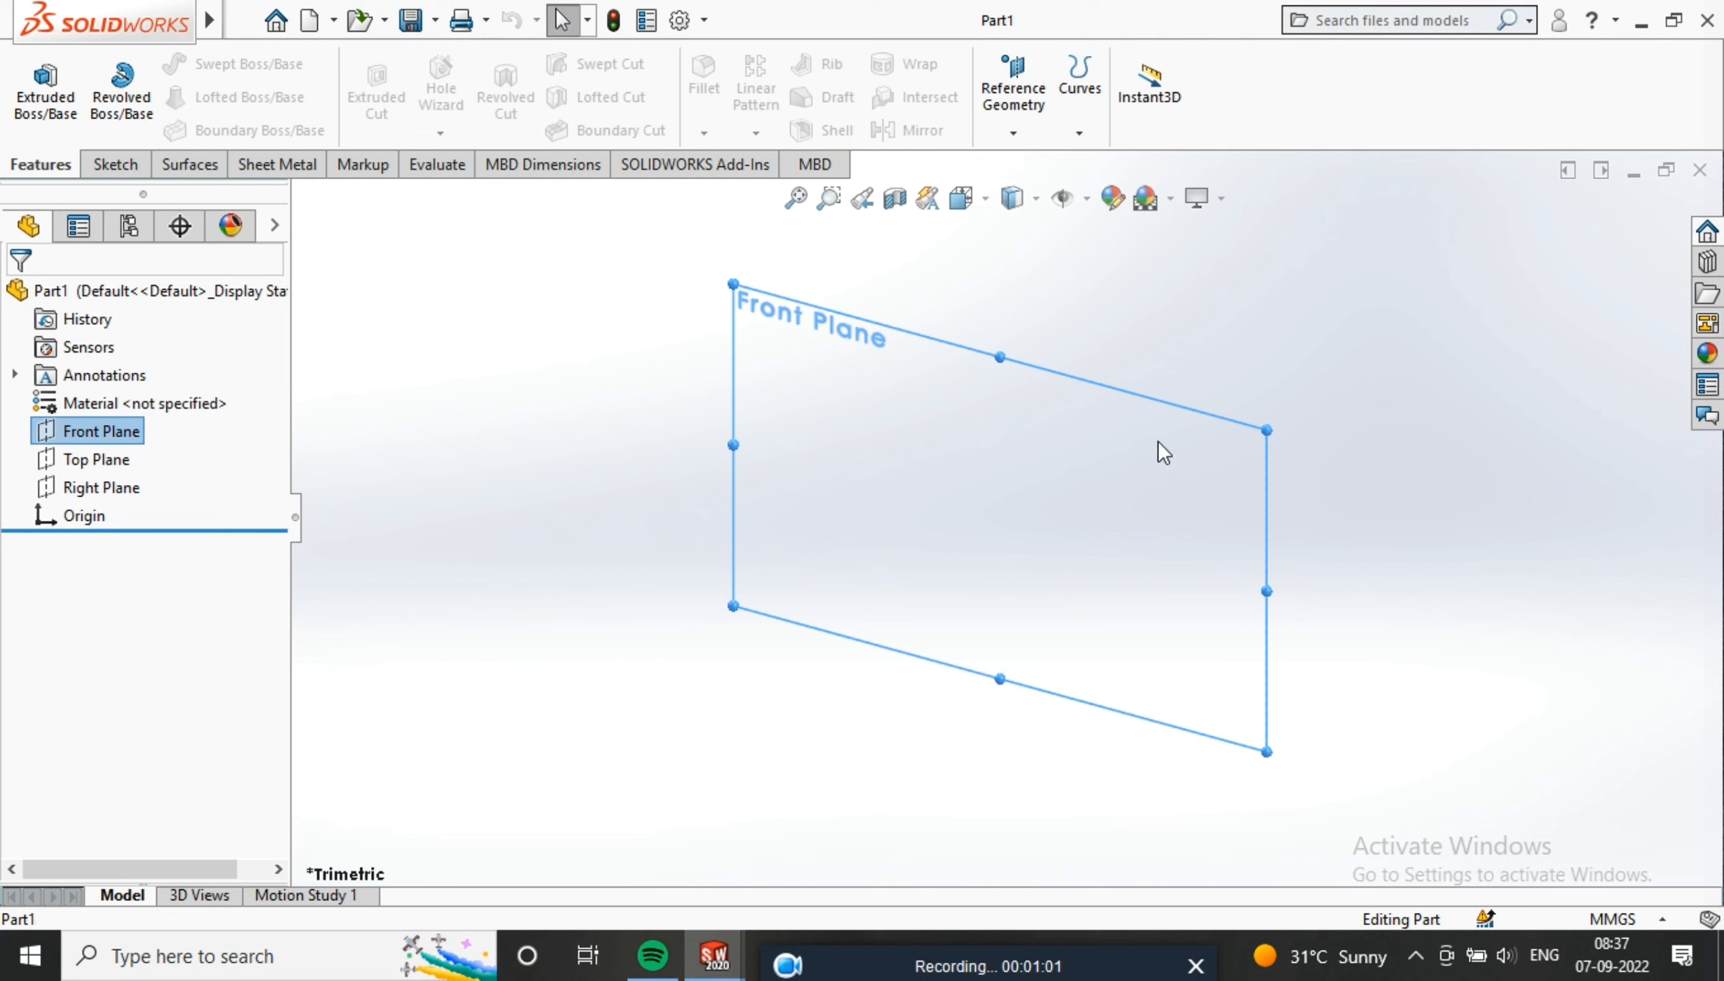
right_click(1189, 474)
click(1197, 468)
right_click(1197, 469)
click(1174, 437)
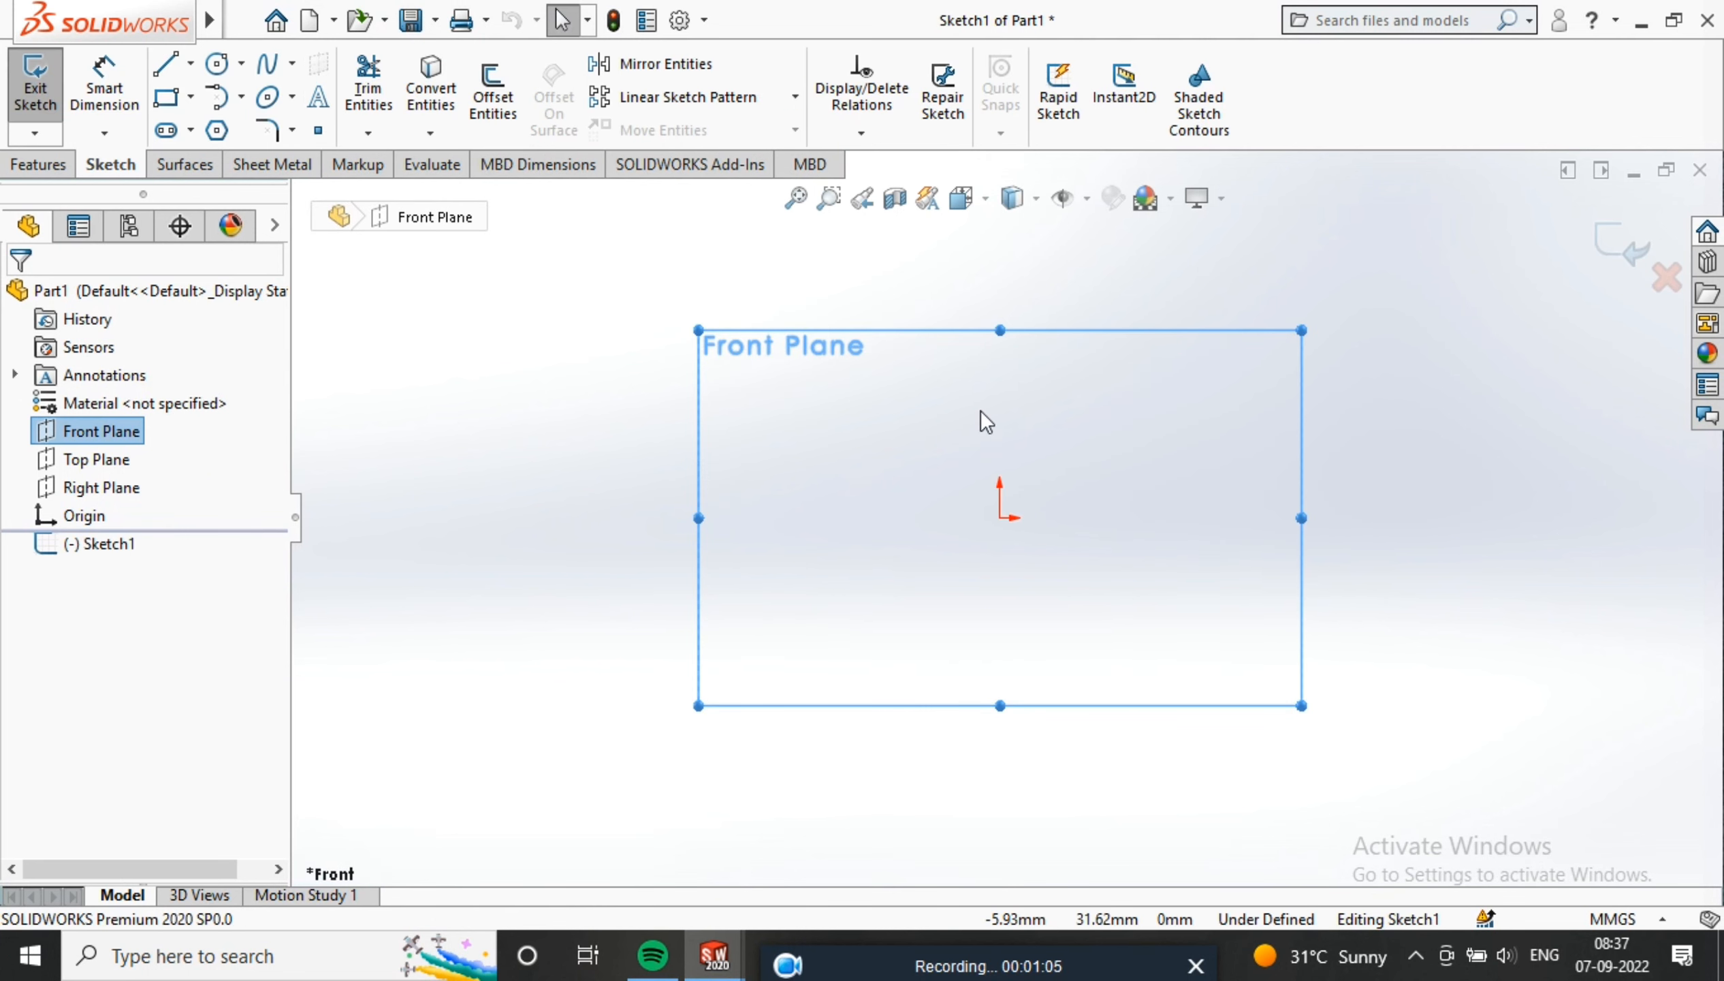
Sketch an upright center rectangle about 115 mm tall, centred on the origin
click(193, 98)
click(226, 159)
click(1000, 517)
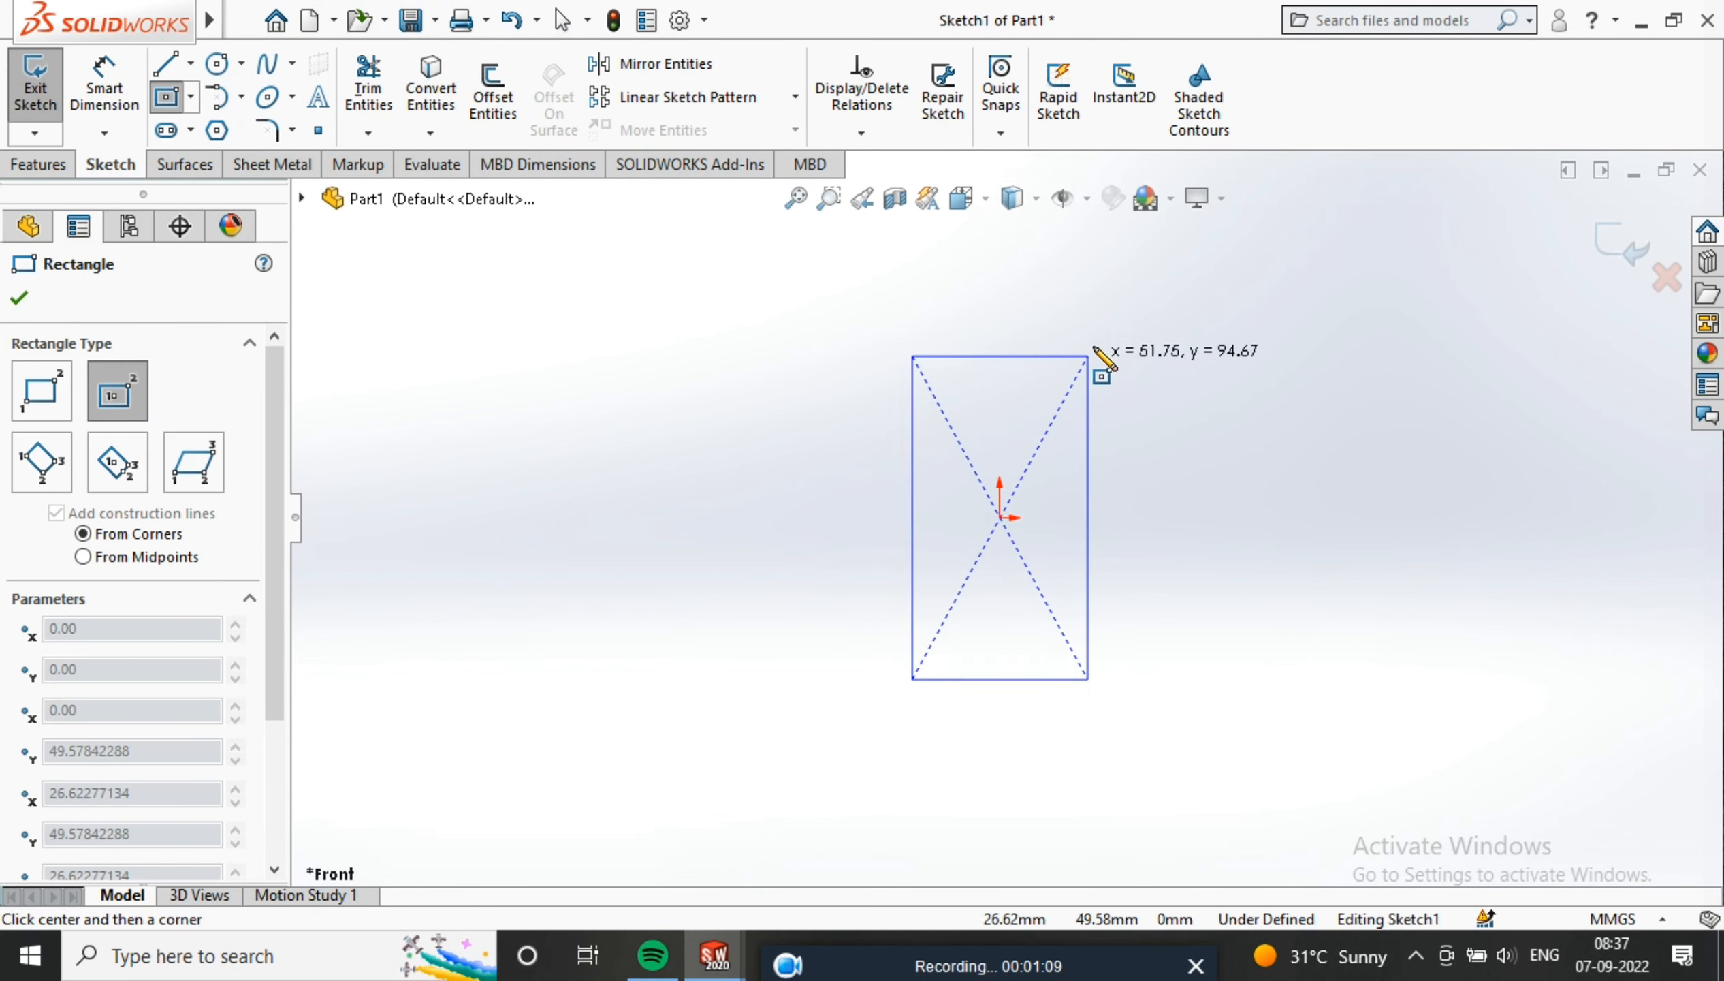
click(1097, 321)
Dimension the rectangle to a height of 163.99 mm and a width of 76.09 mm
click(104, 82)
click(1097, 540)
click(1338, 489)
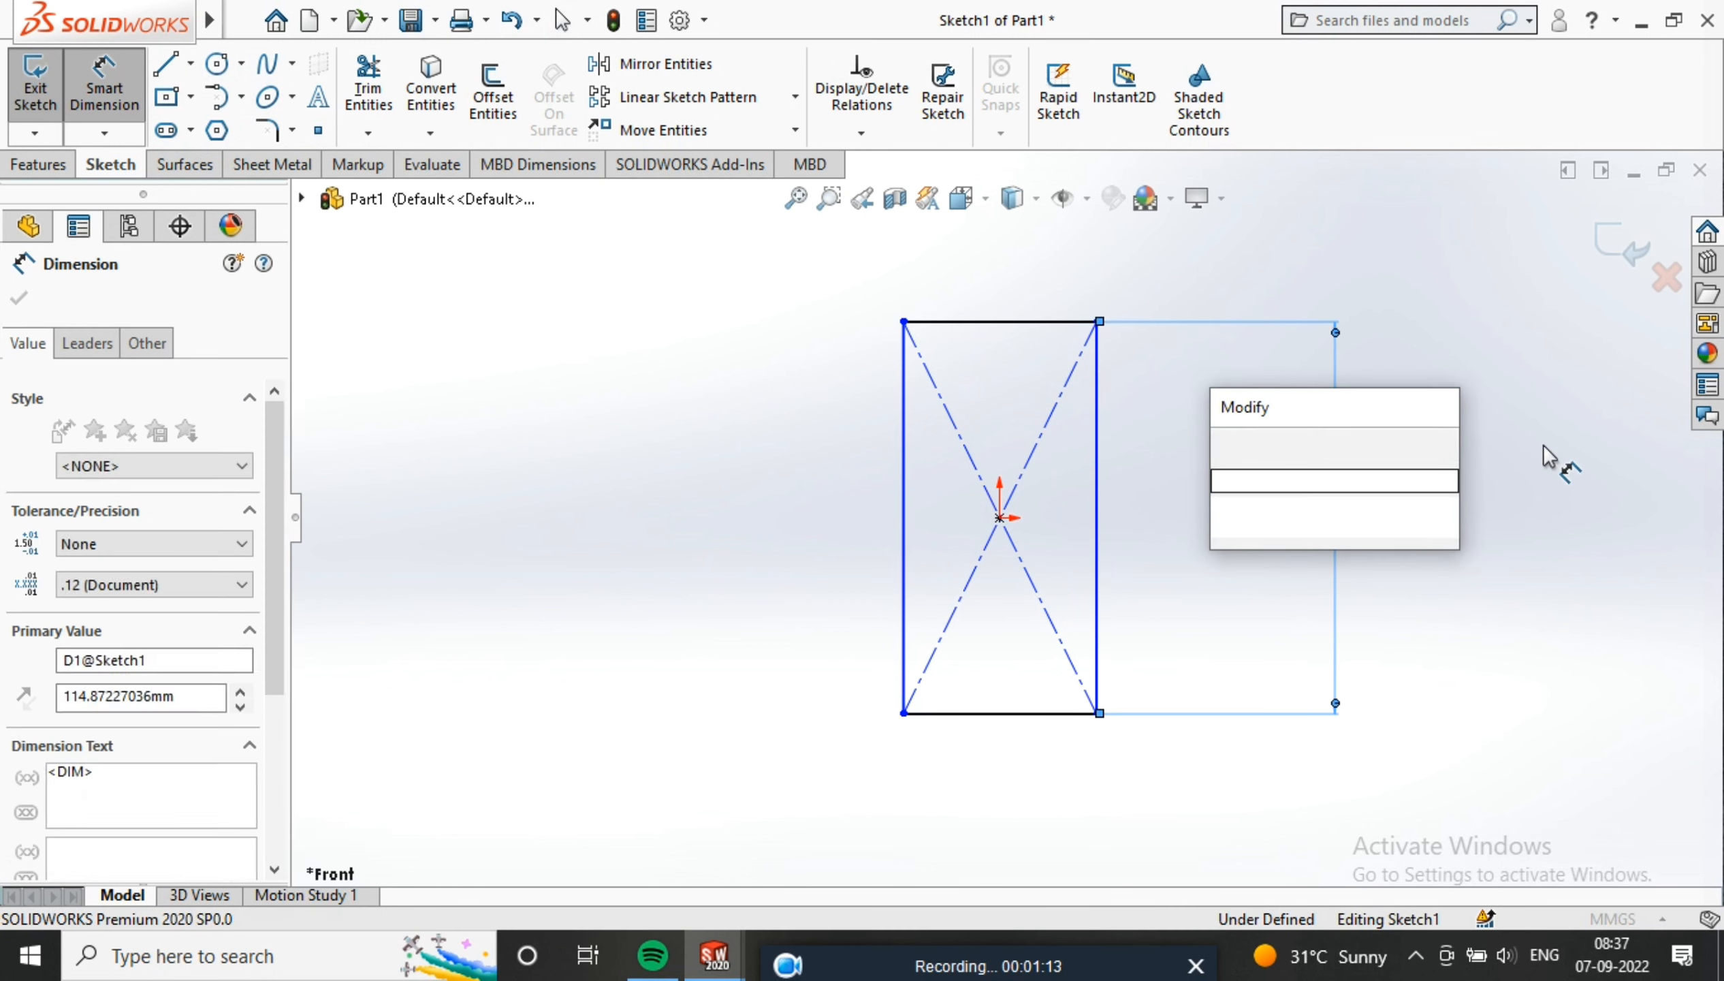
text(163.99)
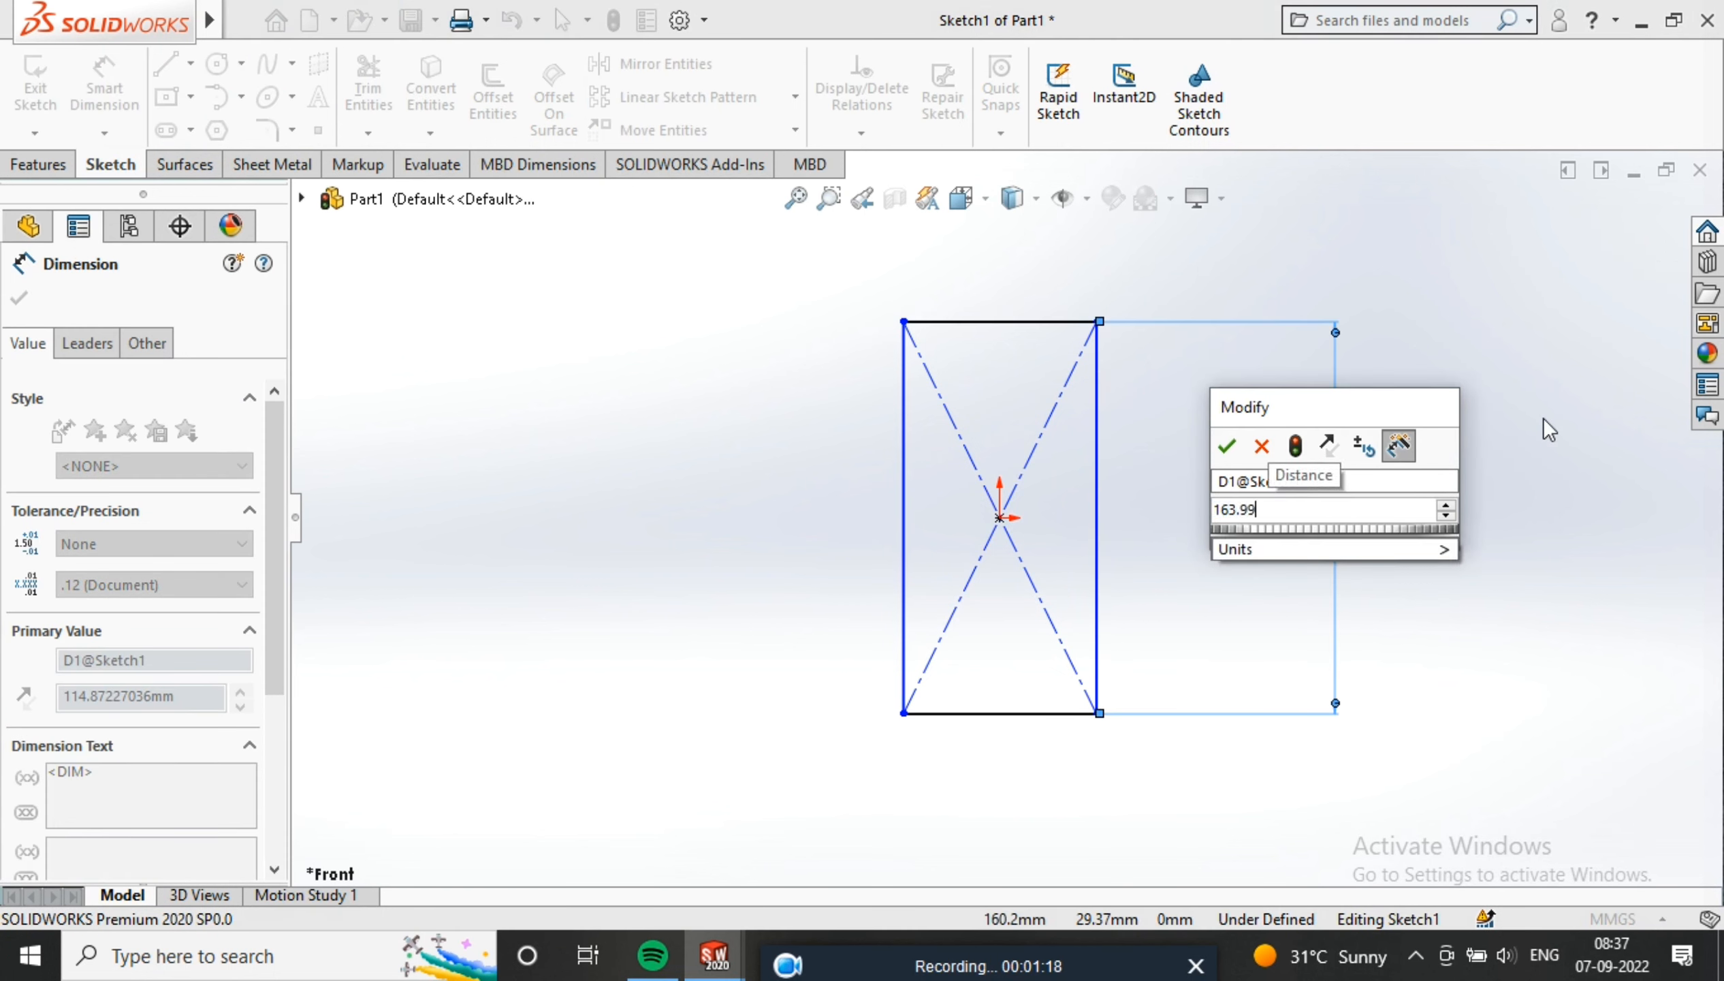
key(Return)
click(975, 713)
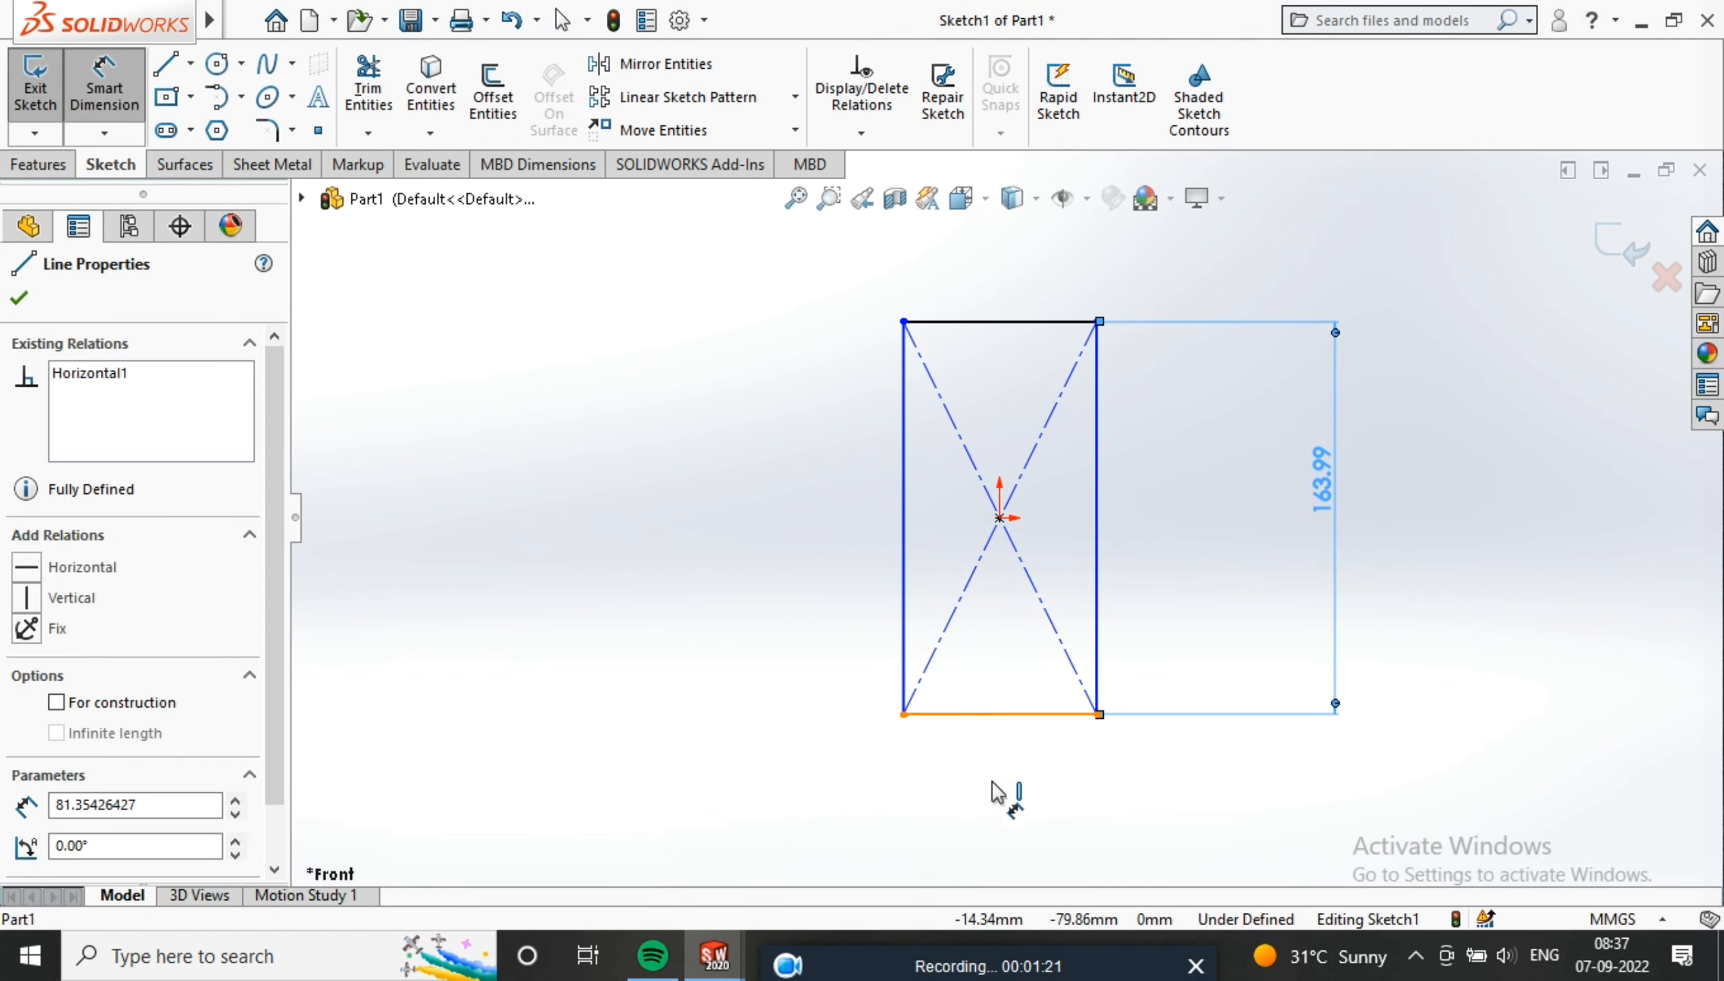
click(1024, 754)
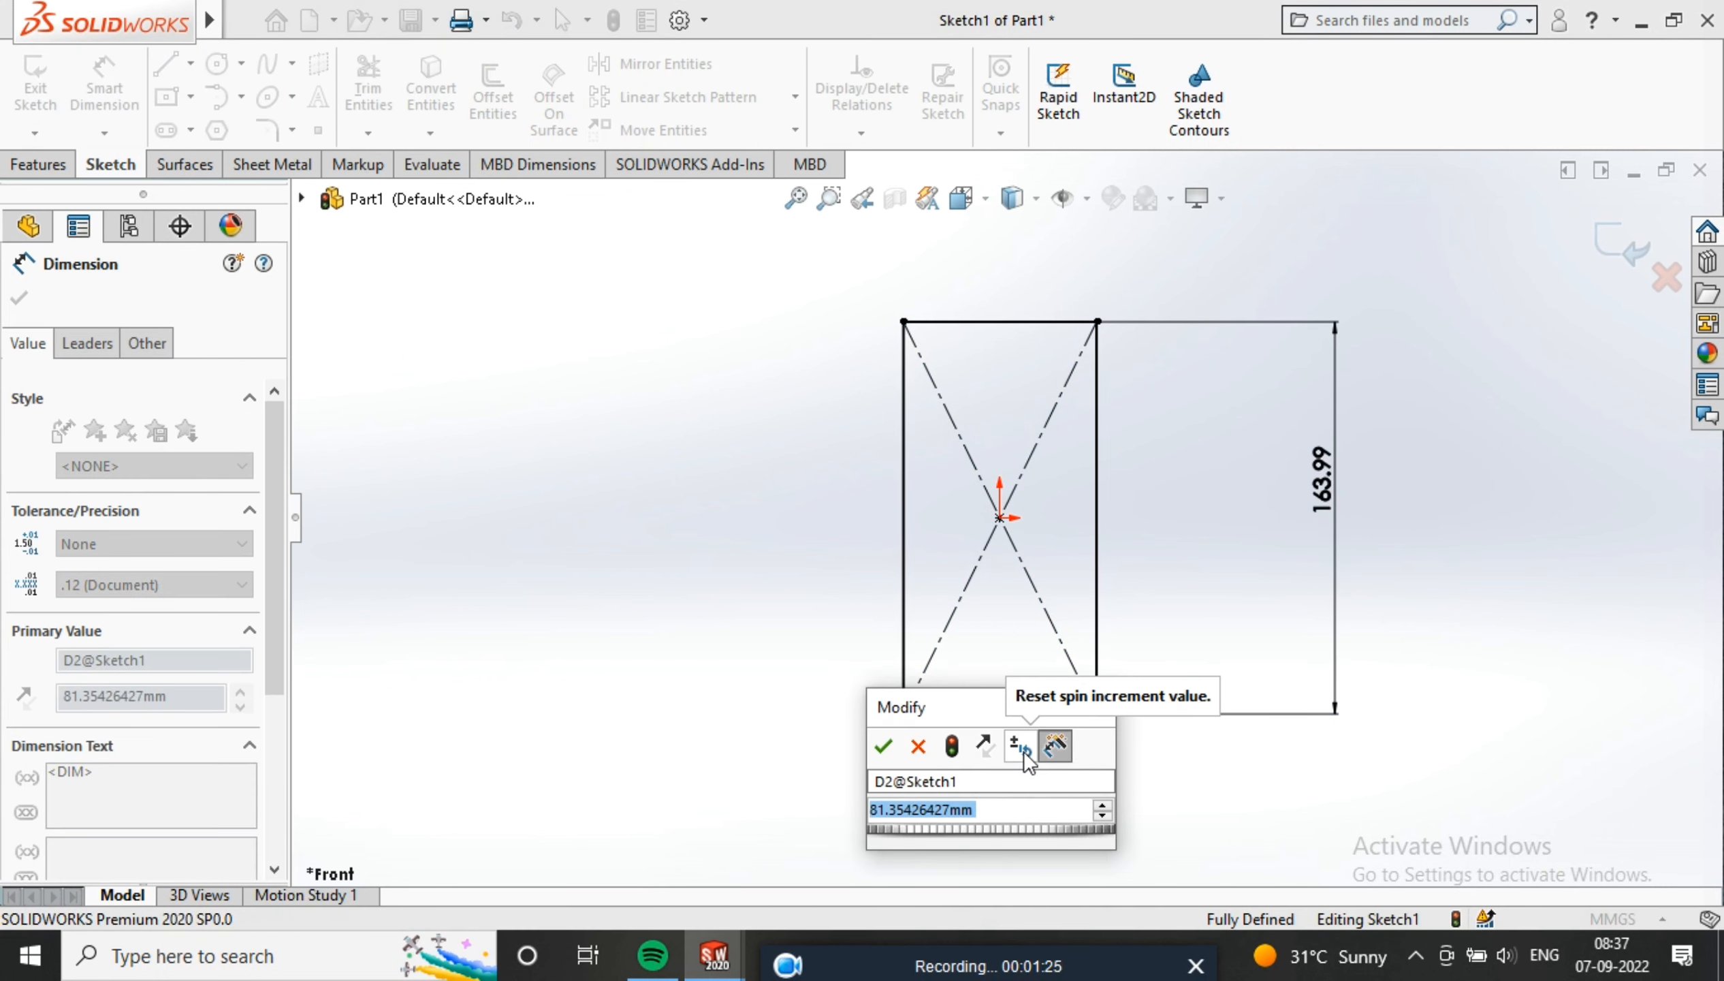
text(76.09)
key(Return)
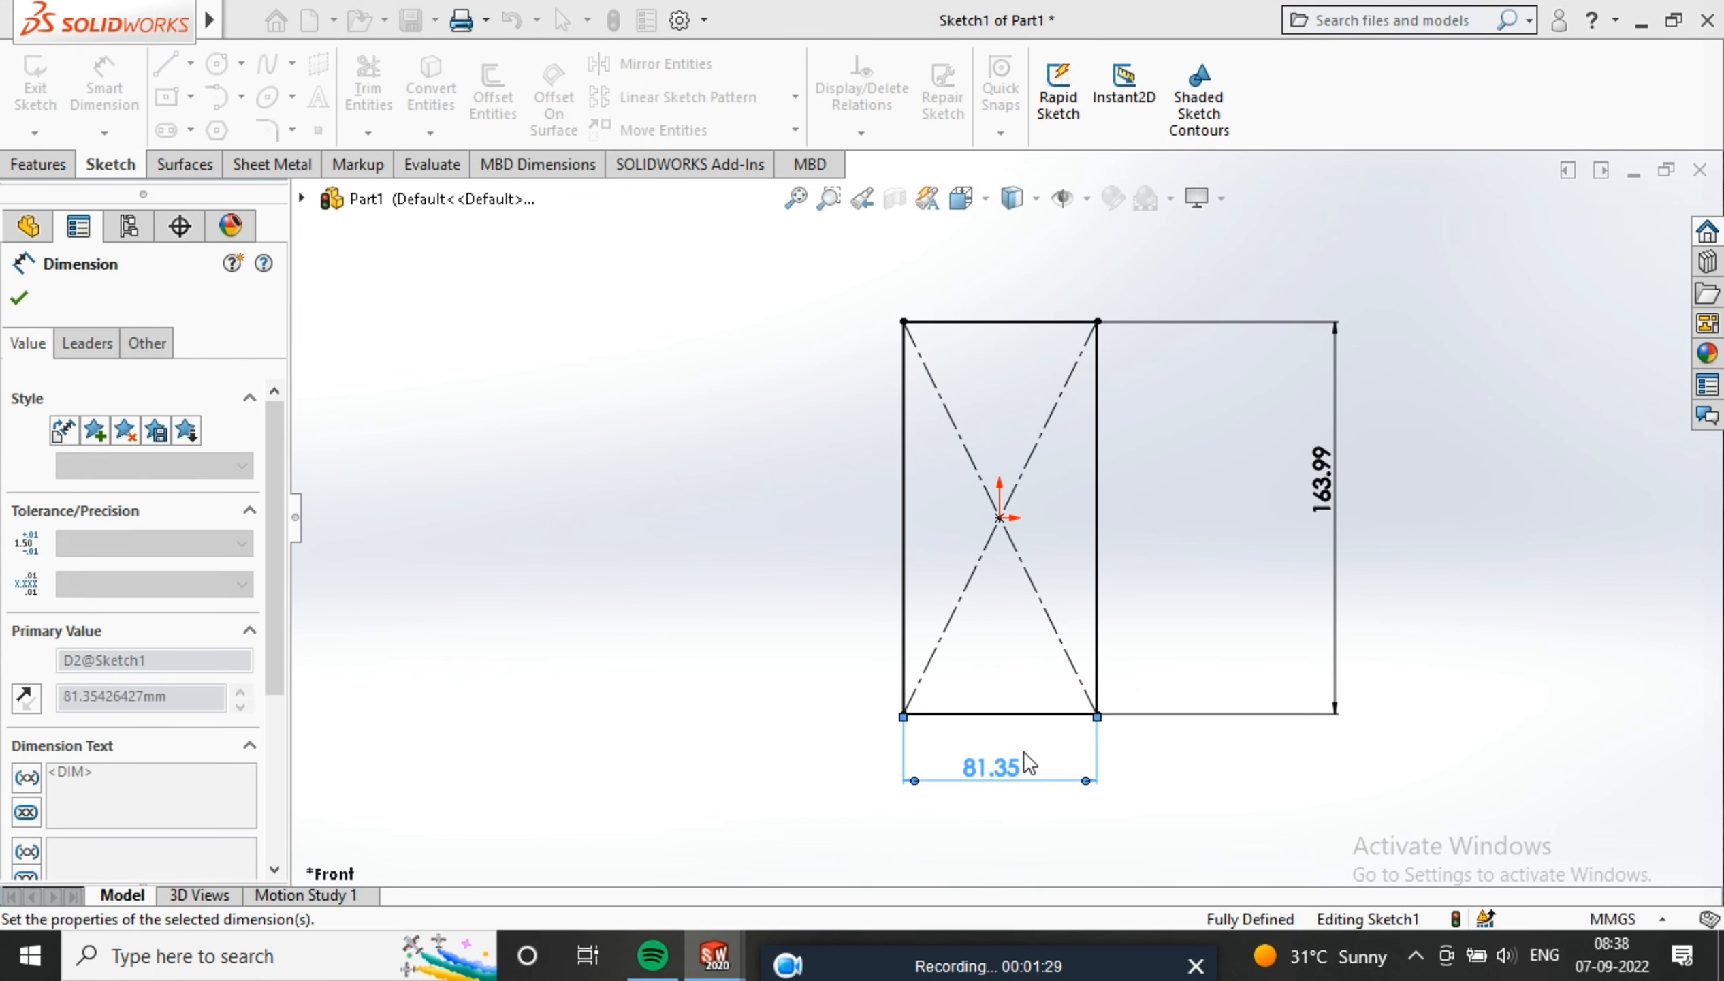
Round all four corners of the rectangle with 10 mm sketch fillets
scroll(1185, 491, up, 2)
click(280, 125)
drag(1105, 331, 915, 756)
click(19, 298)
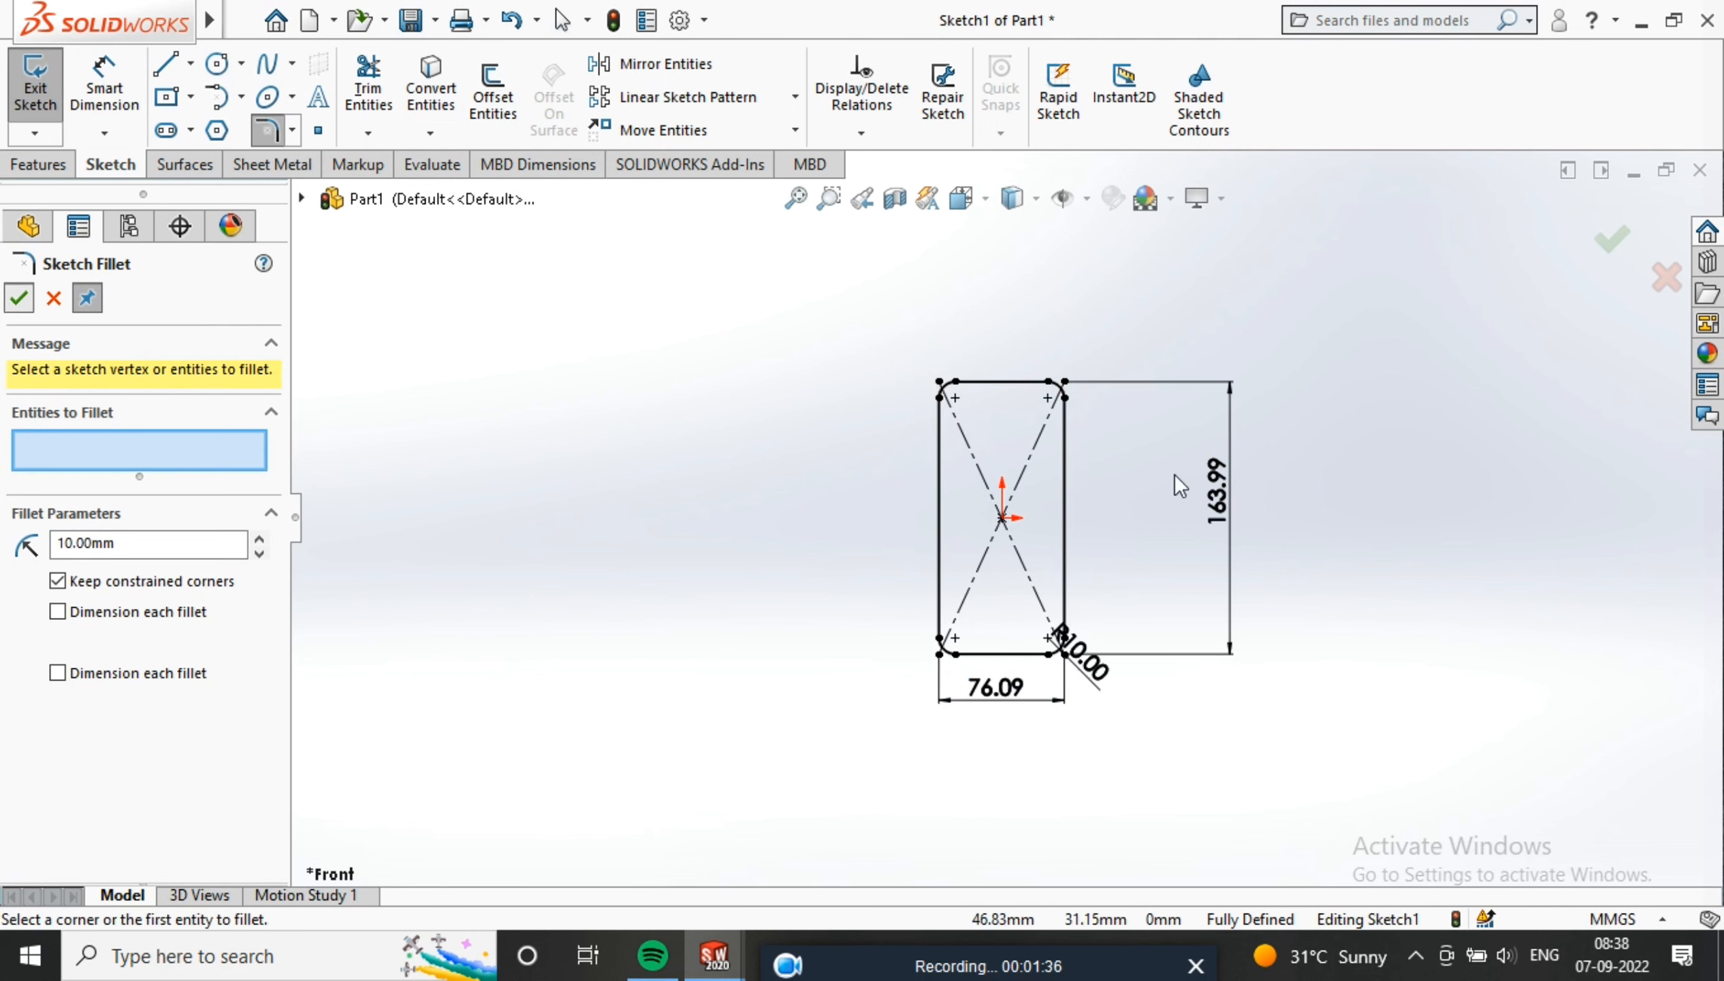
scroll(942, 621, up, 3)
click(1612, 242)
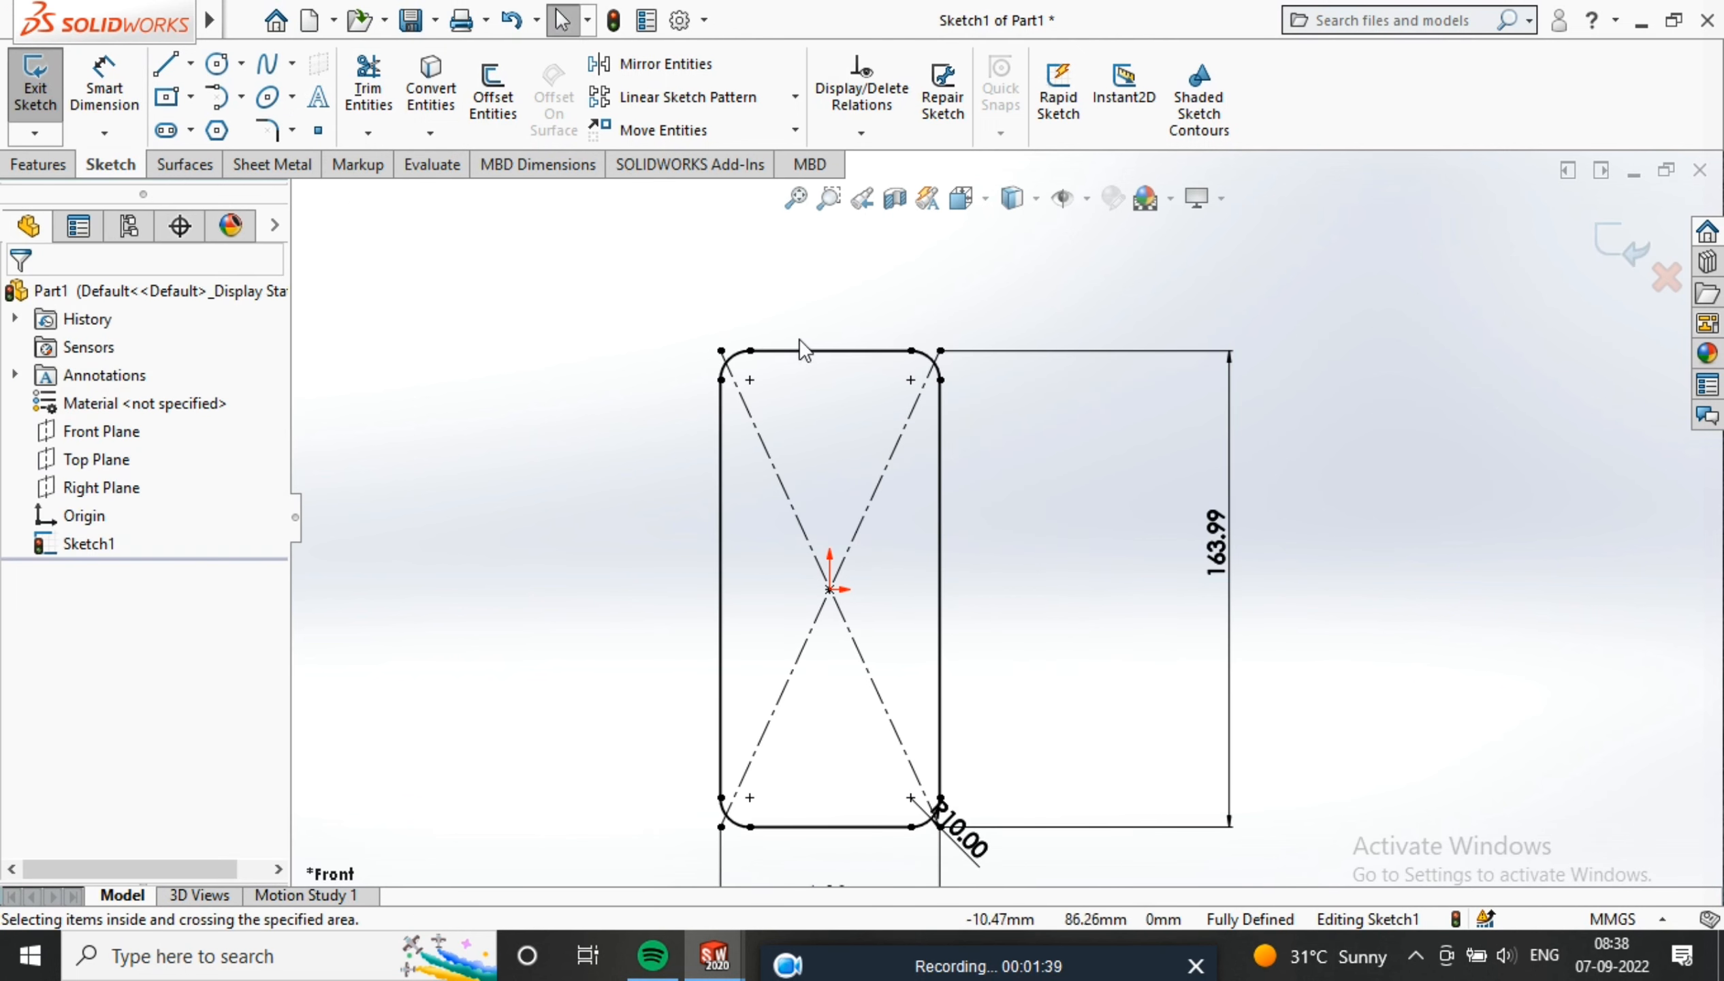
Extrude the rounded rectangle as a blind boss 8.9 mm deep
click(39, 164)
click(45, 88)
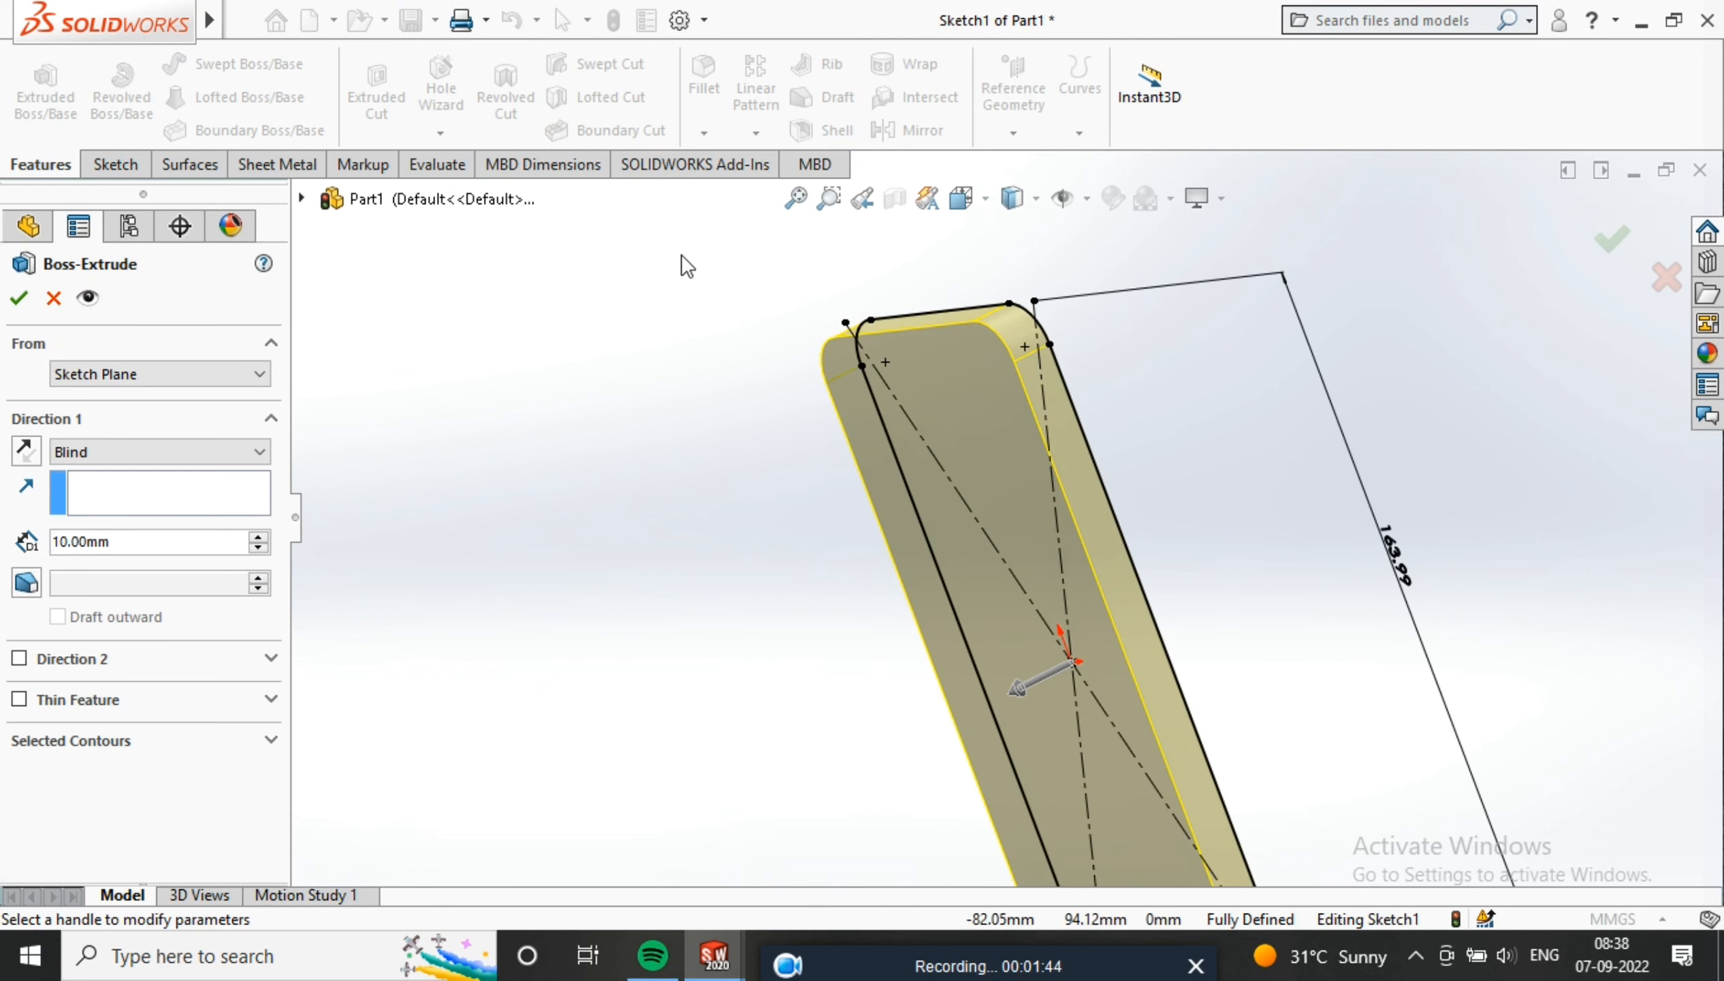
middle_drag(686, 264, 736, 366)
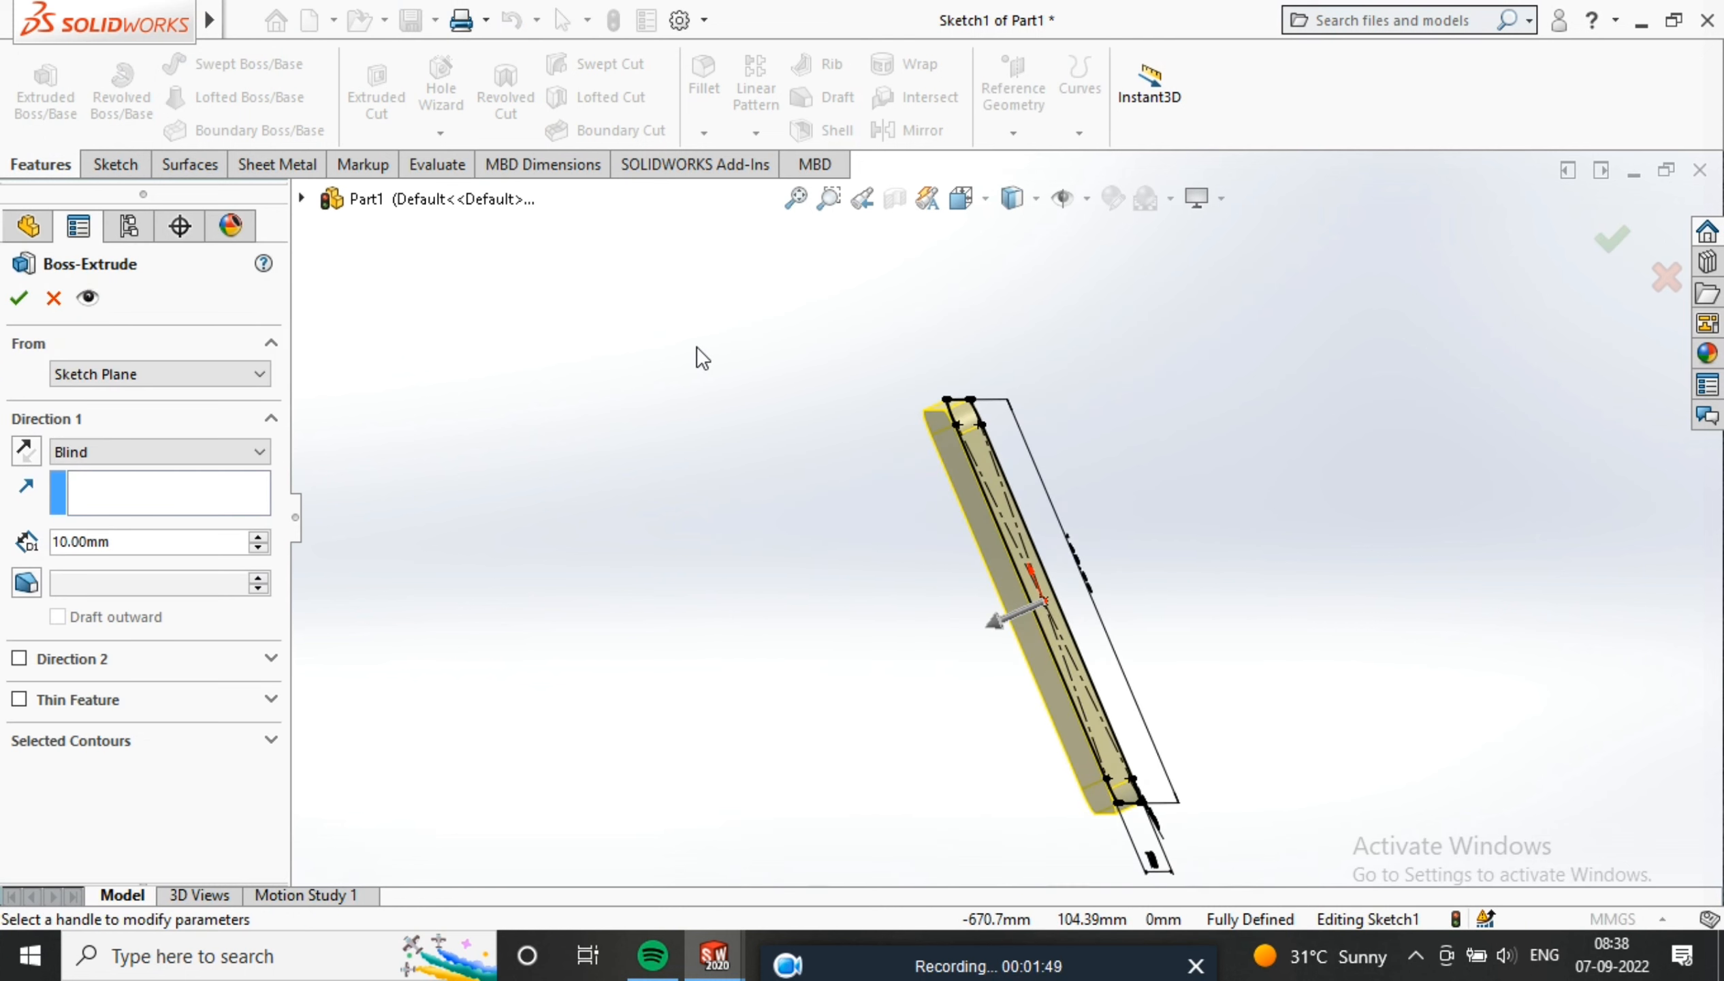
text(8.9)
key(Return)
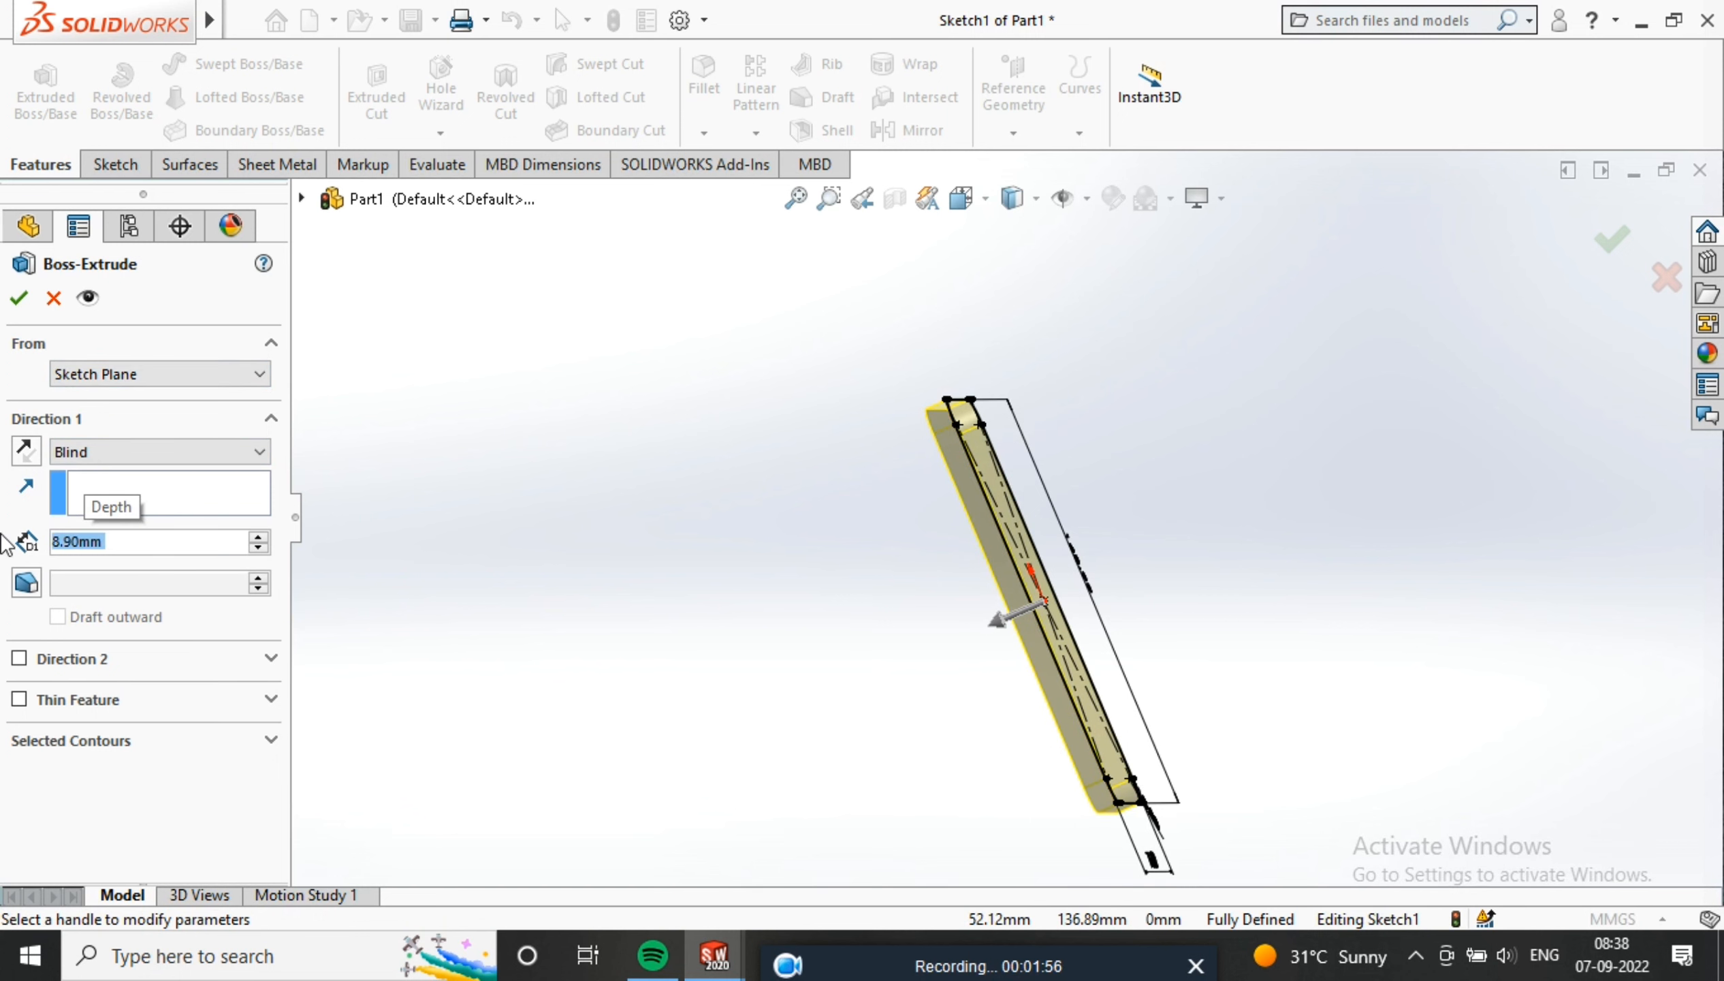
click(25, 305)
Apply a scene with a plain white background to the part
middle_drag(1024, 482, 1149, 472)
click(1171, 199)
click(1165, 264)
middle_drag(1165, 265, 889, 609)
scroll(1194, 457, up, 2)
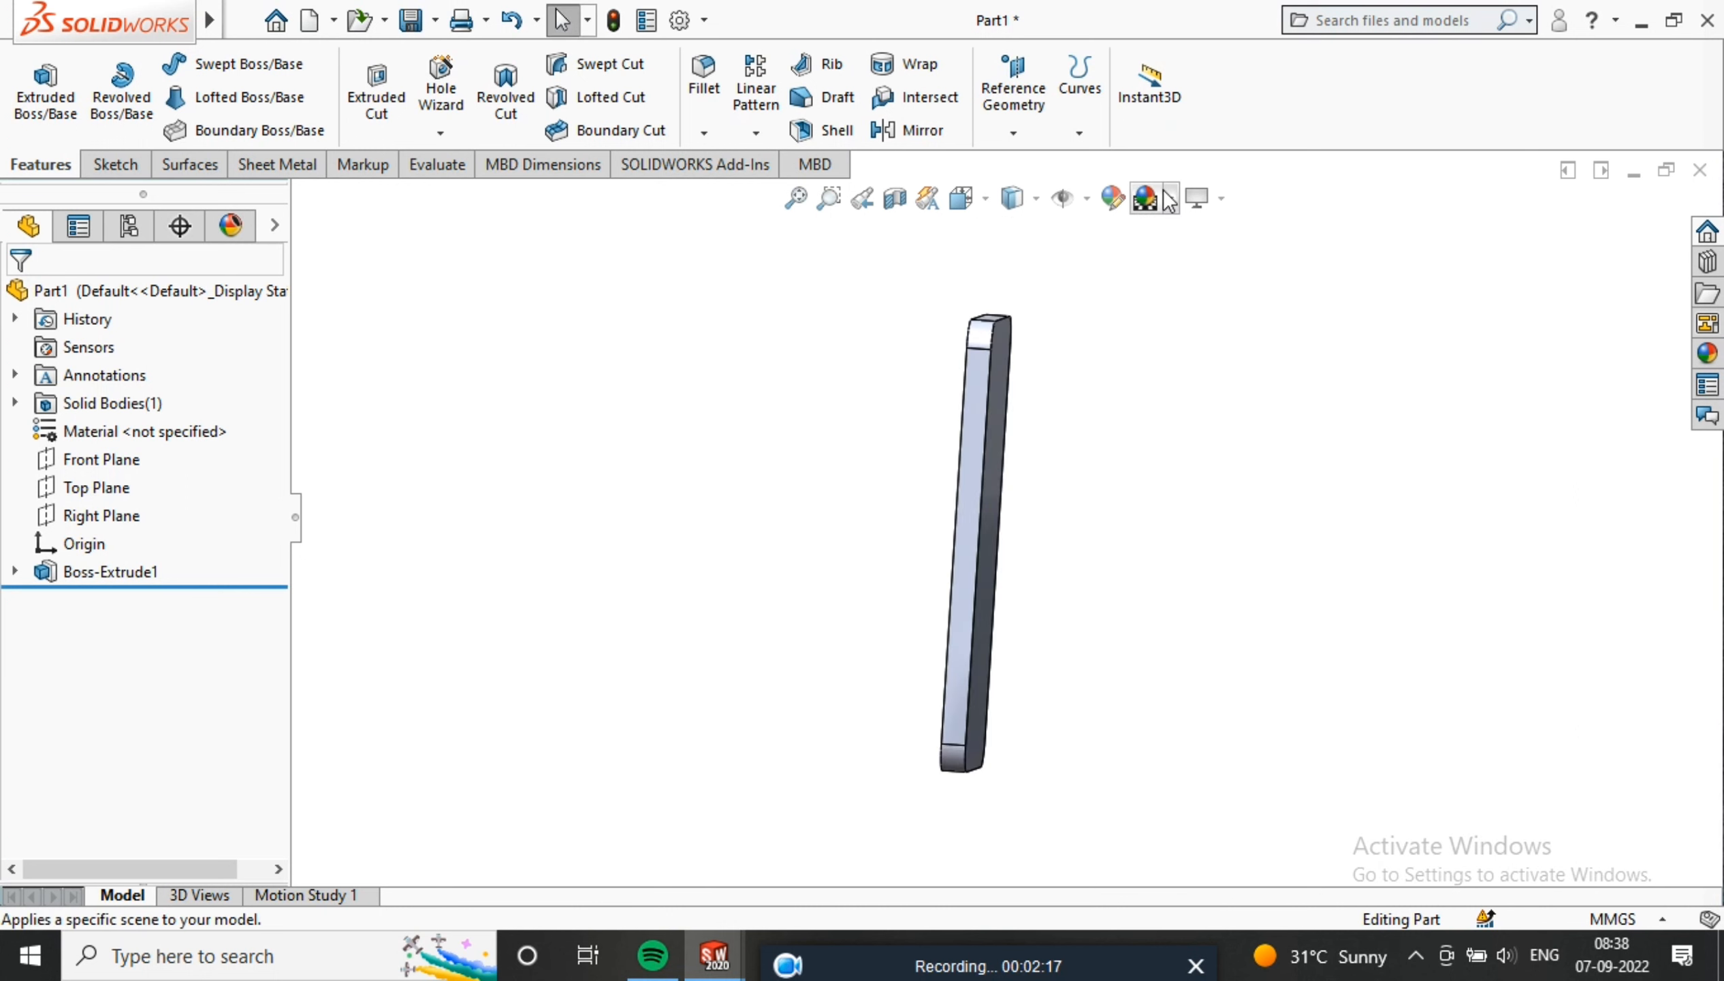
Start editing the extruded body's appearance and browse to the Miscellaneous category of the Organic appearances
click(96, 570)
click(1114, 199)
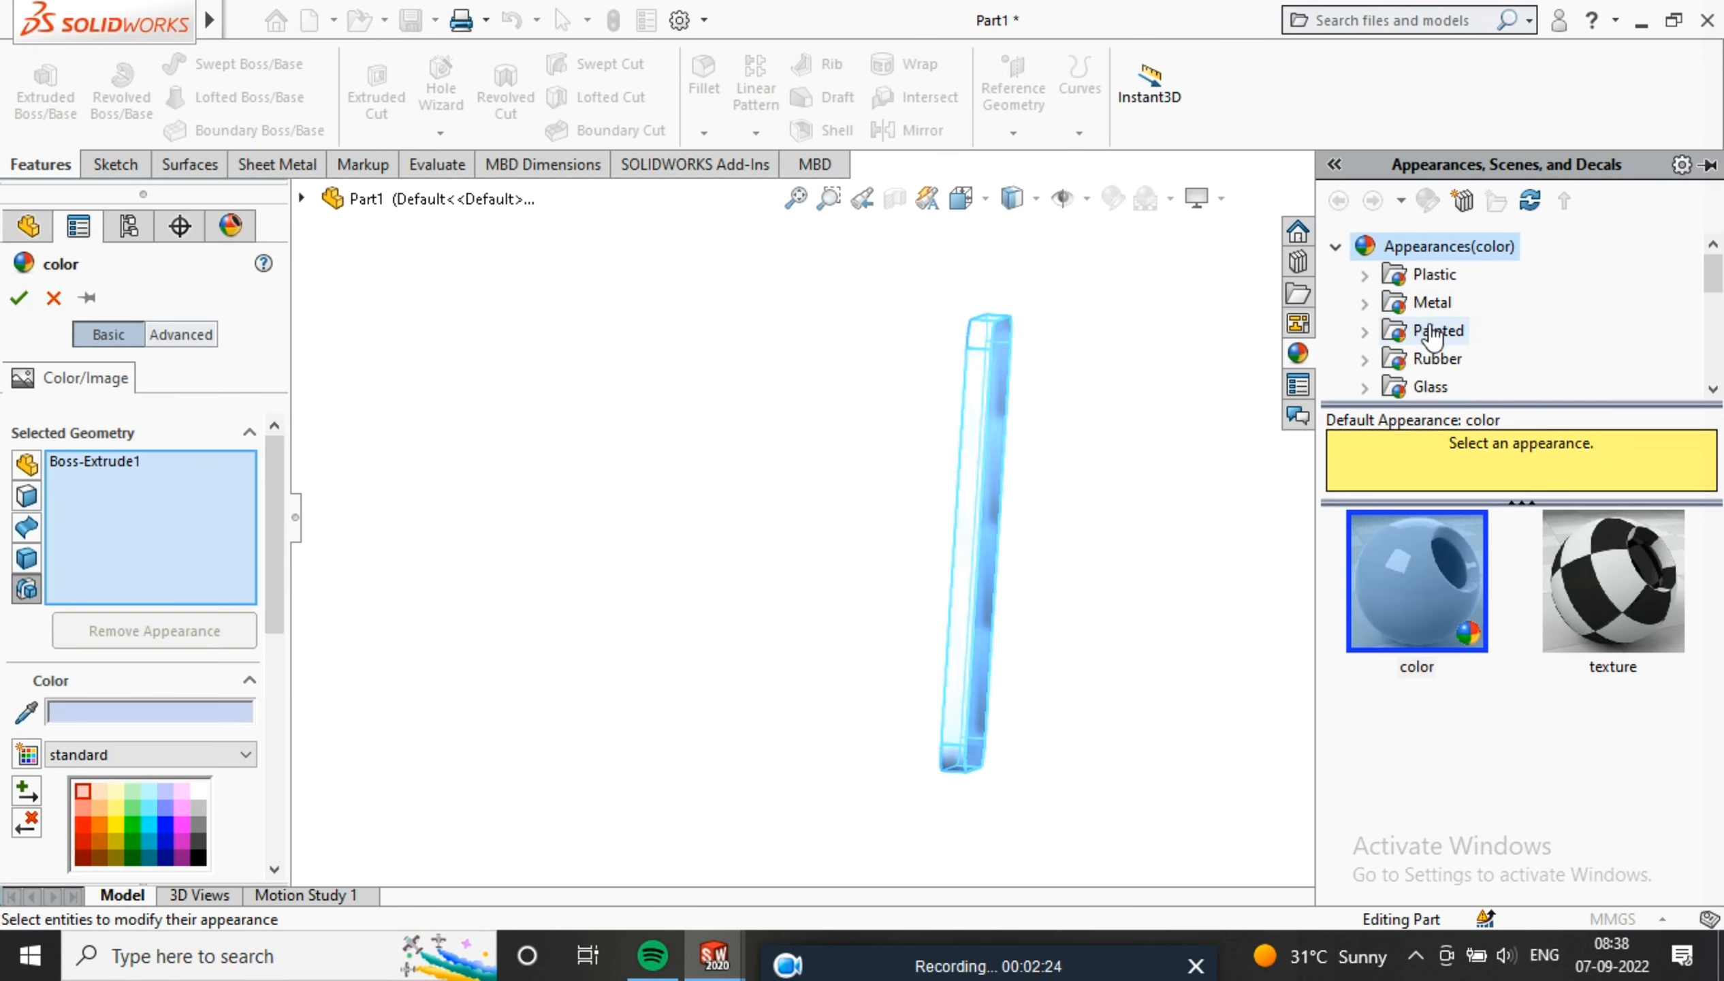
drag(1718, 274, 1717, 315)
click(1364, 332)
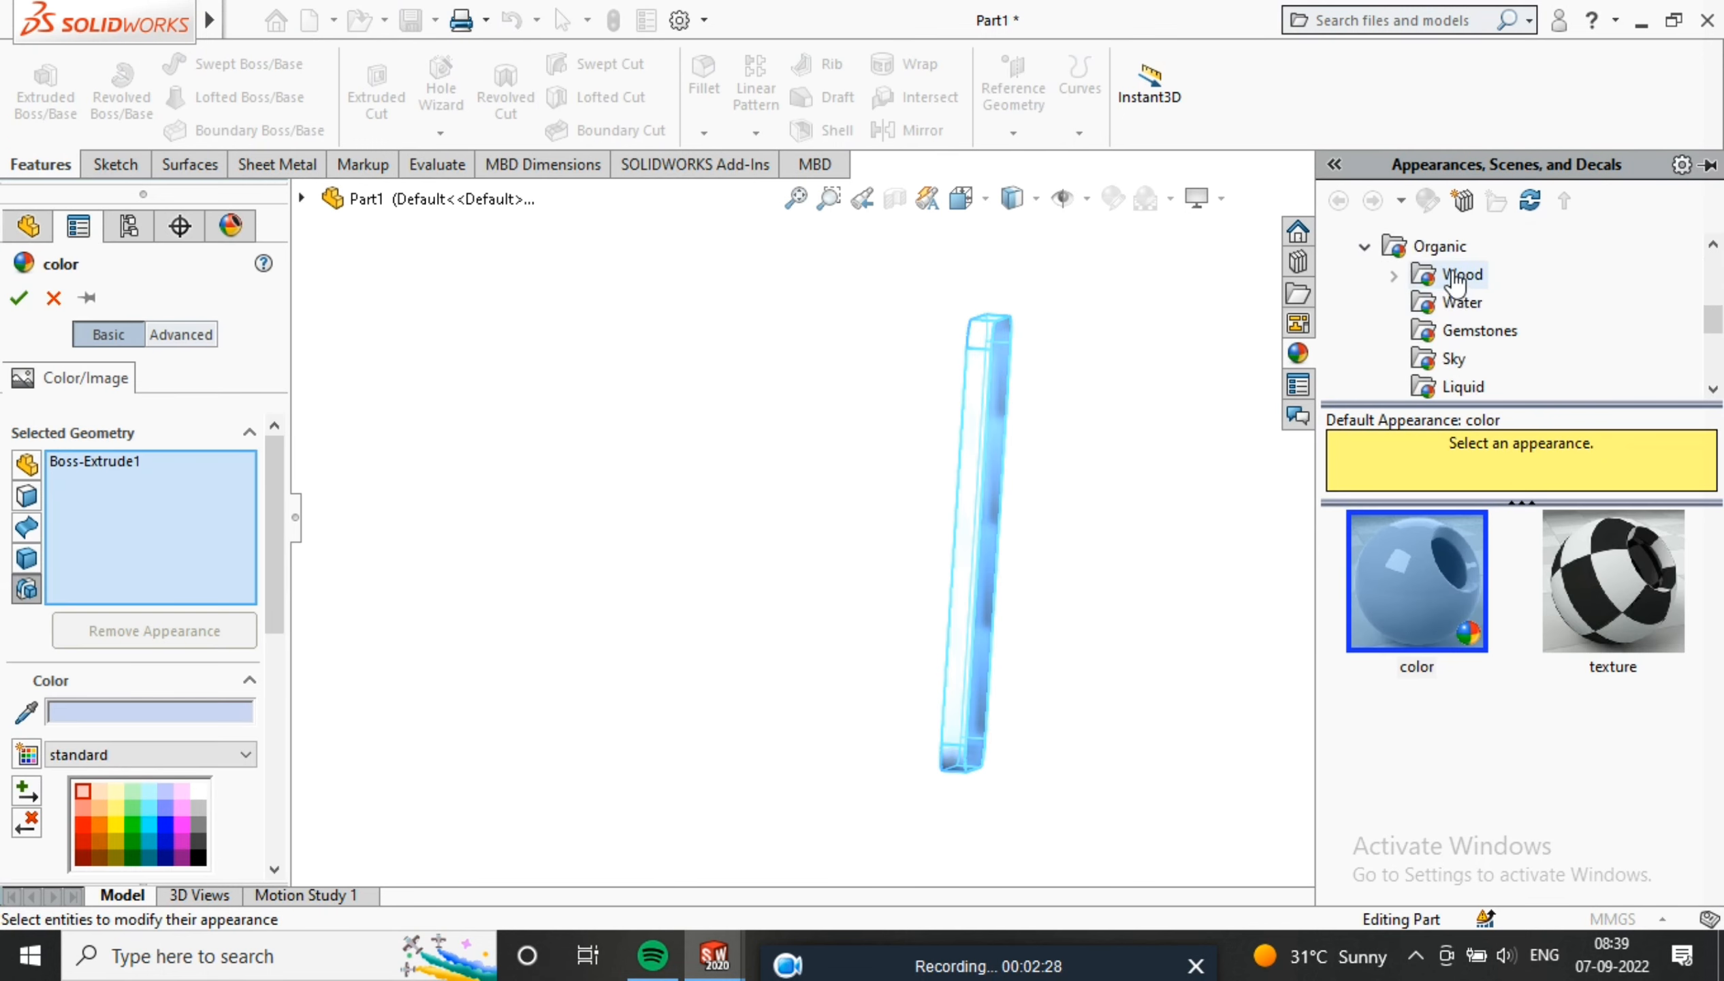
scroll(1457, 329, down, 2)
click(1451, 309)
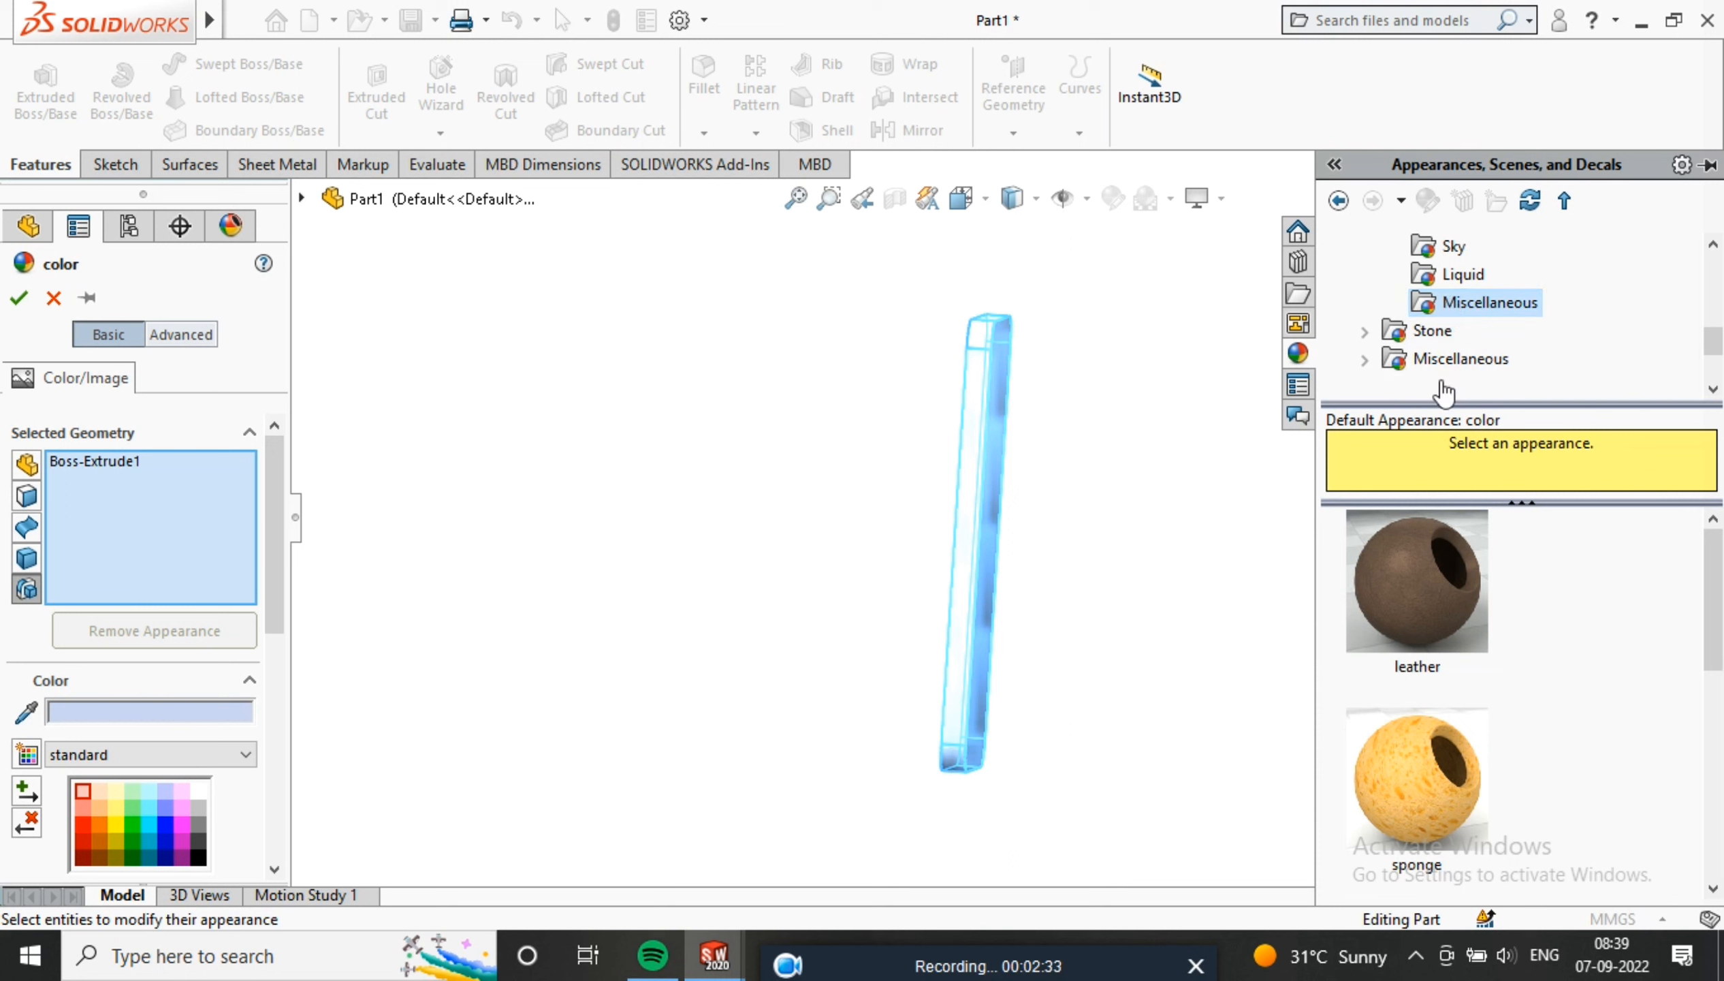
Try the leather appearance with a yellow color on the extruded body
click(1439, 581)
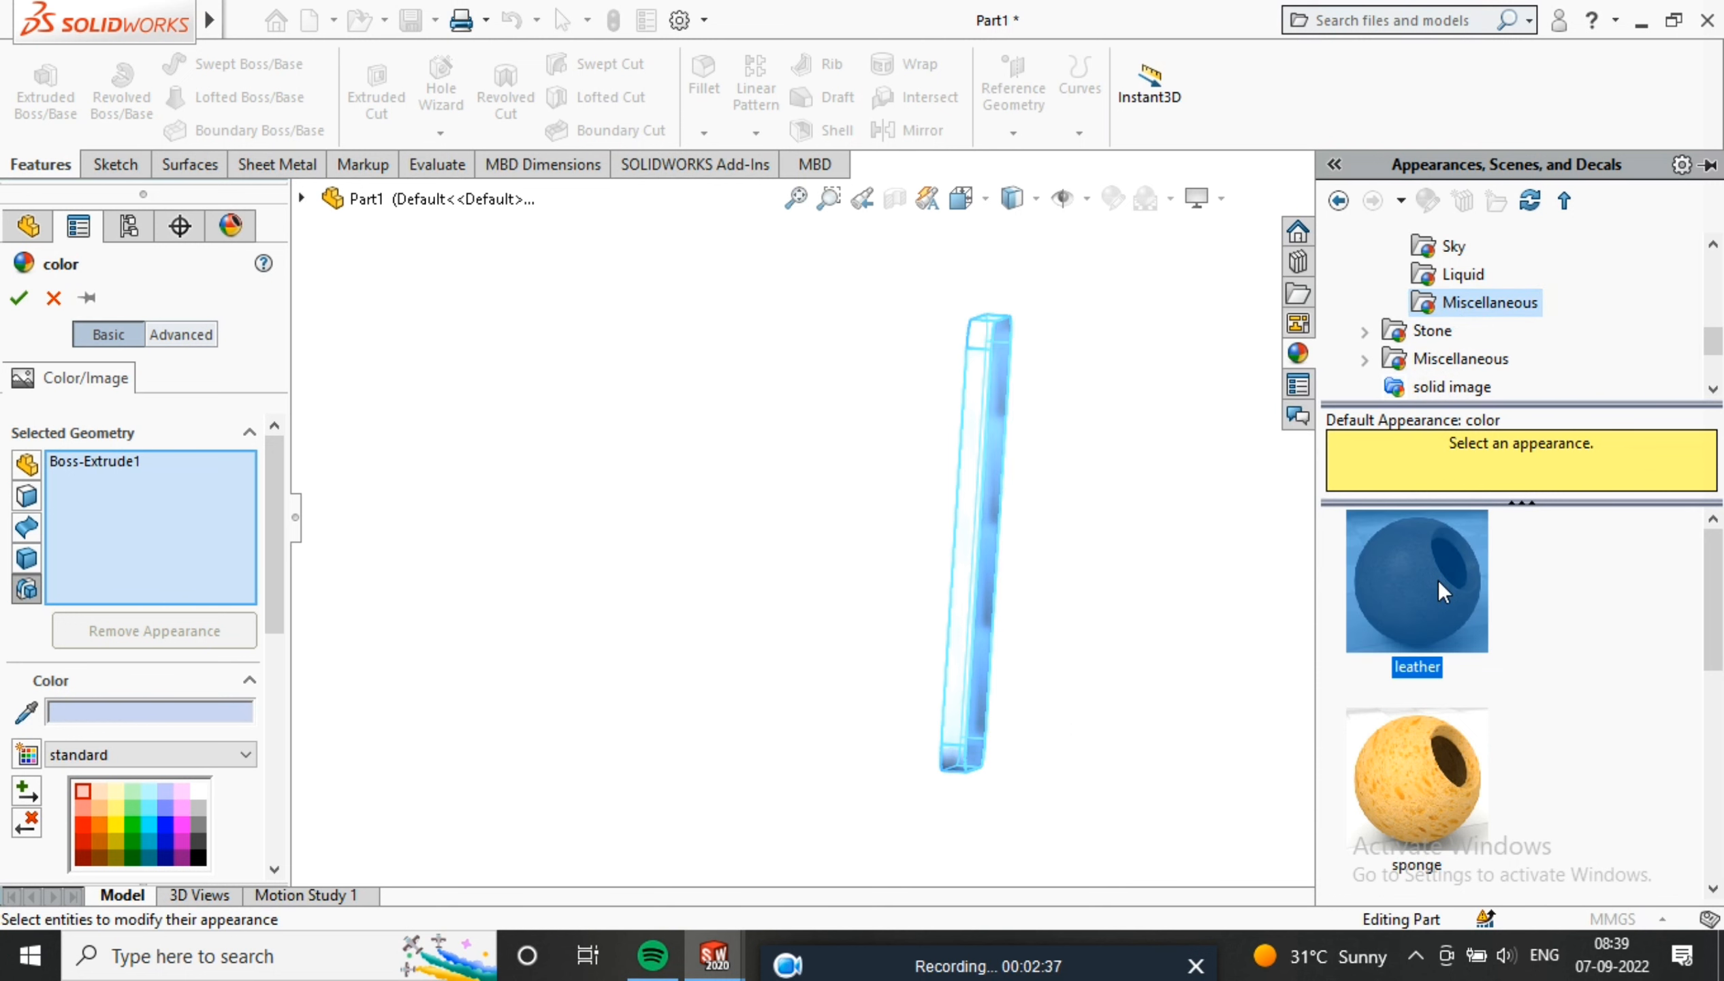
middle_drag(932, 624, 1072, 623)
click(112, 825)
middle_drag(1023, 751, 1028, 806)
scroll(1029, 806, down, 3)
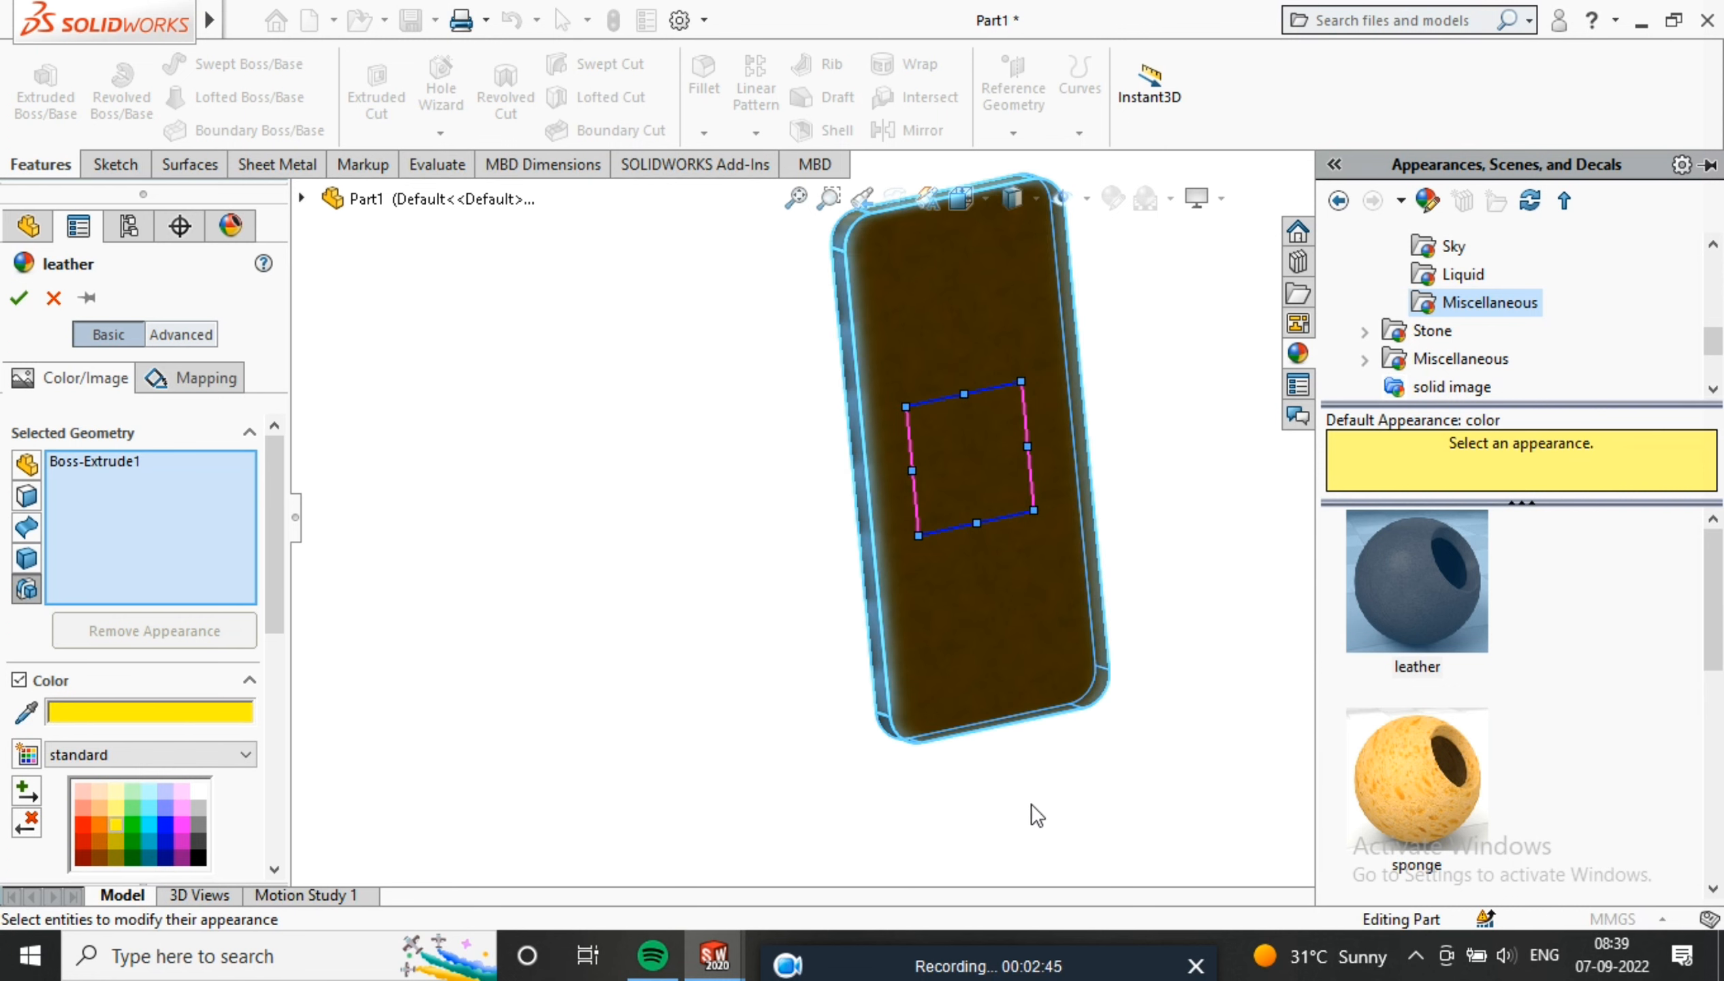
scroll(1097, 700, up, 2)
middle_drag(1097, 701, 875, 669)
scroll(1020, 597, down, 4)
scroll(1023, 608, up, 5)
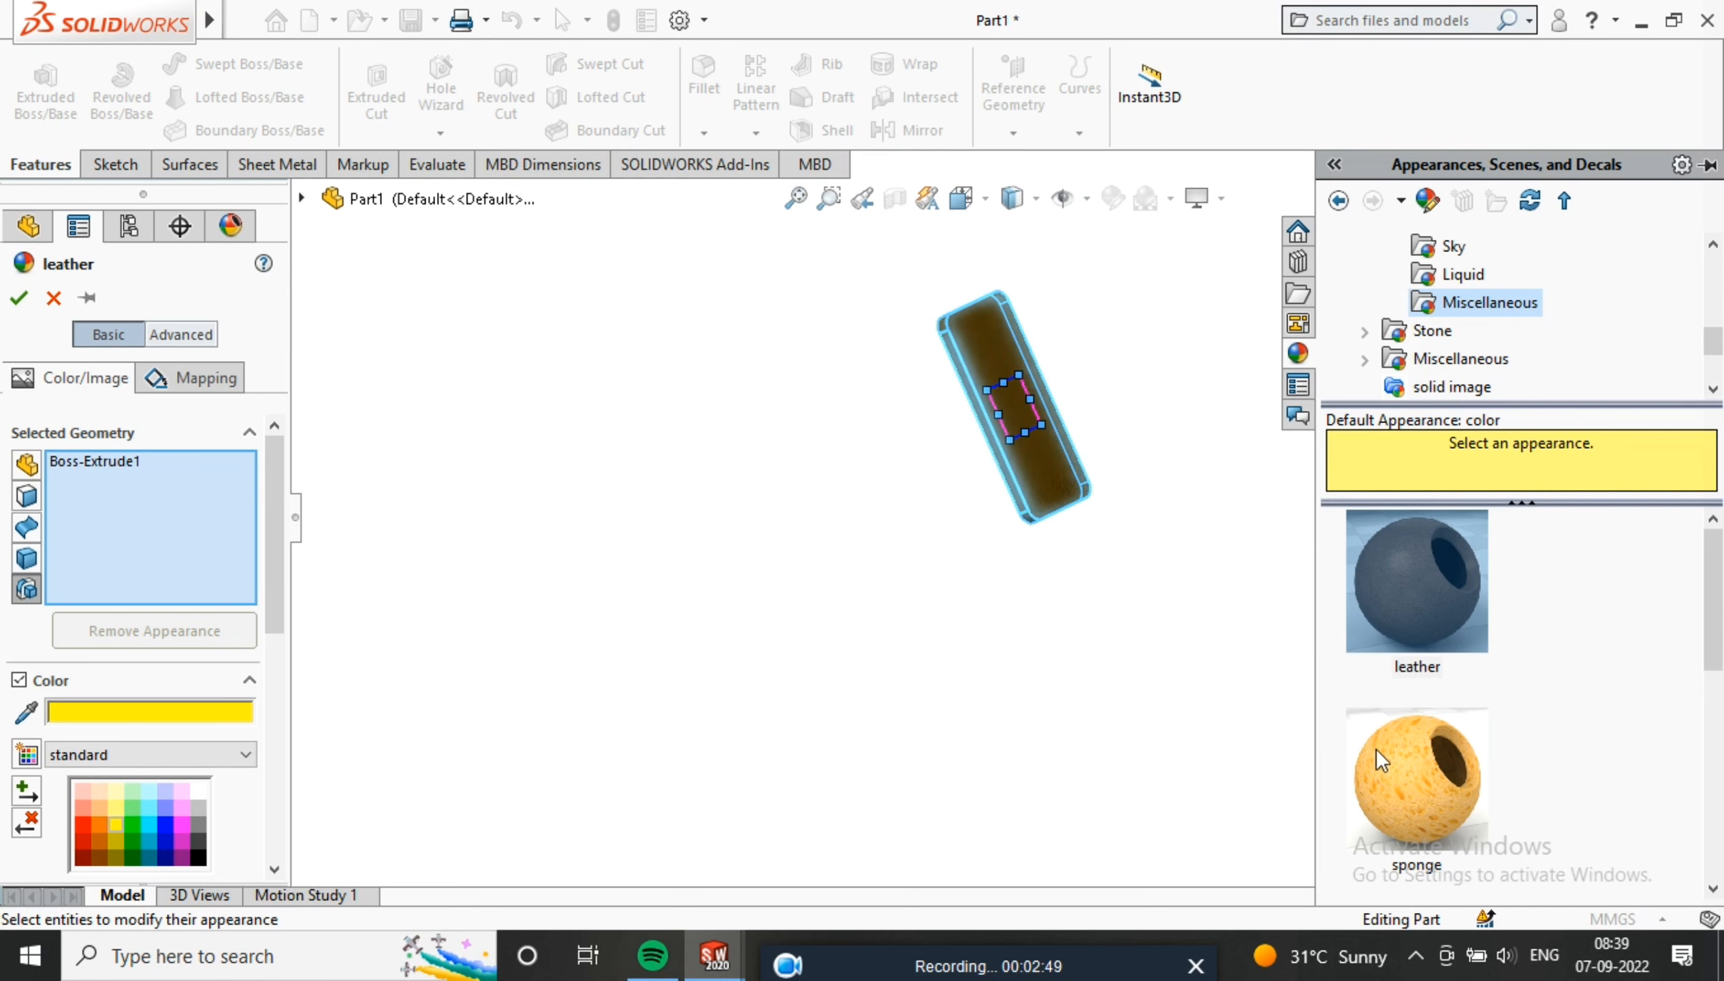
Apply the sand appearance with a yellow color to the extruded body
scroll(1439, 730, down, 3)
scroll(1439, 733, up, 1)
scroll(1499, 727, up, 1)
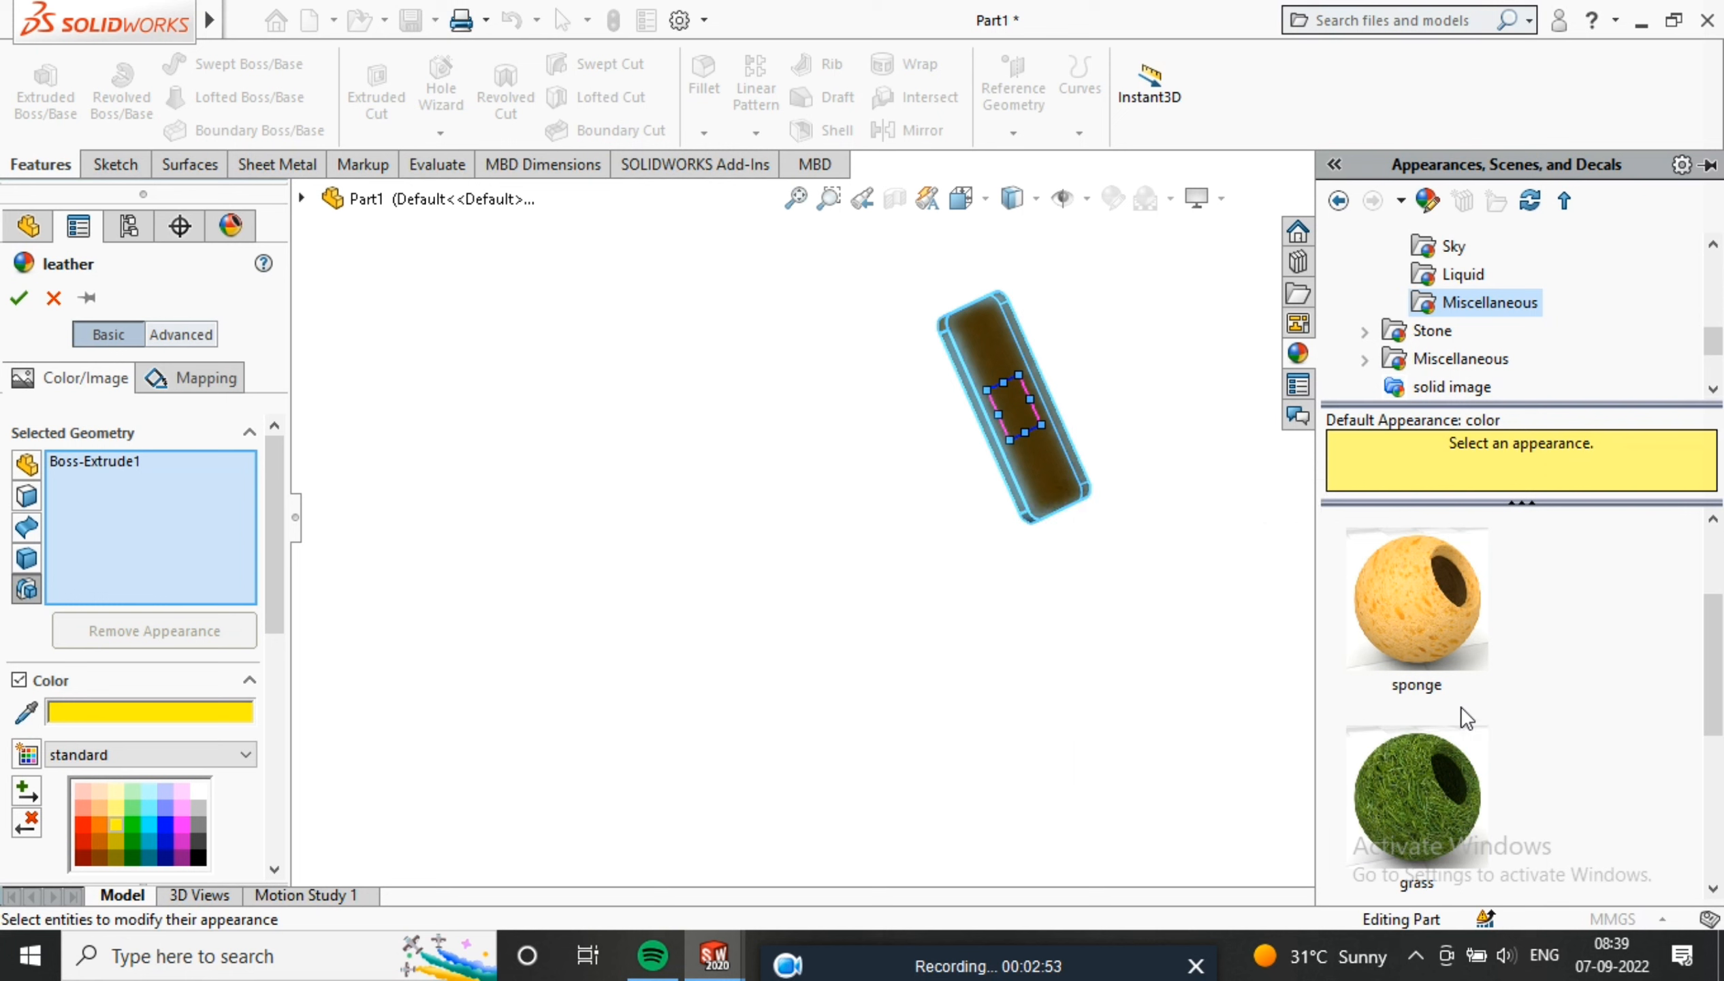
scroll(1459, 760, down, 2)
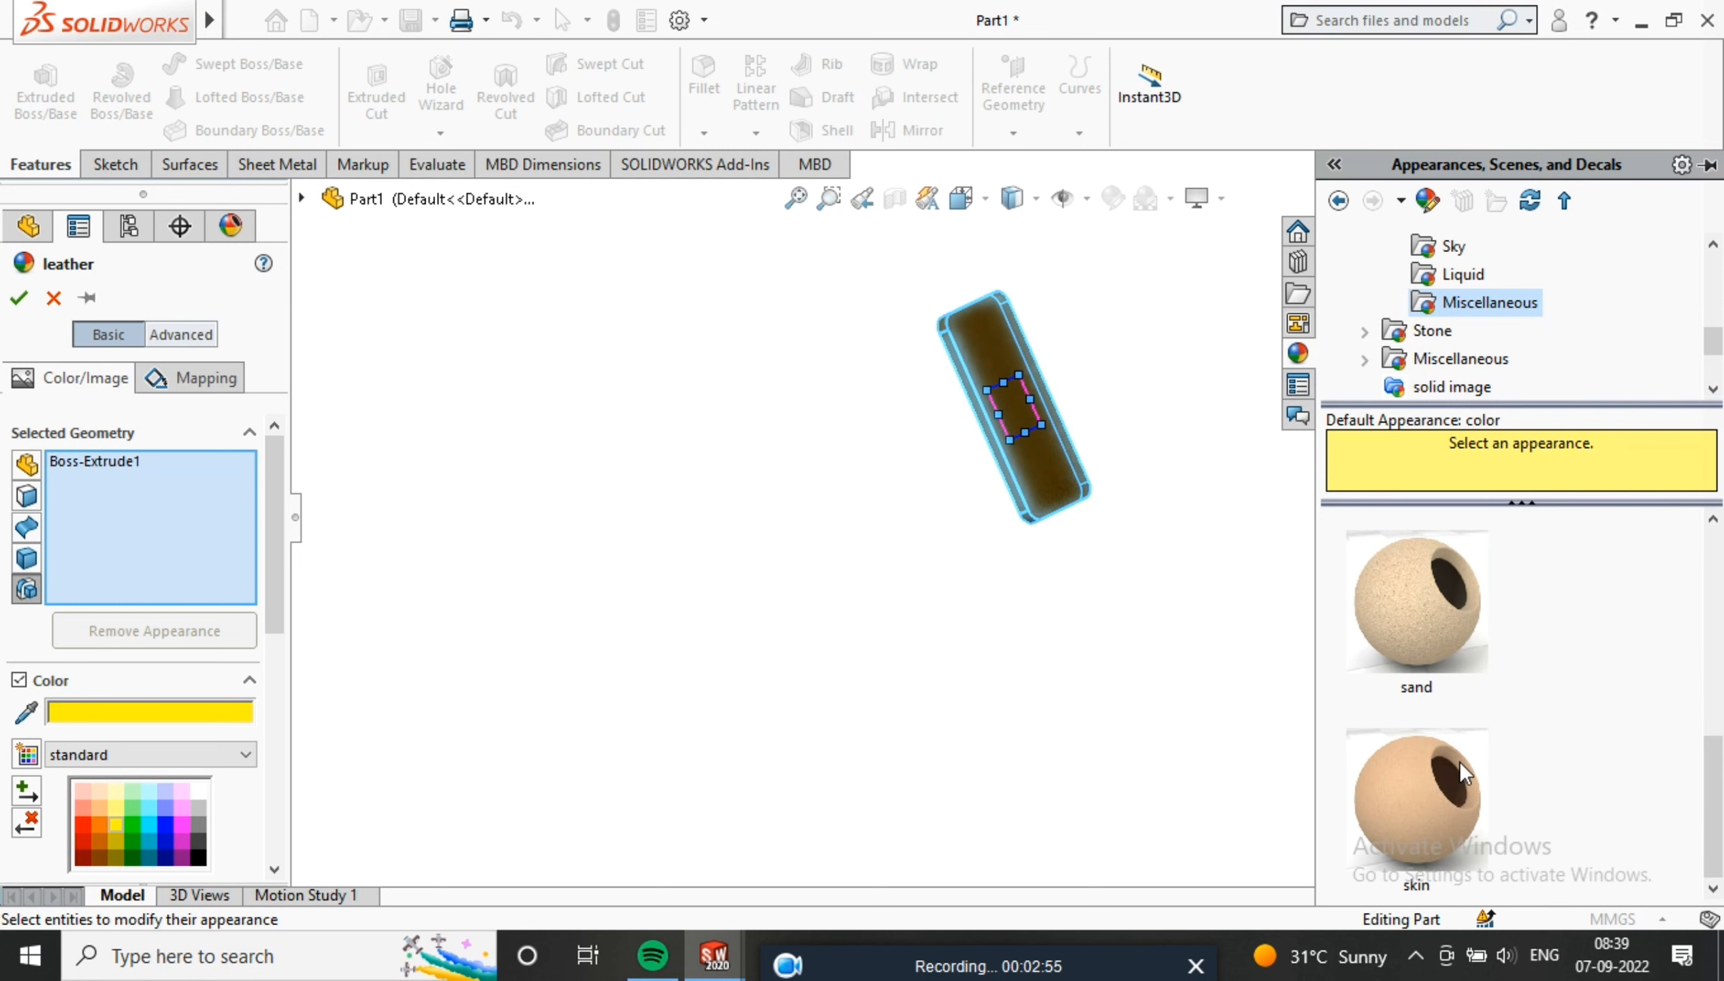
click(1409, 626)
click(118, 837)
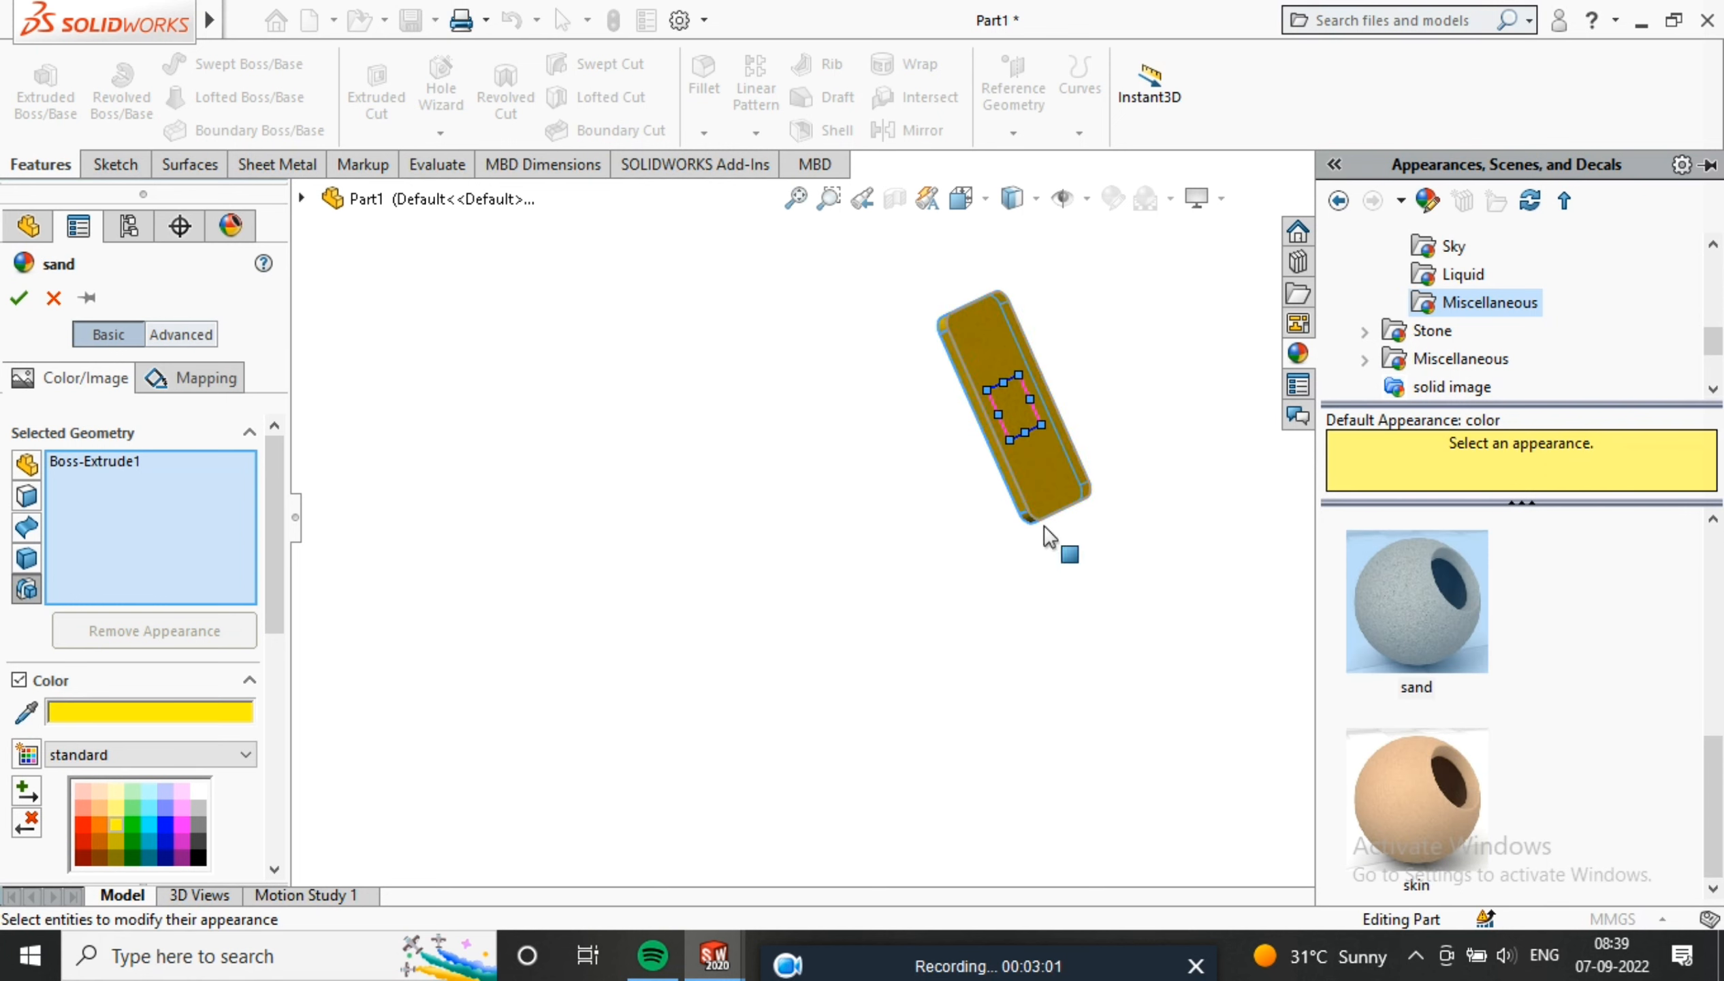
click(1609, 232)
Start a sketch on the body's large flat face, viewed straight on
scroll(1040, 384, down, 3)
middle_drag(1040, 384, 1003, 455)
scroll(1045, 353, down, 5)
scroll(1045, 352, up, 3)
scroll(1004, 455, down, 4)
scroll(1004, 453, up, 5)
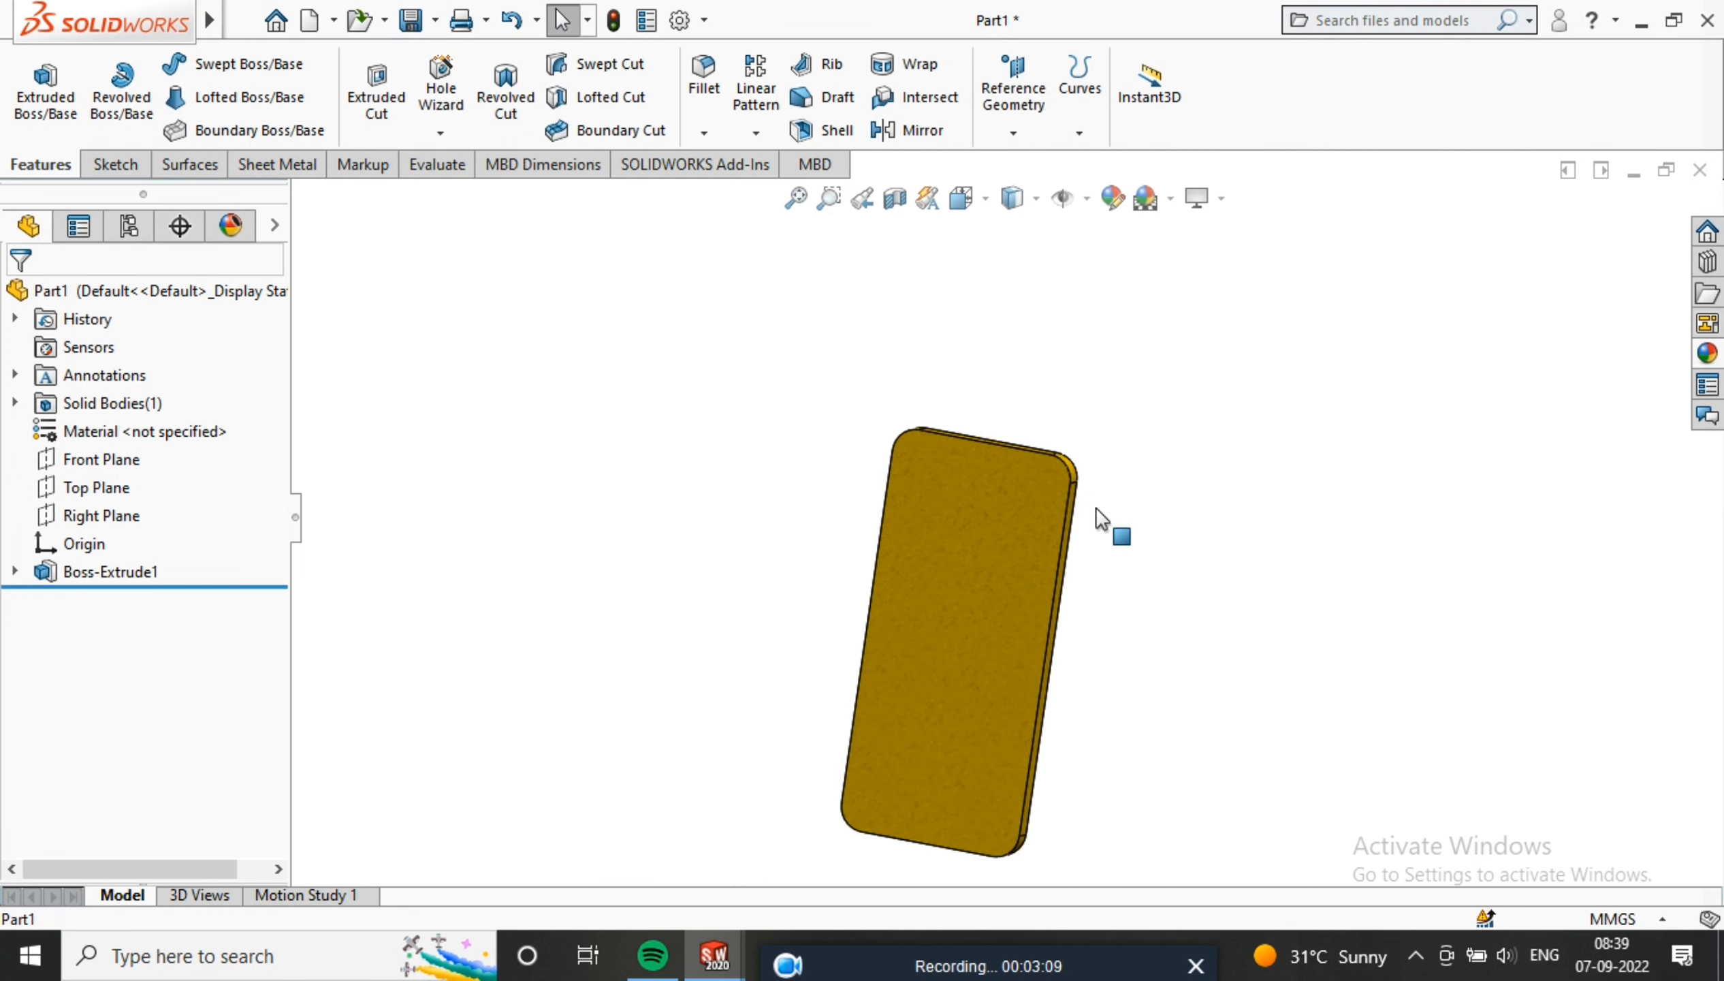
click(969, 577)
click(1199, 502)
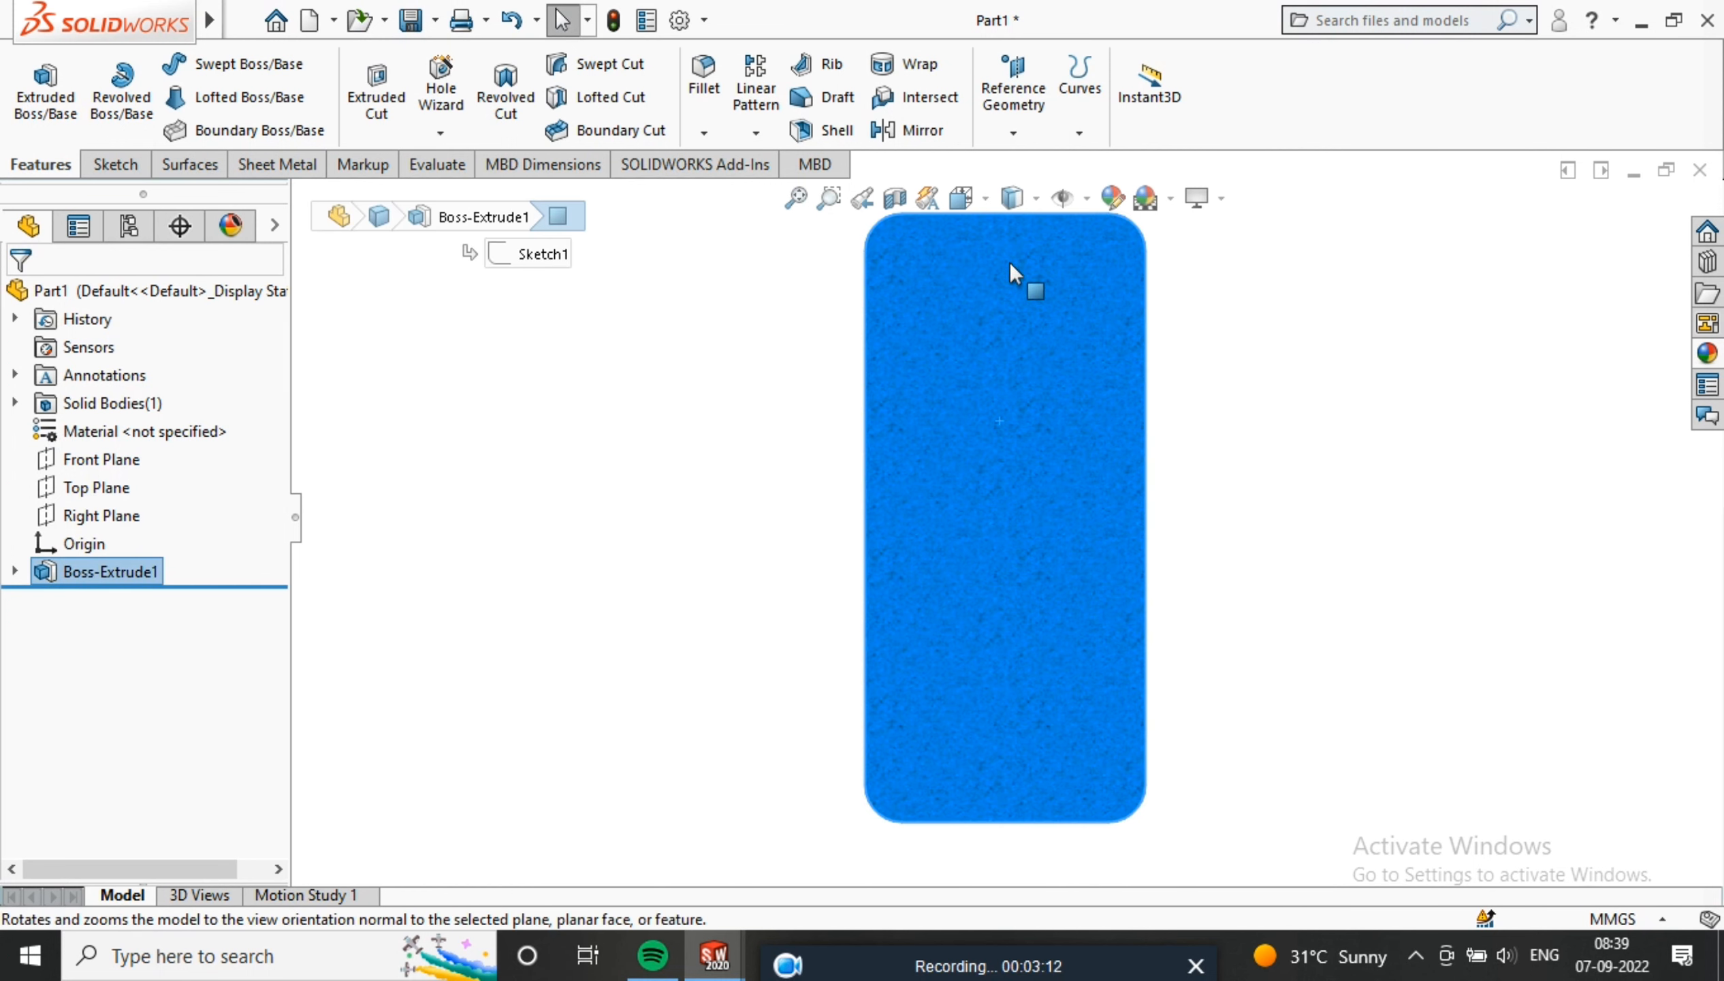
right_click(965, 411)
click(1008, 331)
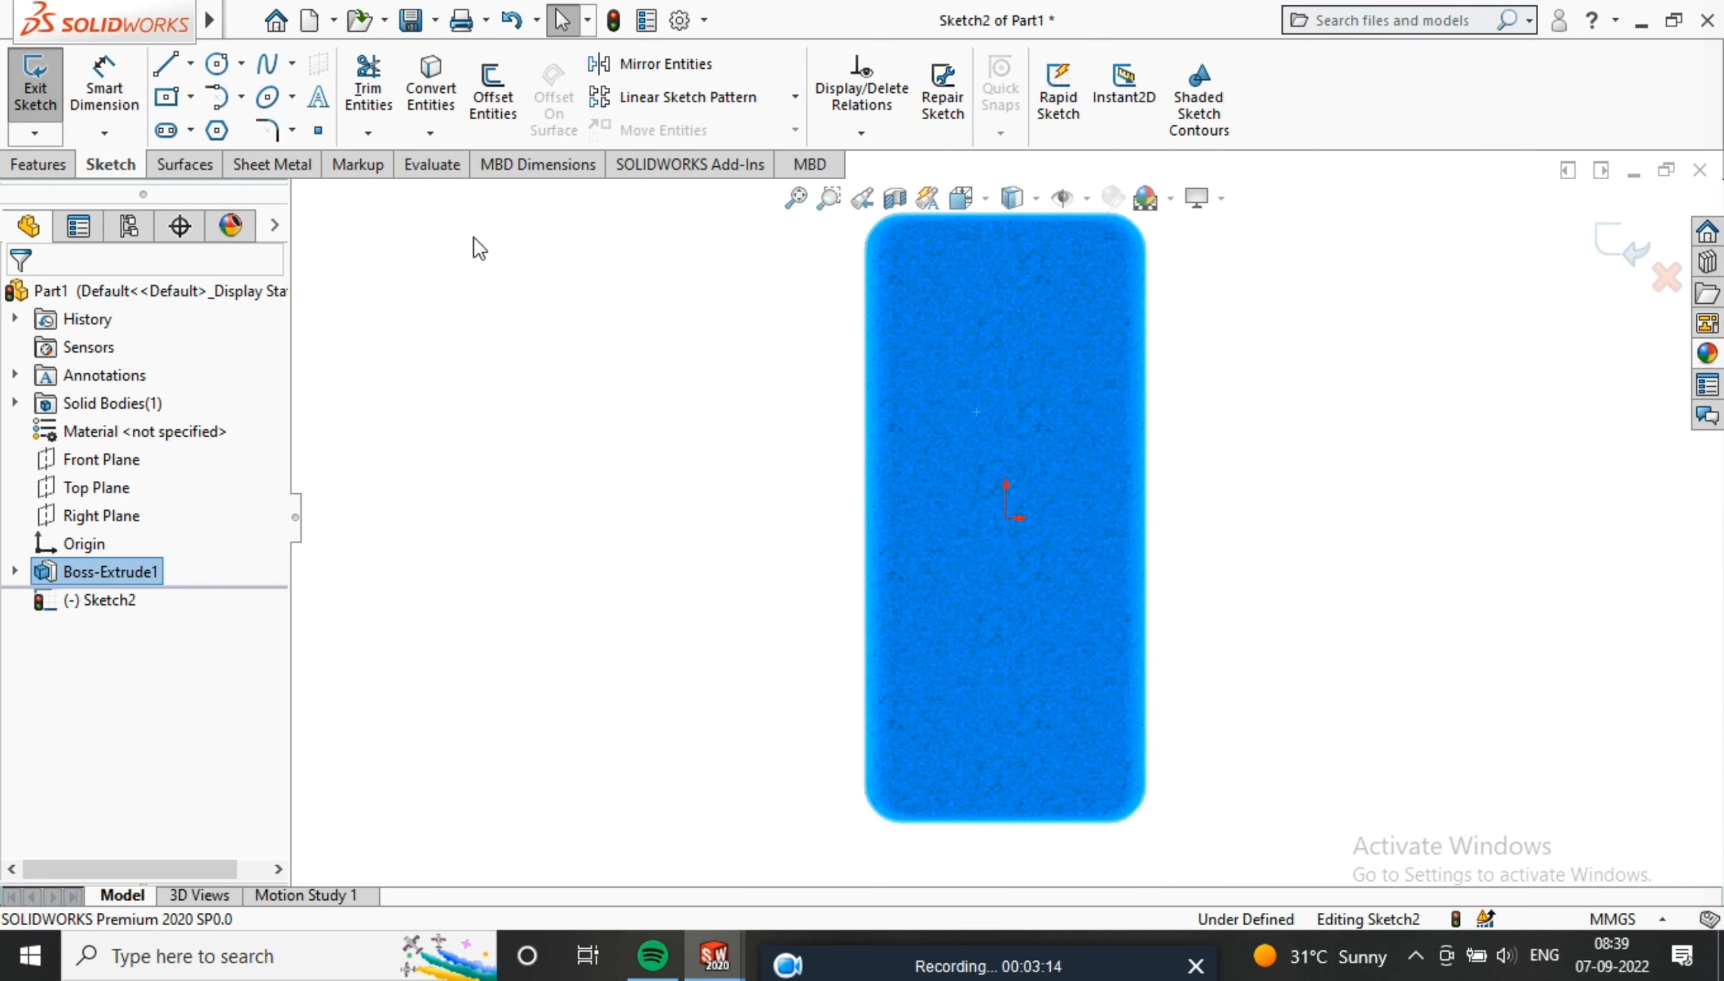
Offset the flat face's outline inward by 0.5 mm, with the direction reversed
click(492, 101)
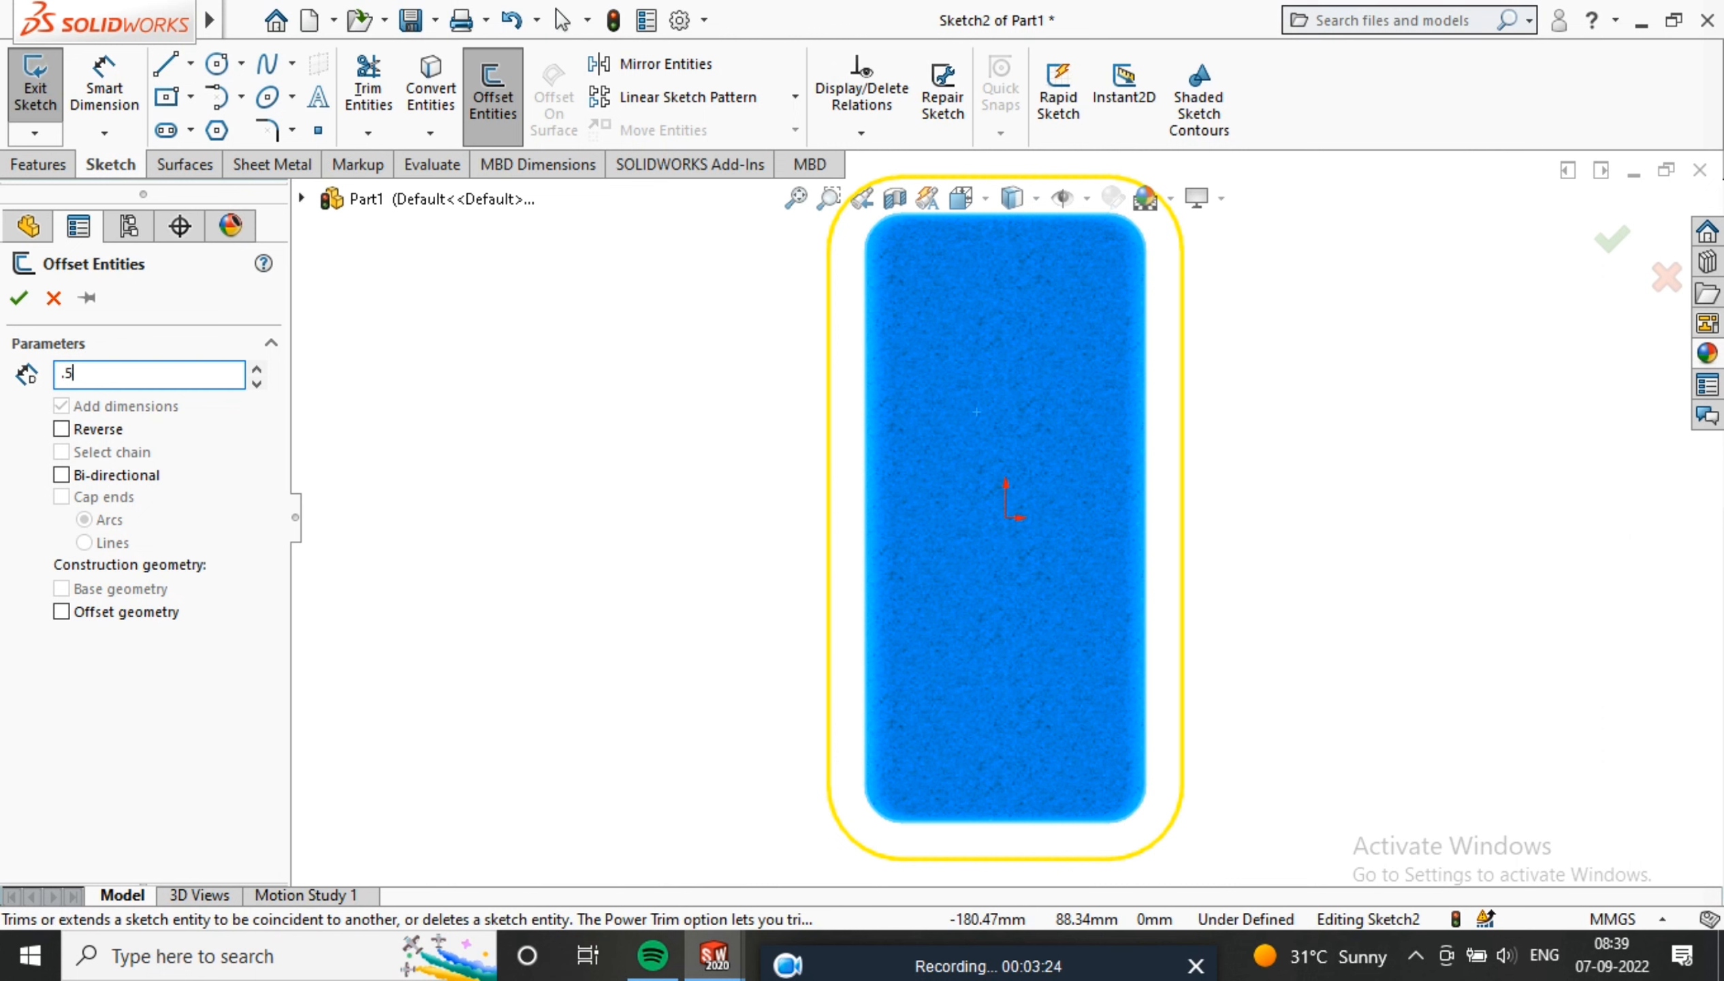
click(63, 431)
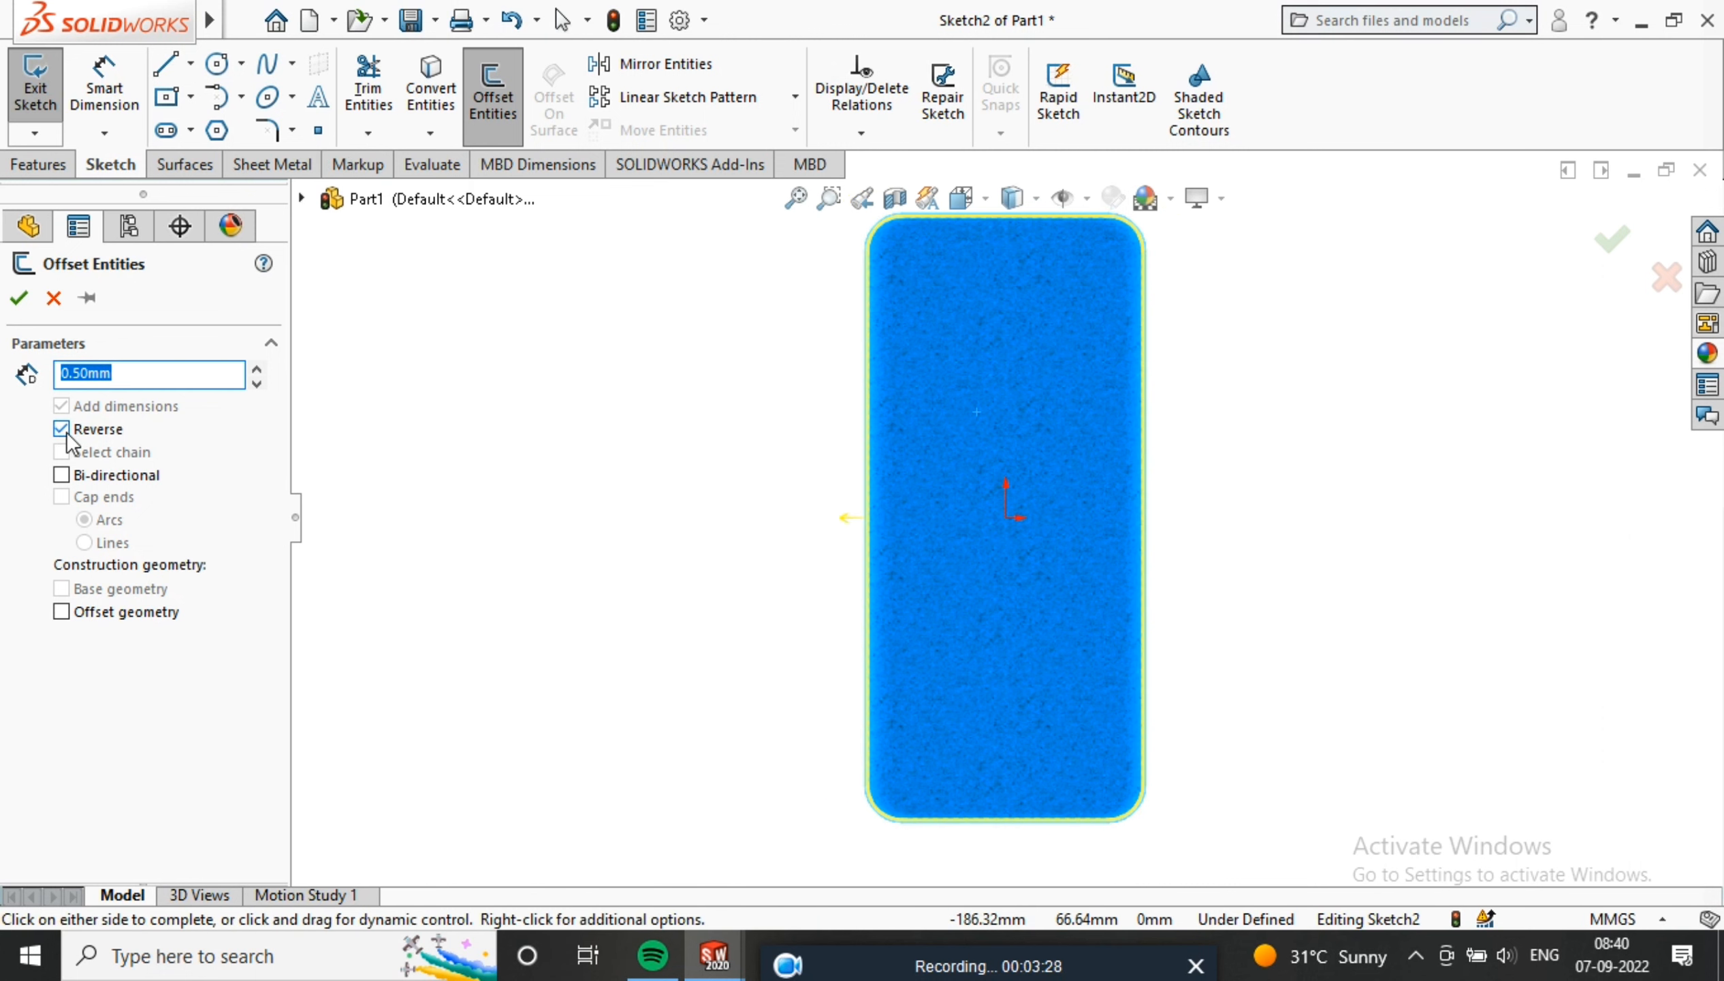
click(30, 295)
scroll(926, 205, up, 5)
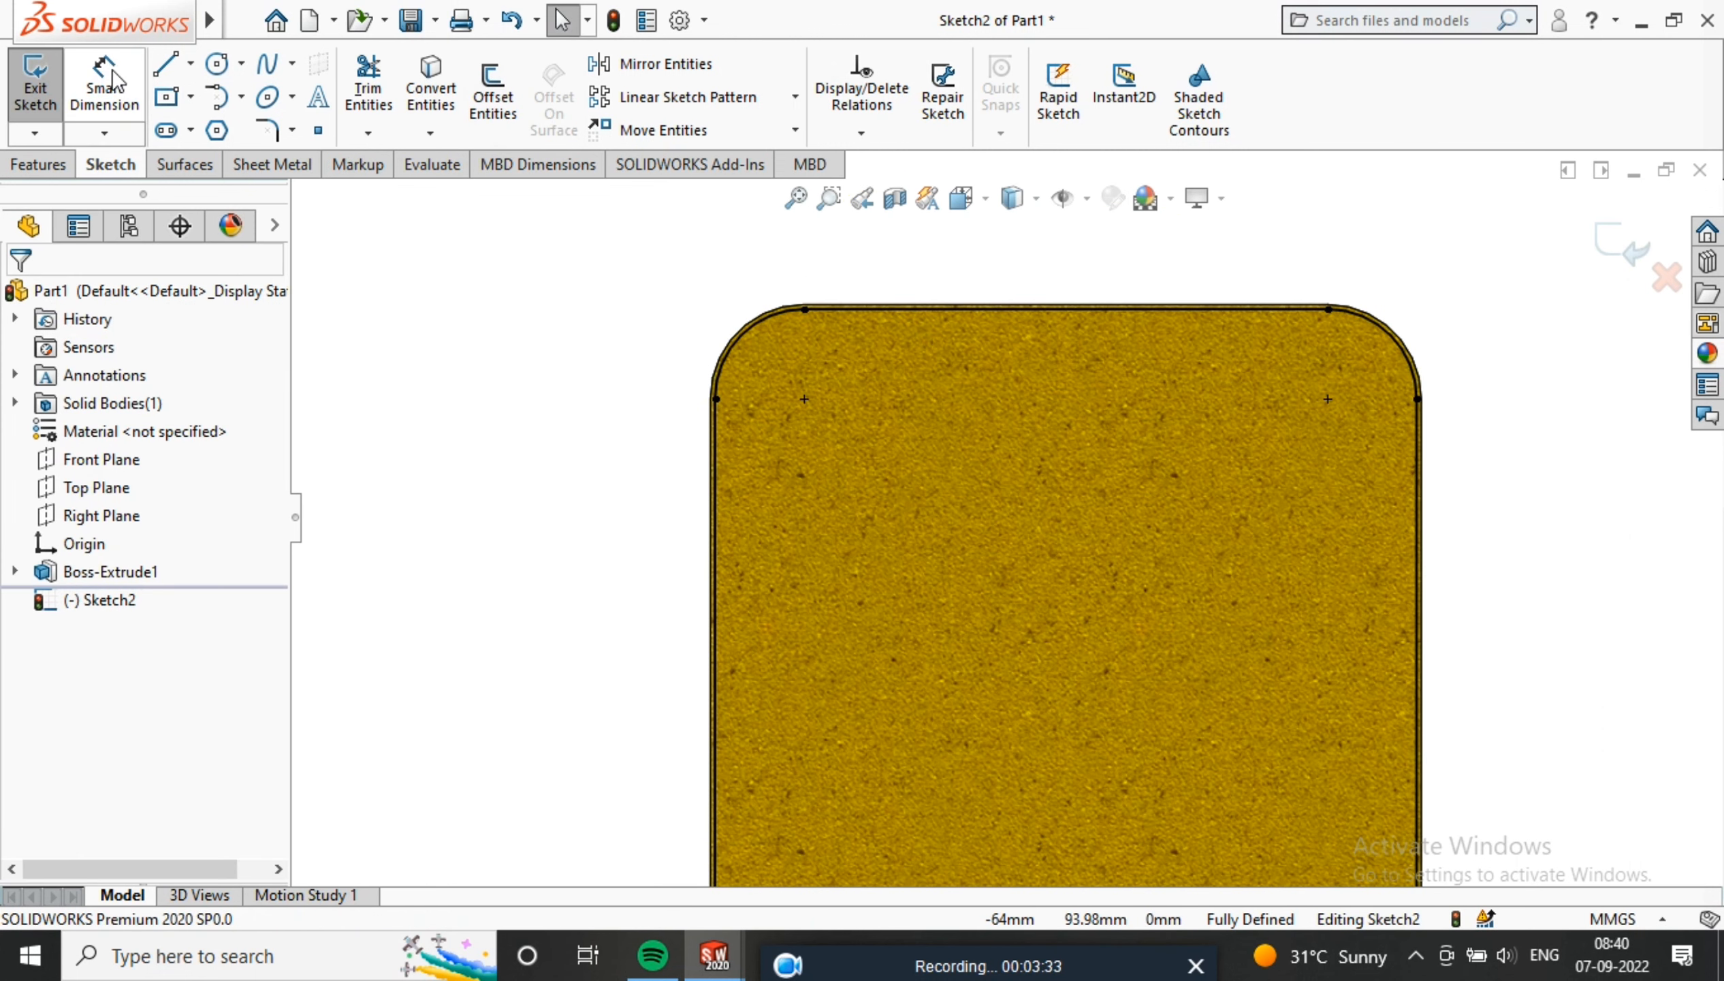
Extrude the offset outline into a thin raised layer on the body's face
click(65, 165)
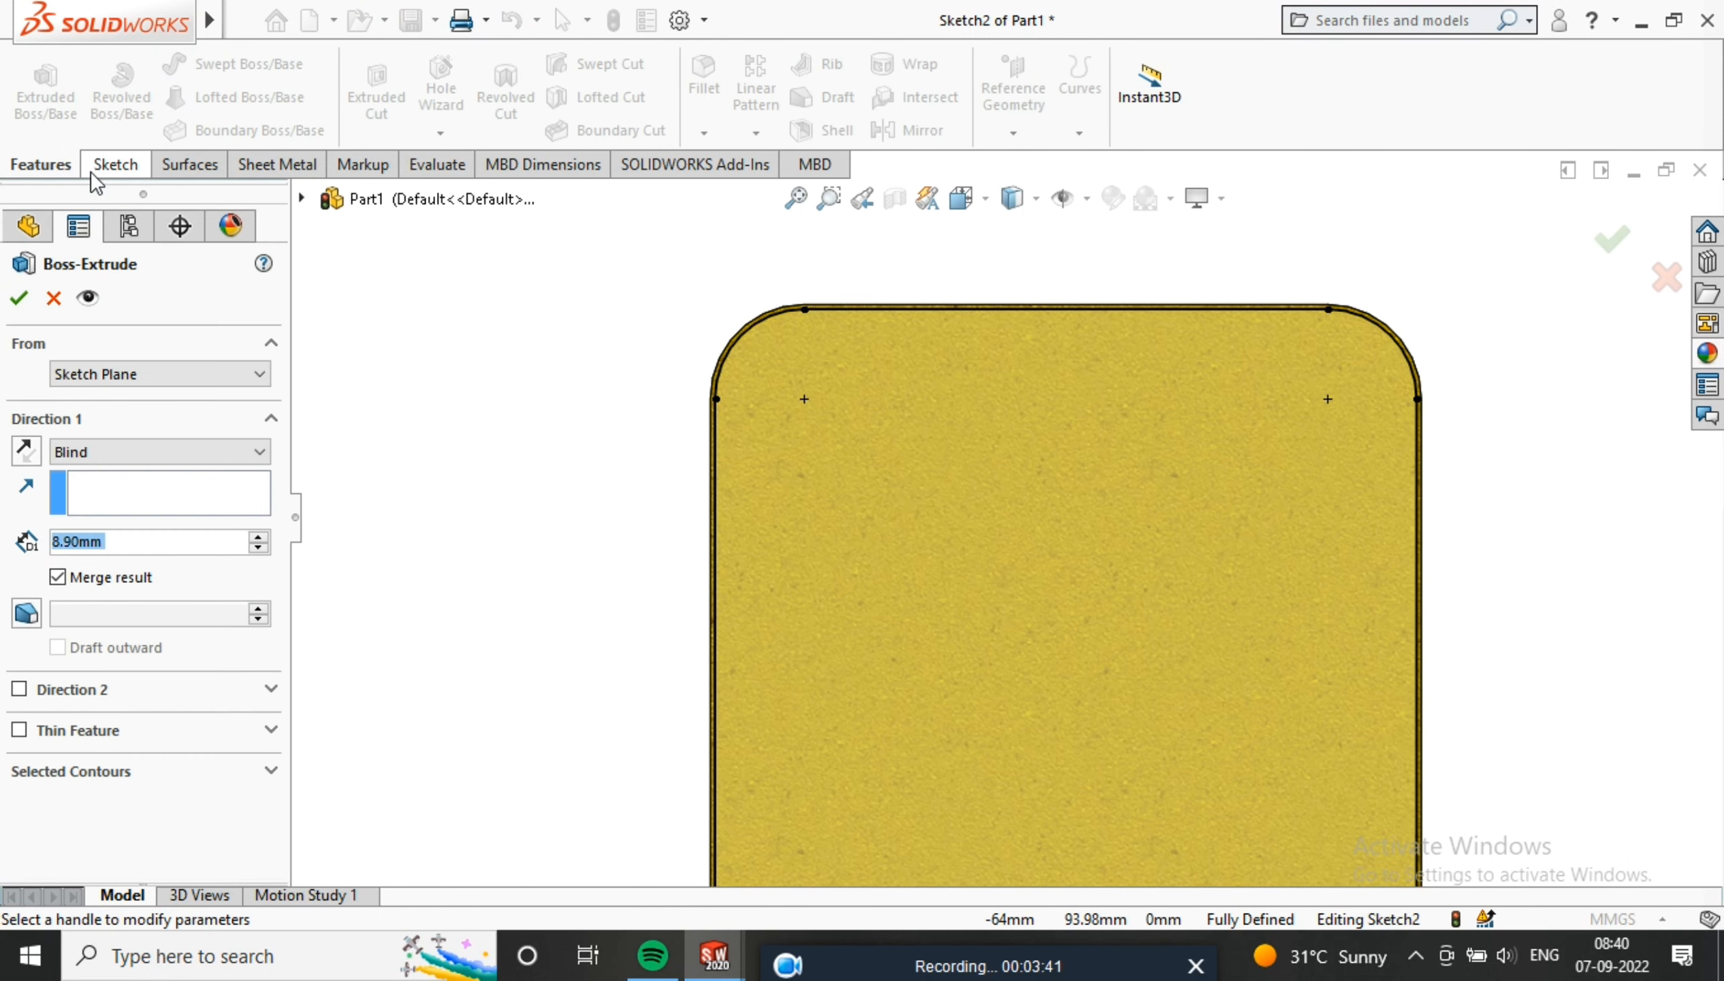
click(19, 299)
middle_drag(870, 339, 715, 332)
scroll(850, 382, up, 2)
middle_drag(945, 426, 1036, 496)
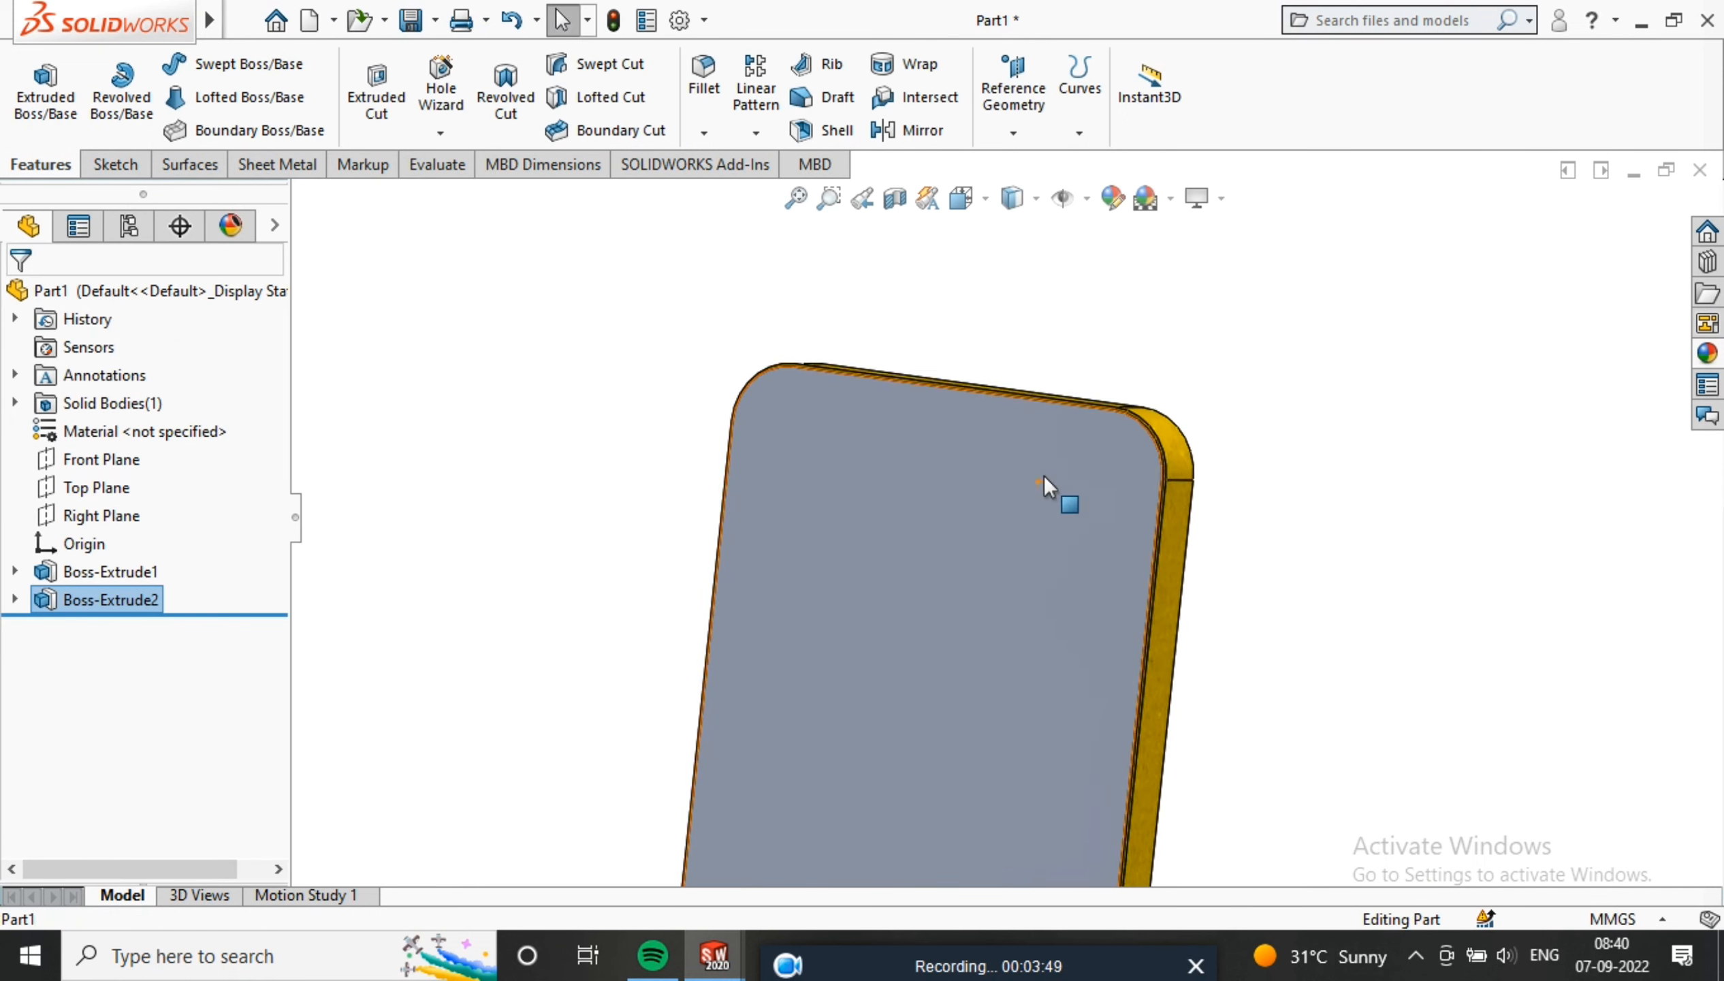
Apply a black color appearance to the thin raised layer's extrude feature
scroll(1044, 476, down, 2)
middle_drag(1163, 389, 1086, 437)
scroll(1145, 406, down, 6)
scroll(1145, 407, up, 4)
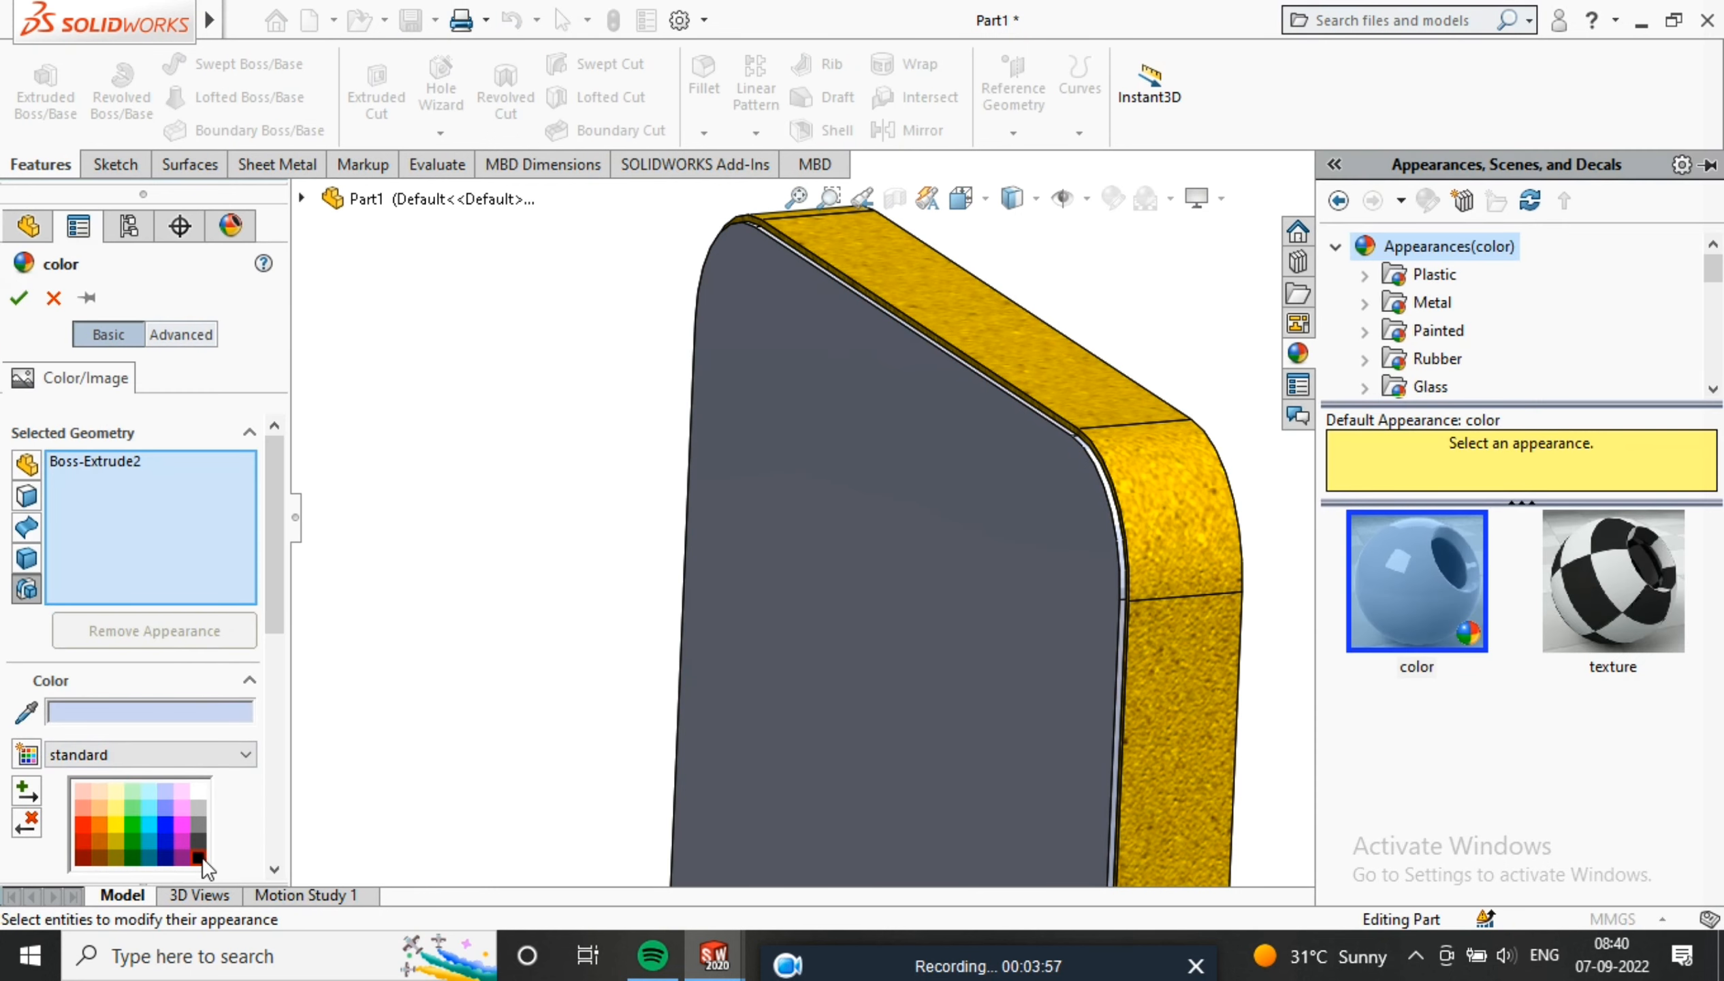
click(202, 859)
click(18, 298)
Start a sketch on the black front face, viewed straight on, and convert the face's outline into sketch entities
scroll(986, 519, up, 4)
middle_drag(985, 520, 981, 565)
scroll(1093, 506, up, 4)
click(985, 553)
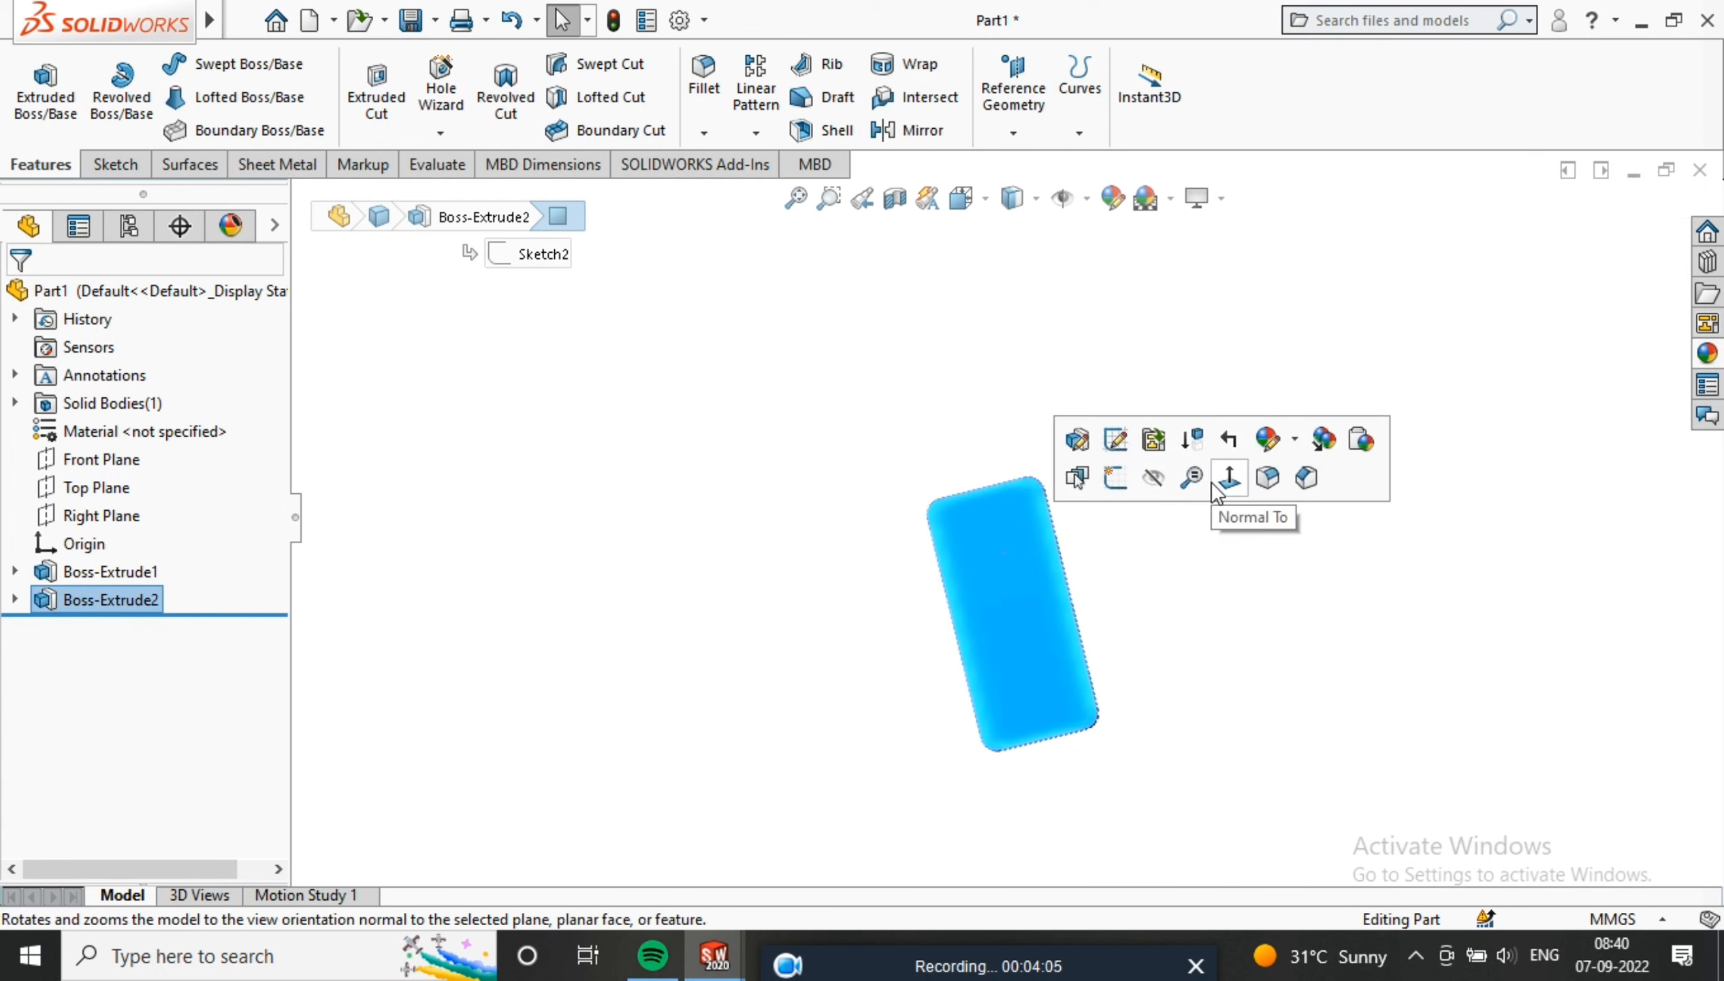
click(1214, 485)
click(1058, 423)
click(1119, 378)
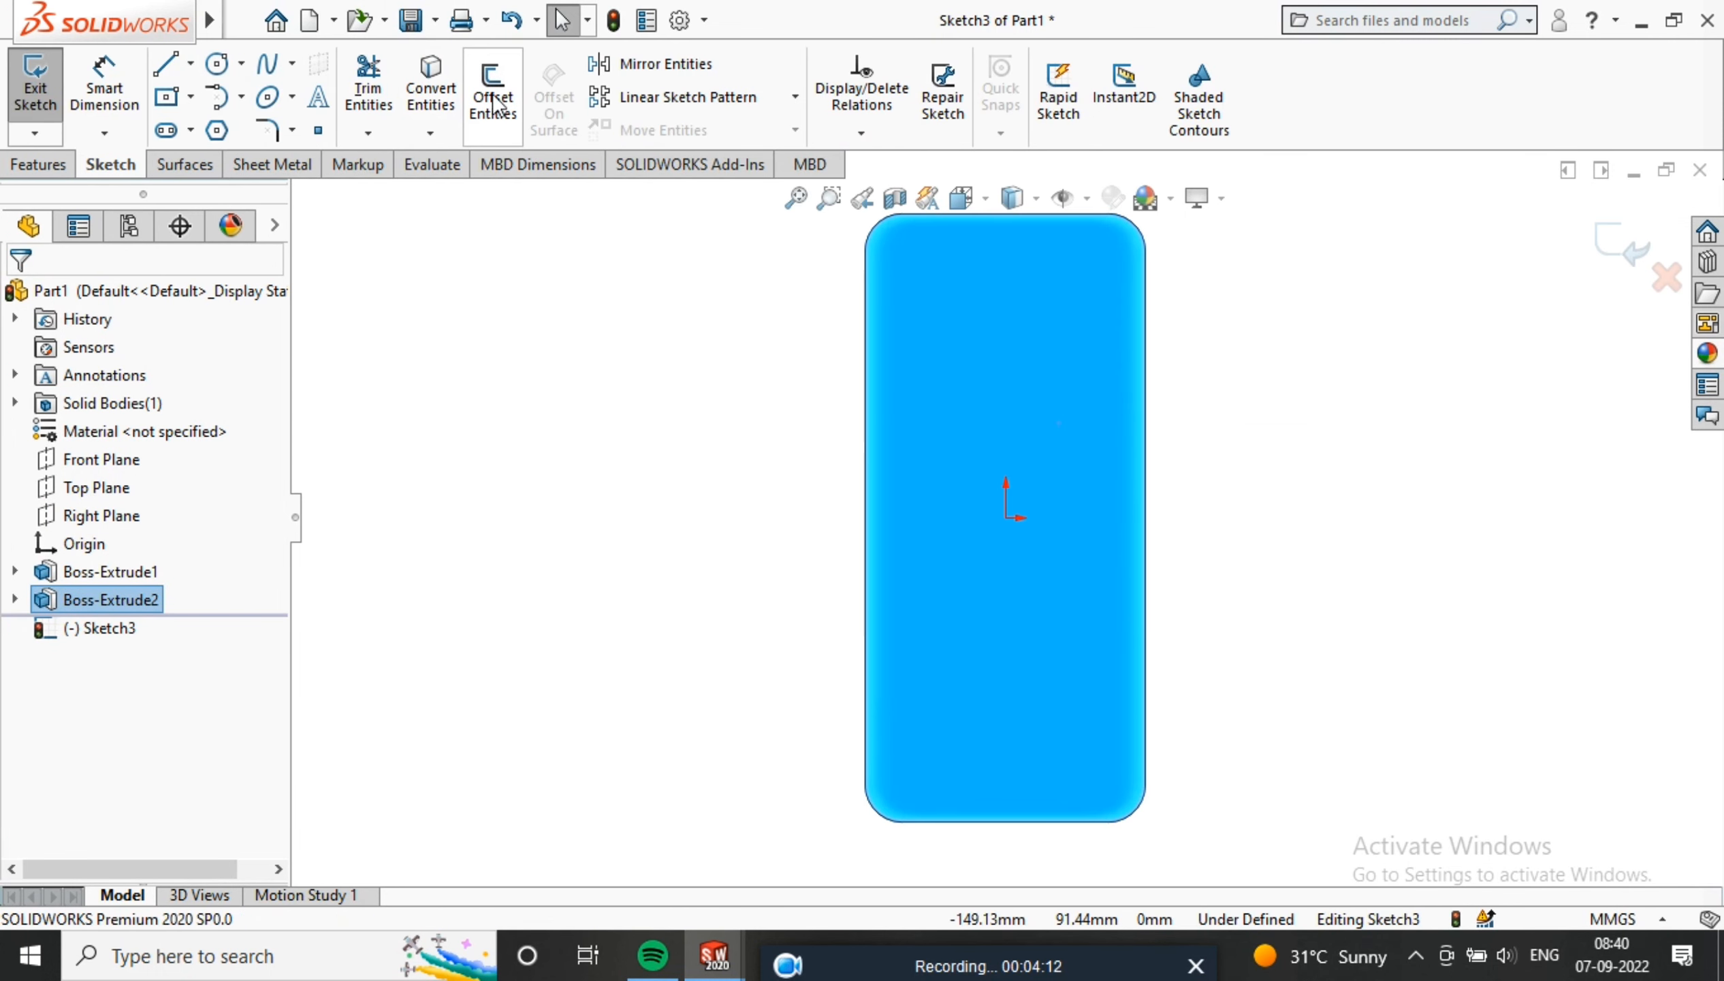
click(431, 90)
scroll(1028, 250, down, 10)
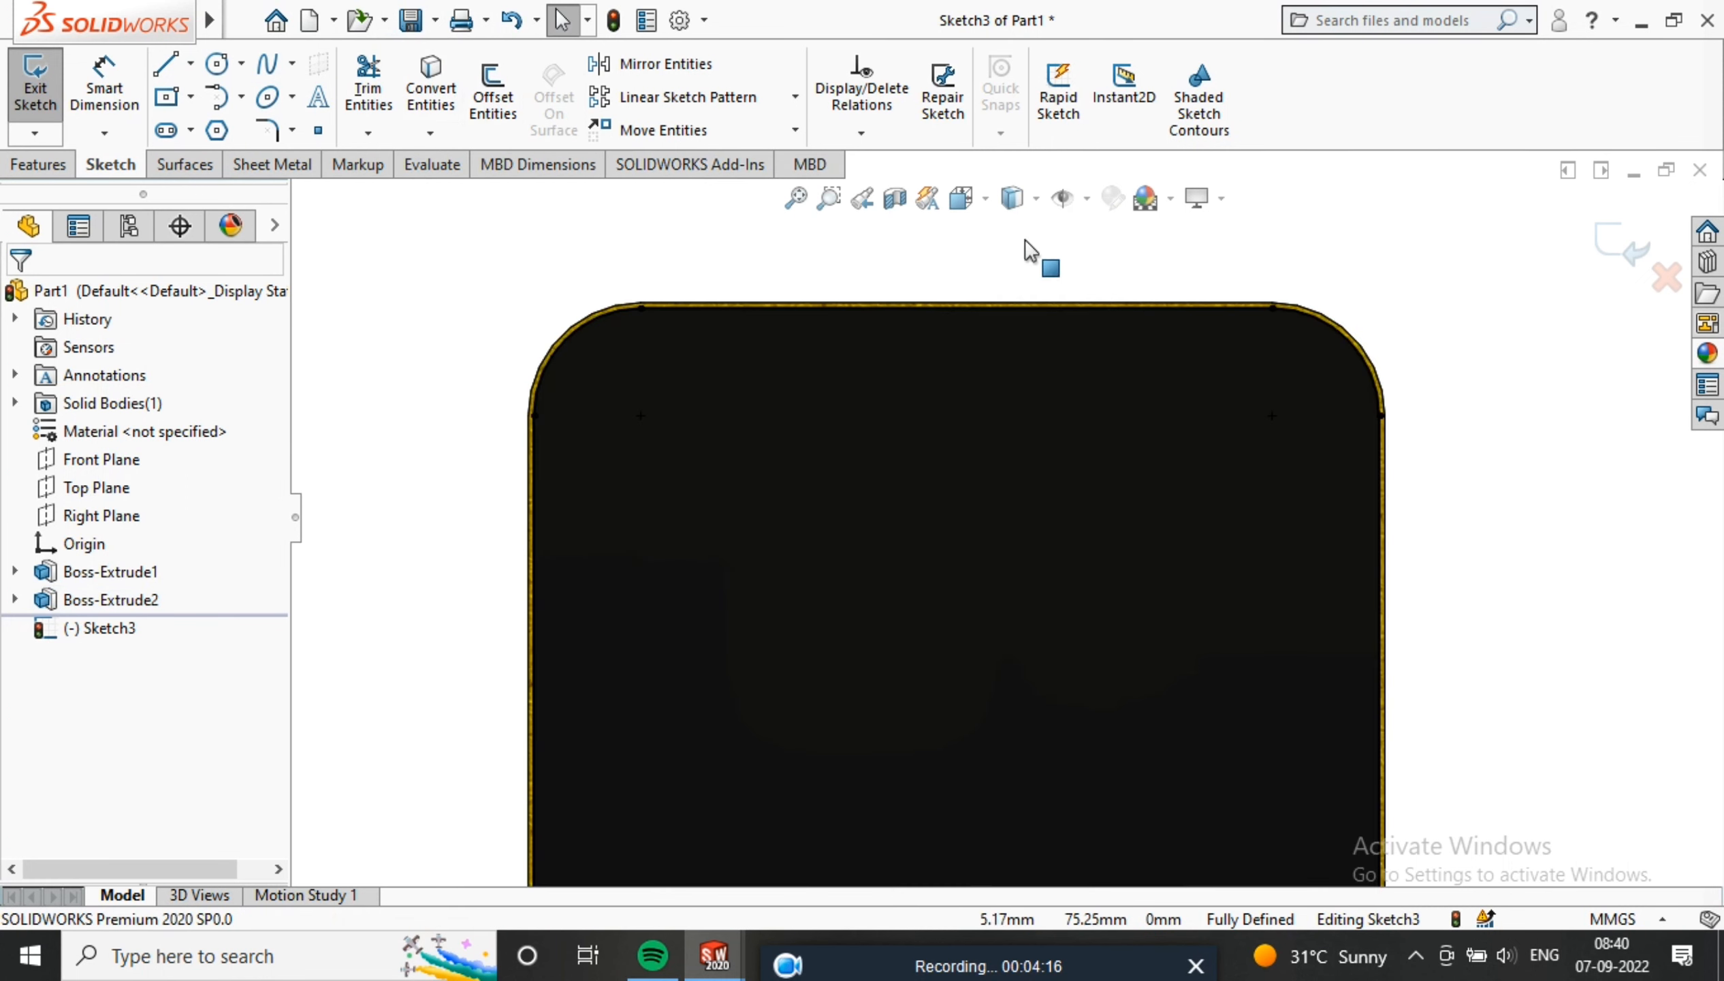
Offset the converted top edge, side edges and two upper corner arcs inward by 2 mm, with the direction reversed
click(494, 118)
click(846, 346)
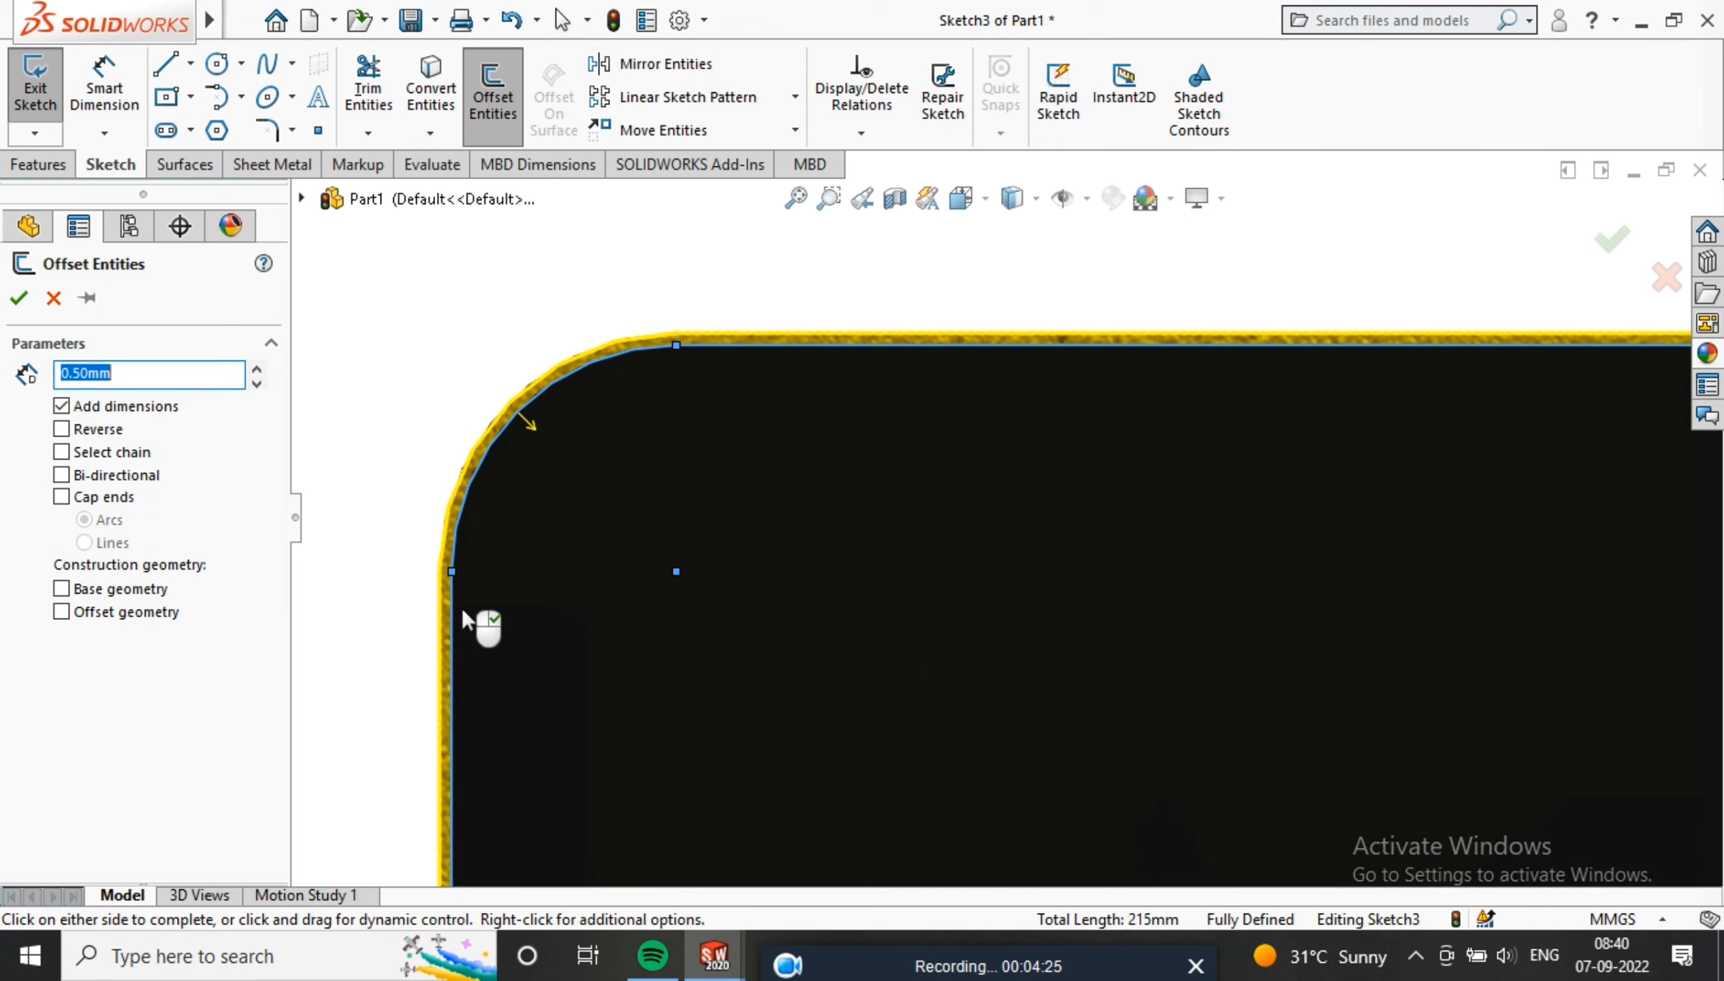
scroll(453, 613, up, 10)
scroll(1017, 327, down, 8)
click(1037, 452)
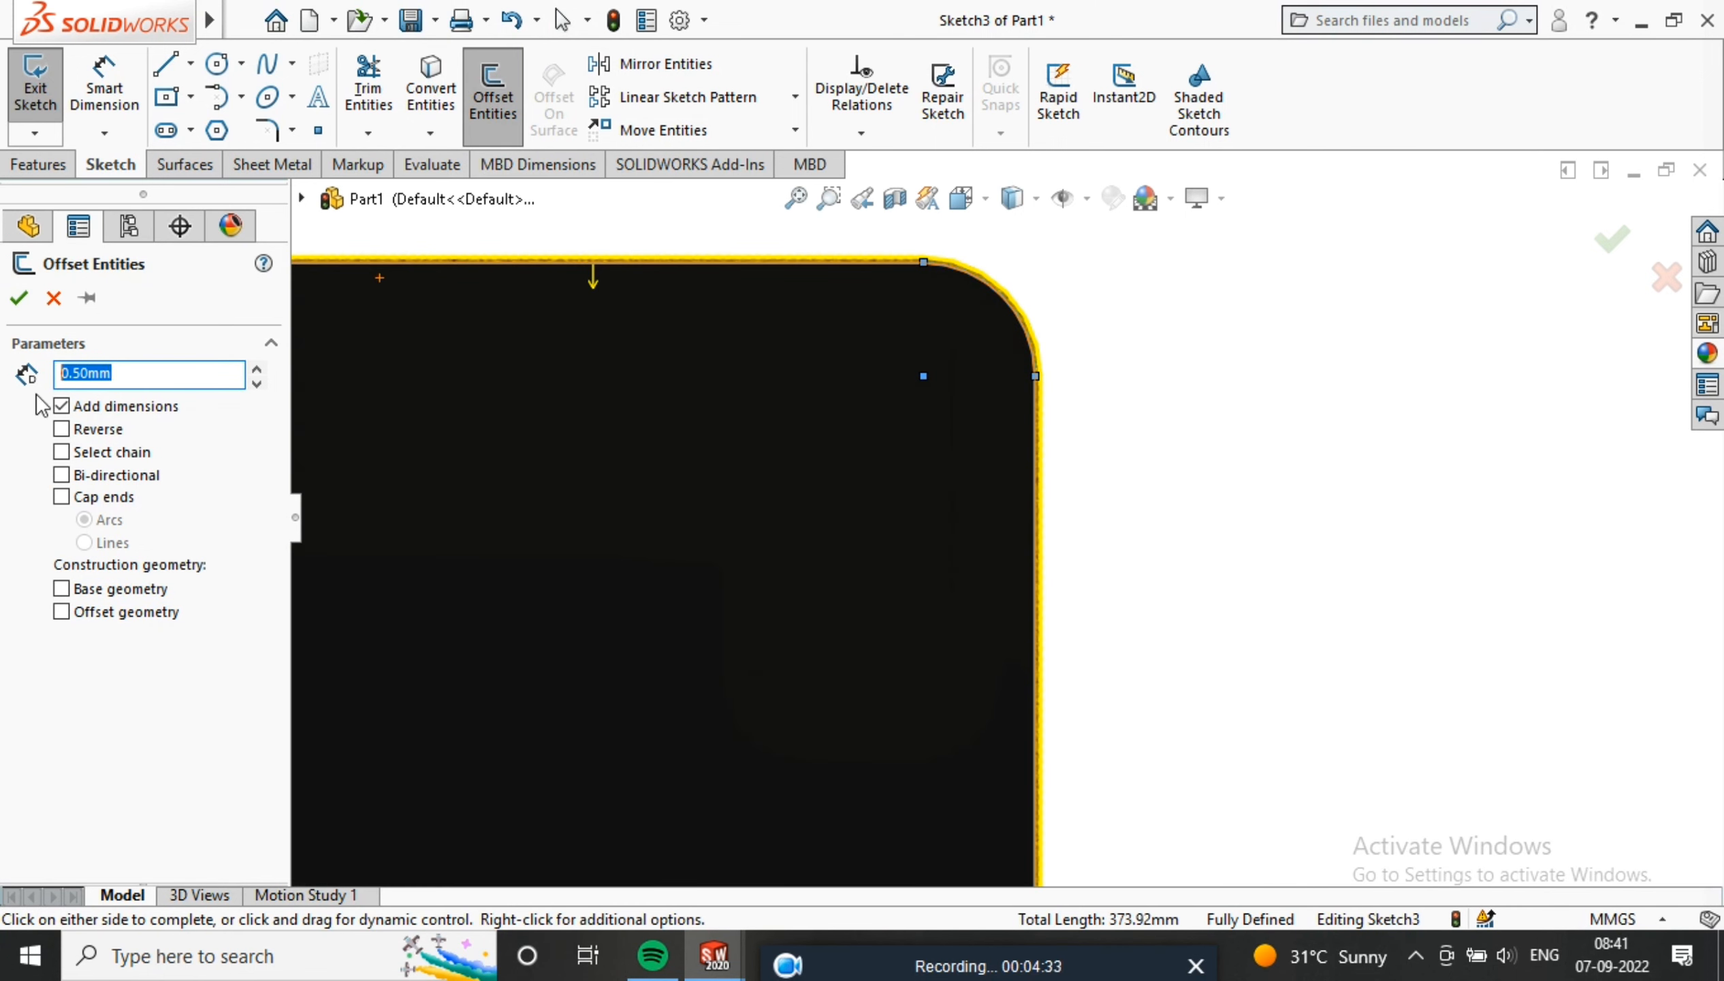
key(Return)
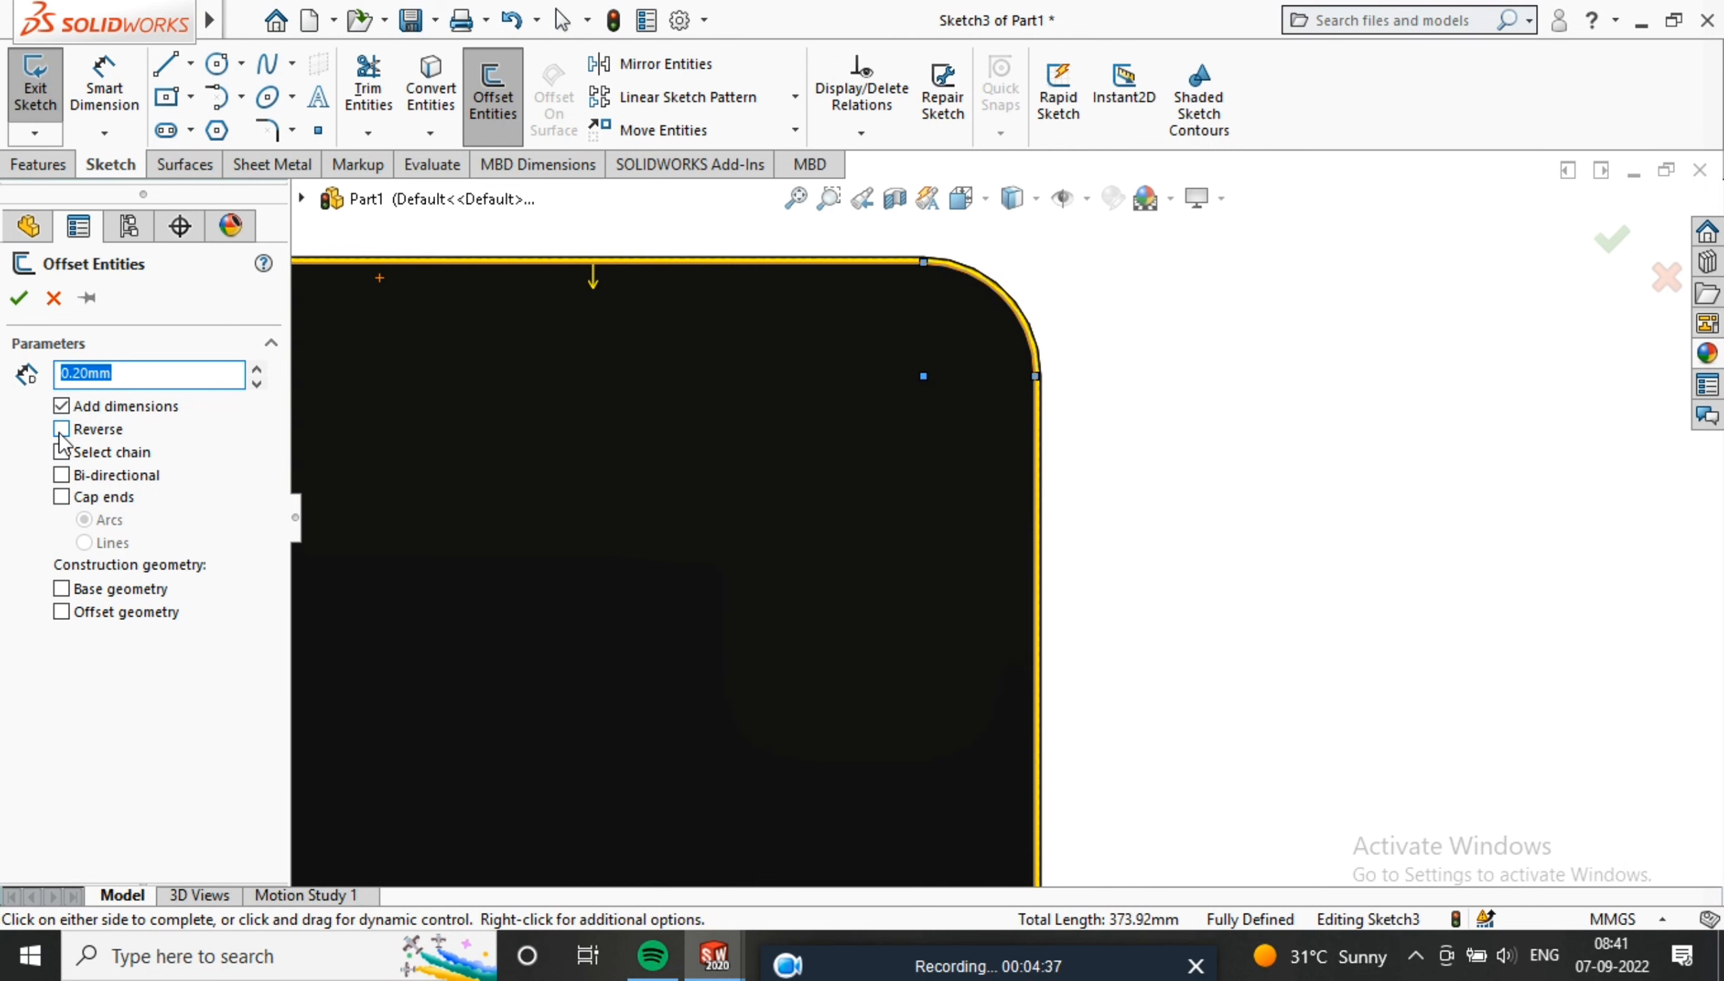
click(62, 430)
scroll(813, 443, down, 5)
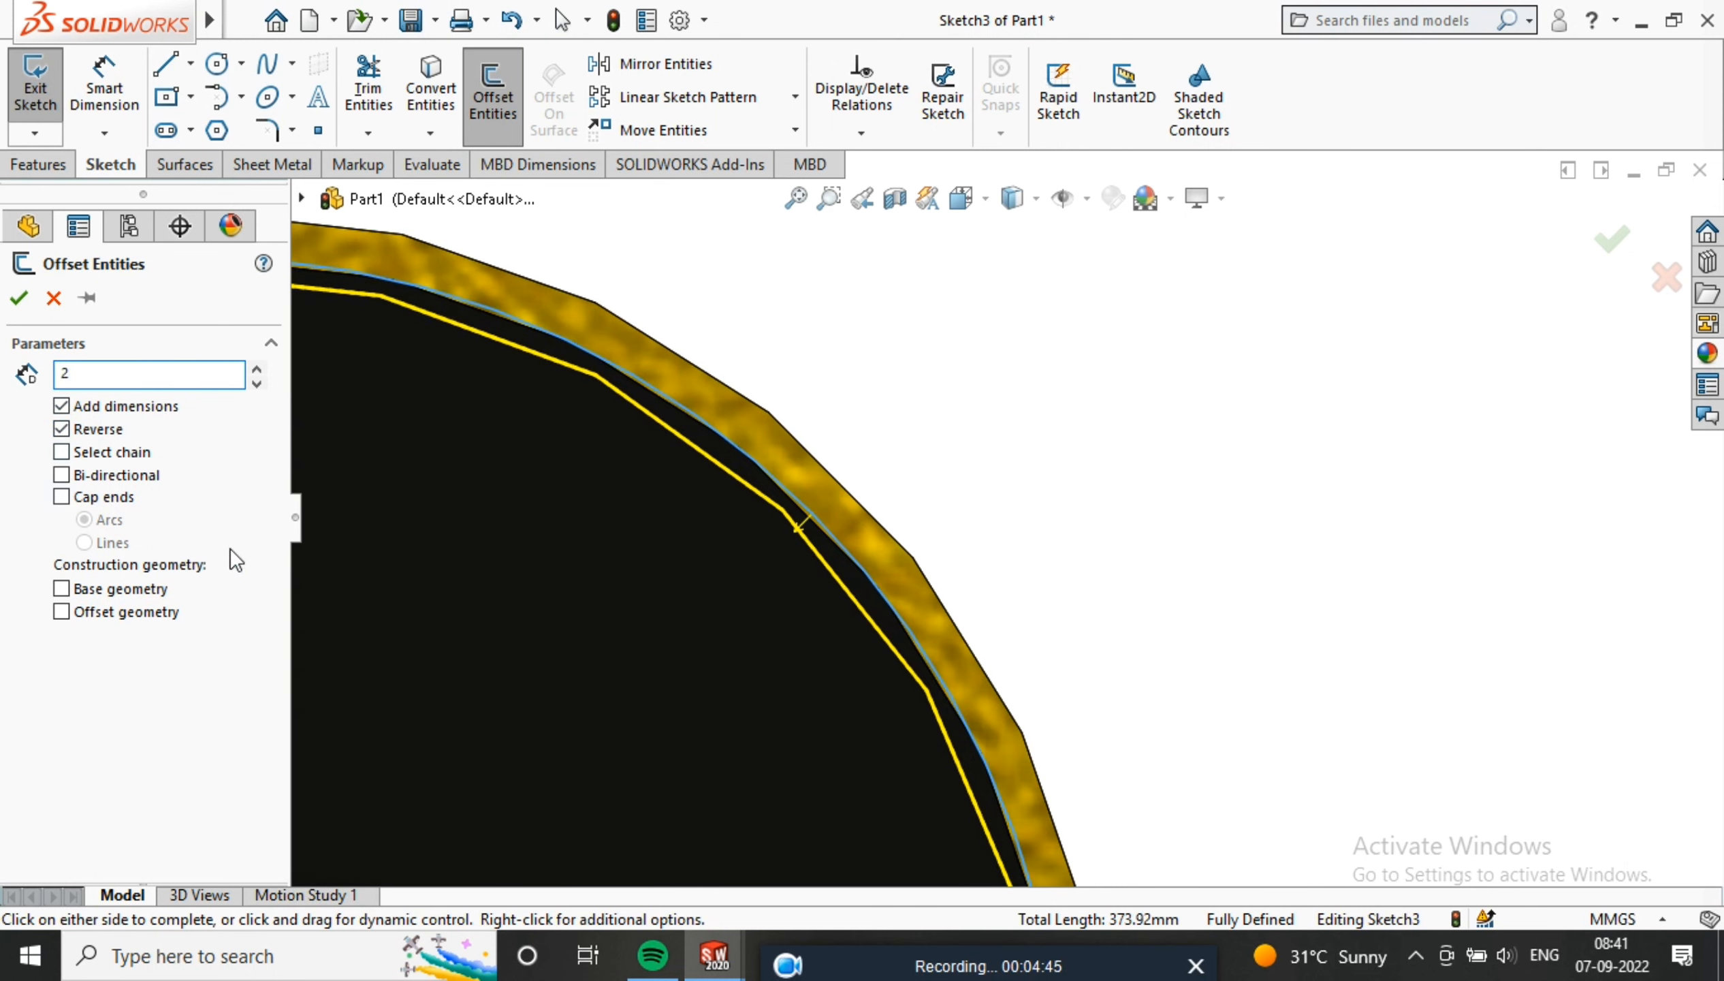
text(2)
key(Return)
scroll(741, 423, up, 5)
scroll(943, 642, down, 3)
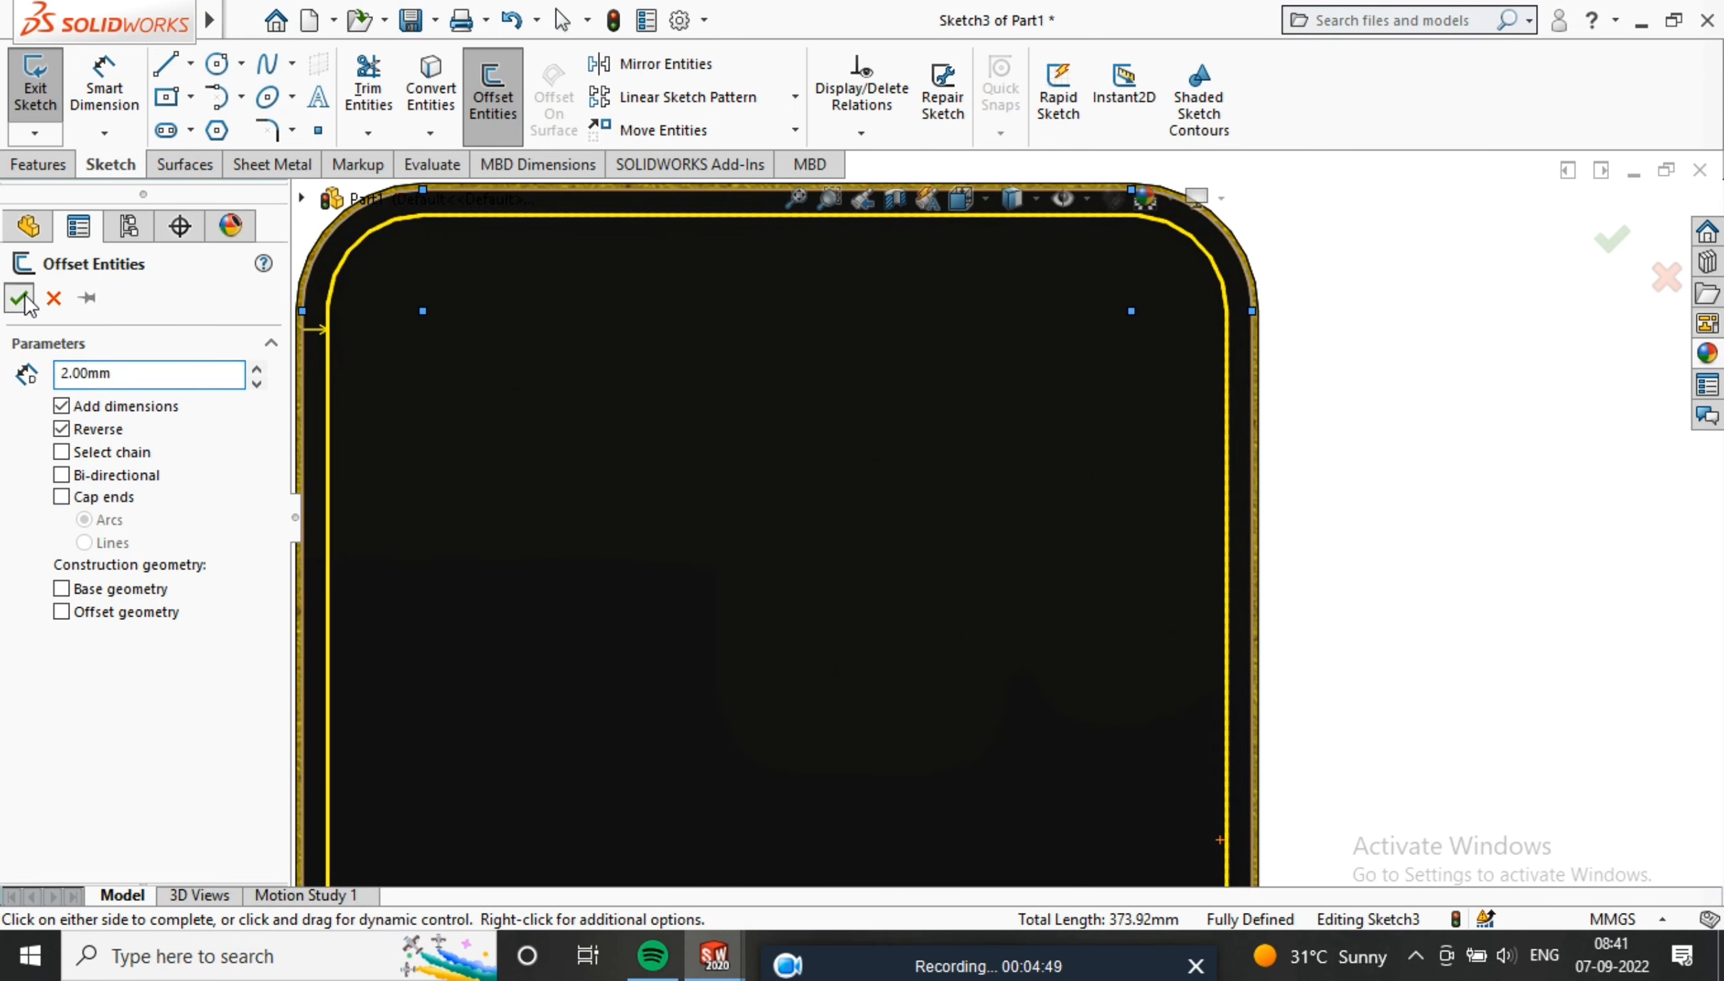
click(21, 298)
Offset the converted bottom edge inward by 3 mm, with the direction reversed
scroll(725, 359, up, 3)
scroll(1129, 390, down, 6)
scroll(1149, 367, up, 2)
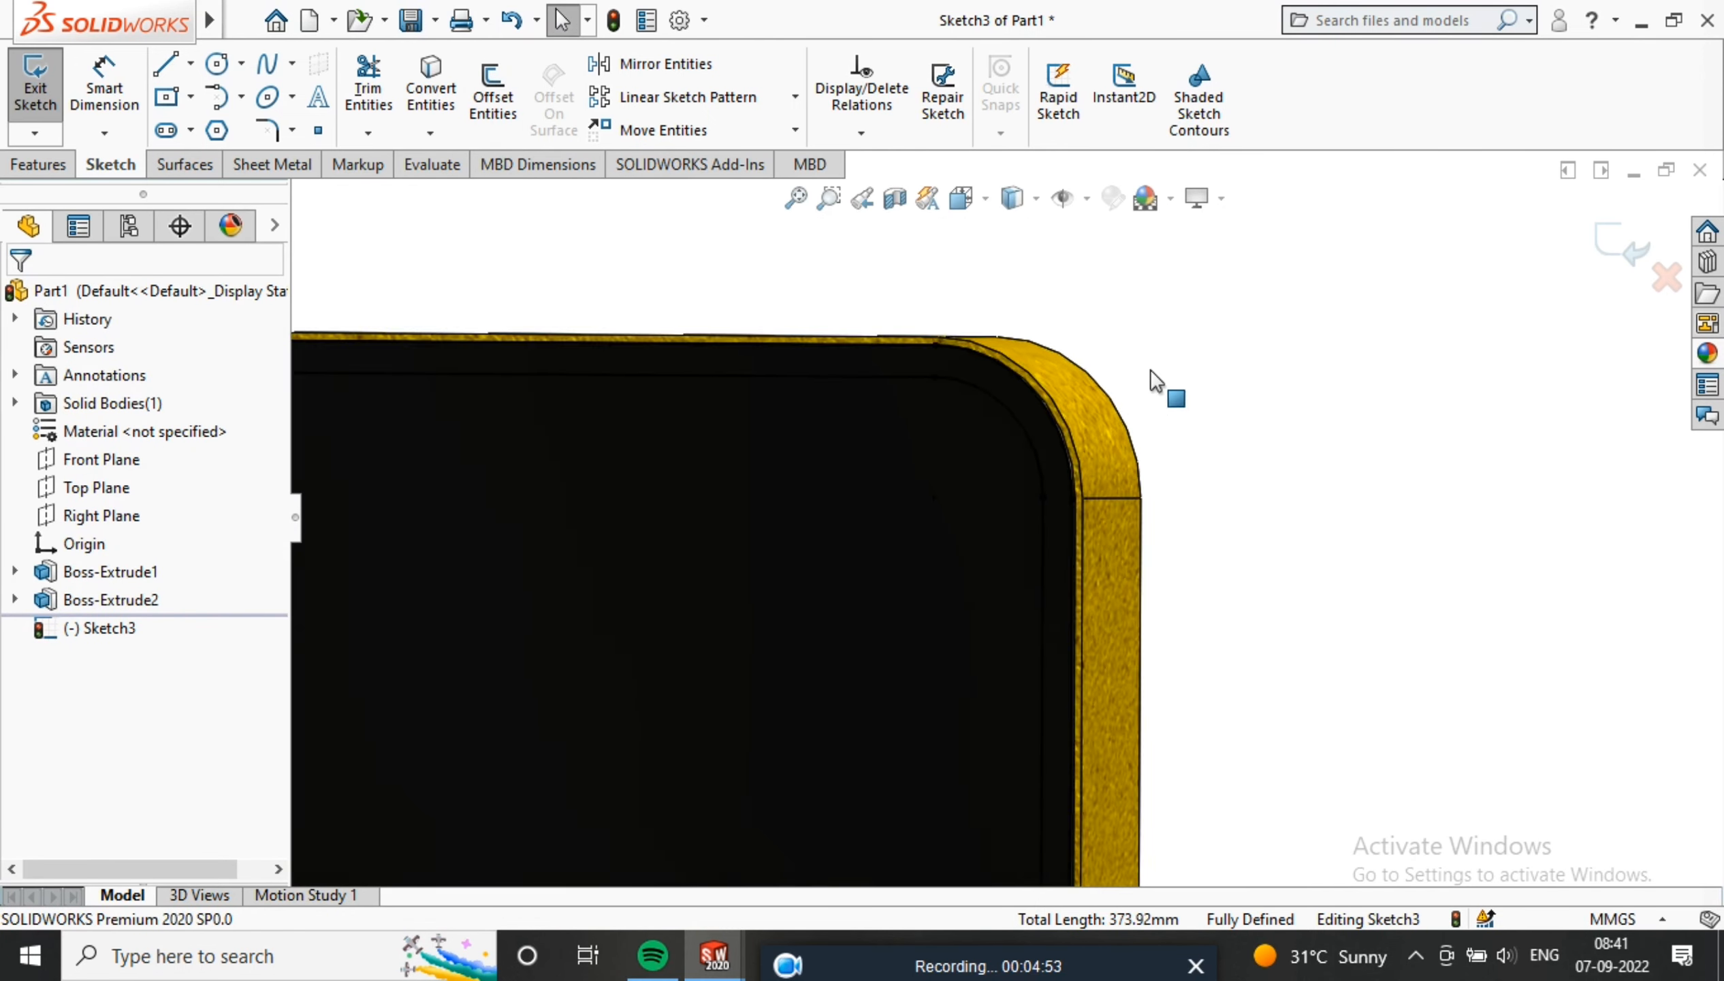
scroll(1005, 731, up, 3)
scroll(1012, 739, down, 6)
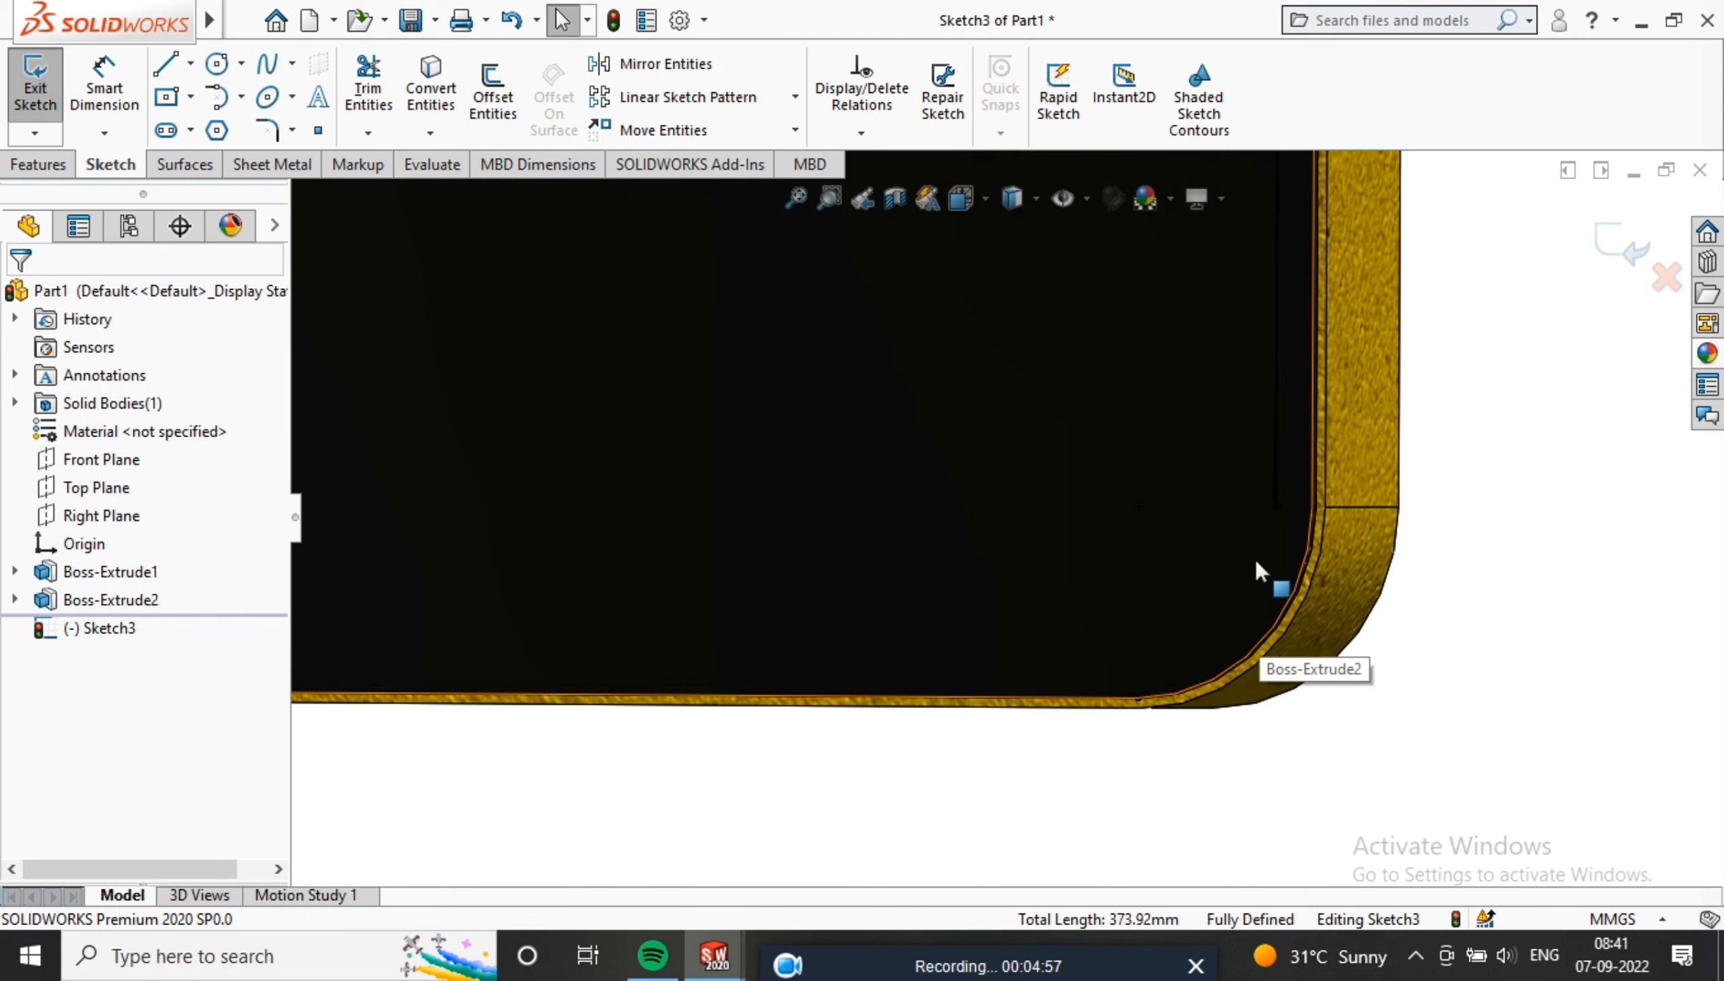
click(507, 101)
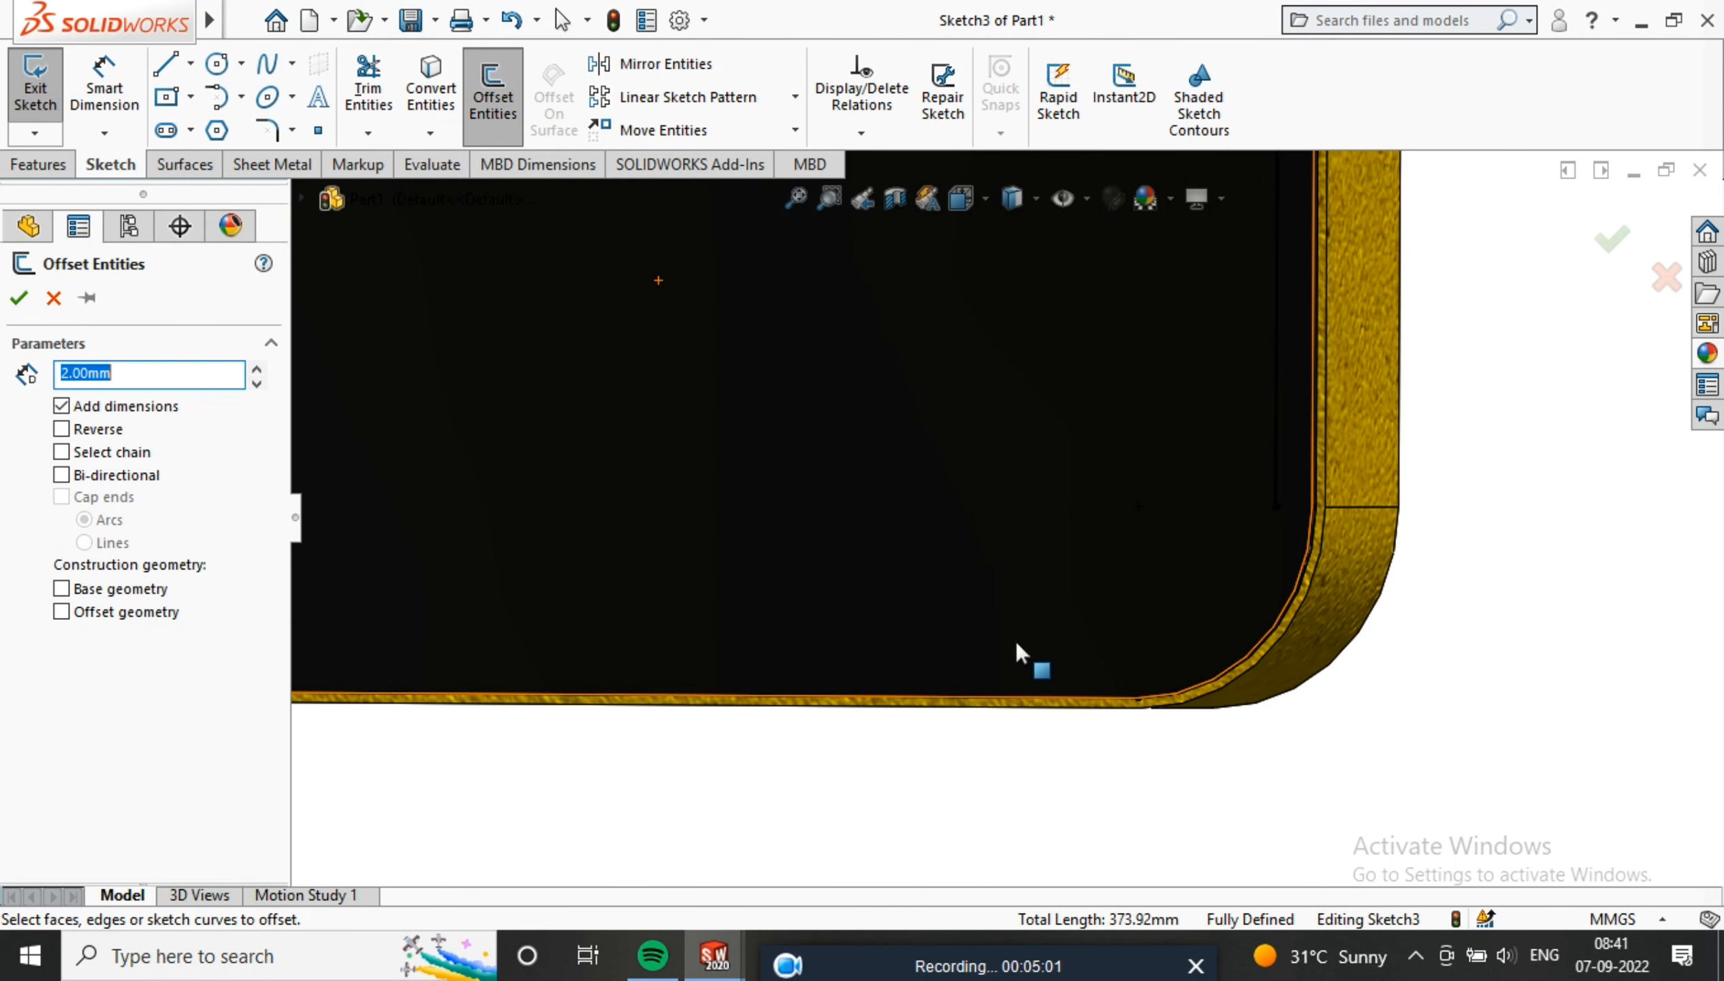
click(1016, 693)
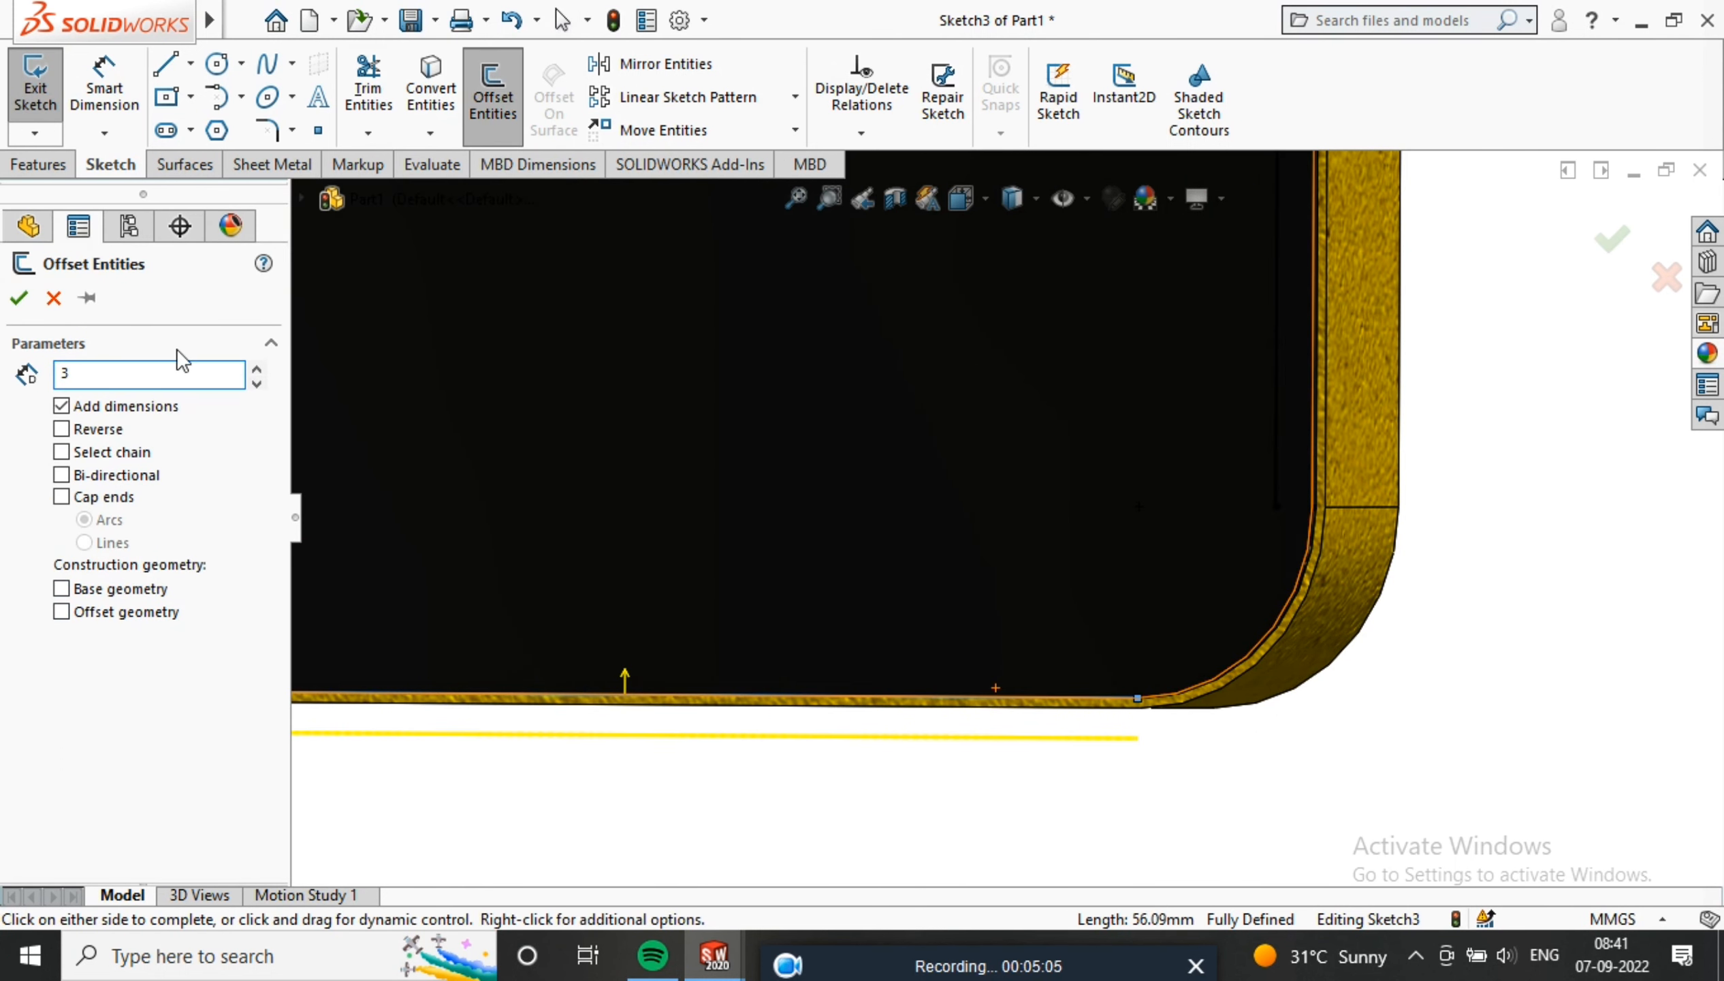
click(67, 433)
click(19, 299)
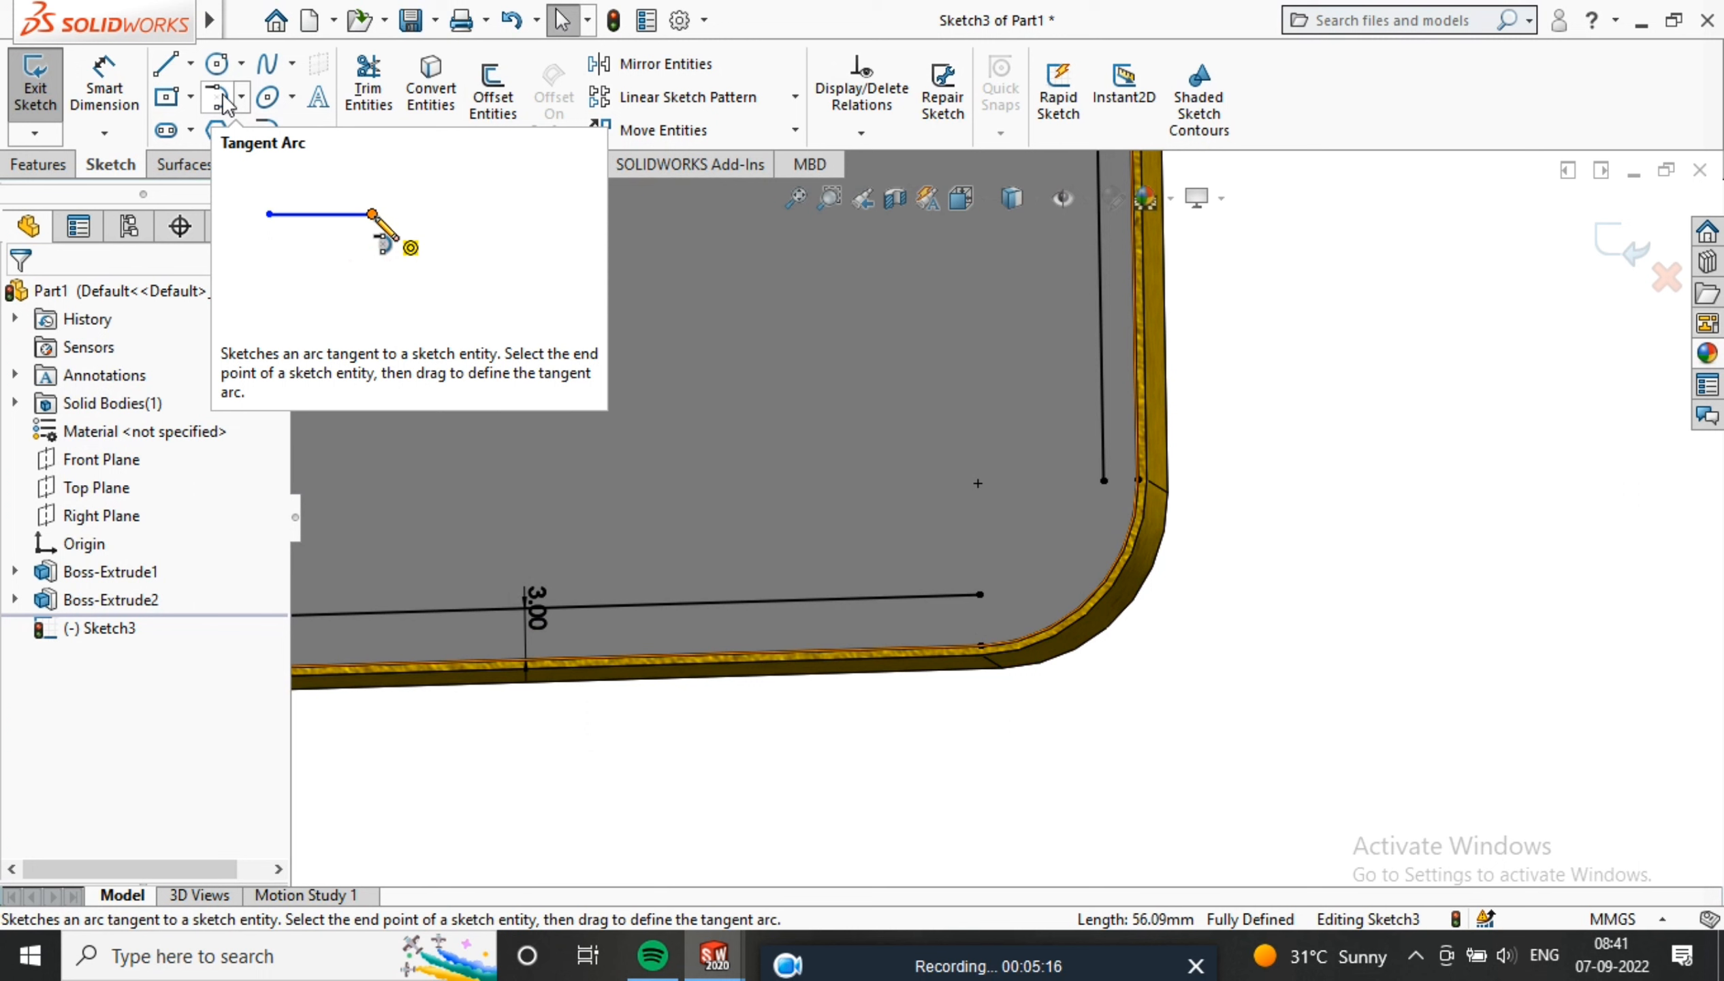
Join the inner bottom line to both inner side lines with tangent arcs at the two lower corners
click(218, 98)
click(1117, 481)
right_click(1406, 308)
click(1424, 419)
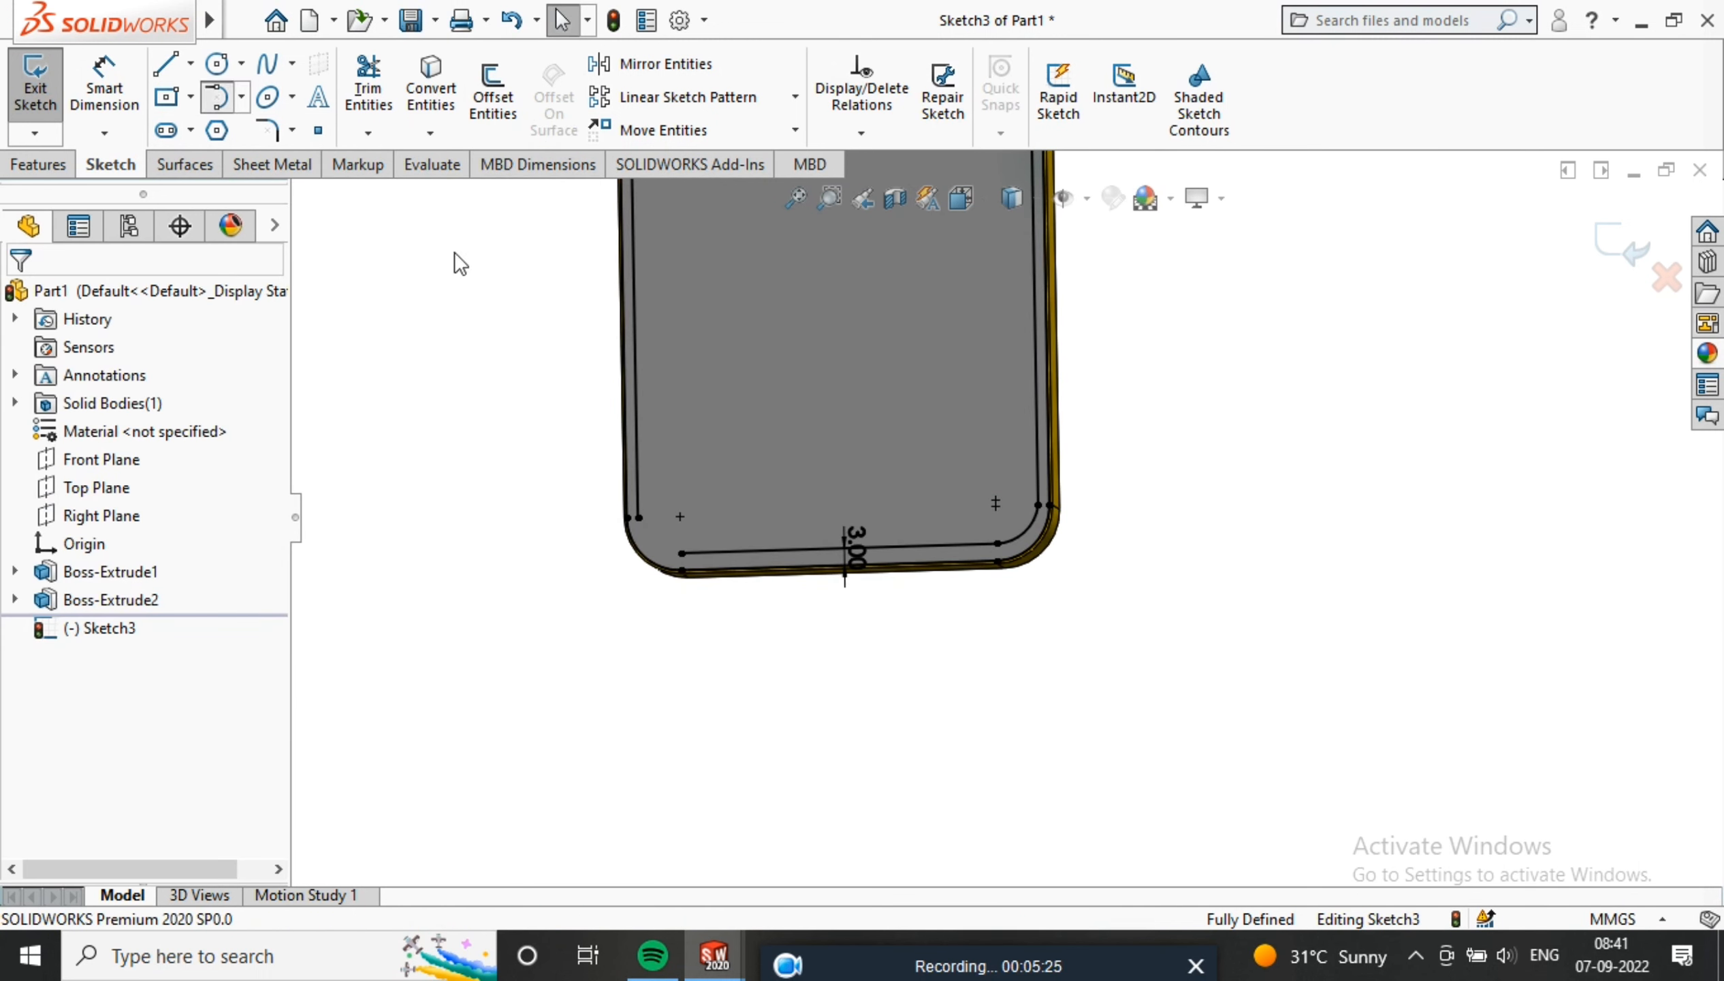
key(Return)
click(685, 557)
right_click(688, 547)
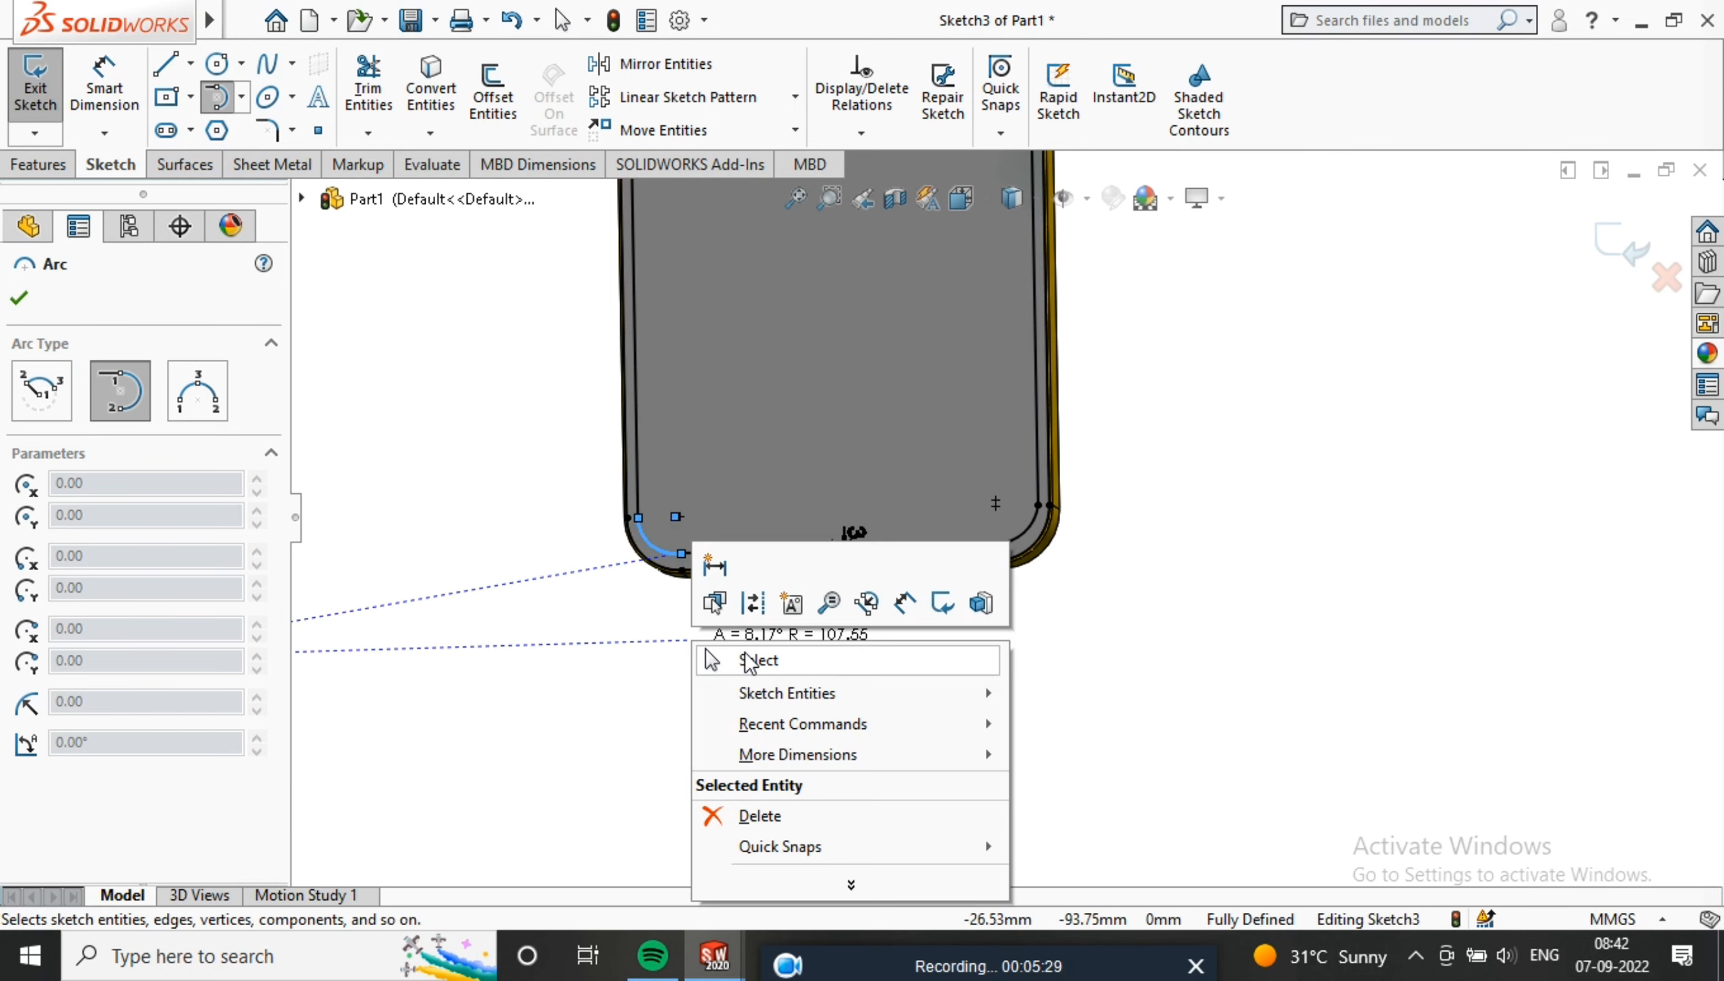
click(731, 658)
Sketch a circle about 6.6 mm in diameter centred on the midpoint of the inner top line
scroll(794, 530, up, 5)
scroll(868, 506, down, 3)
scroll(869, 495, down, 3)
middle_drag(886, 438, 1135, 605)
scroll(1012, 520, down, 3)
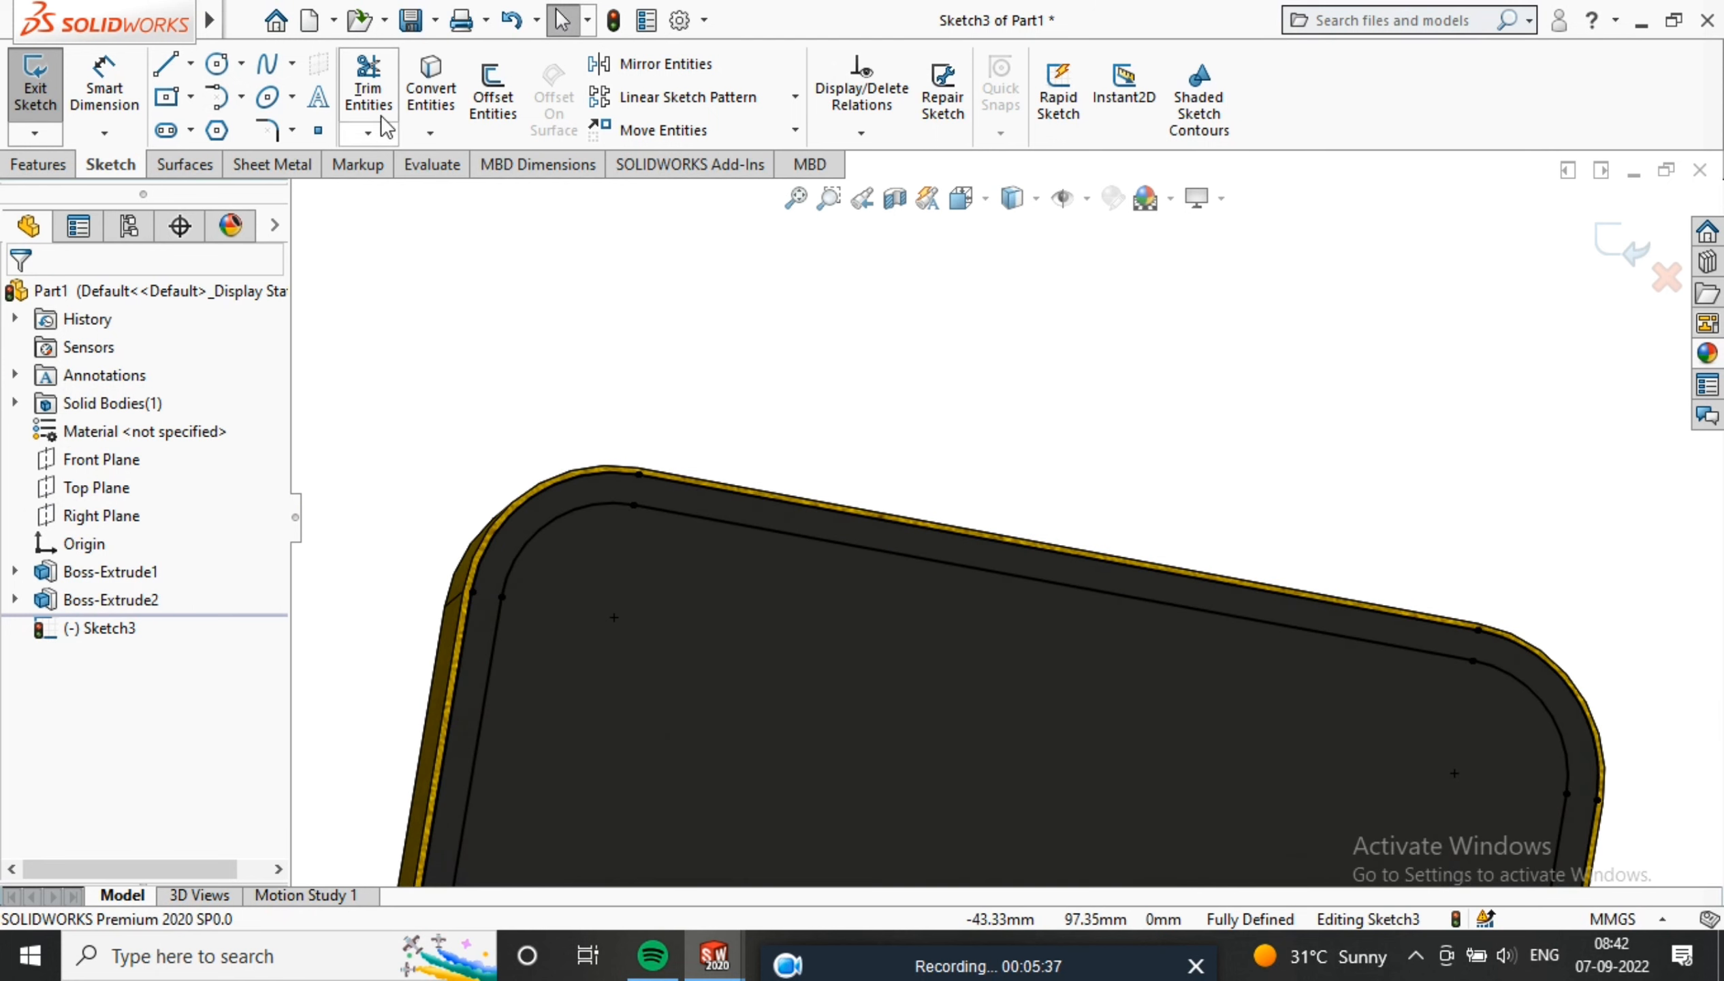
click(229, 67)
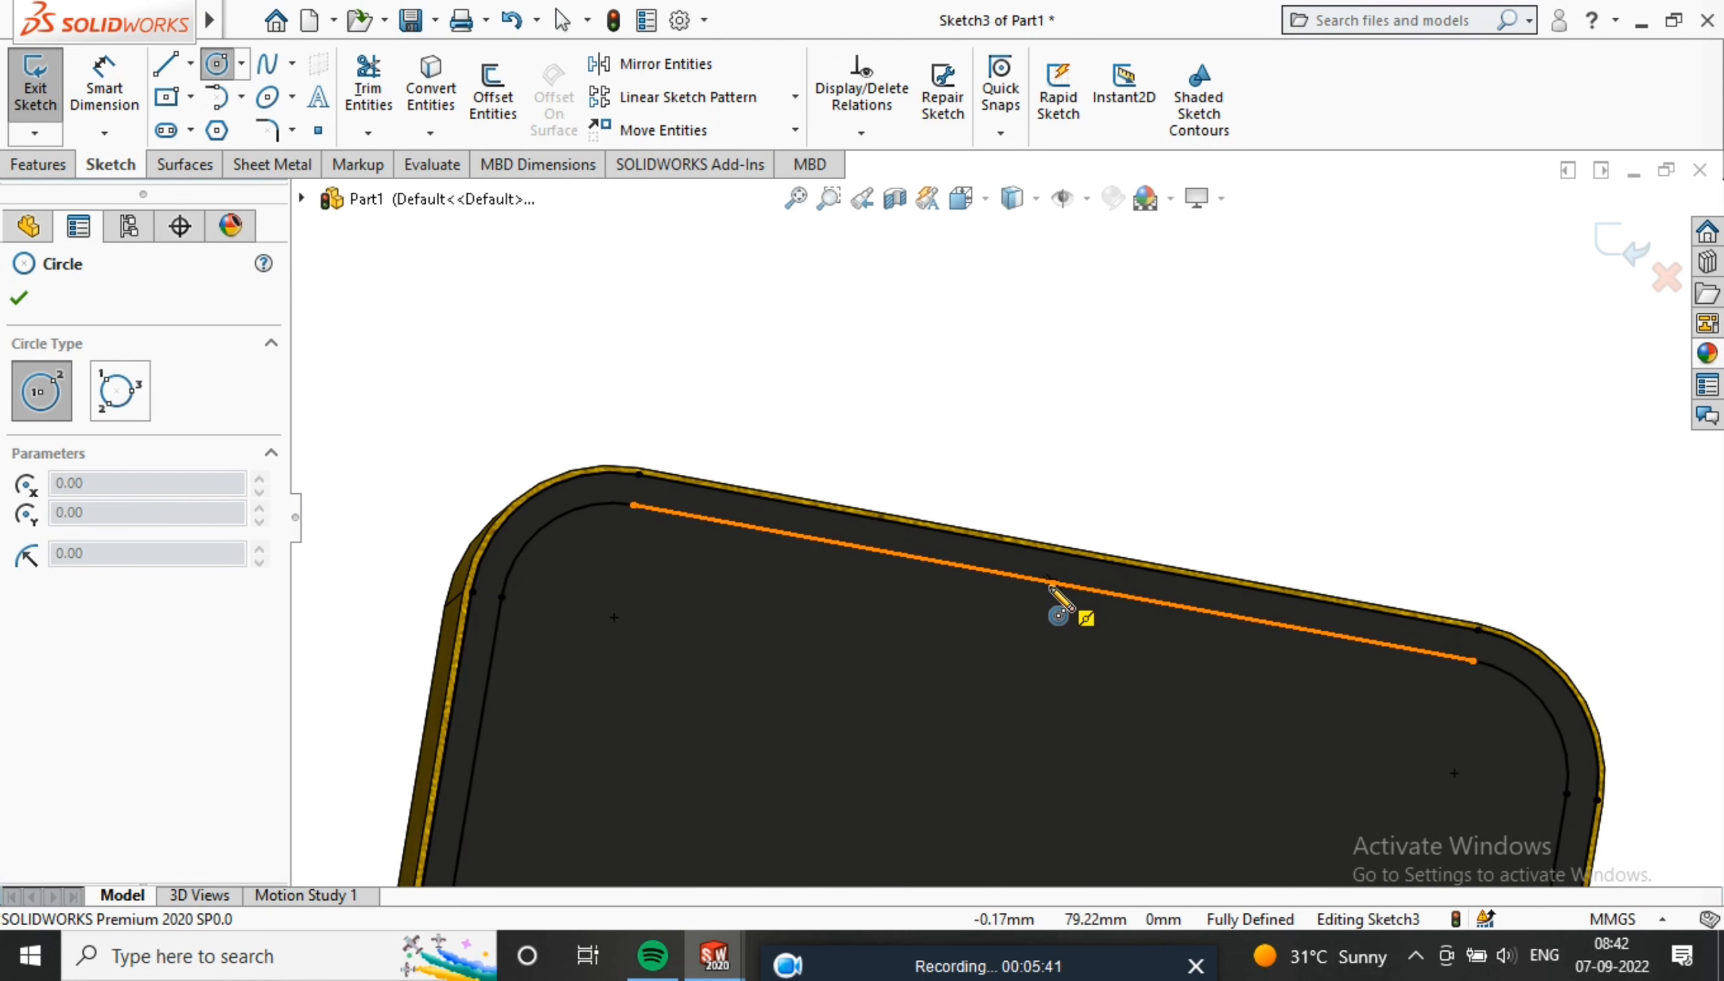
click(1051, 583)
click(1089, 624)
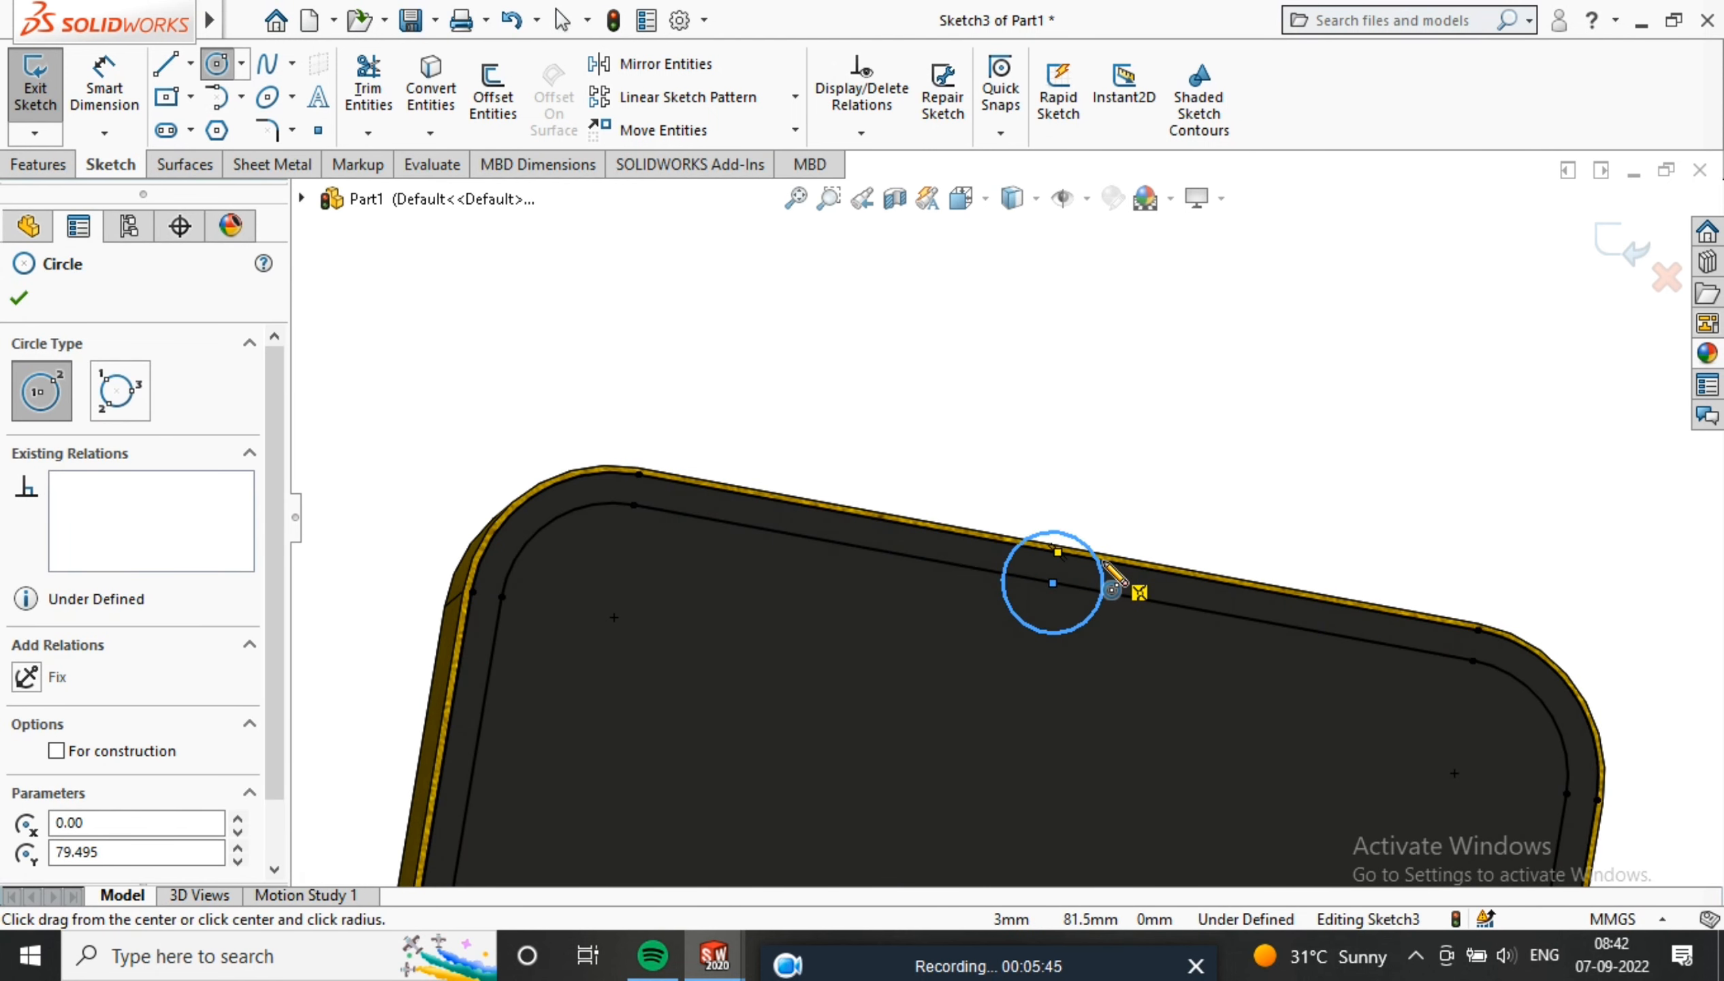
Set the diameter of the circle on the inner top line to 5 mm
key(d)
click(1020, 556)
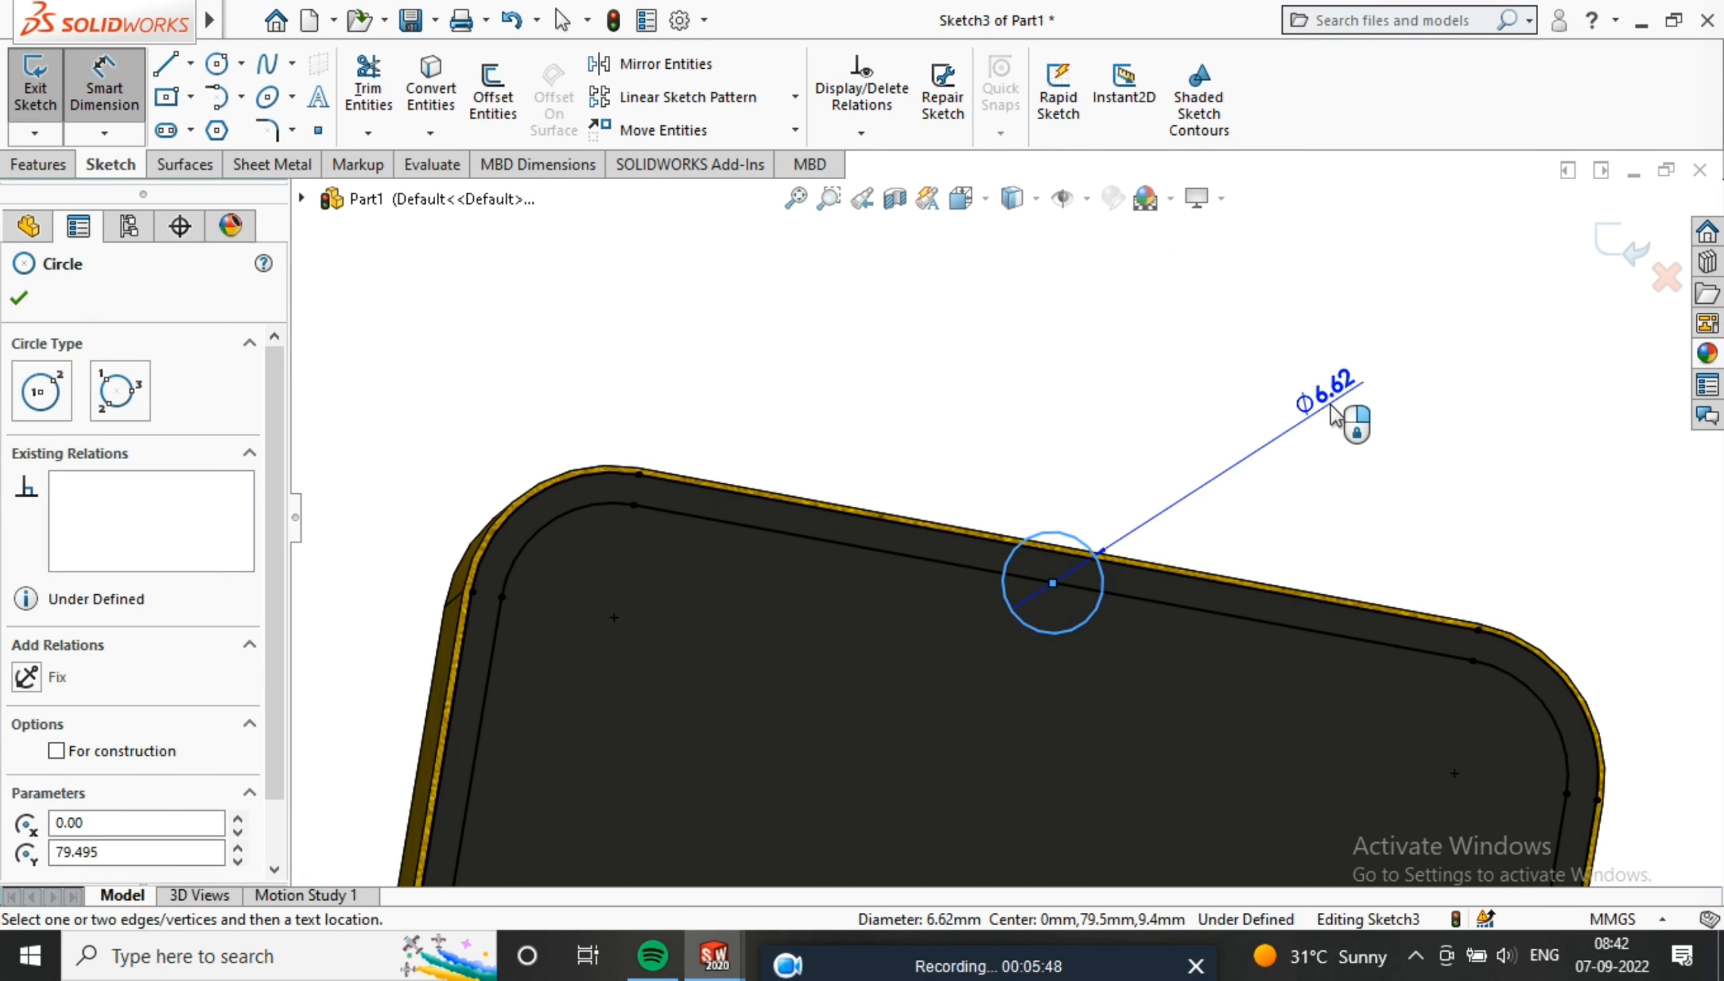
click(1323, 416)
text(5)
key(Return)
scroll(1165, 587, down, 3)
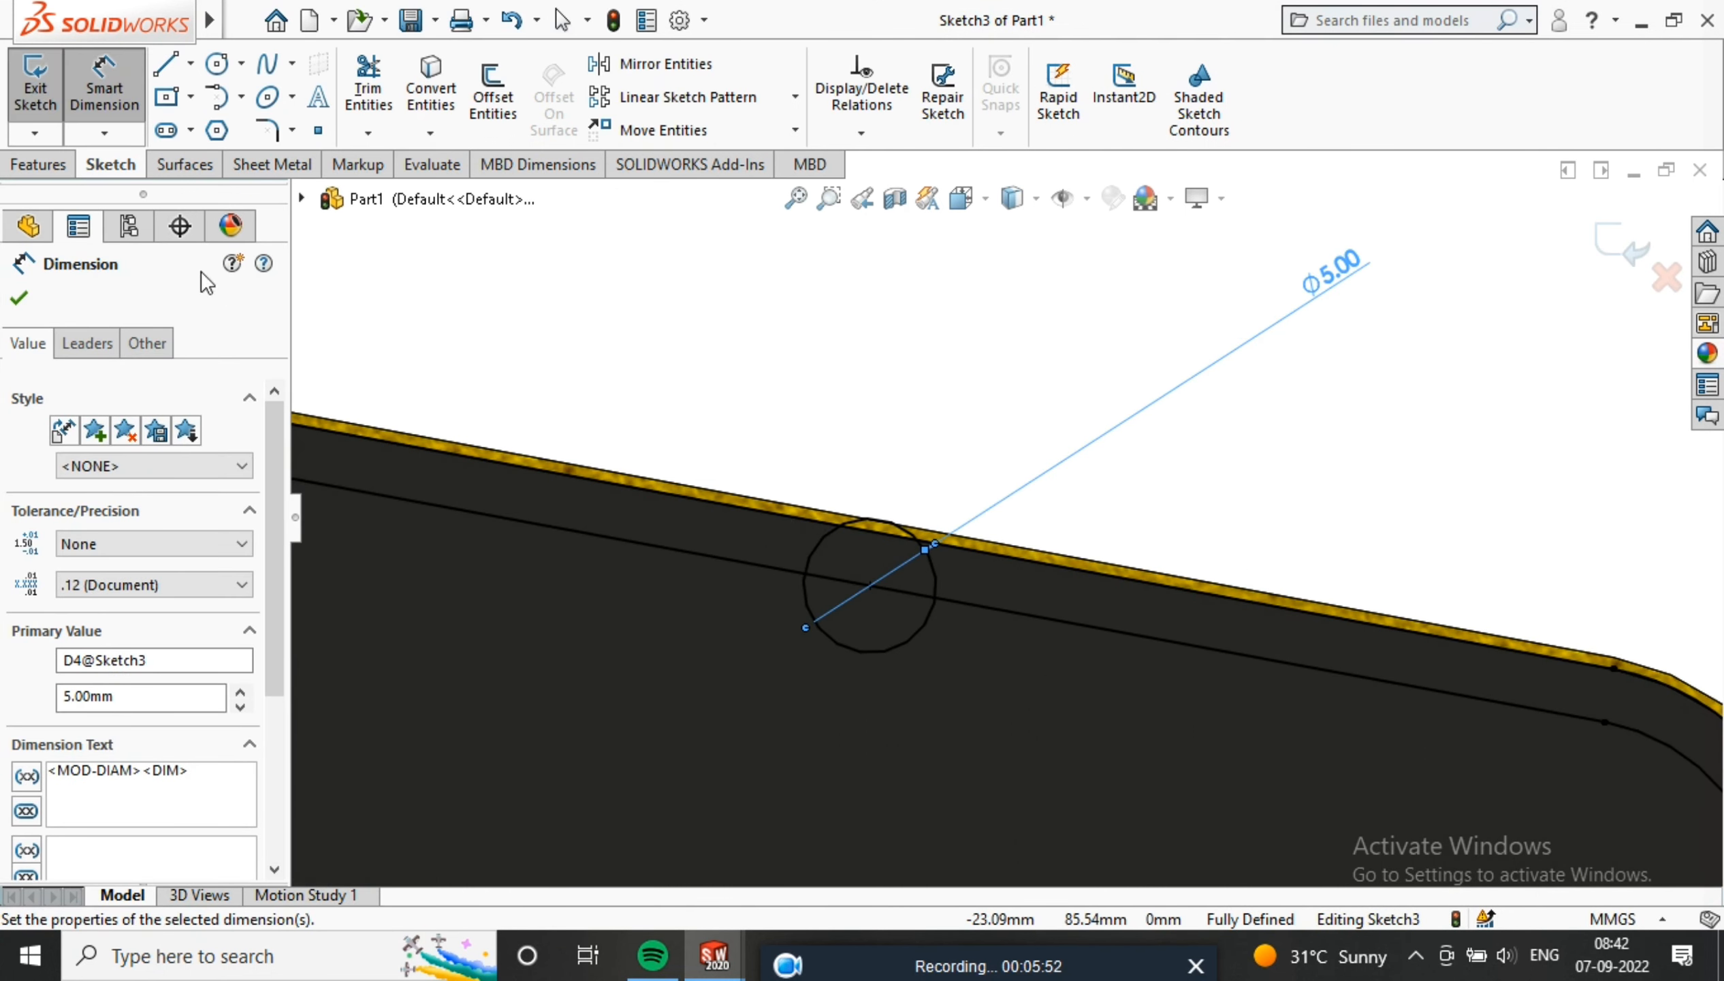
Sketch a smaller circle concentric with the 5 mm circle and set its diameter to 2.5 mm
click(217, 63)
click(869, 585)
click(889, 608)
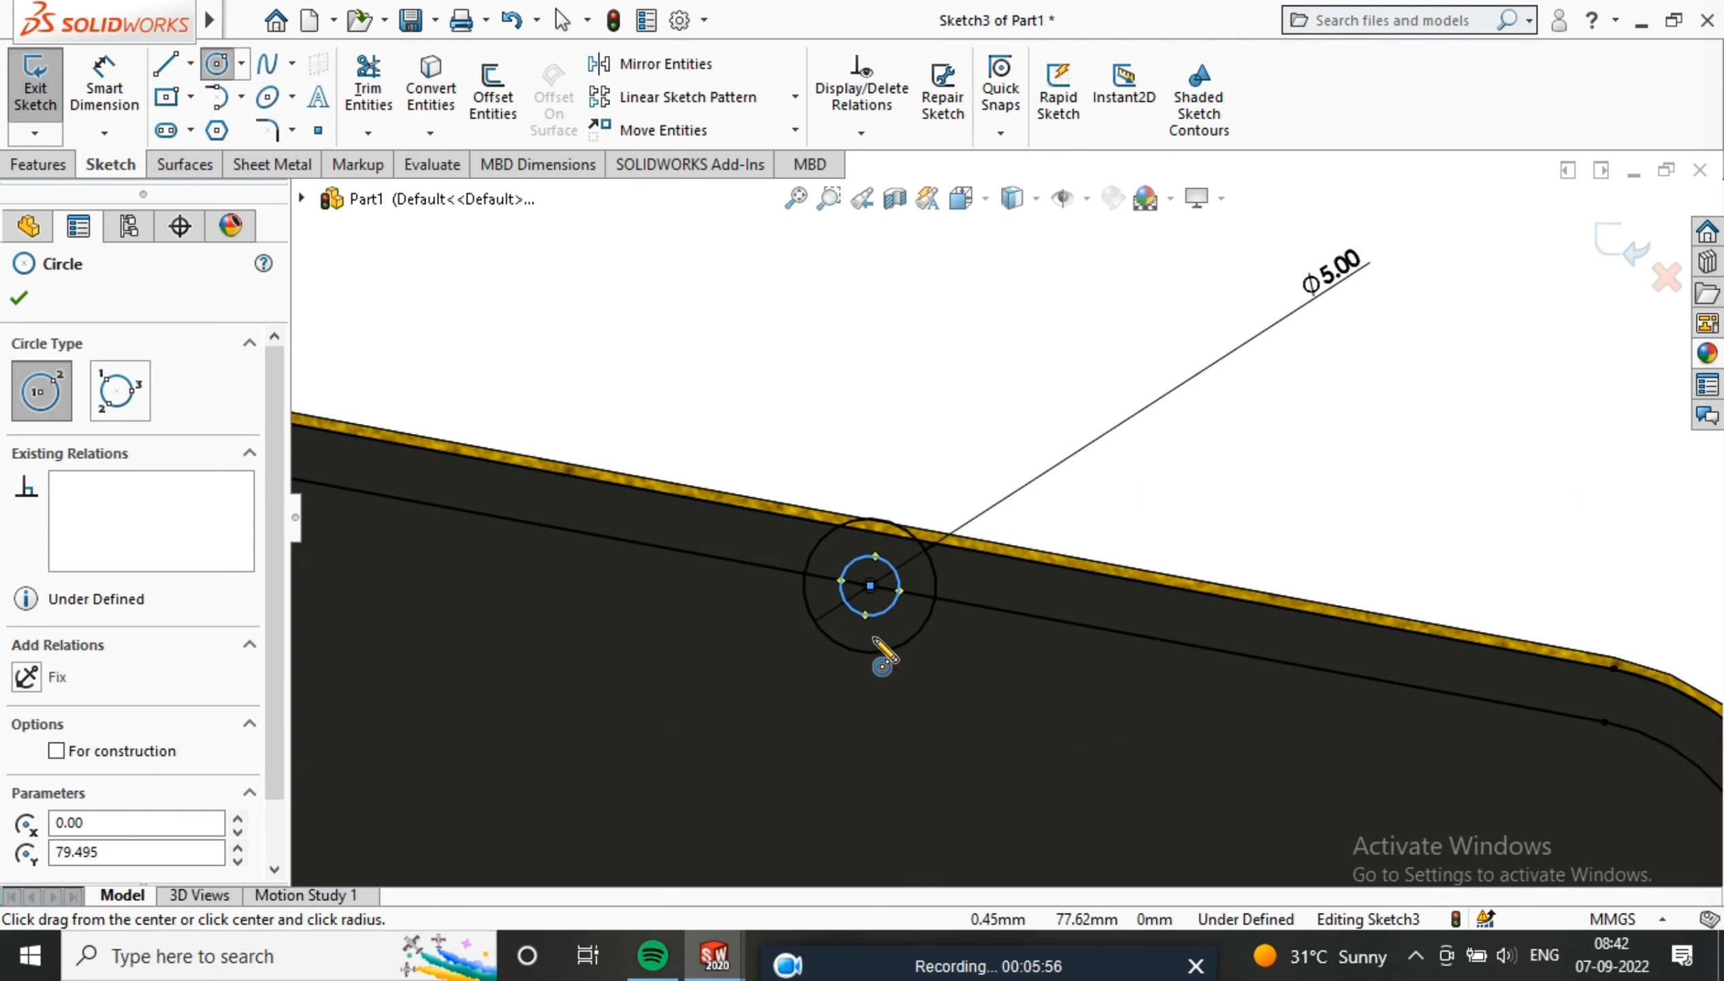
click(104, 87)
click(899, 587)
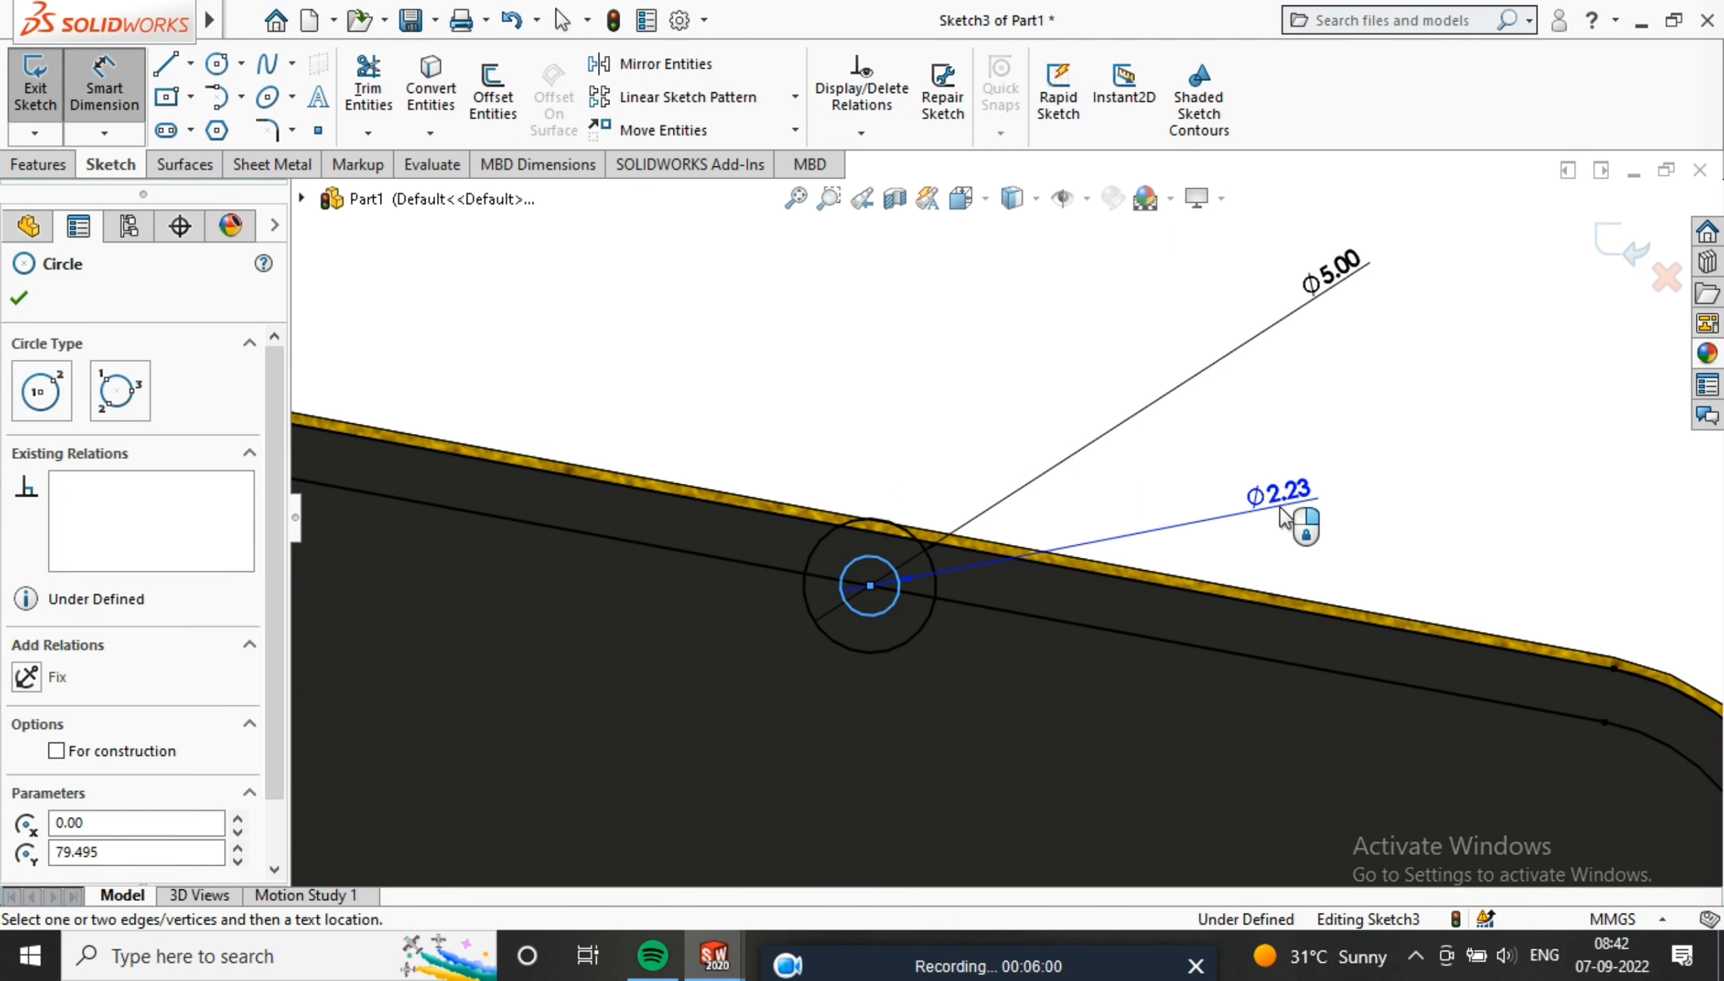
click(1300, 513)
text(2.6)
key(BackSpace)
text(5)
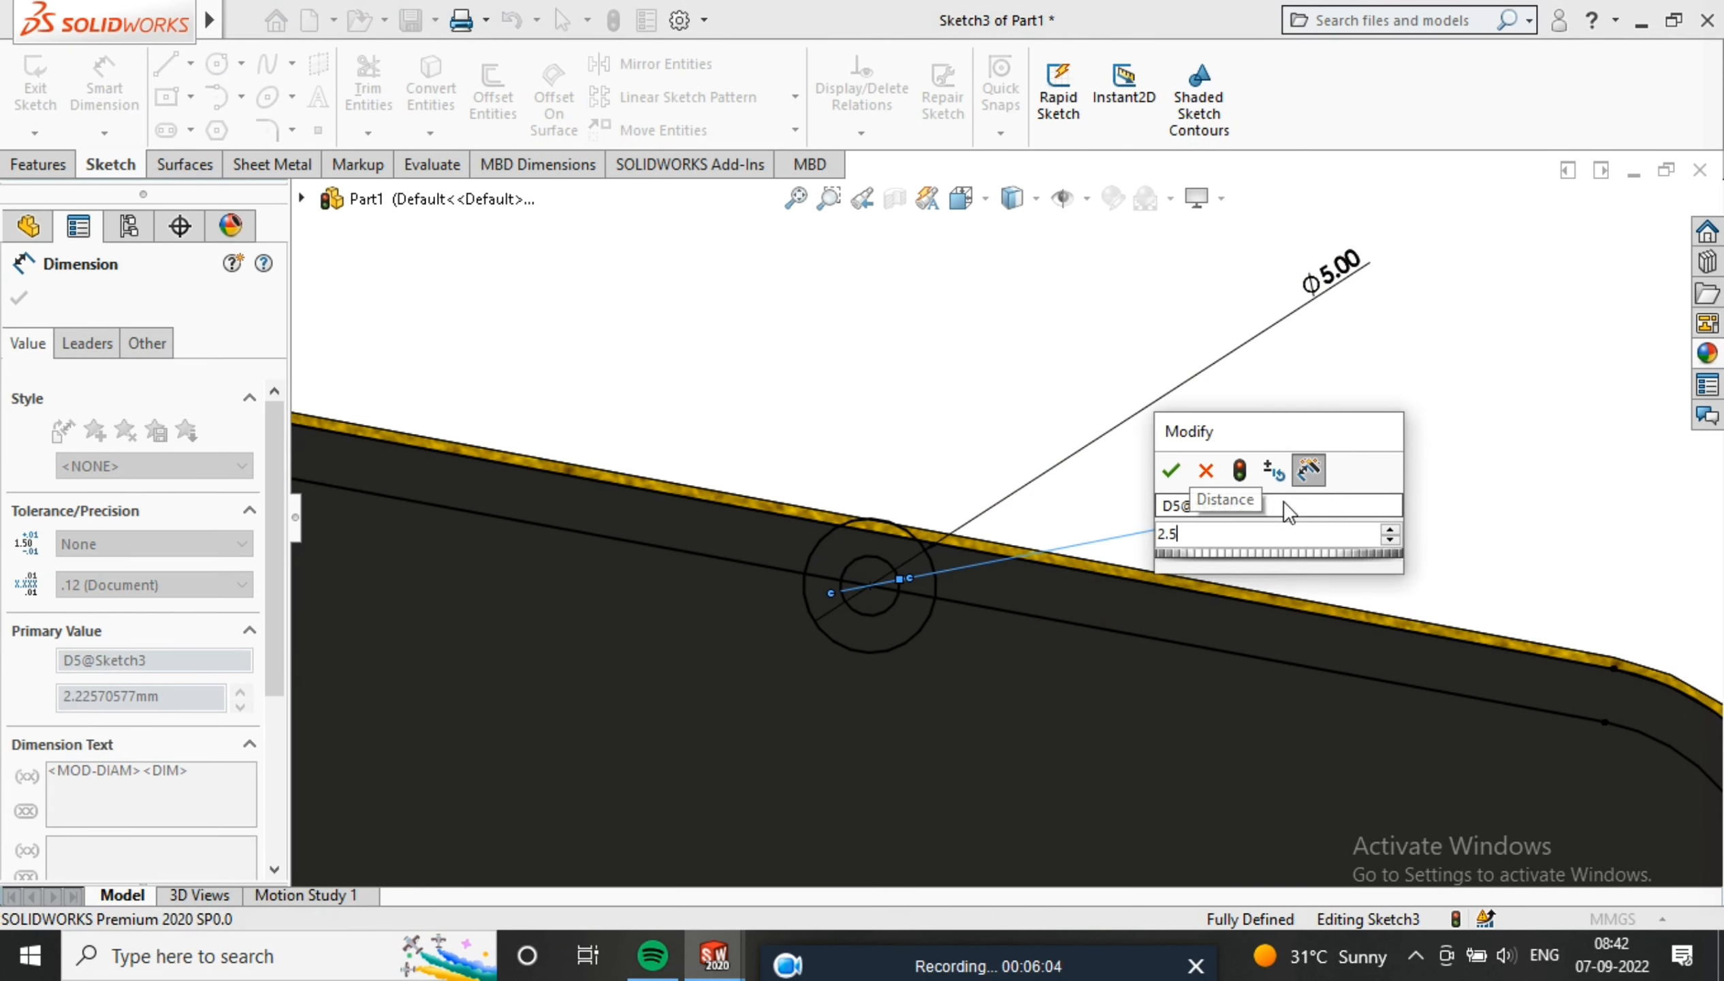
key(Return)
Trim the 5 mm circle down to its lower arc and remove the inner top line's segments inside it
click(368, 88)
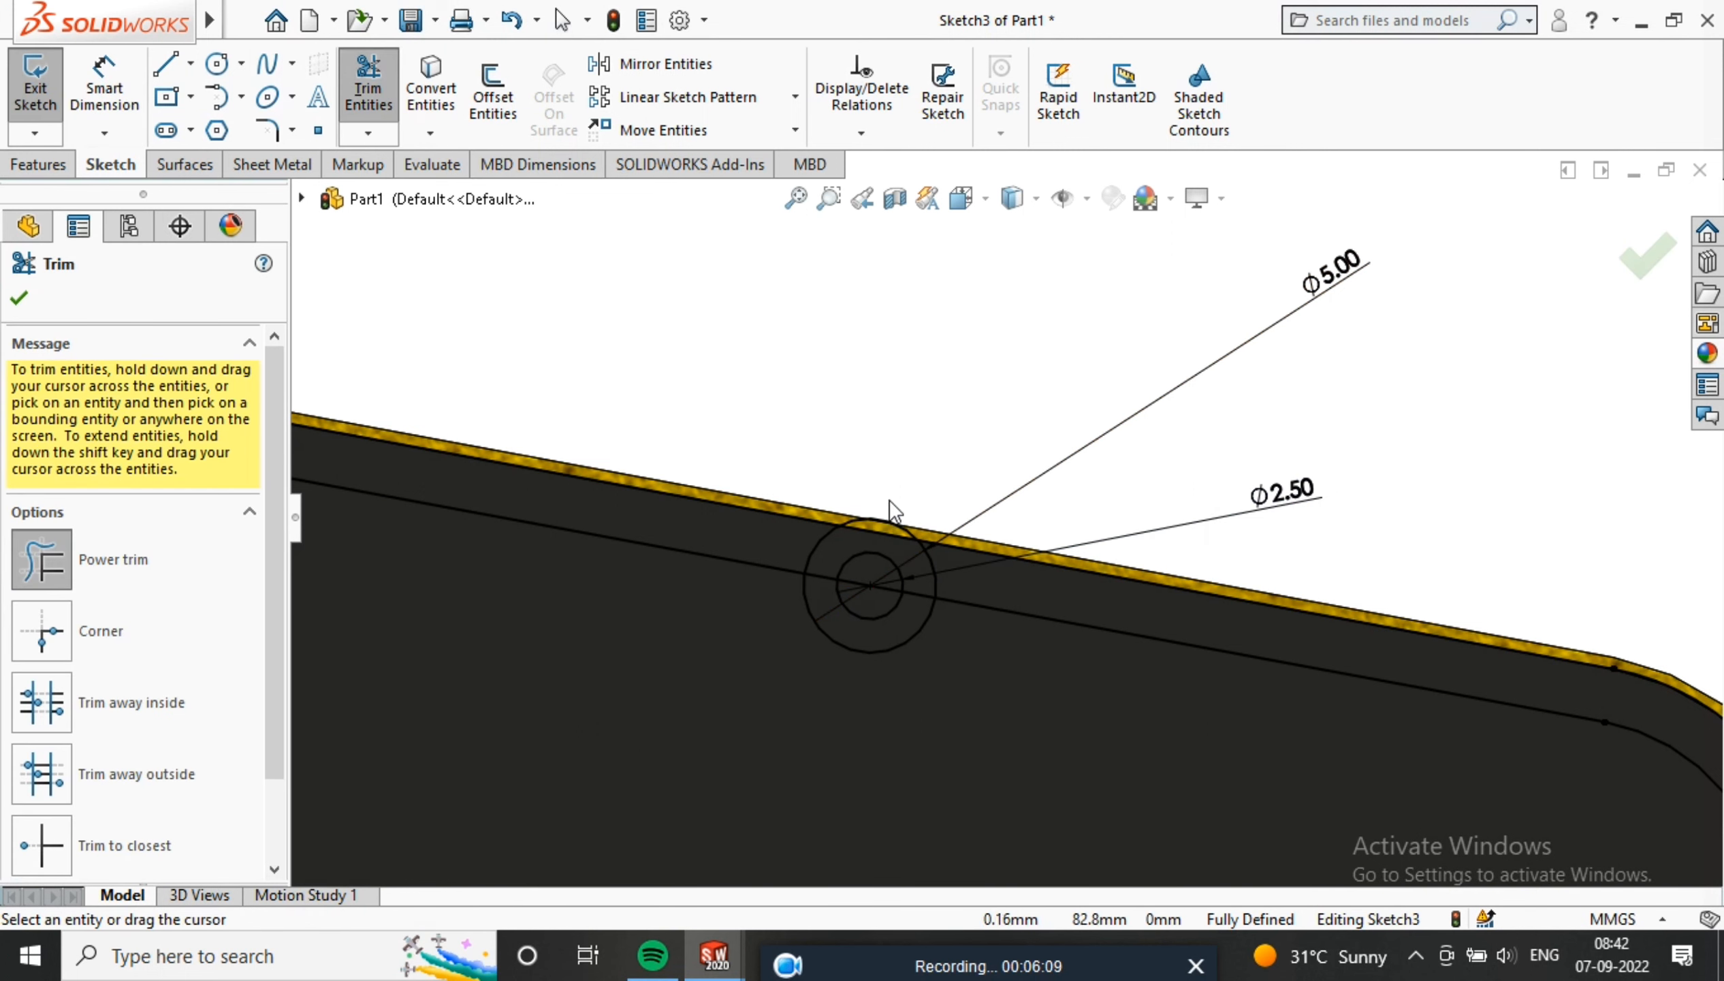
drag(891, 525, 819, 542)
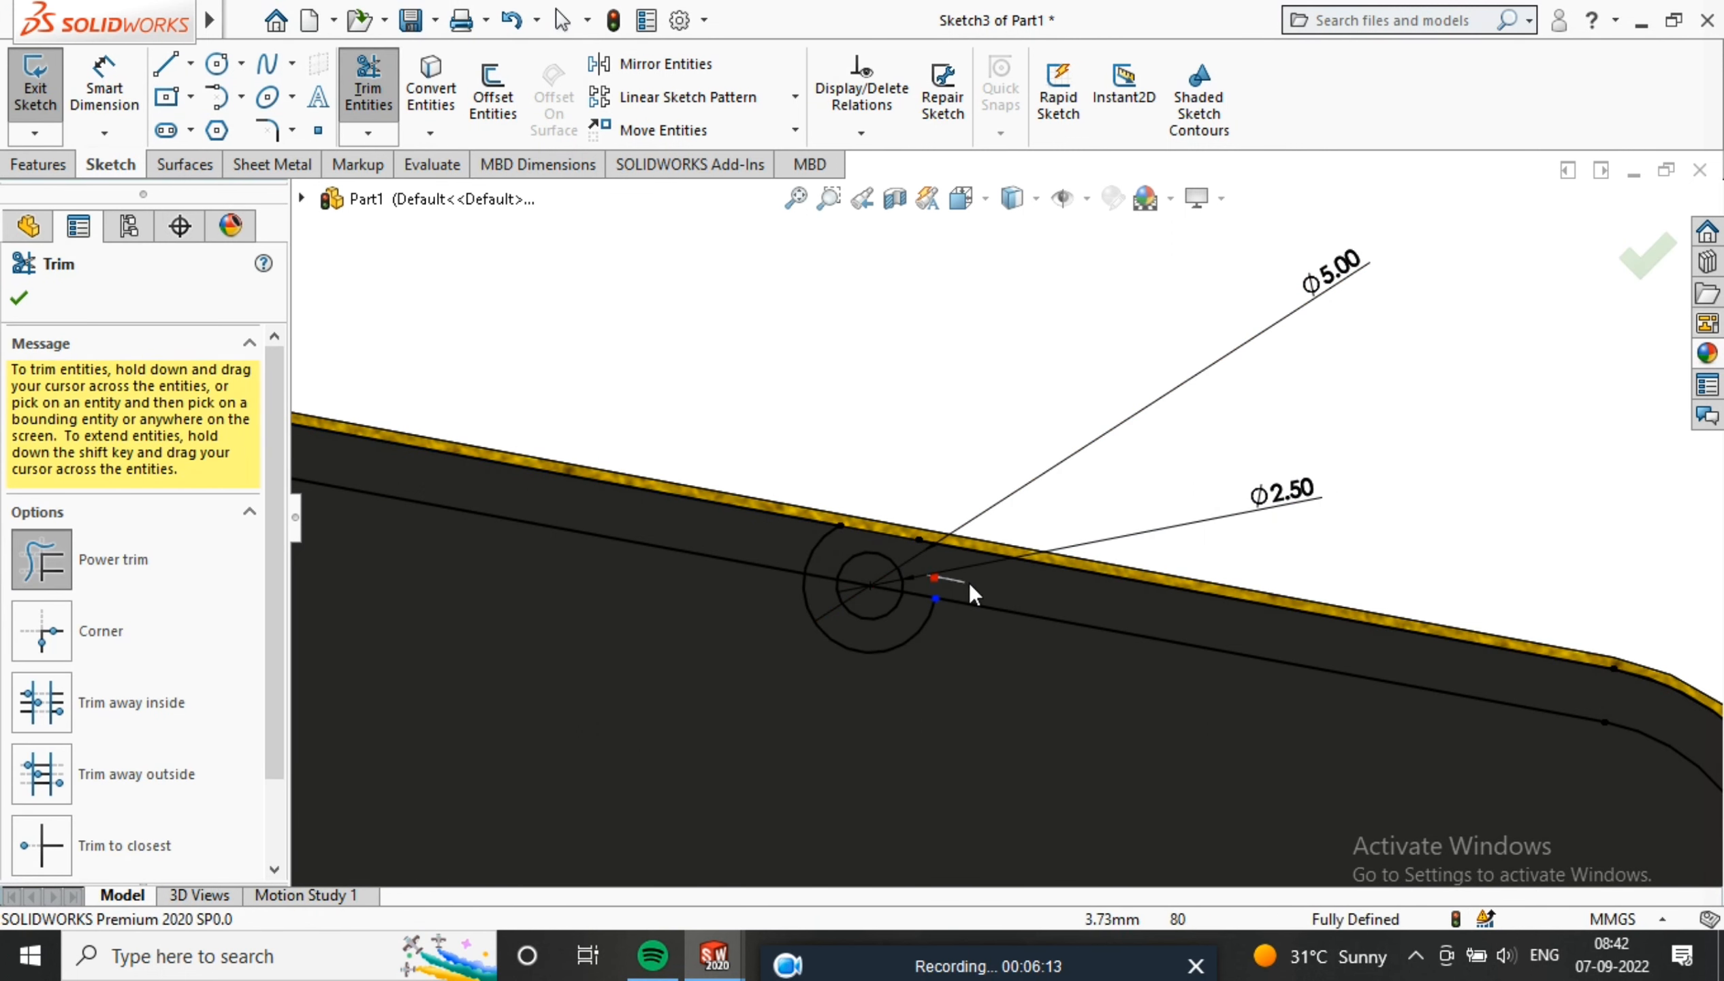
scroll(946, 579, down, 5)
drag(956, 548, 937, 602)
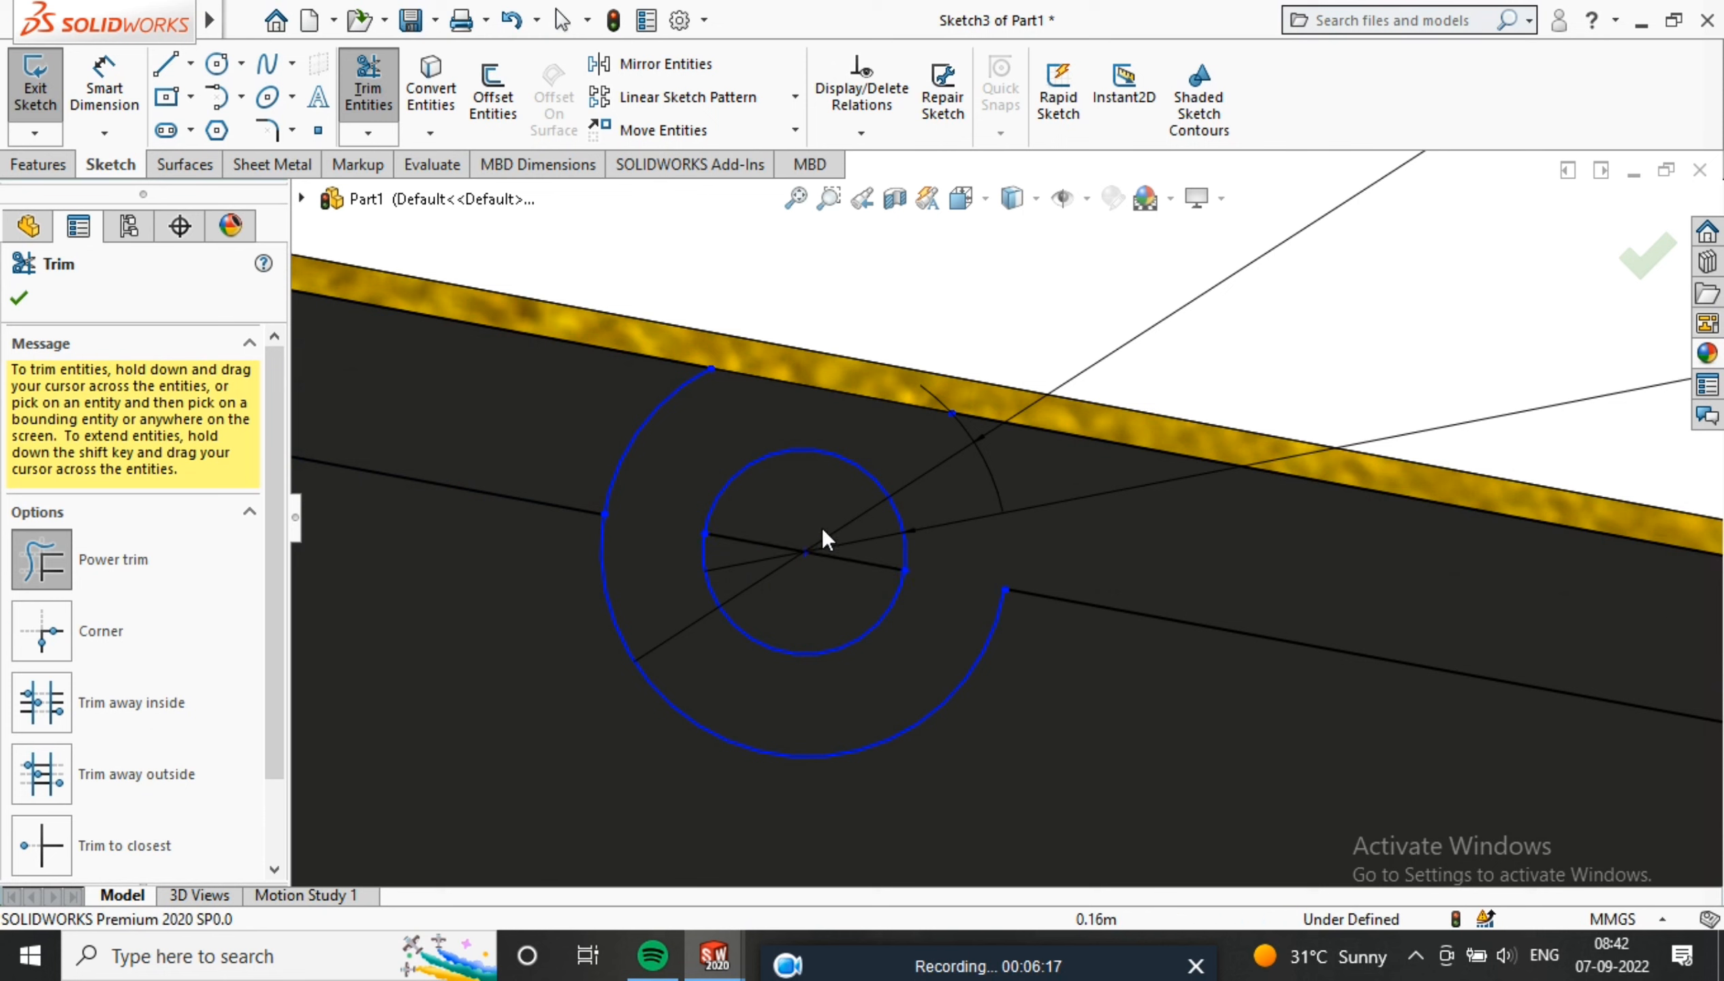
scroll(1005, 518, up, 5)
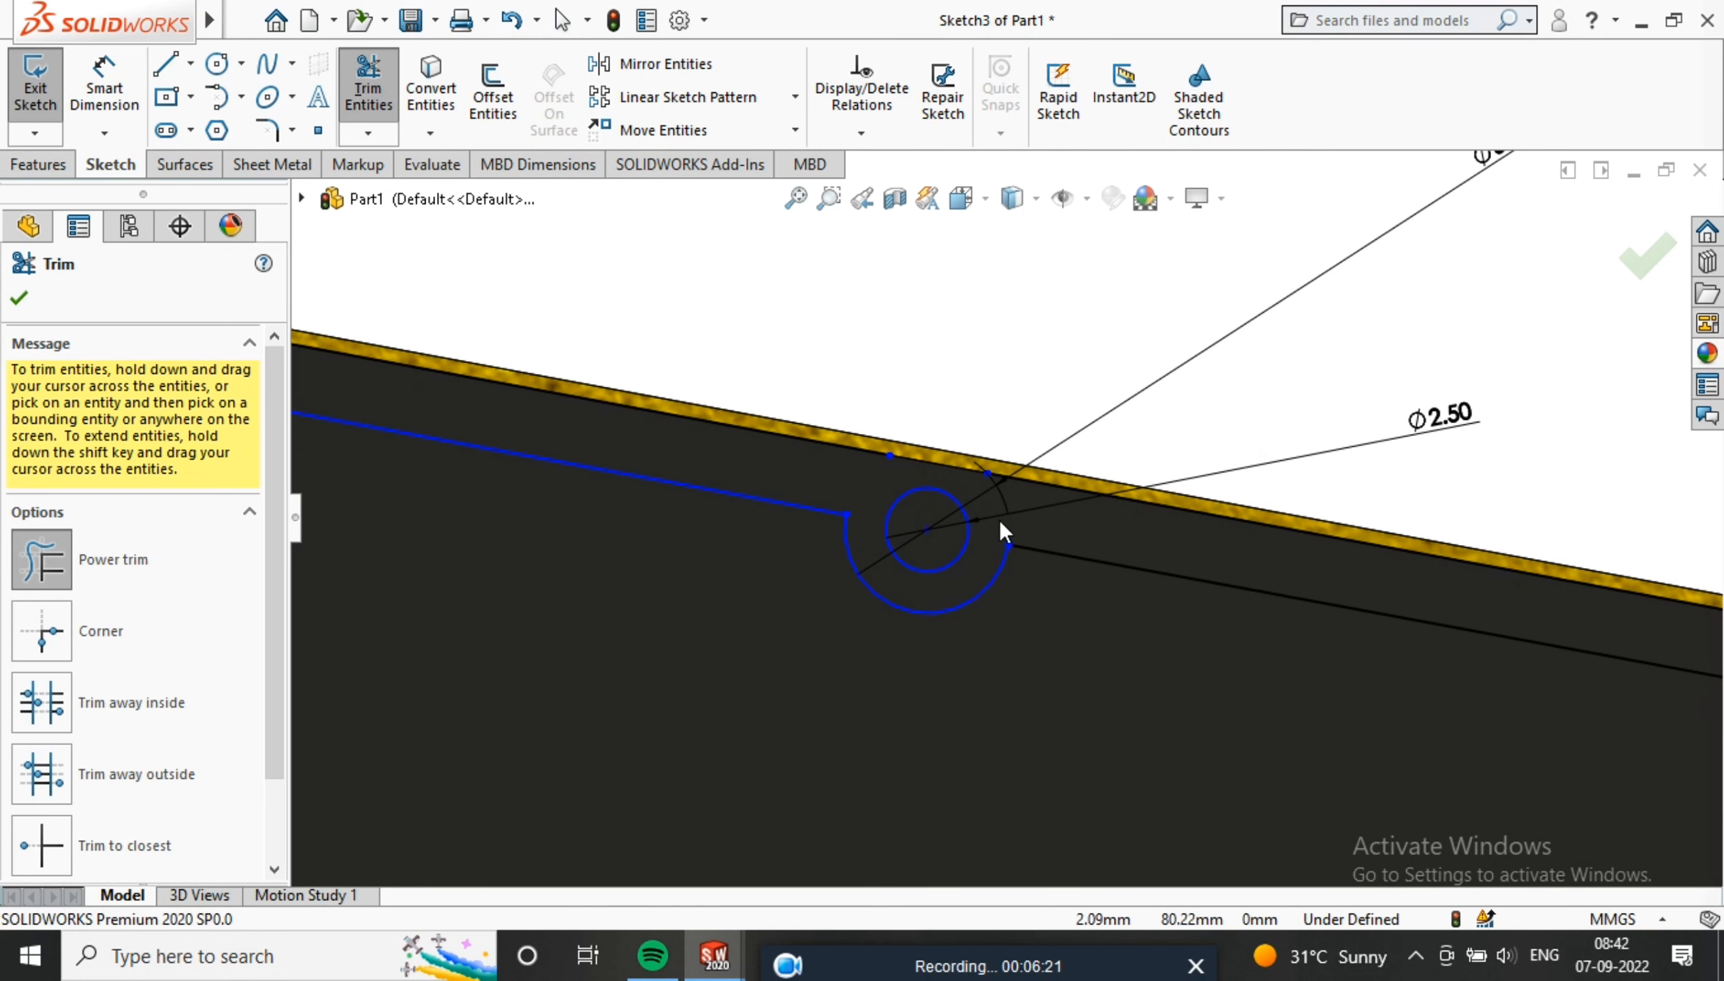
scroll(1000, 519, down, 5)
scroll(983, 508, up, 5)
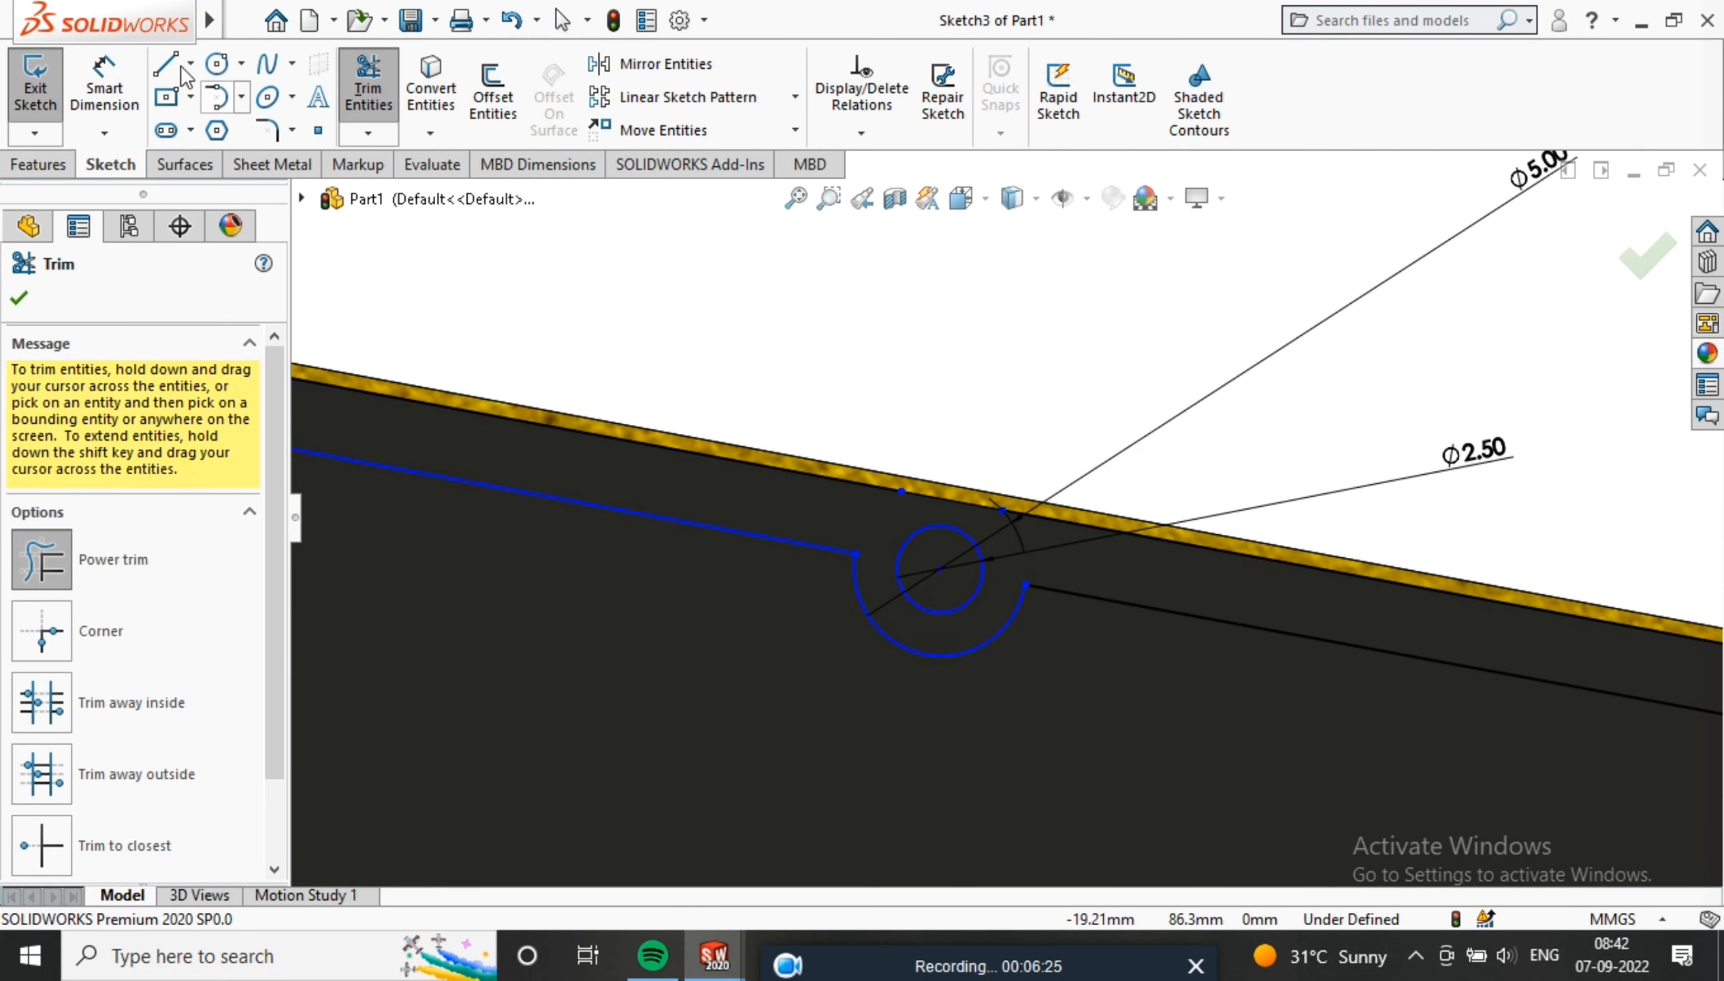
click(191, 63)
click(198, 92)
drag(900, 490, 1003, 509)
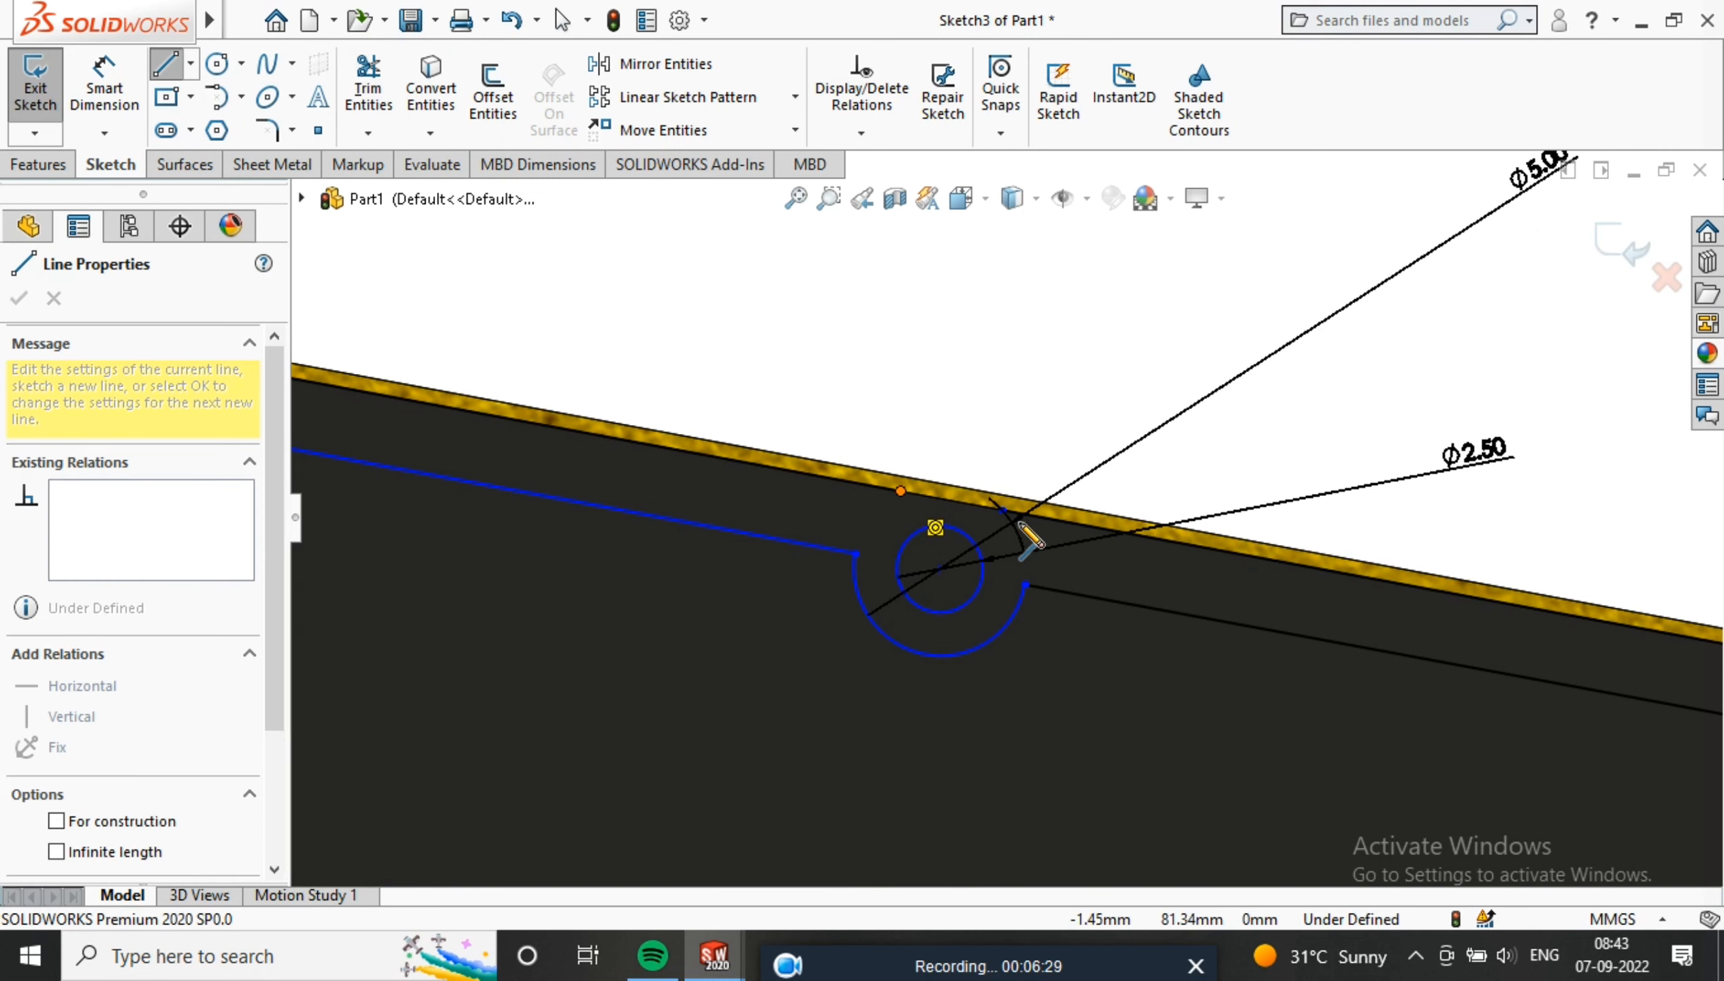
right_click(1047, 363)
click(1092, 380)
Add 2 mm sketch fillets to both corners where the camera notch arc meets the display's top line
scroll(1104, 510, up, 8)
scroll(1026, 555, down, 4)
middle_drag(1025, 556, 958, 548)
scroll(1139, 603, up, 4)
middle_drag(1141, 602, 1094, 530)
scroll(1065, 442, down, 10)
scroll(1065, 442, up, 5)
scroll(1287, 492, down, 3)
click(267, 132)
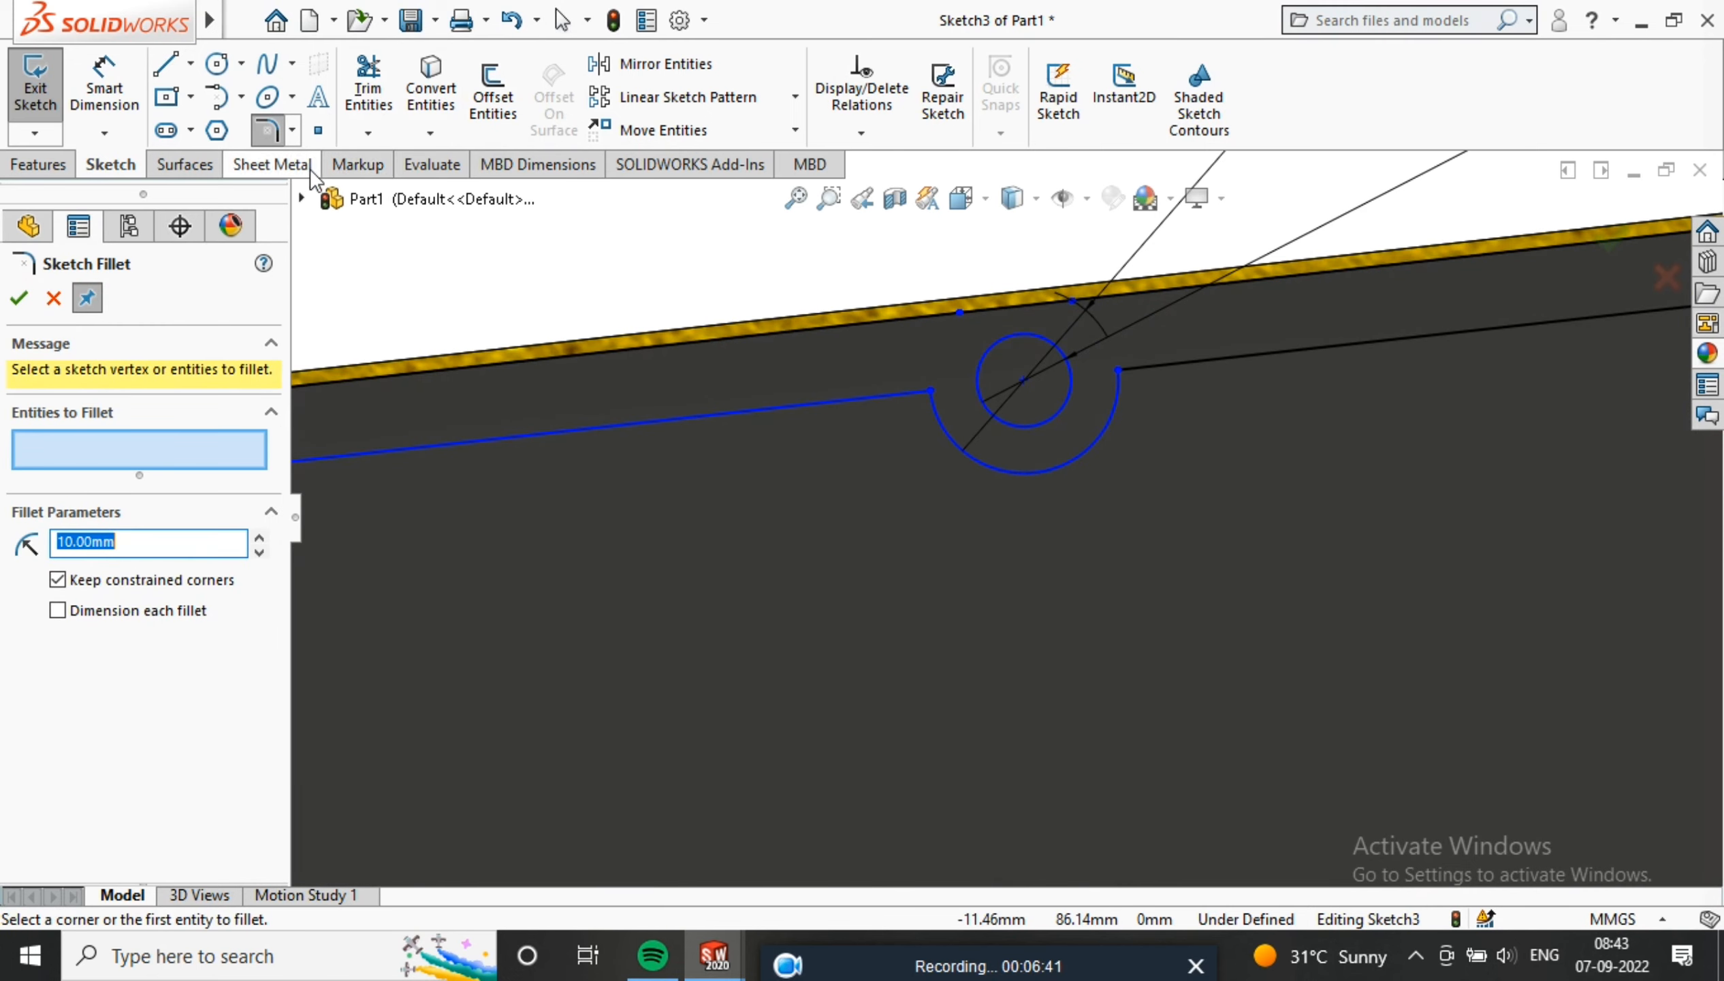
text(2)
click(940, 388)
click(1121, 374)
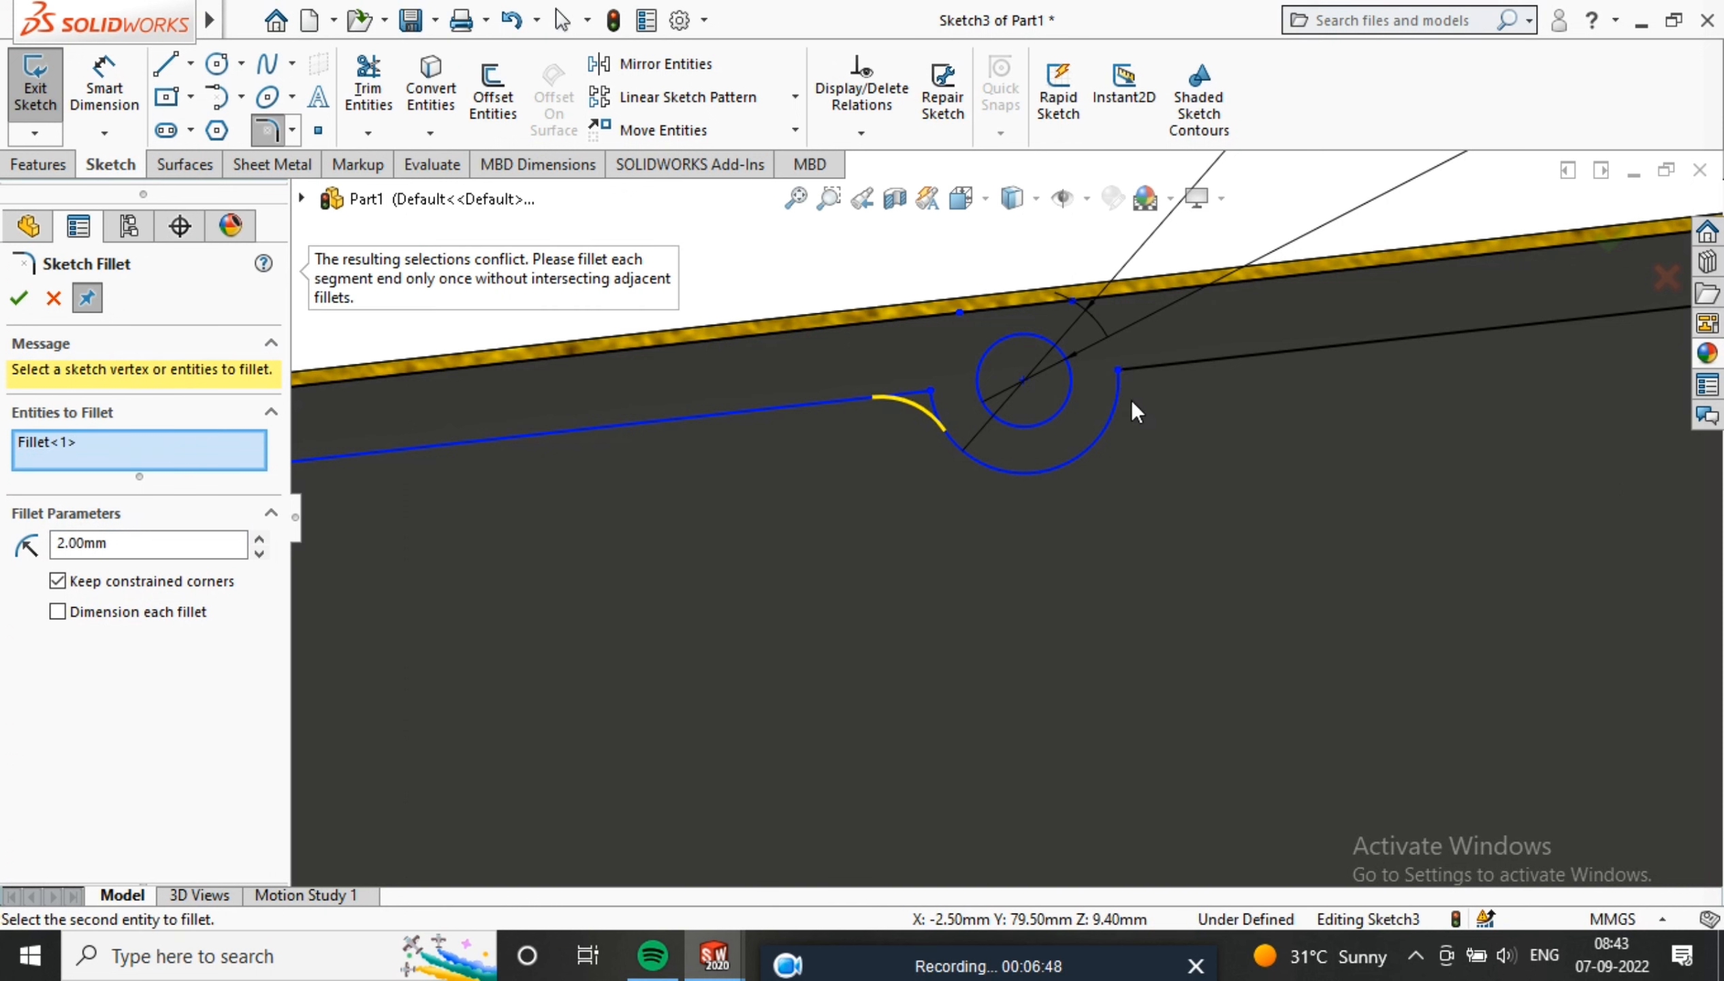
click(1129, 402)
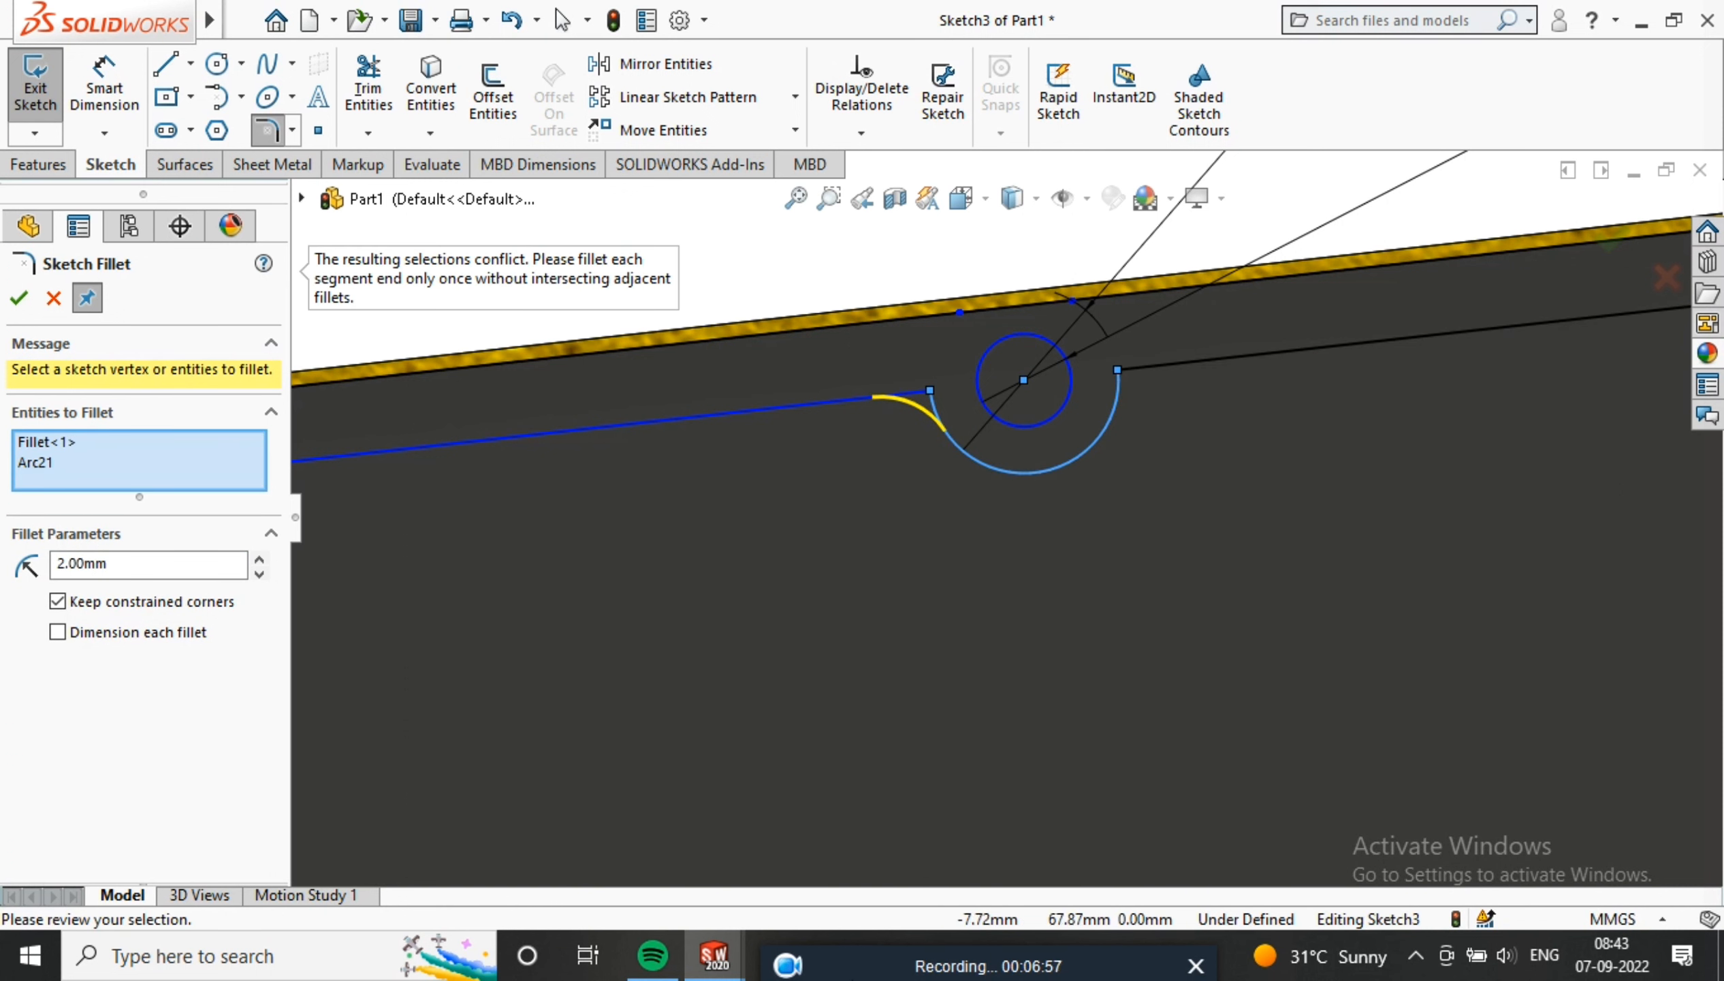
mouse_move(799, 971)
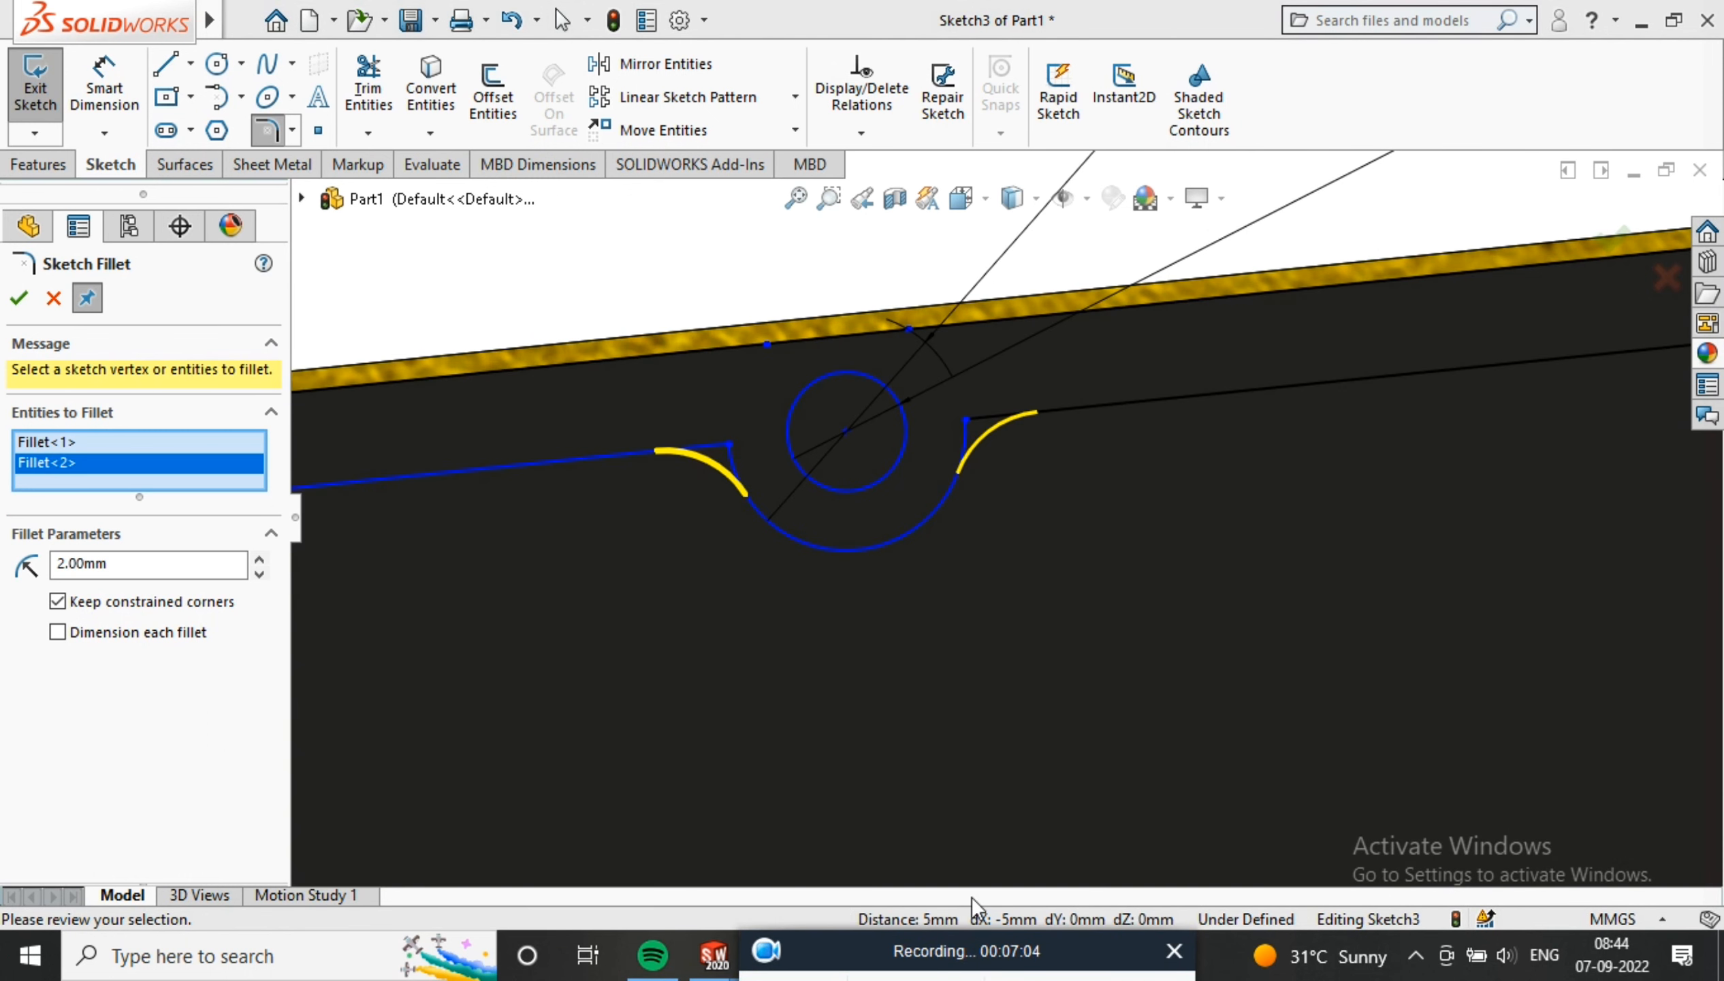
click(19, 299)
scroll(1056, 455, up, 6)
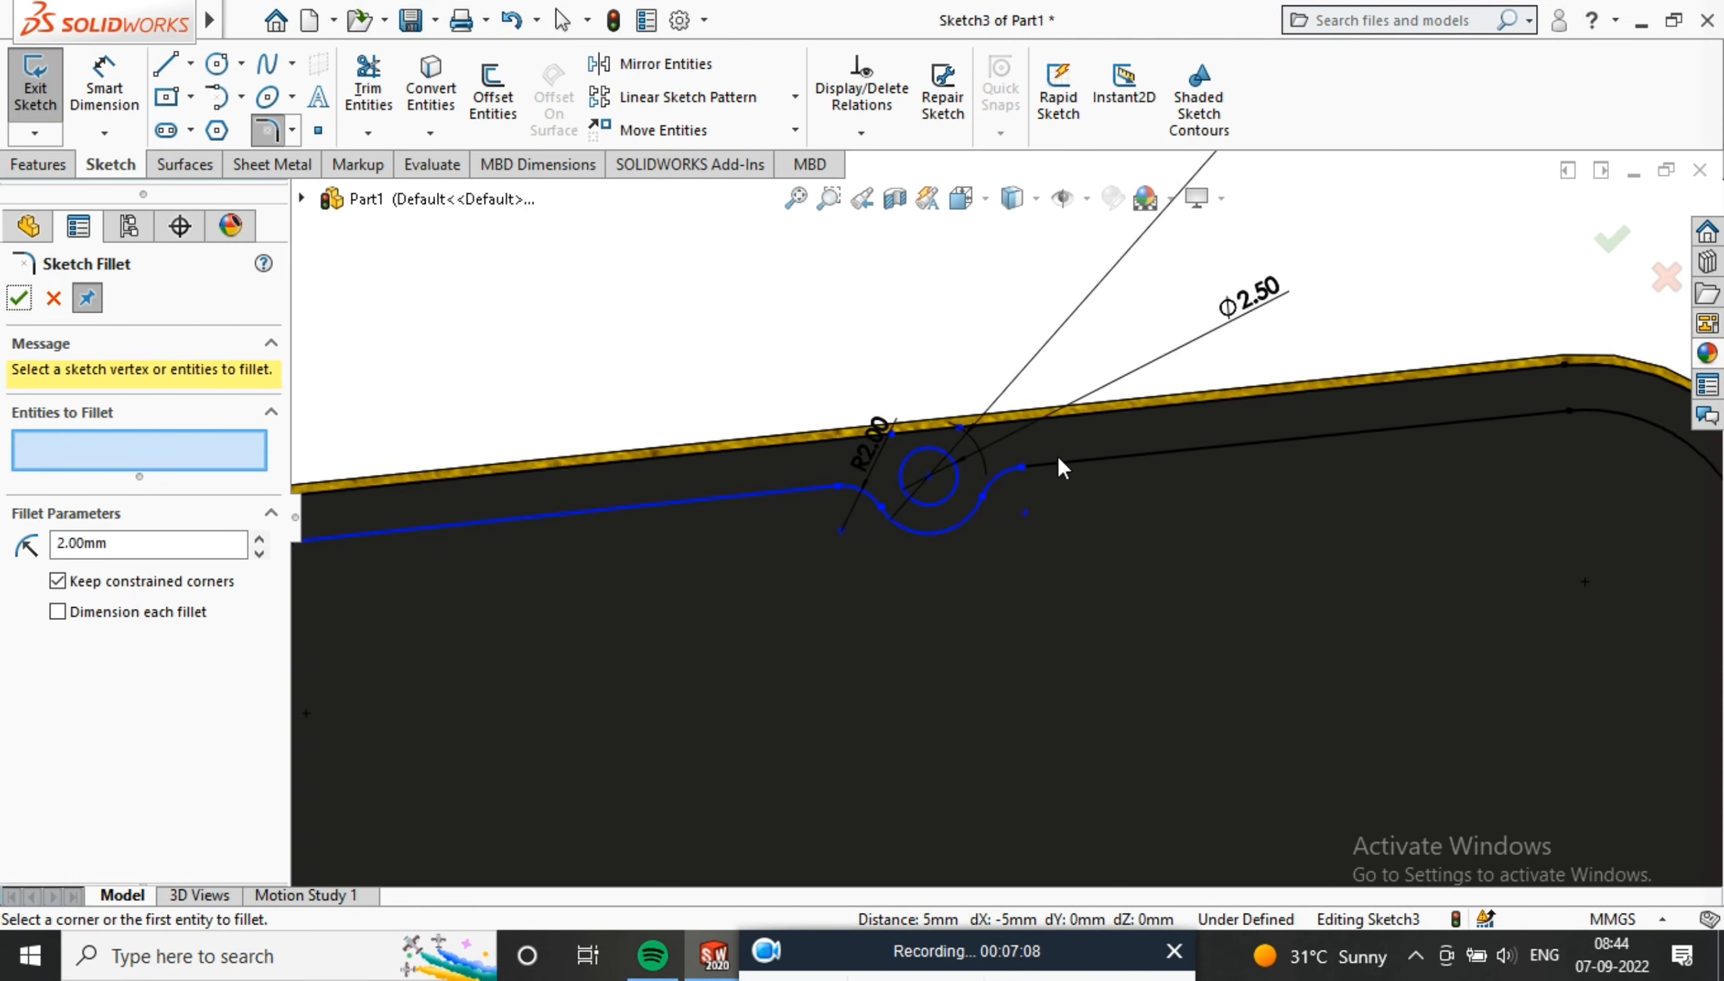
middle_drag(1102, 513, 1066, 578)
scroll(1066, 589, down, 4)
click(30, 307)
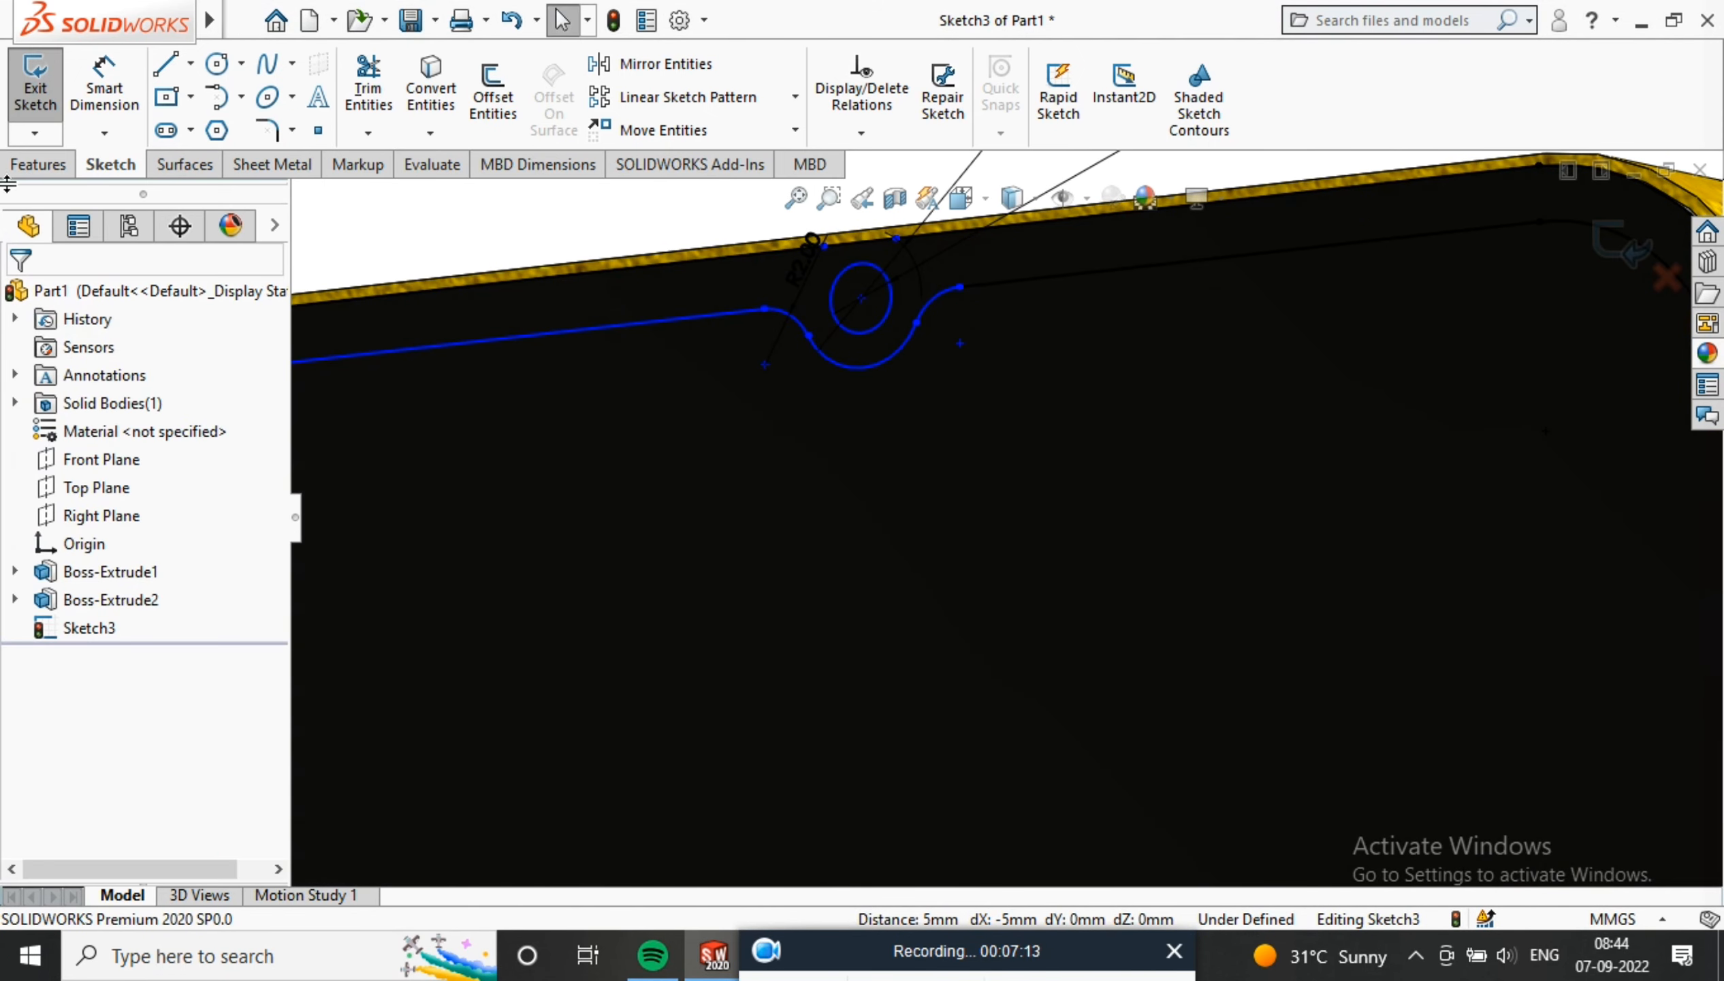
Project the display and camera sketch onto the black front face as a split line
scroll(1136, 362, up, 3)
click(1080, 130)
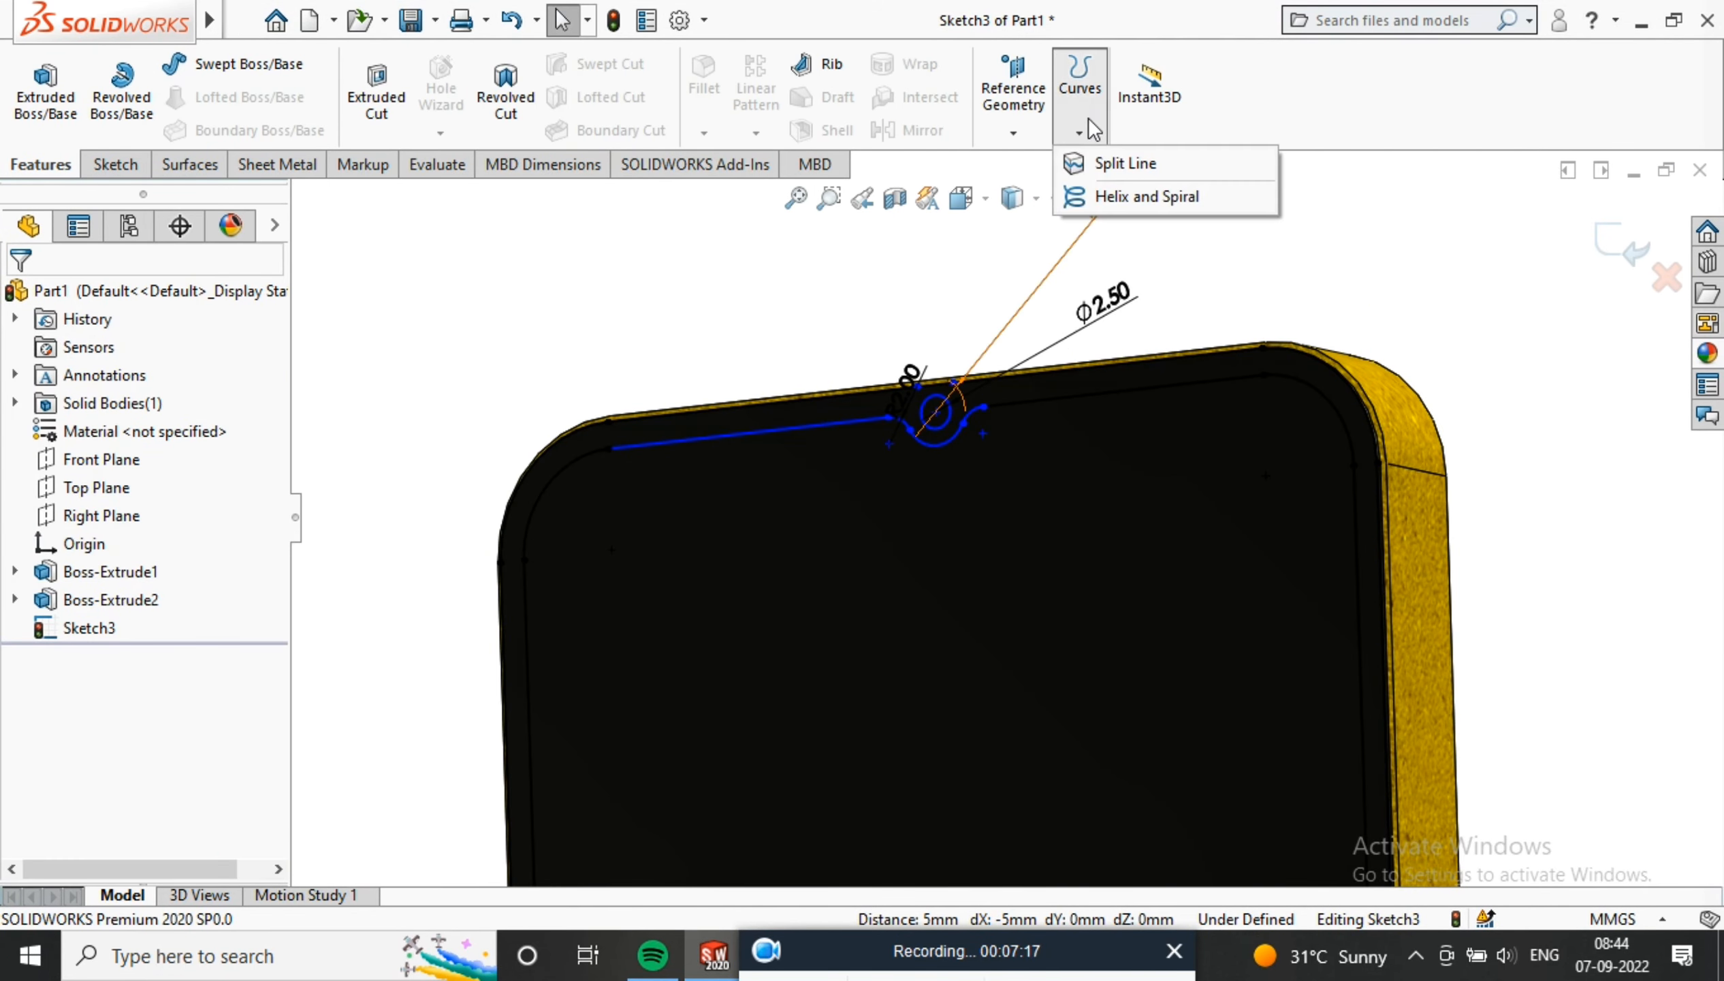
click(1115, 162)
click(705, 559)
scroll(1116, 749, up, 5)
scroll(1000, 602, down, 6)
click(26, 298)
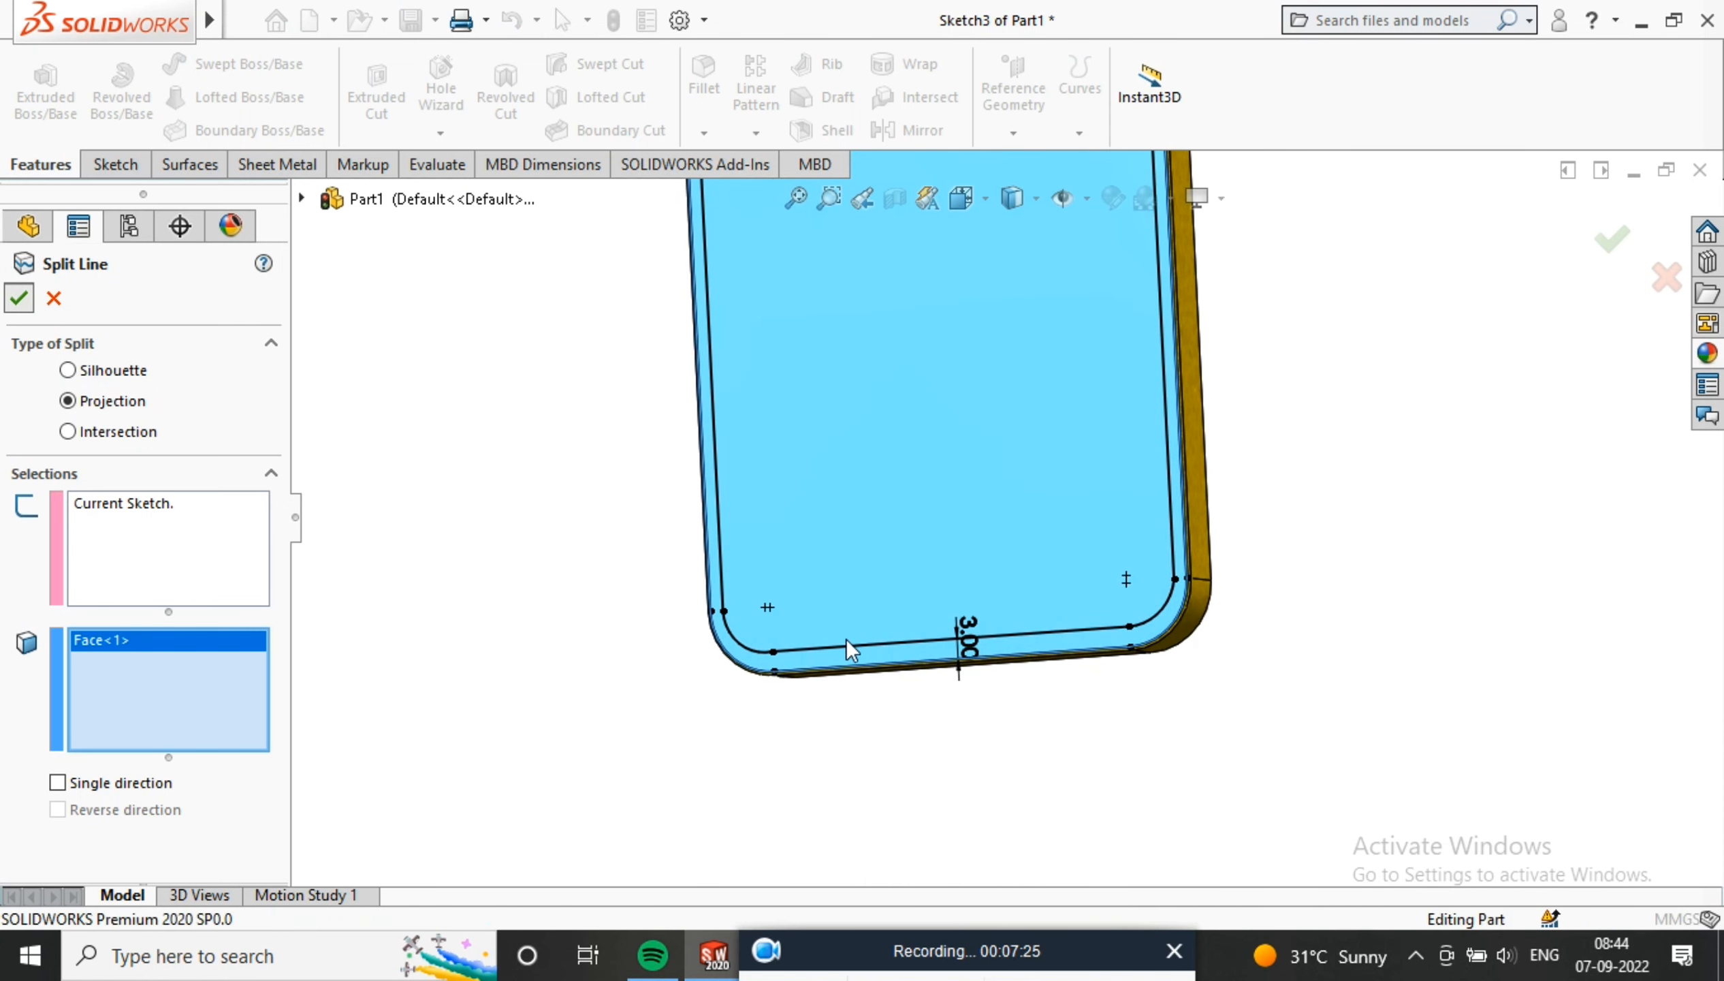
Colour the small circular camera face in the notch dark blue
scroll(1020, 478, up, 5)
scroll(1019, 273, down, 7)
scroll(1054, 438, up, 5)
middle_drag(1057, 452, 1074, 391)
scroll(970, 376, down, 8)
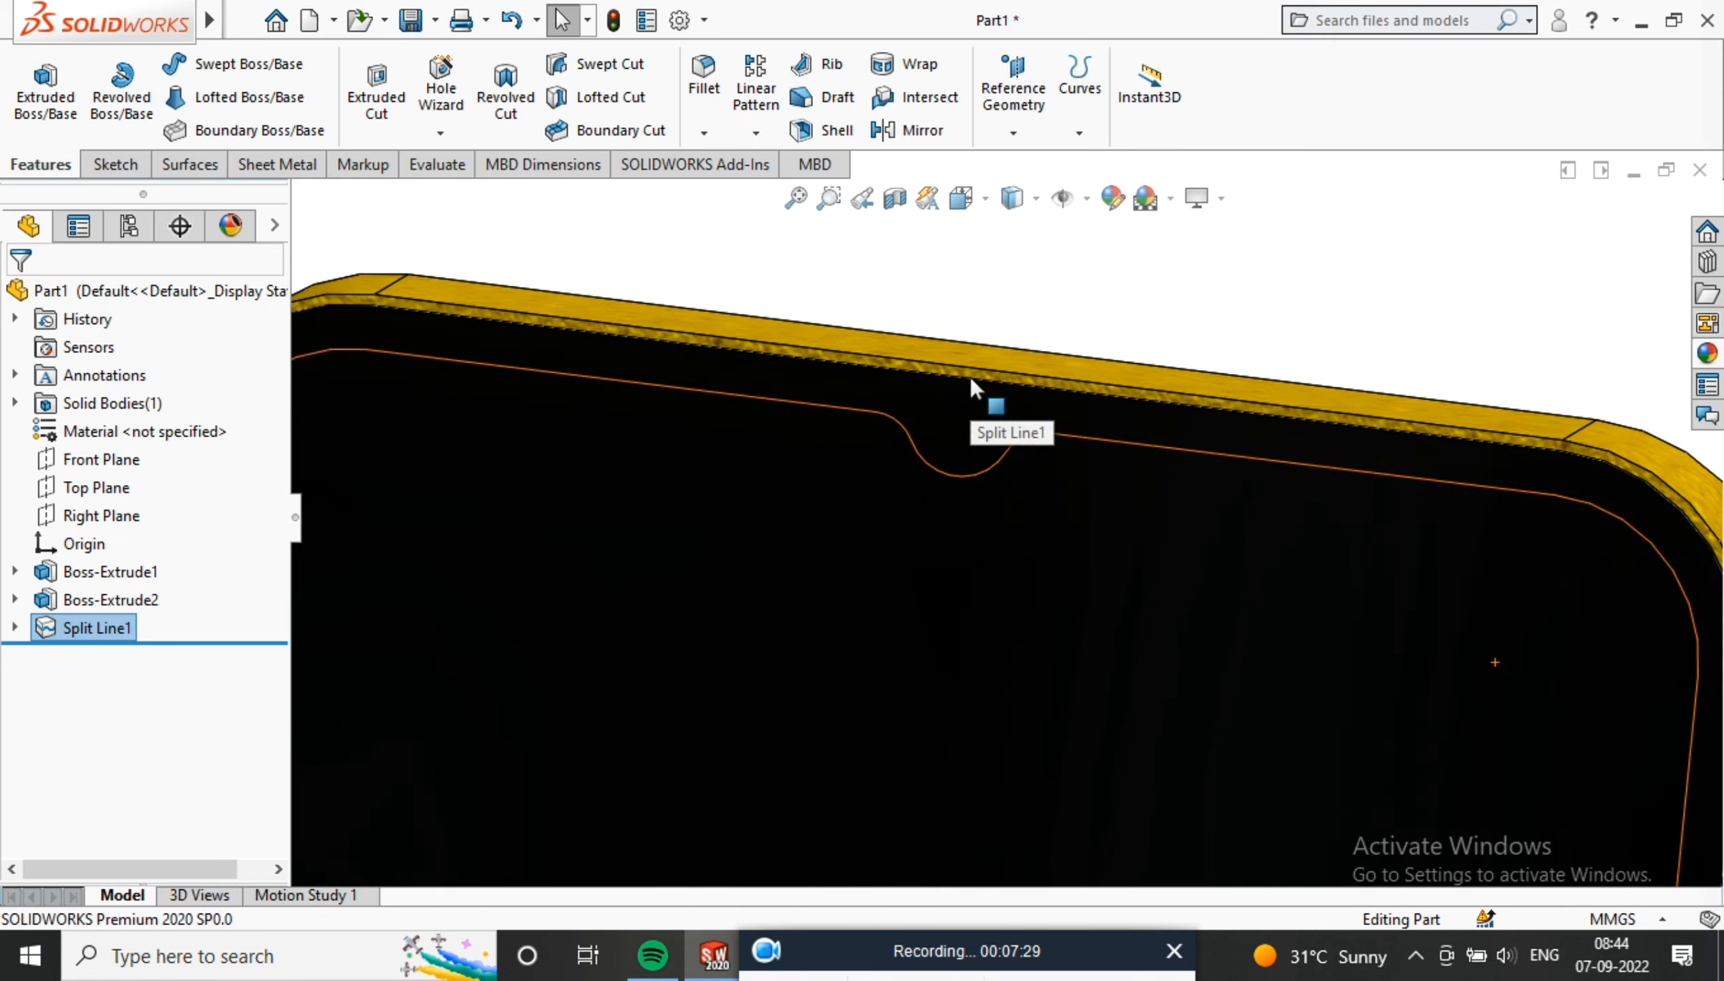
click(966, 437)
click(1142, 198)
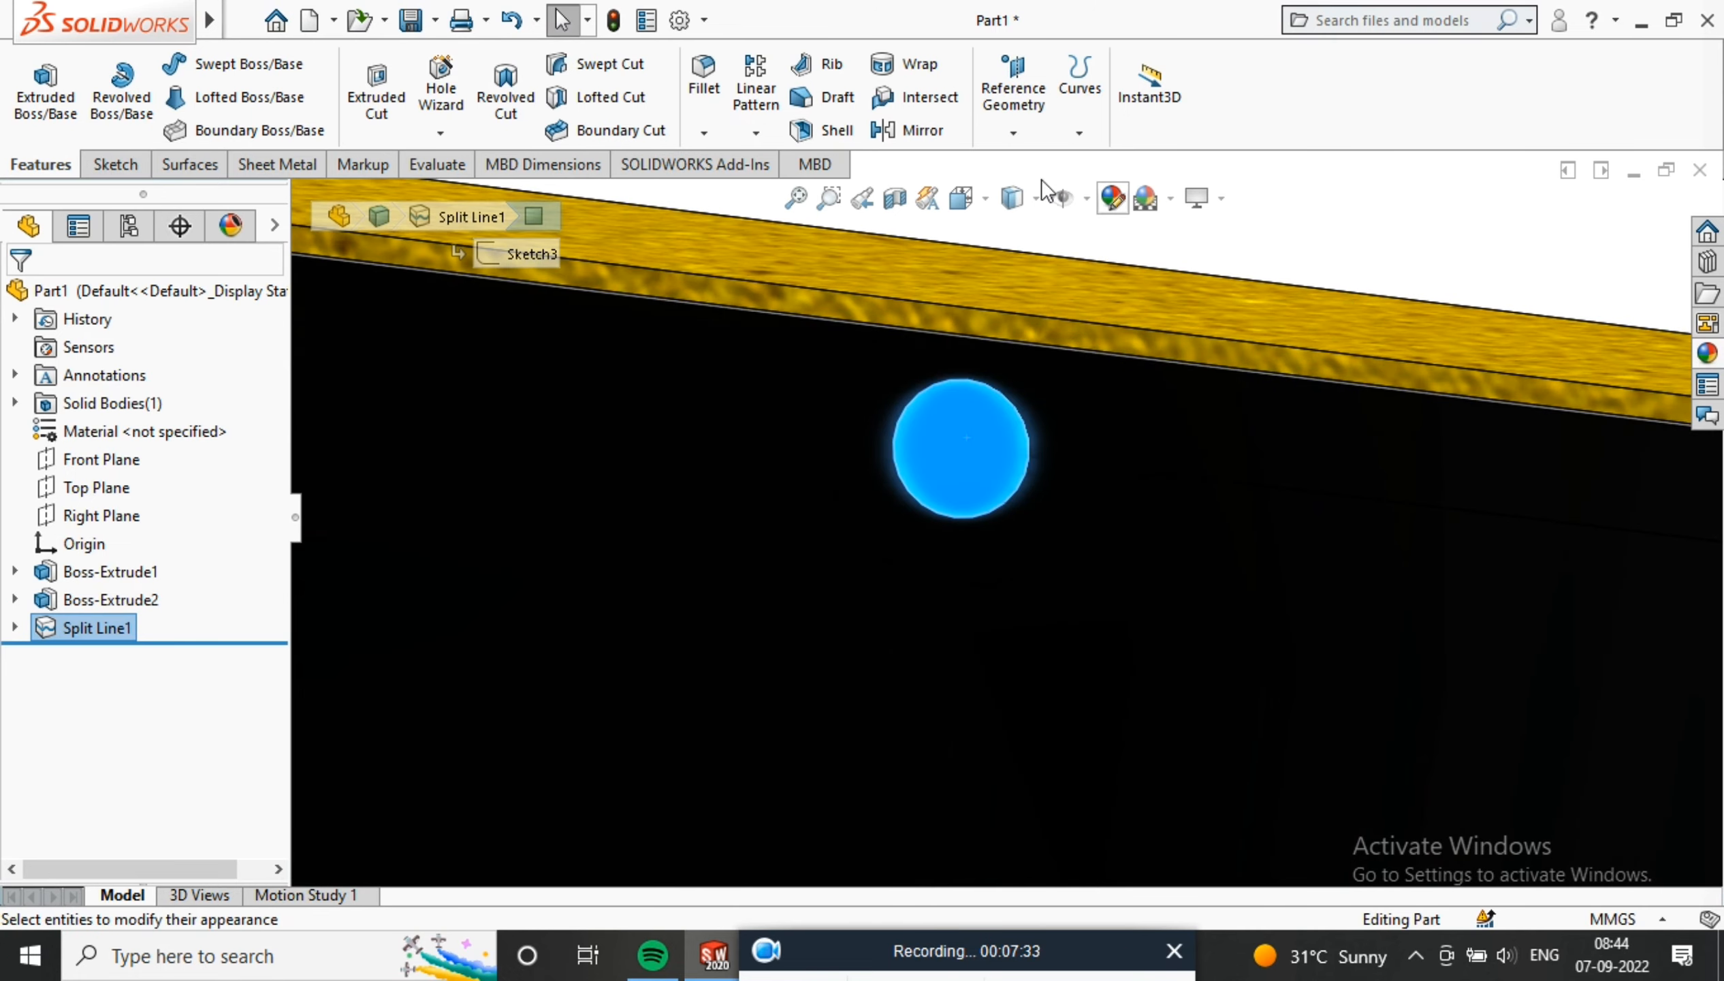
click(164, 841)
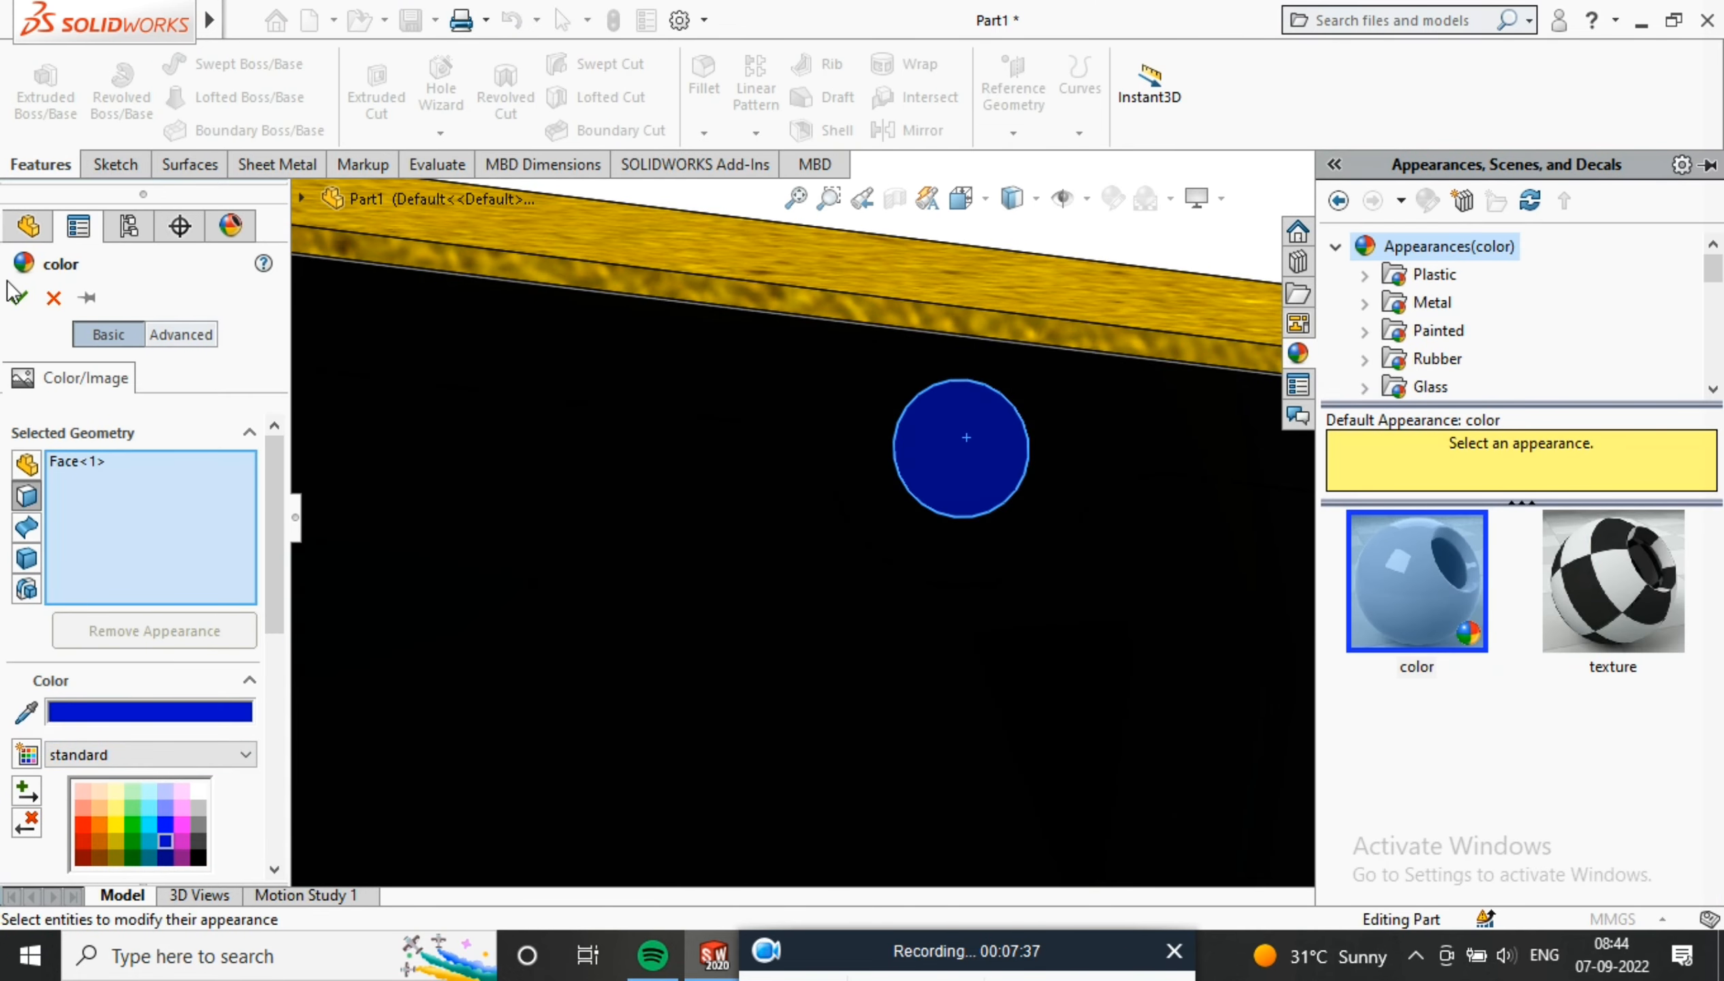
click(19, 297)
Load poco.jpg from the Pictures folder as the appearance image of the display face
scroll(1129, 512, up, 8)
click(1126, 557)
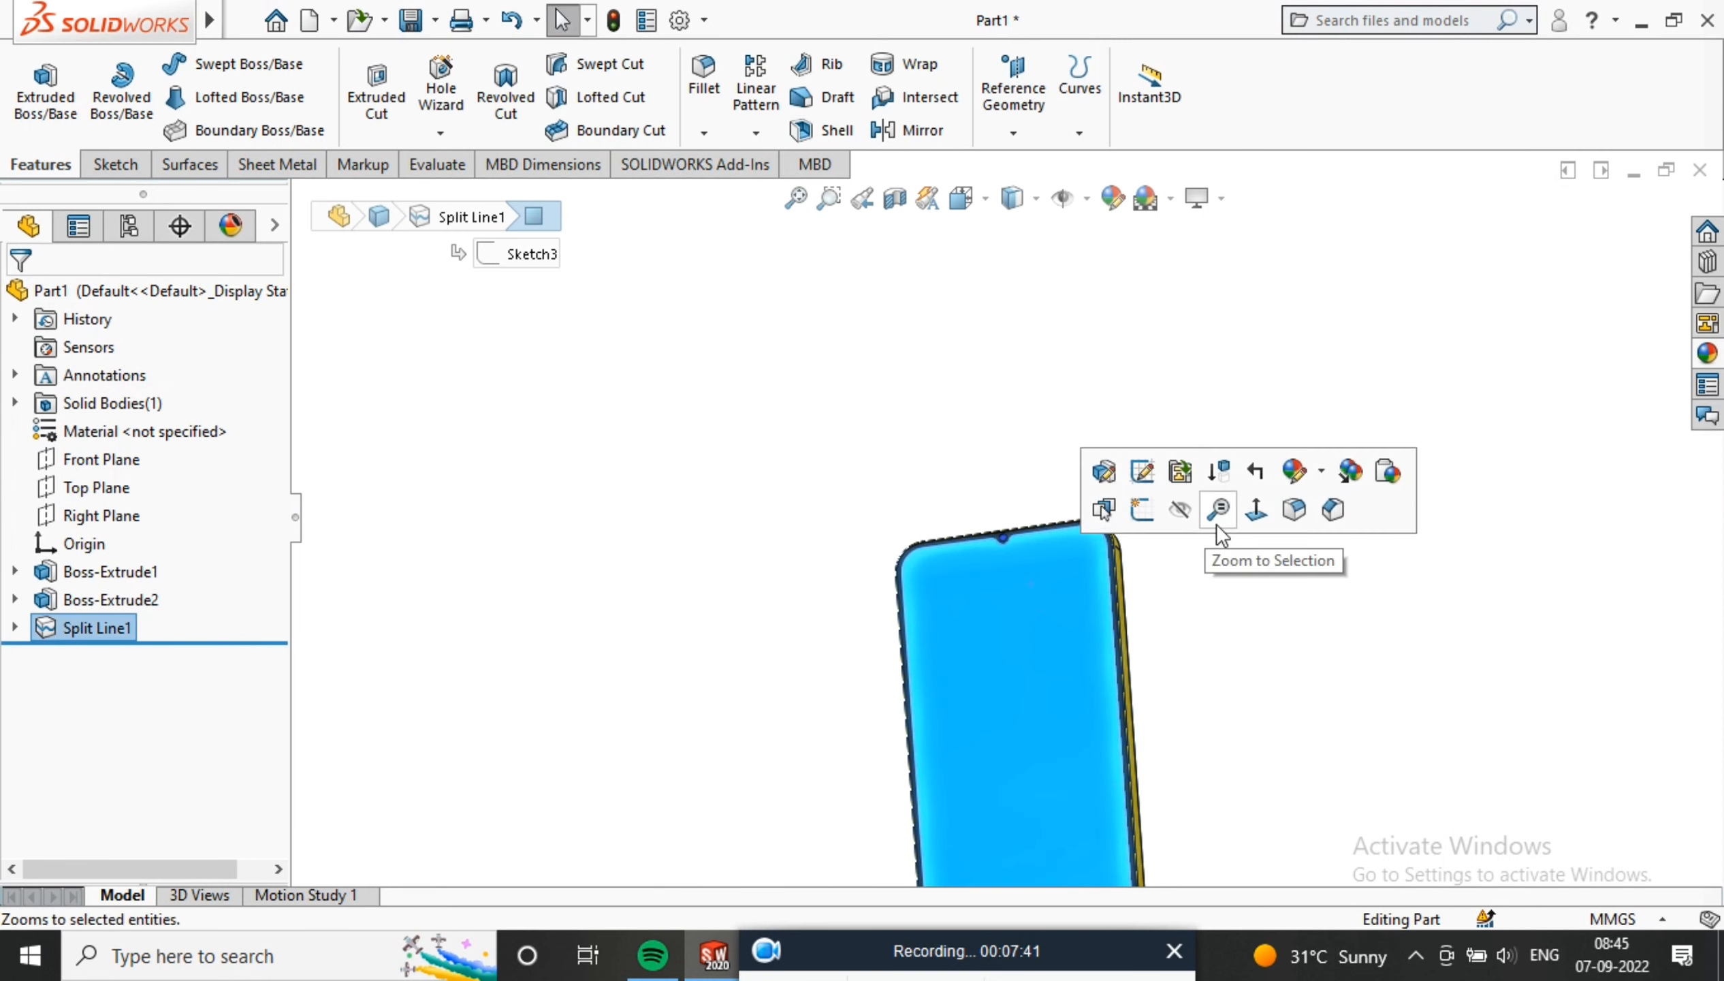
right_click(1090, 366)
click(1185, 350)
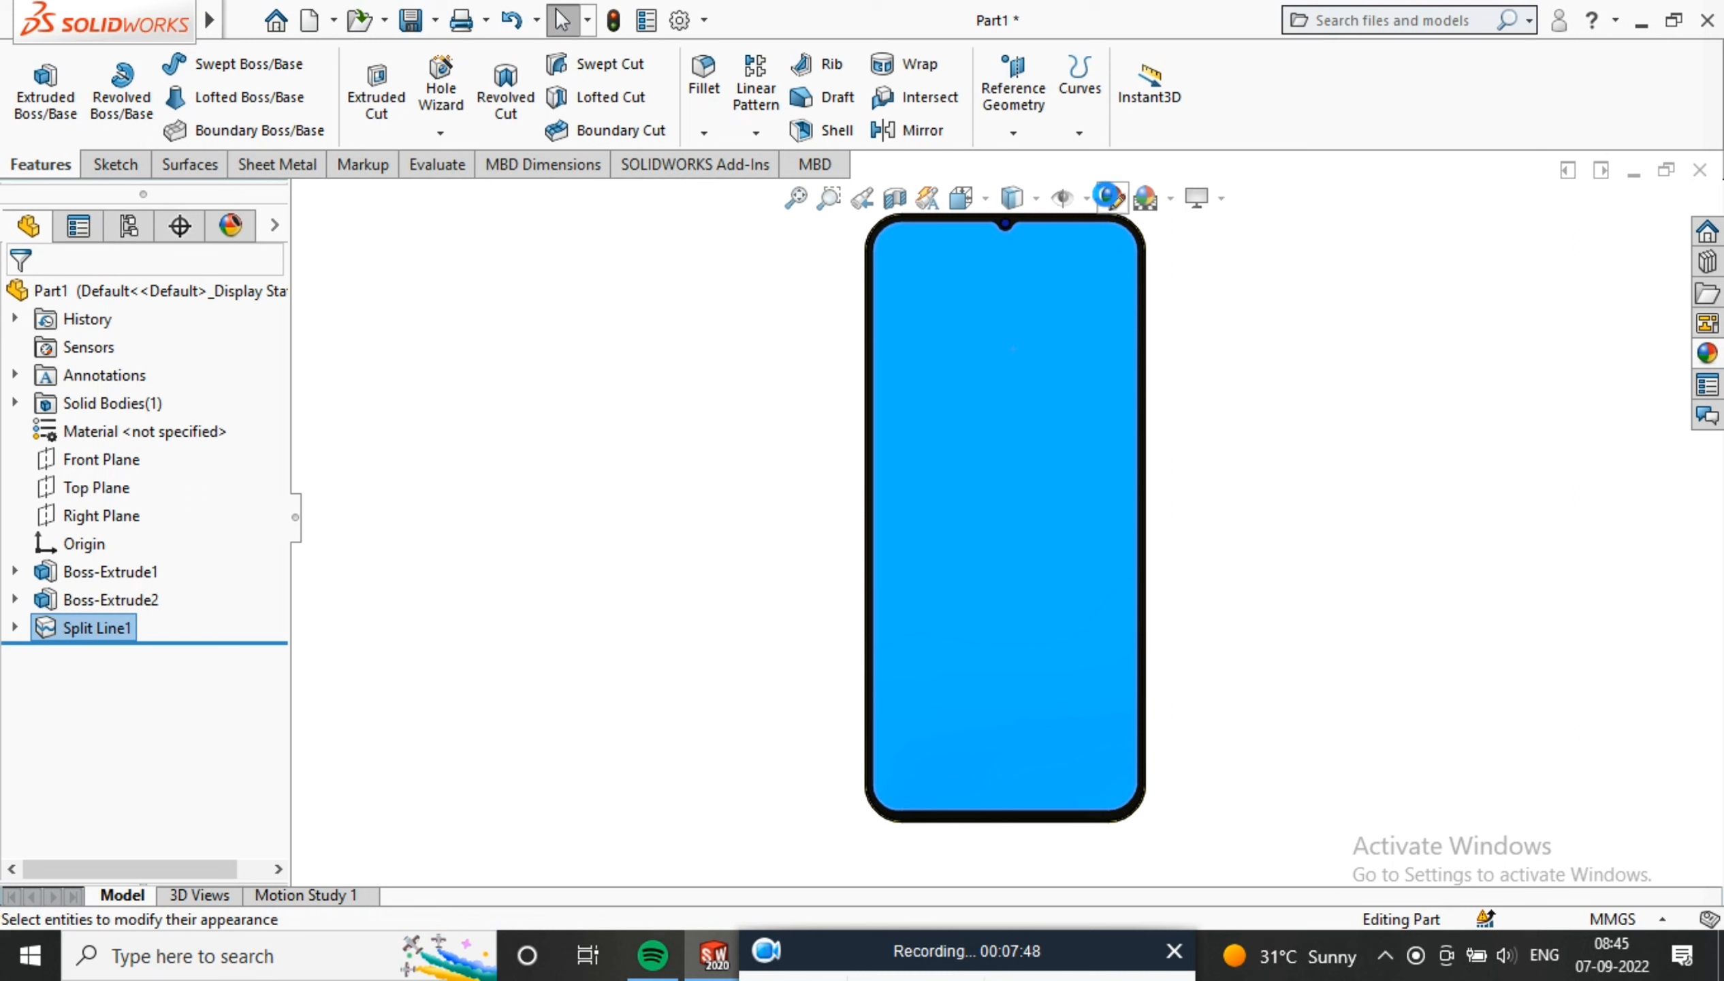
click(1112, 198)
click(179, 334)
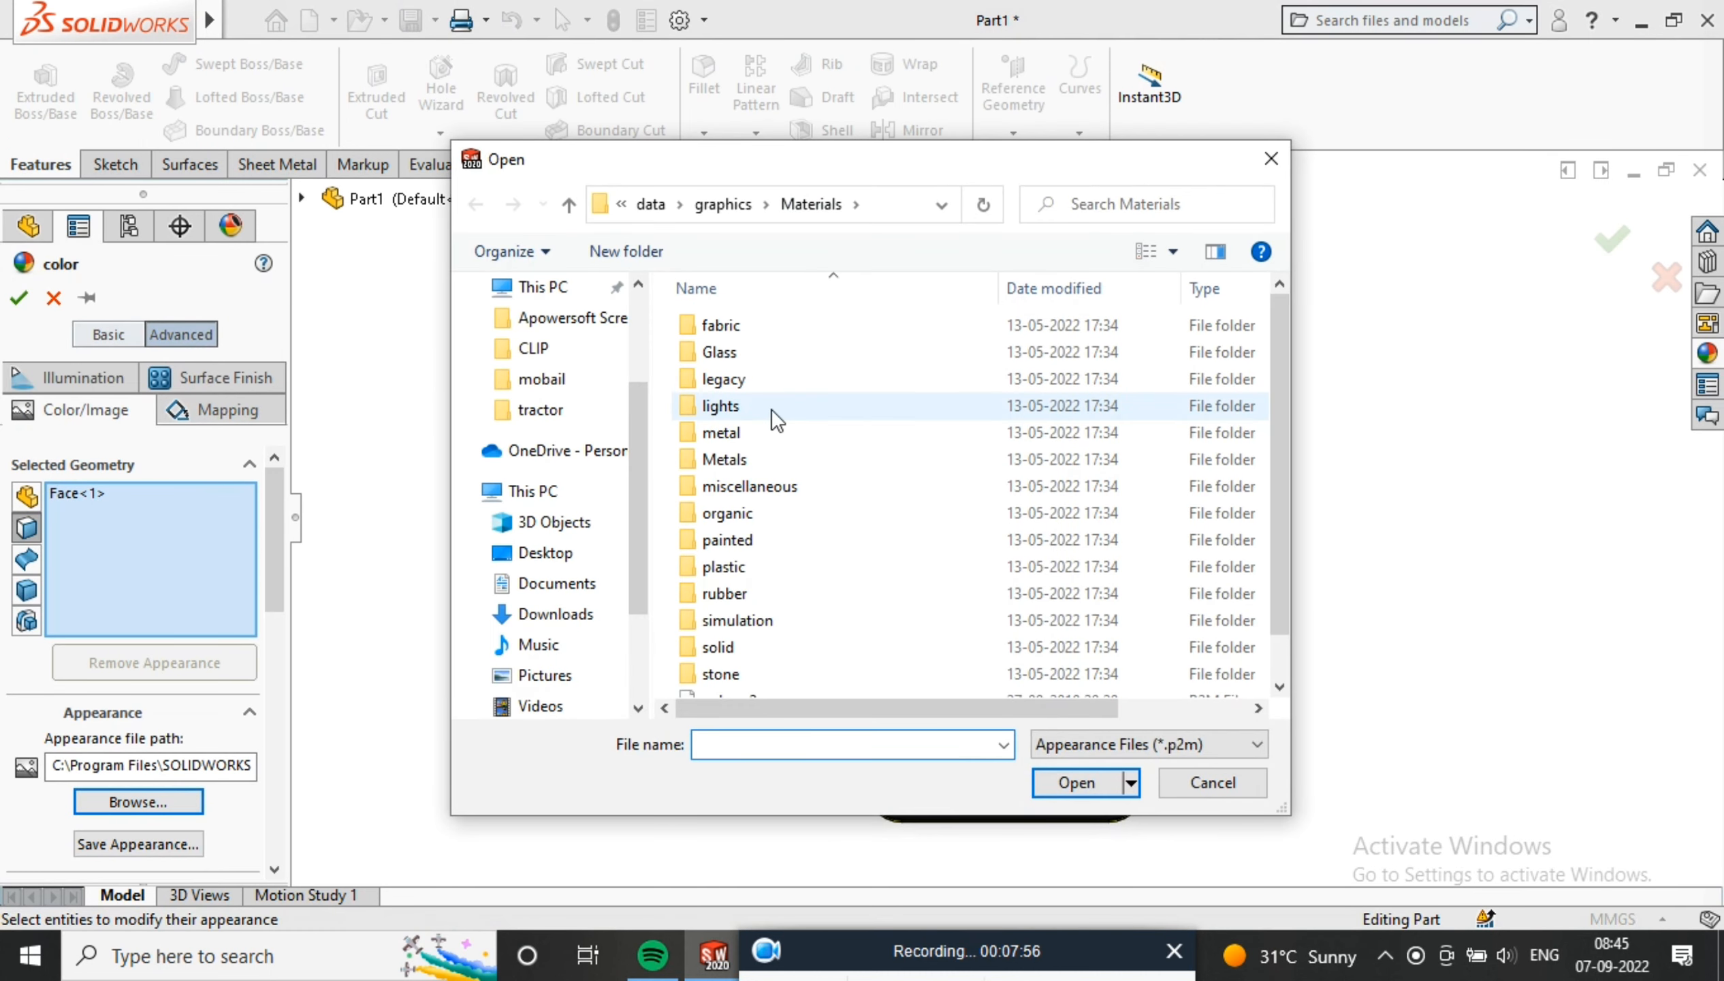
click(547, 675)
click(1150, 745)
click(1095, 715)
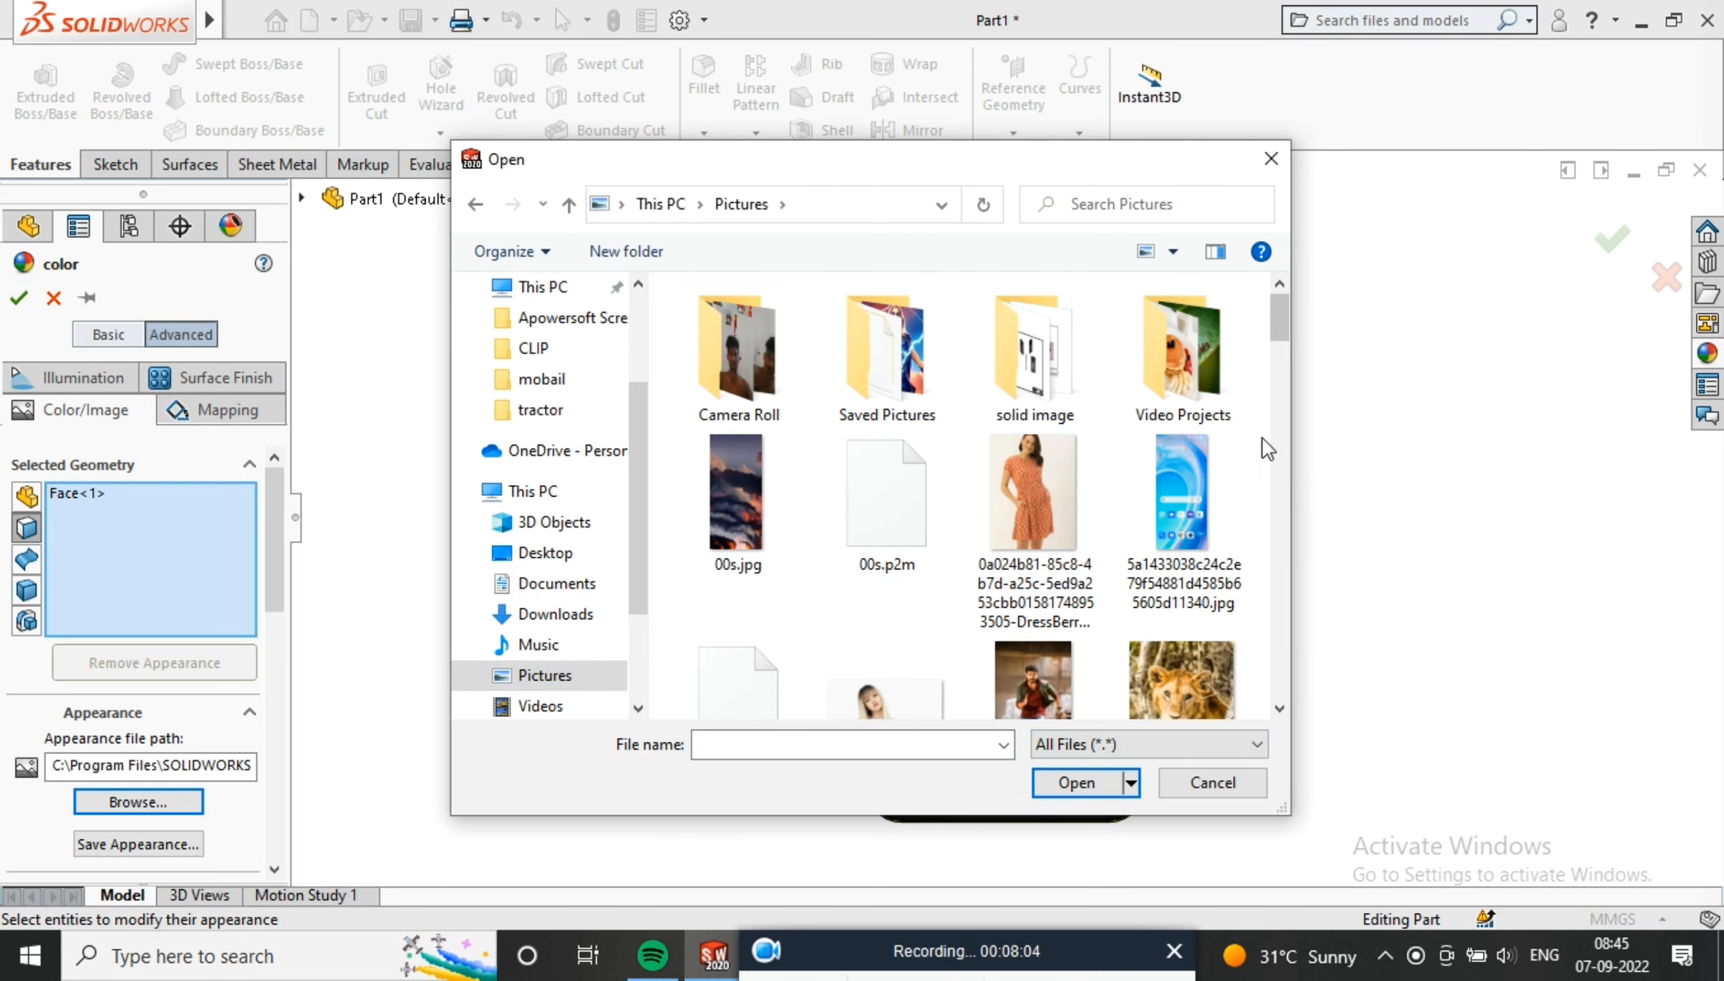
drag(1281, 335, 1313, 636)
click(752, 635)
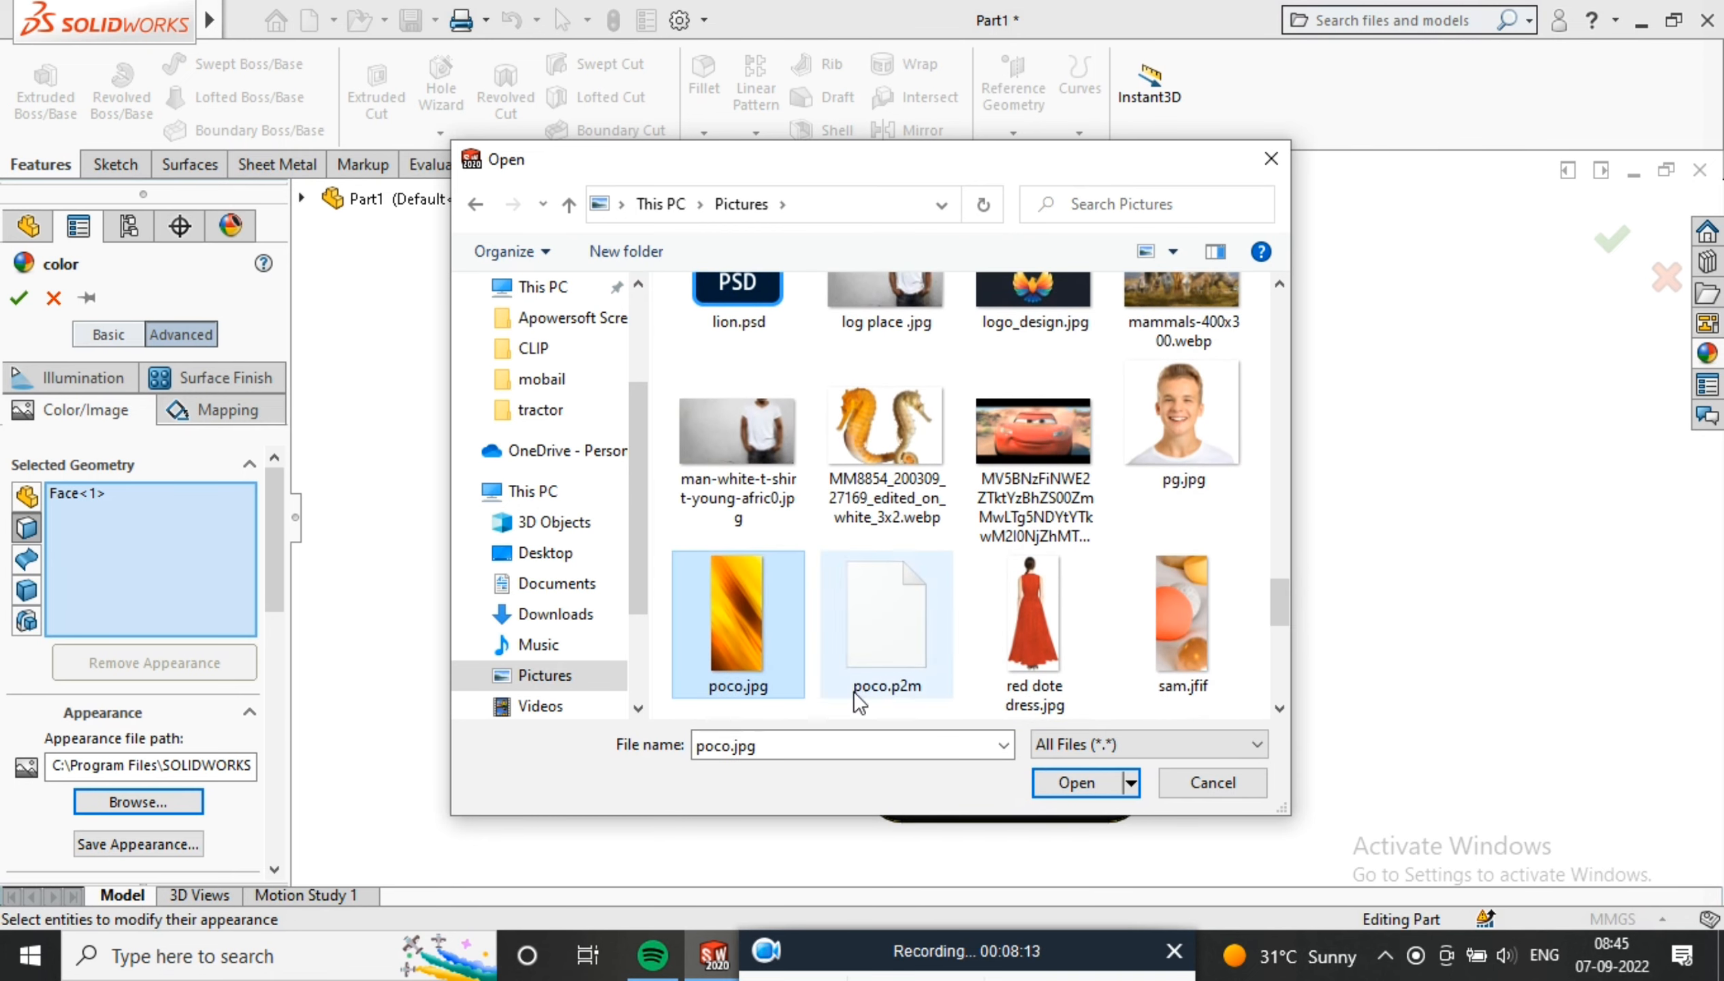
click(1106, 790)
Save the appearance over the existing poco.p2m and stretch the image to the display's lower edge
click(1067, 755)
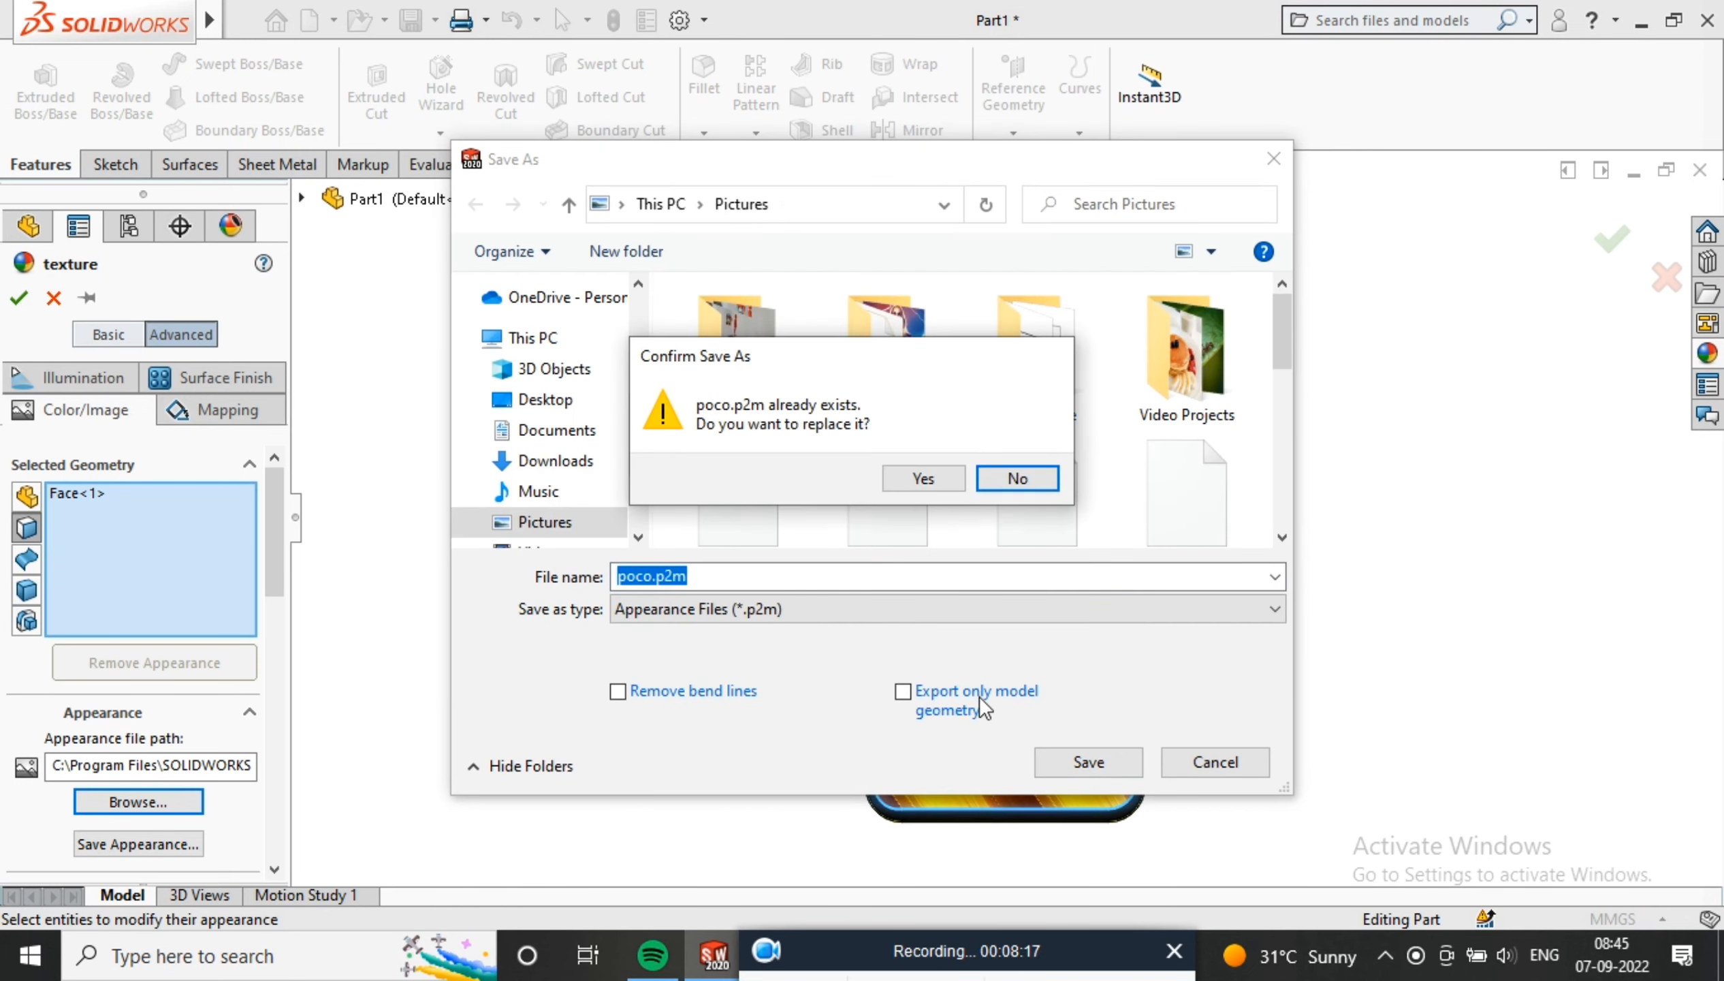
click(923, 477)
drag(1020, 684, 1031, 812)
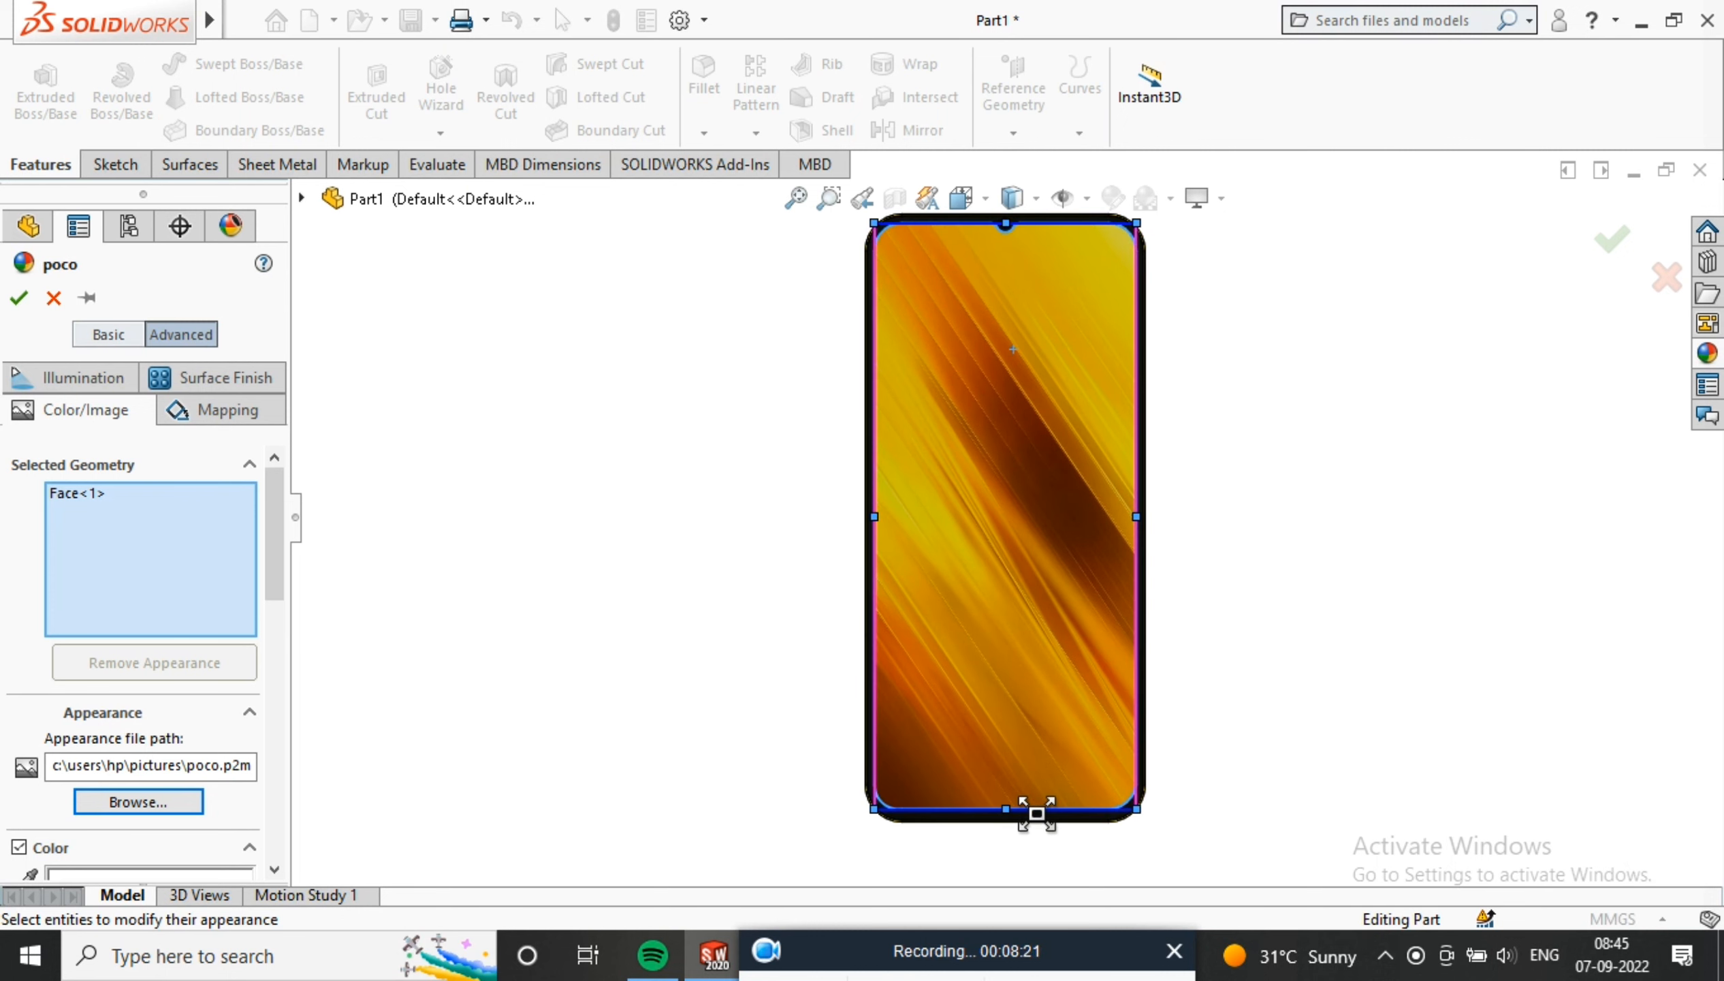
click(1611, 239)
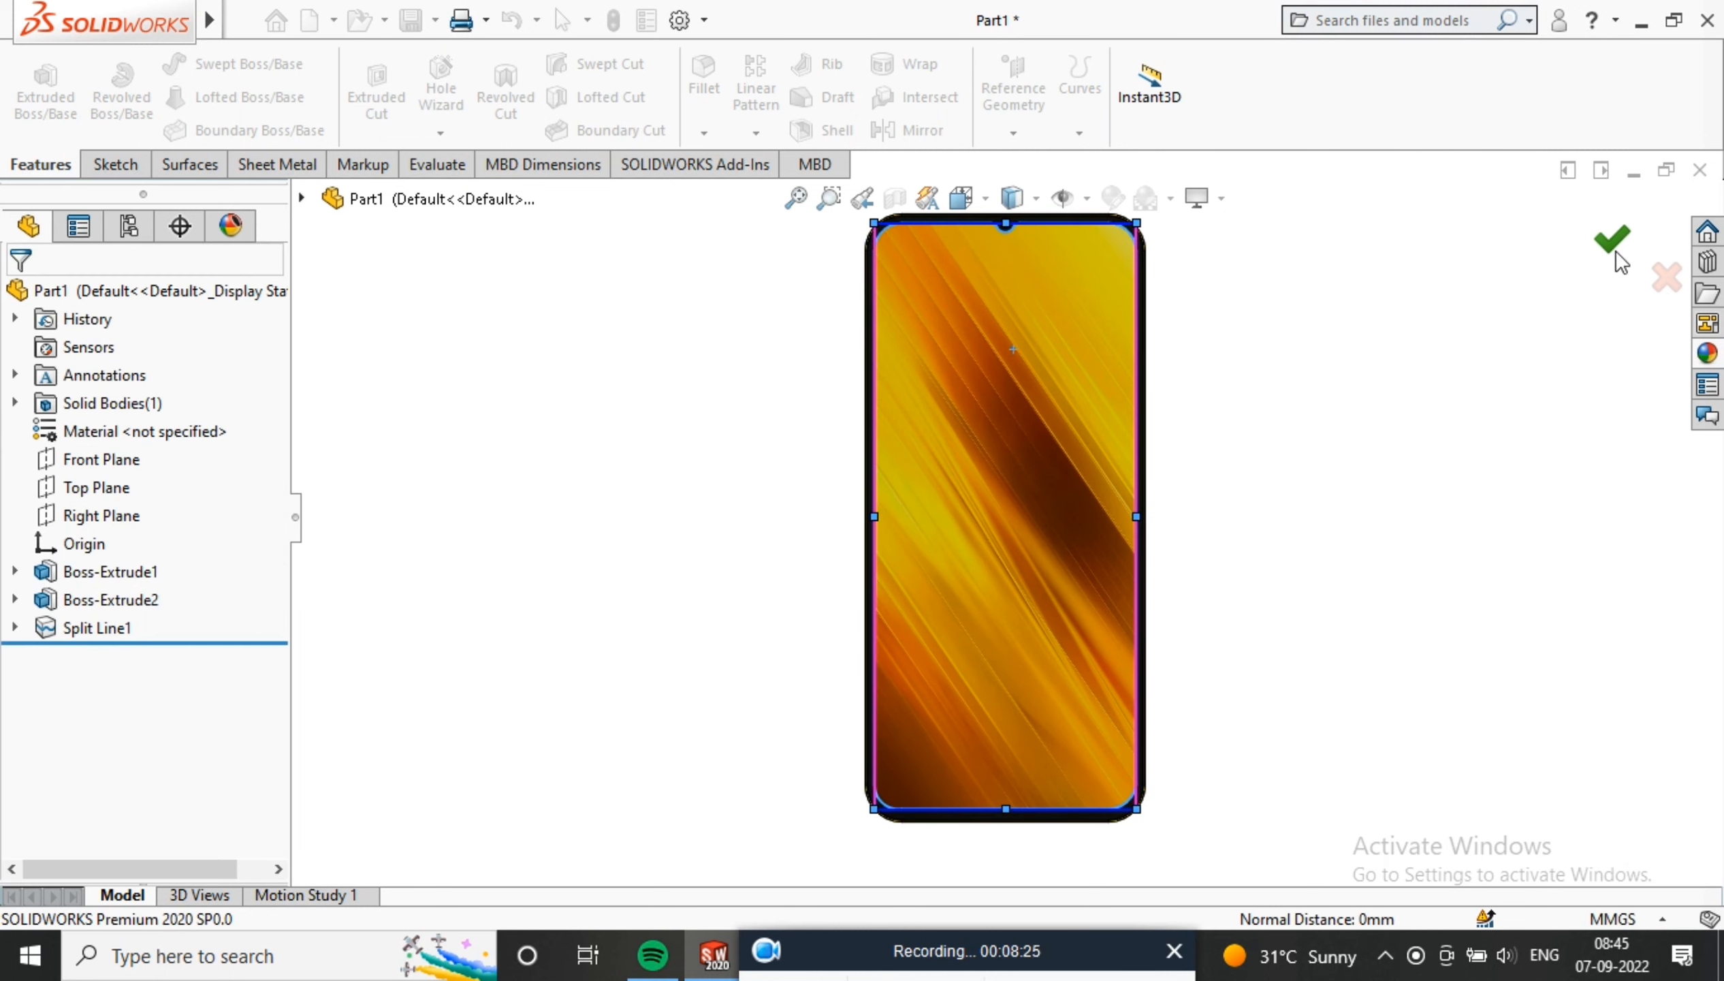
Fillet the gold frame's front outer edge all around with a 0.5 mm radius
middle_drag(1300, 369, 1163, 540)
scroll(1228, 550, down, 5)
scroll(900, 346, down, 5)
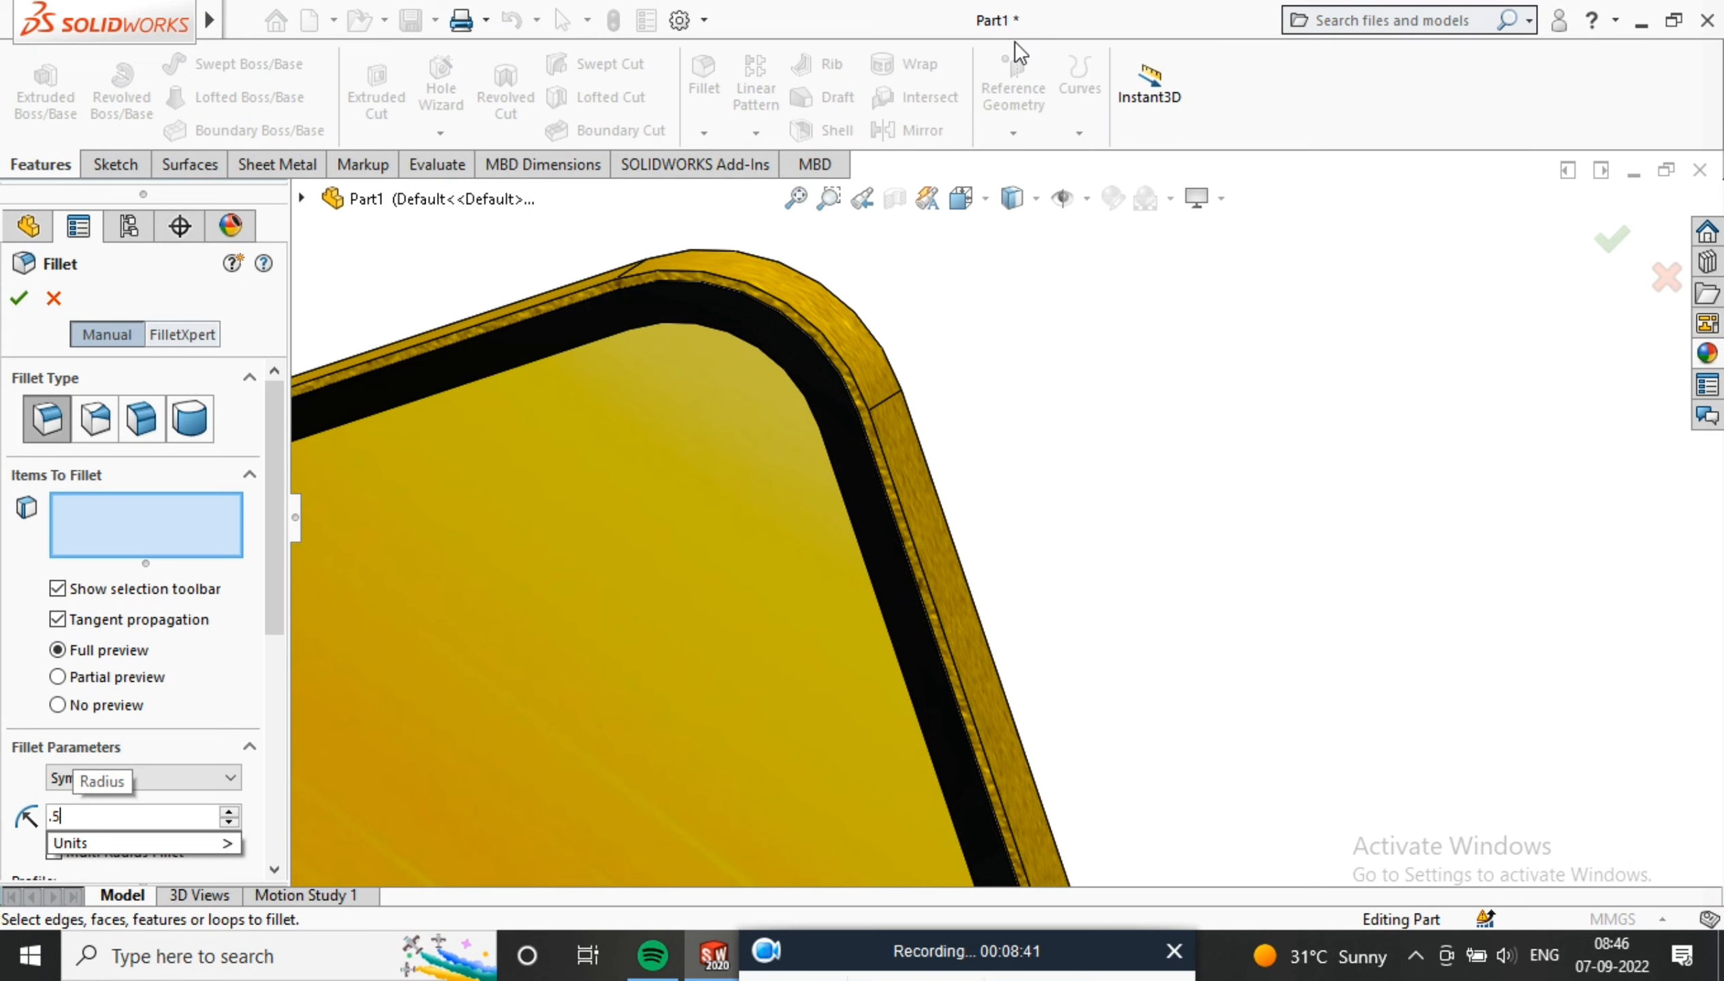
scroll(876, 308, down, 6)
click(975, 257)
scroll(891, 323, up, 6)
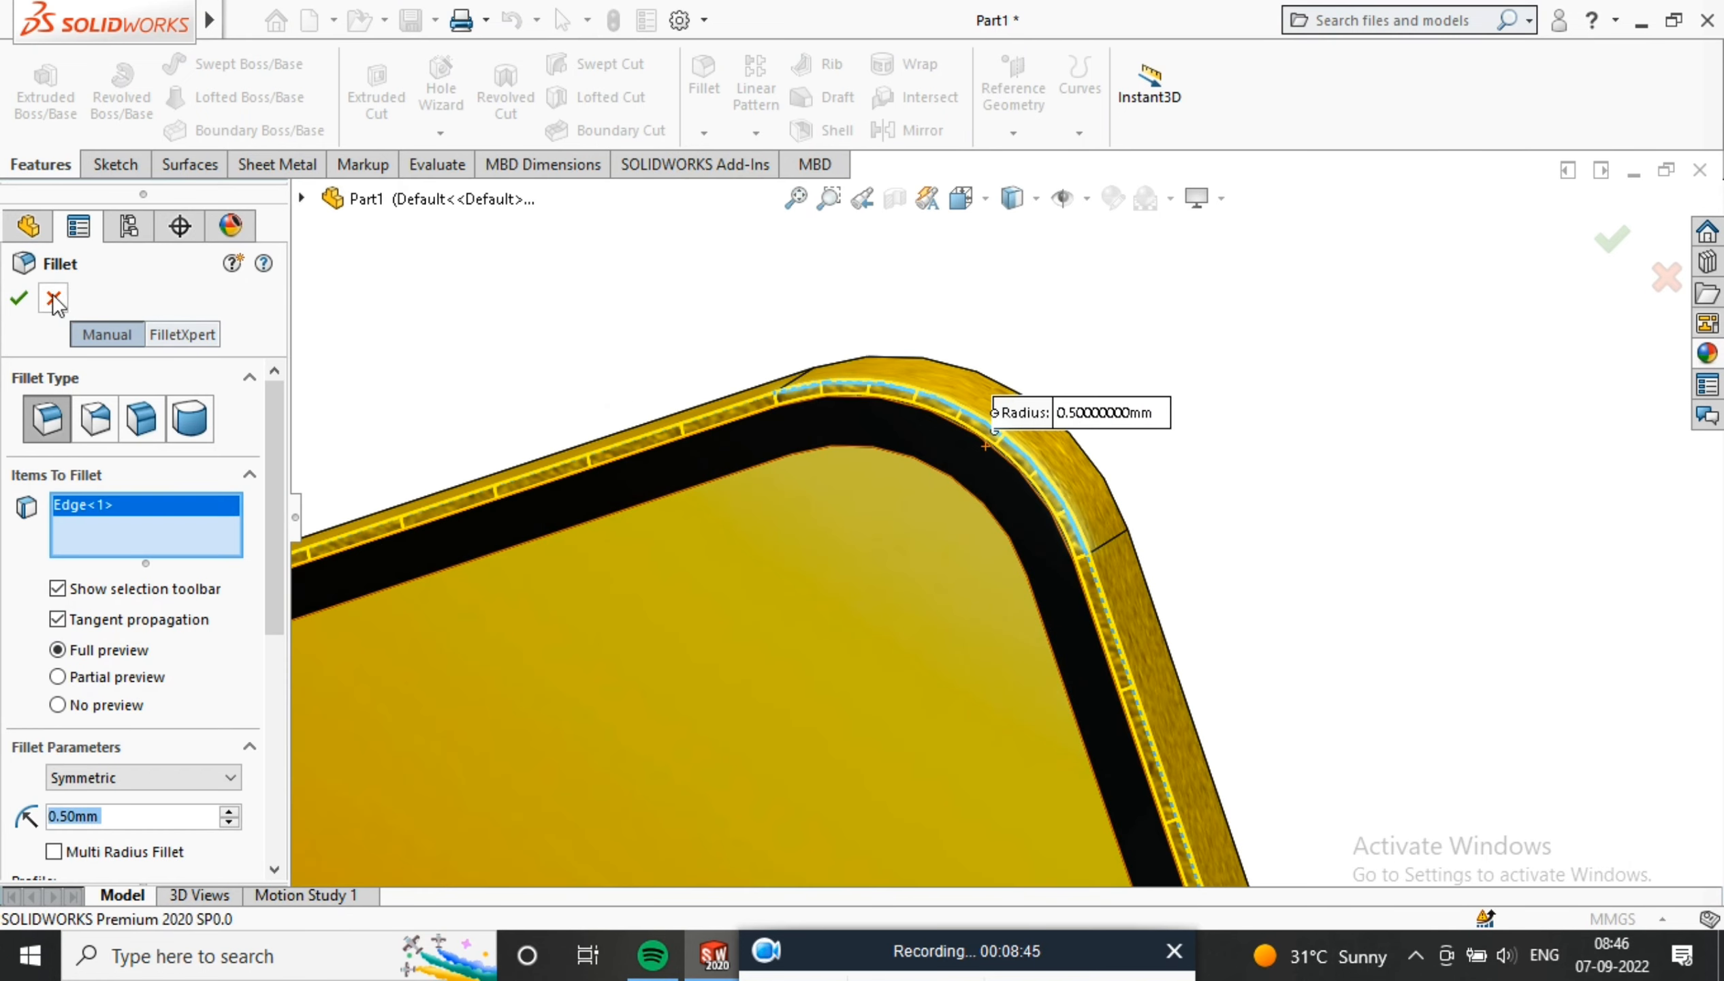
click(19, 299)
Fillet the edges of the phone's back face with a 2 mm radius
scroll(1190, 462, up, 3)
middle_drag(1174, 462, 1100, 461)
scroll(1101, 461, down, 3)
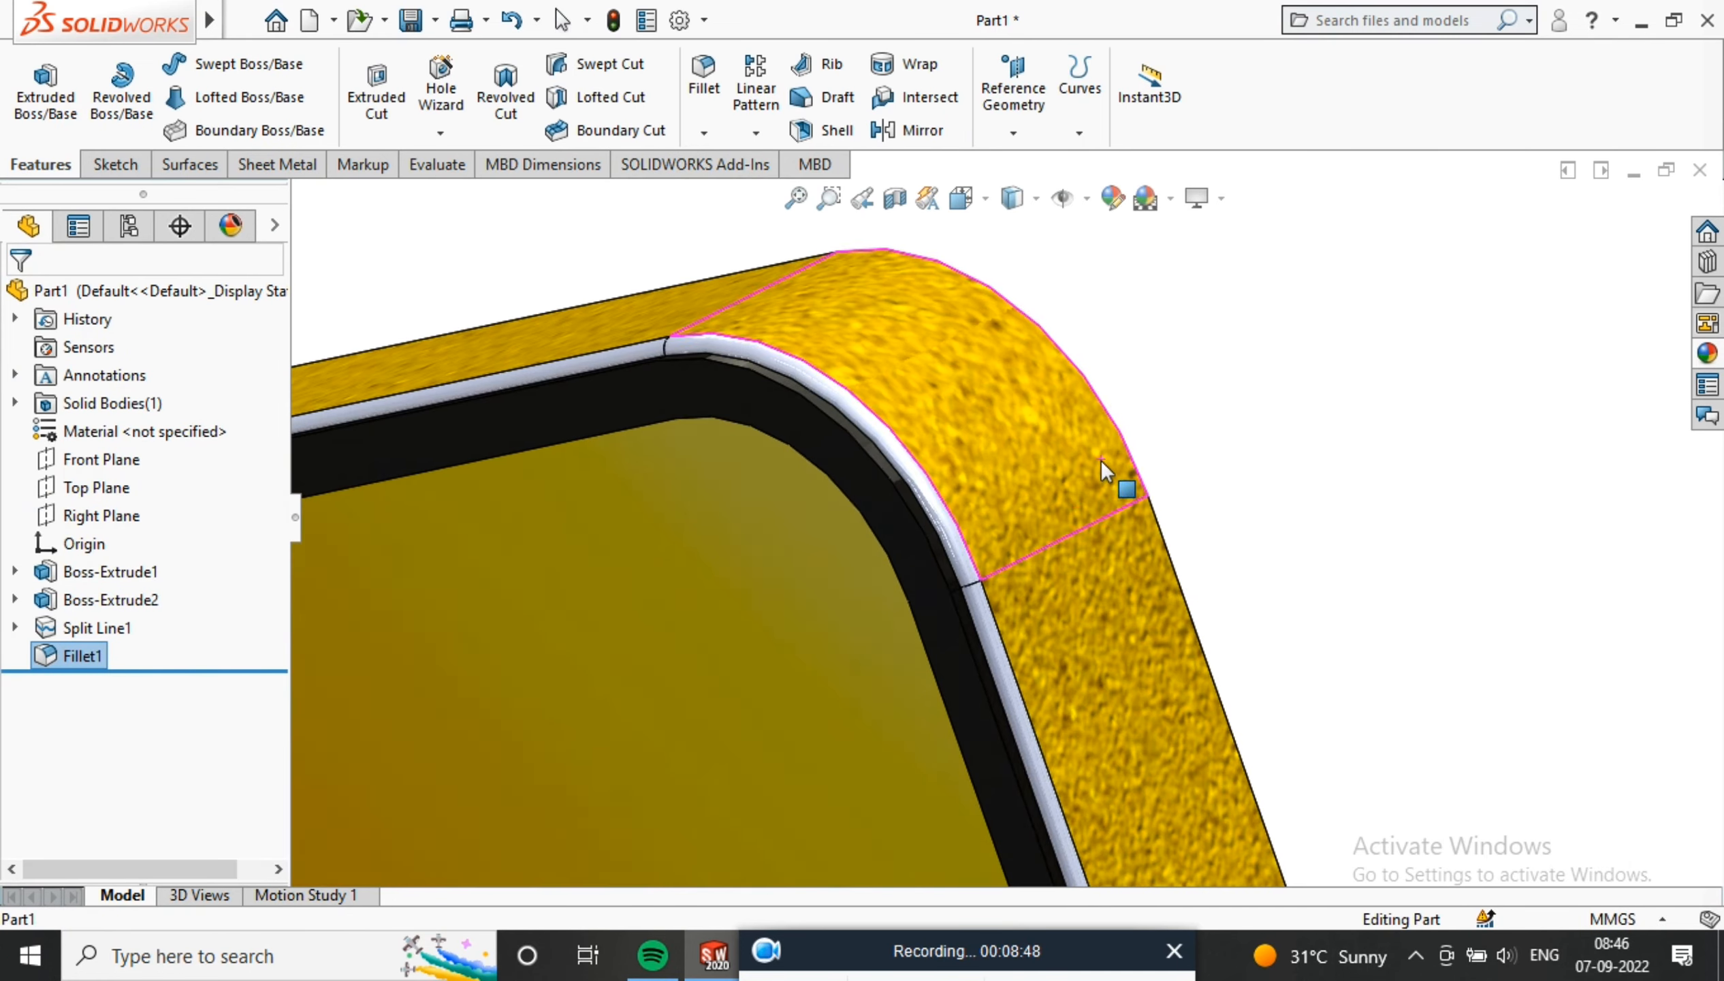
scroll(1101, 459, up, 3)
click(1265, 482)
middle_drag(1403, 465, 1314, 530)
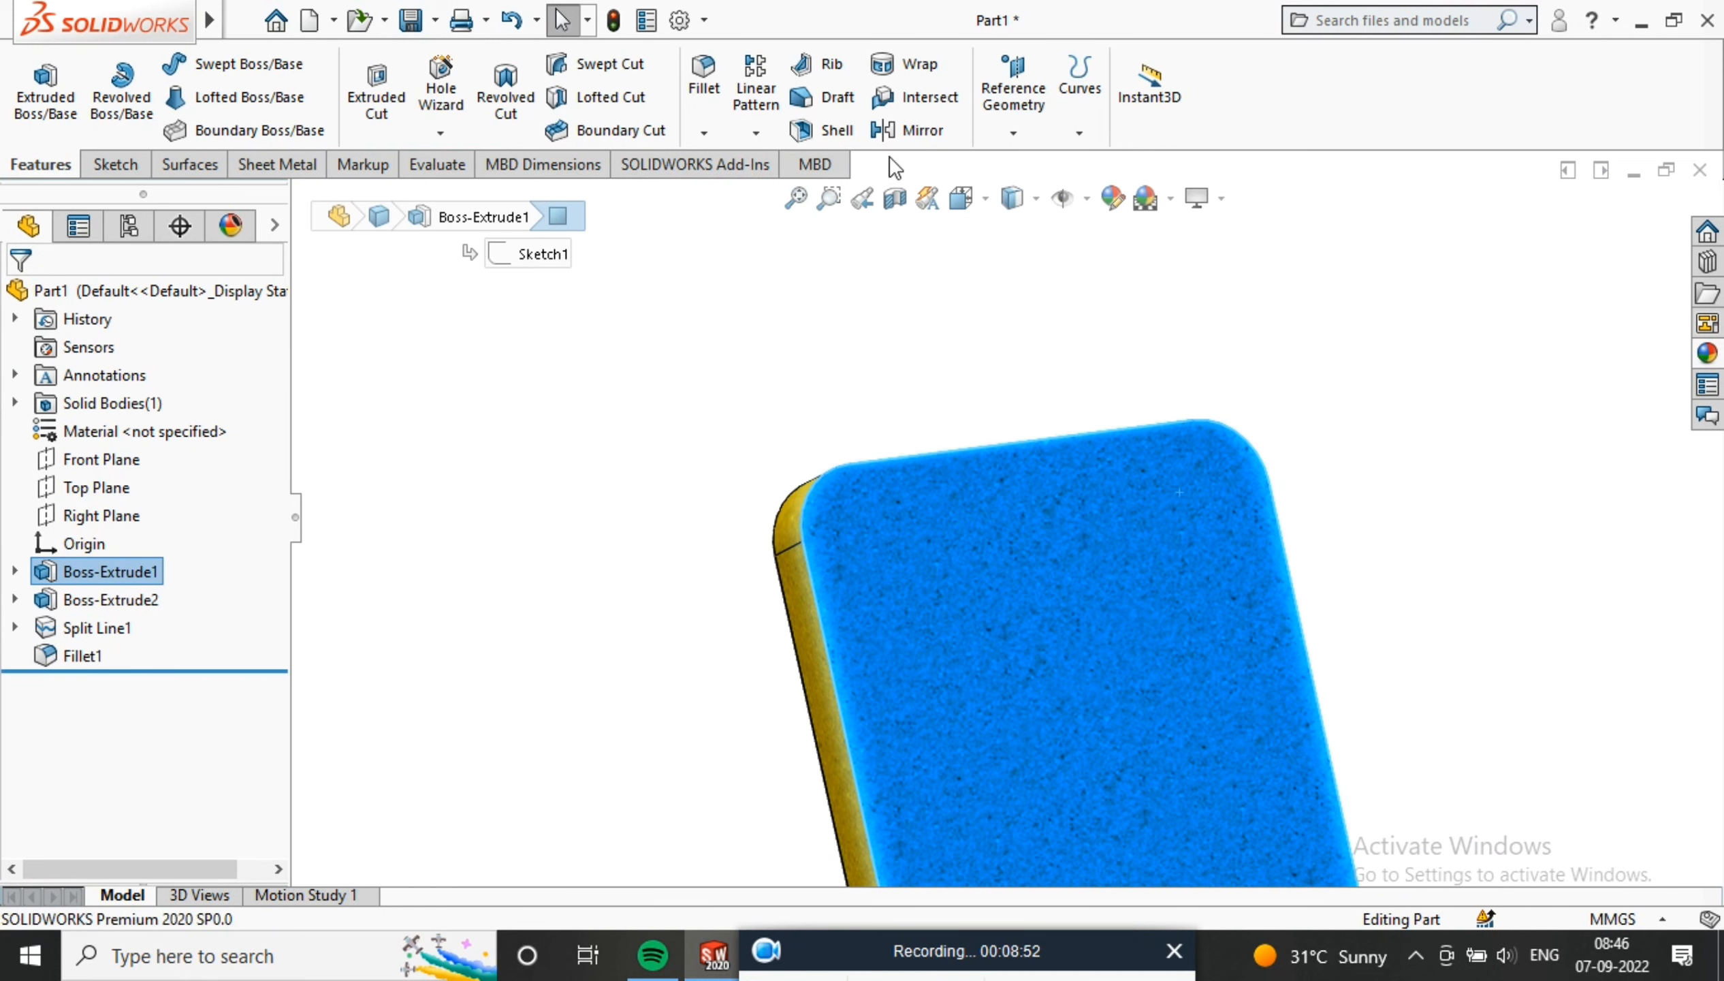
click(720, 82)
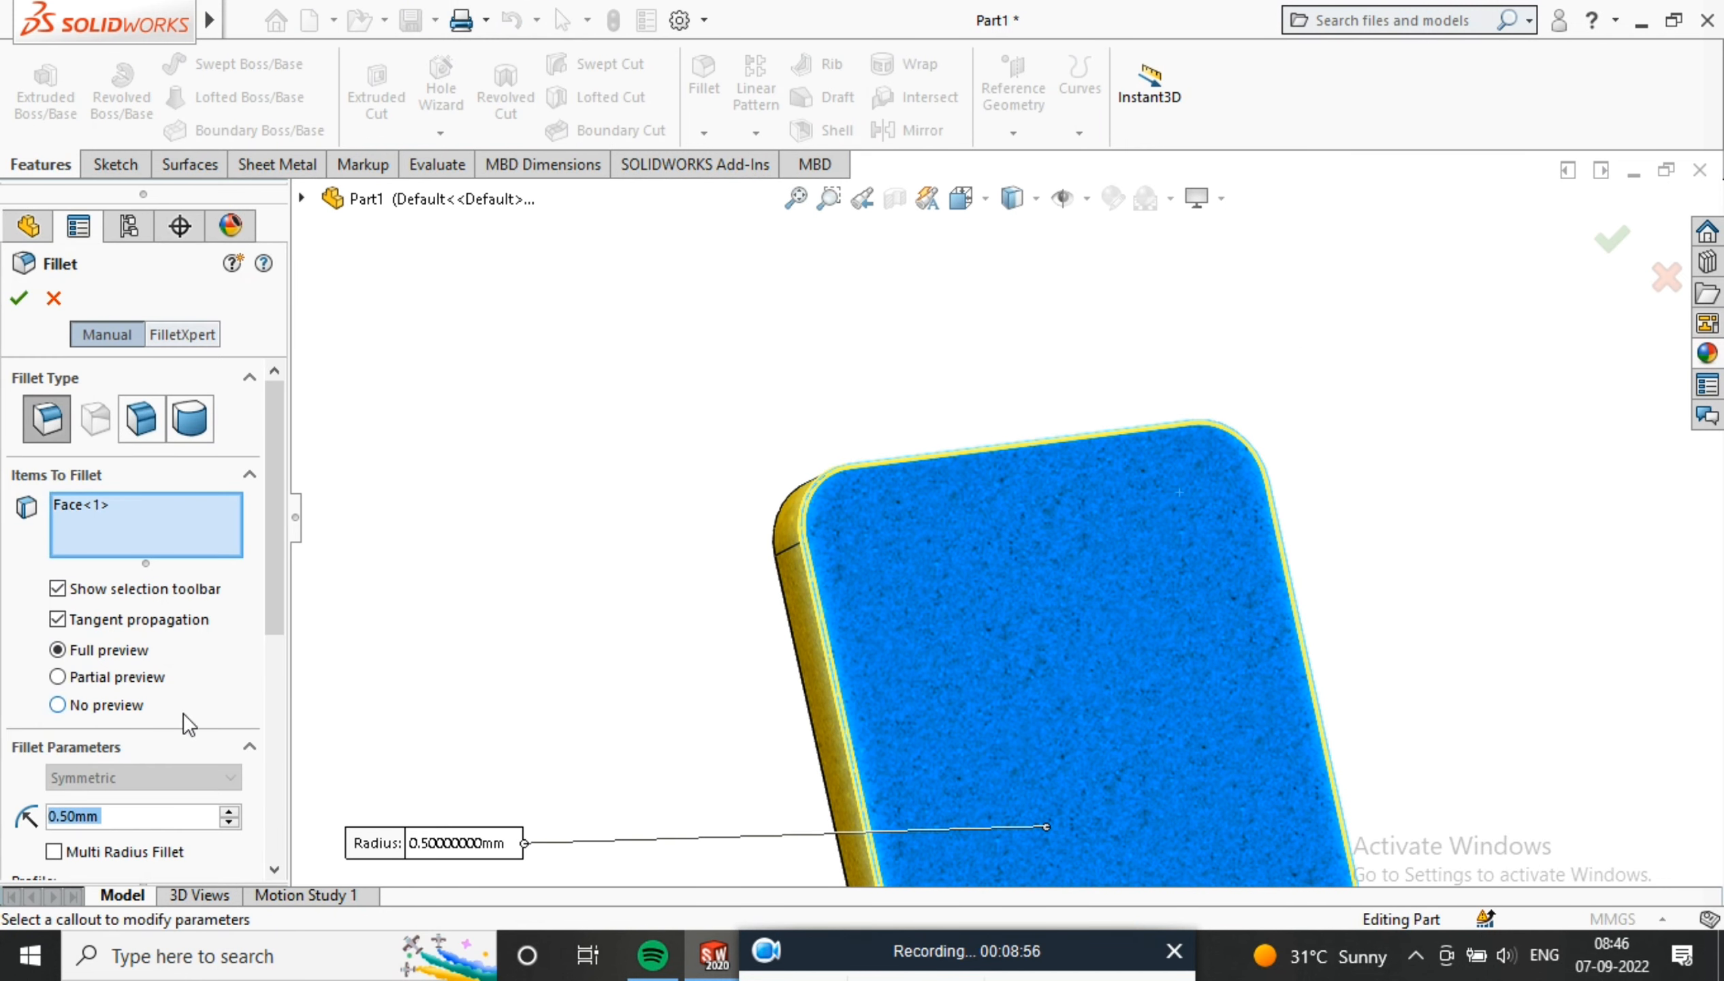
text(2)
key(Return)
scroll(916, 557, down, 3)
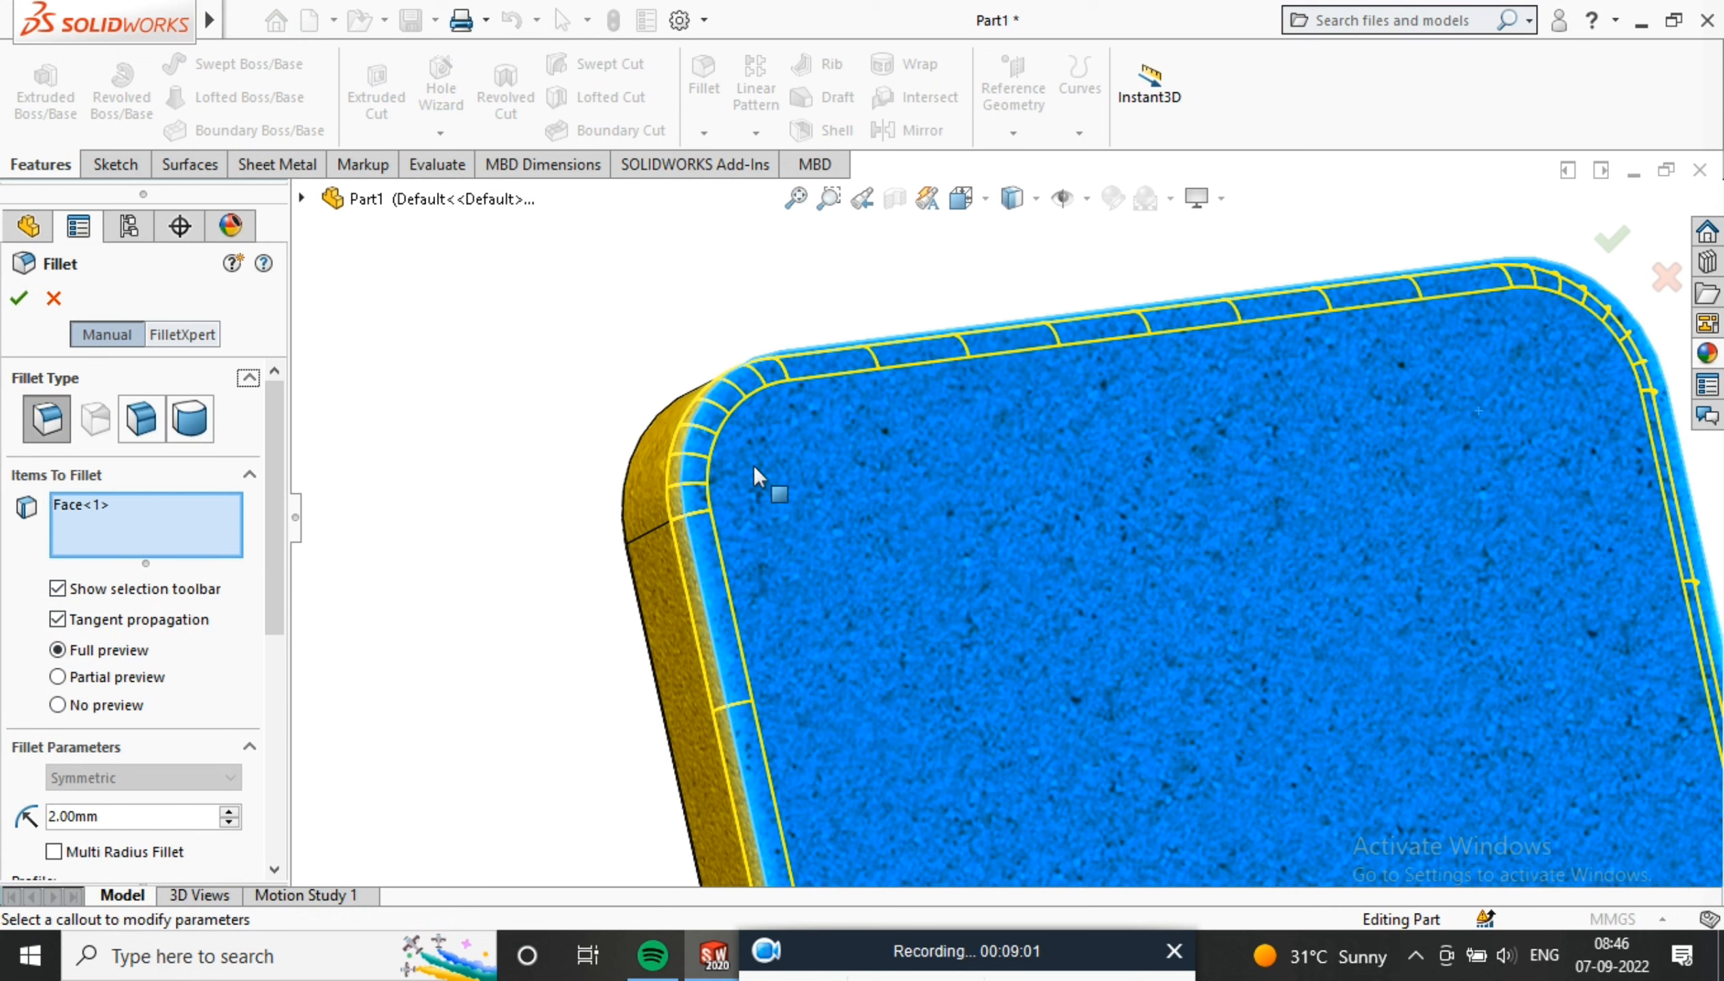
click(20, 294)
Apply the sand appearance to both the front and back edge fillets
scroll(555, 453, up, 3)
middle_drag(831, 540, 1075, 613)
click(97, 660)
ctrl+click(109, 685)
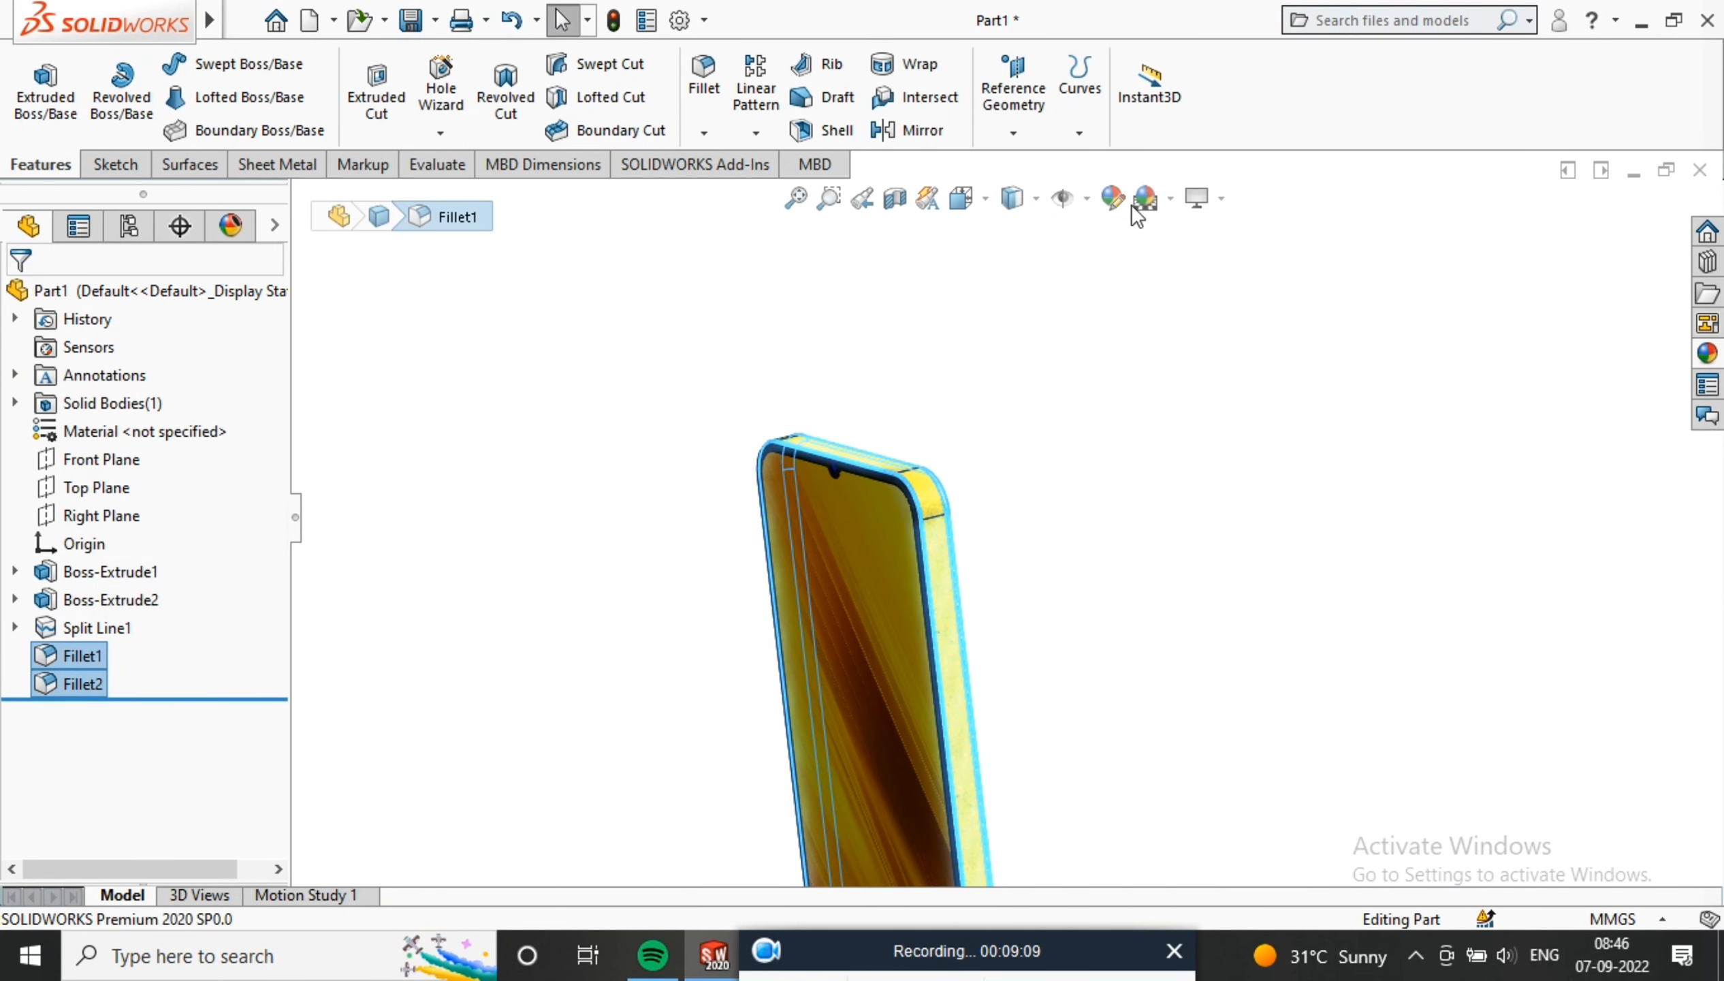
click(1112, 197)
scroll(1414, 334, down, 4)
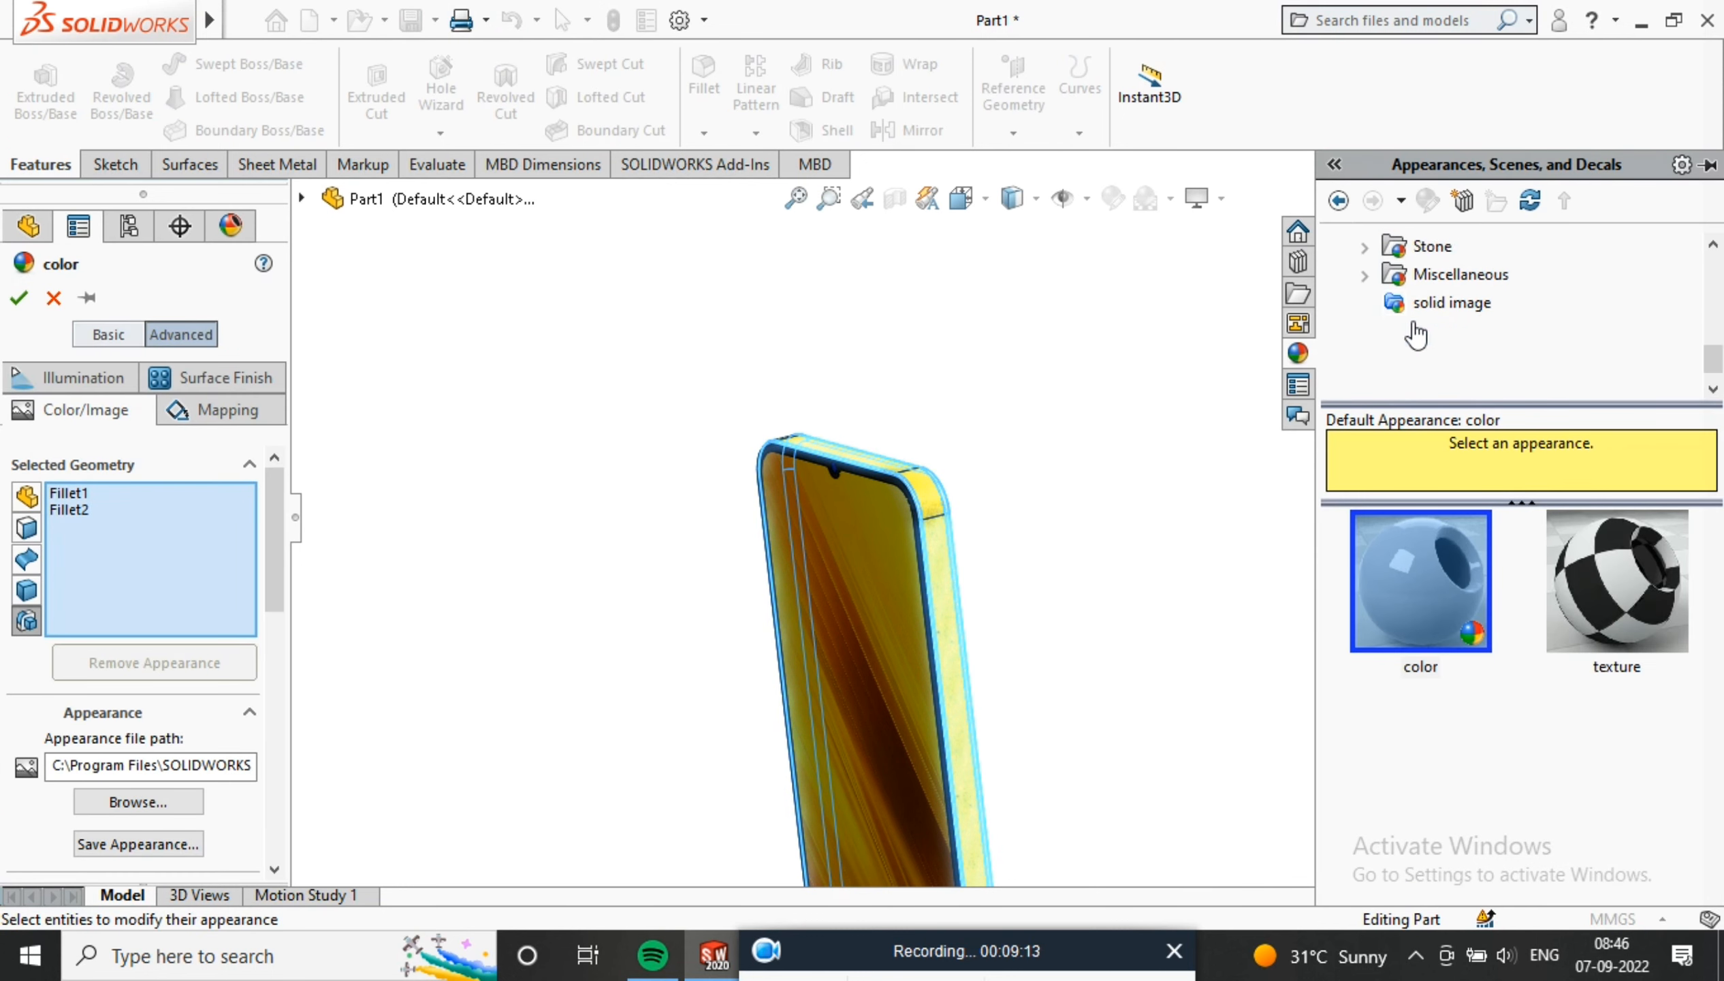
scroll(1414, 334, up, 2)
click(1430, 305)
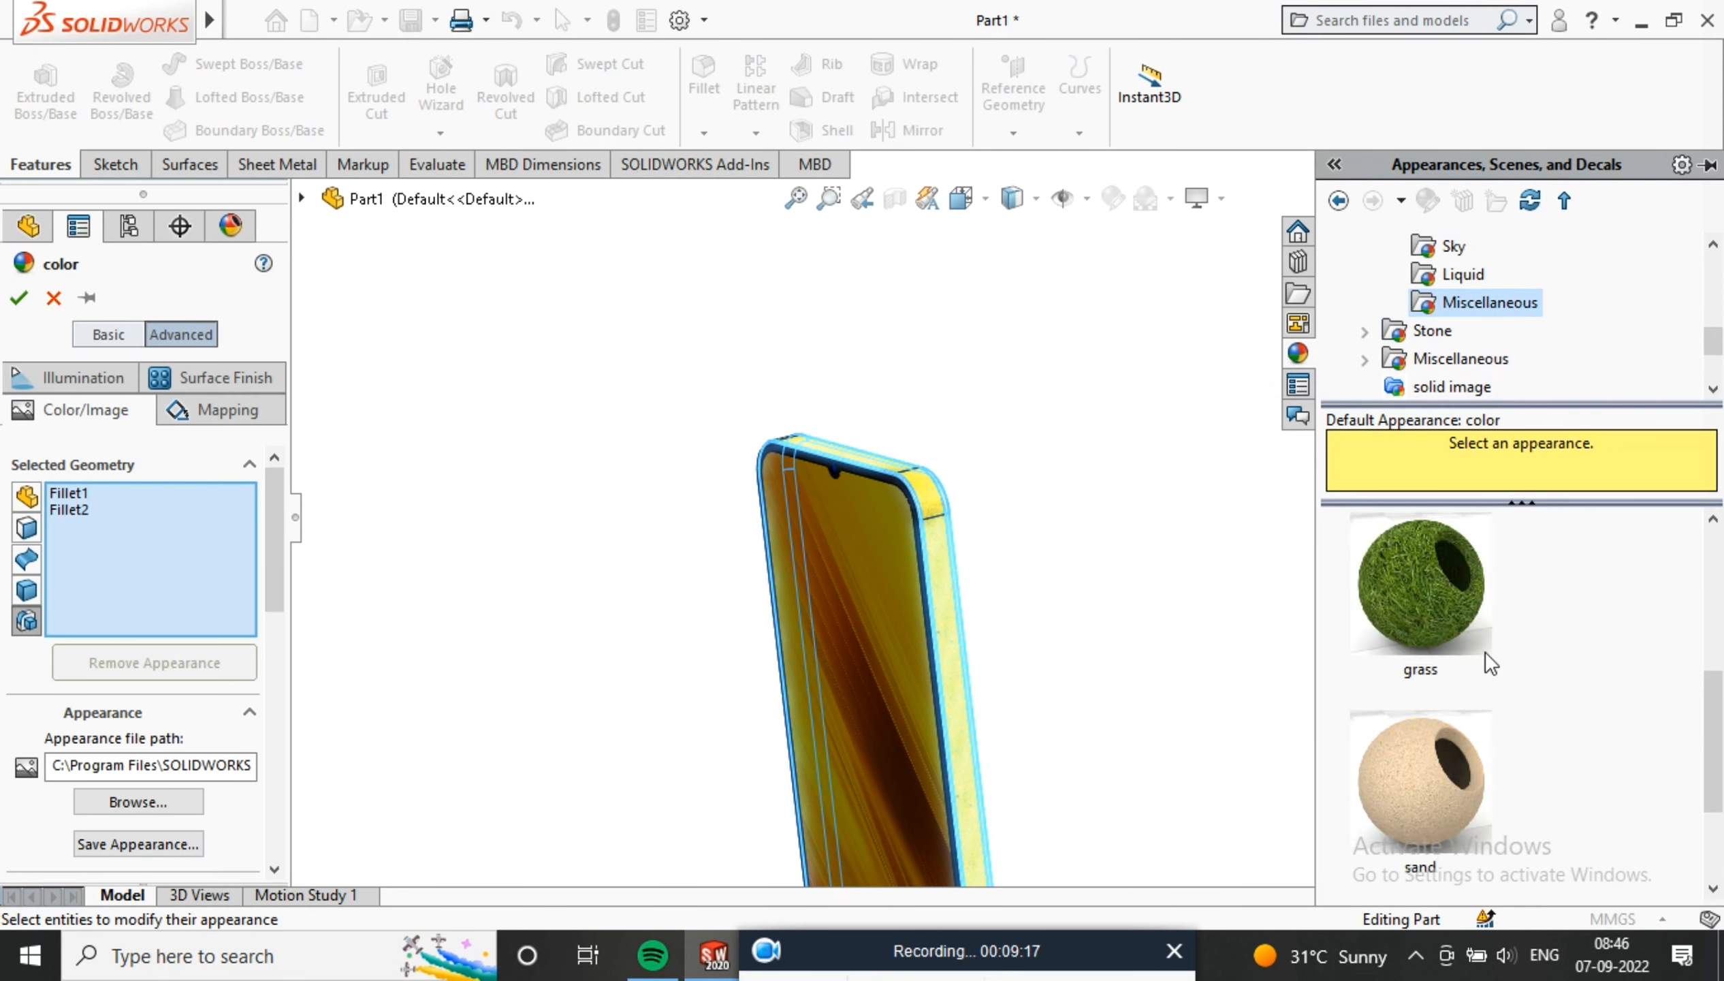
scroll(1414, 579, down, 2)
click(1413, 578)
Recolour the sand appearance on both fillets golden yellow to match the gold frame
middle_drag(1017, 436, 945, 547)
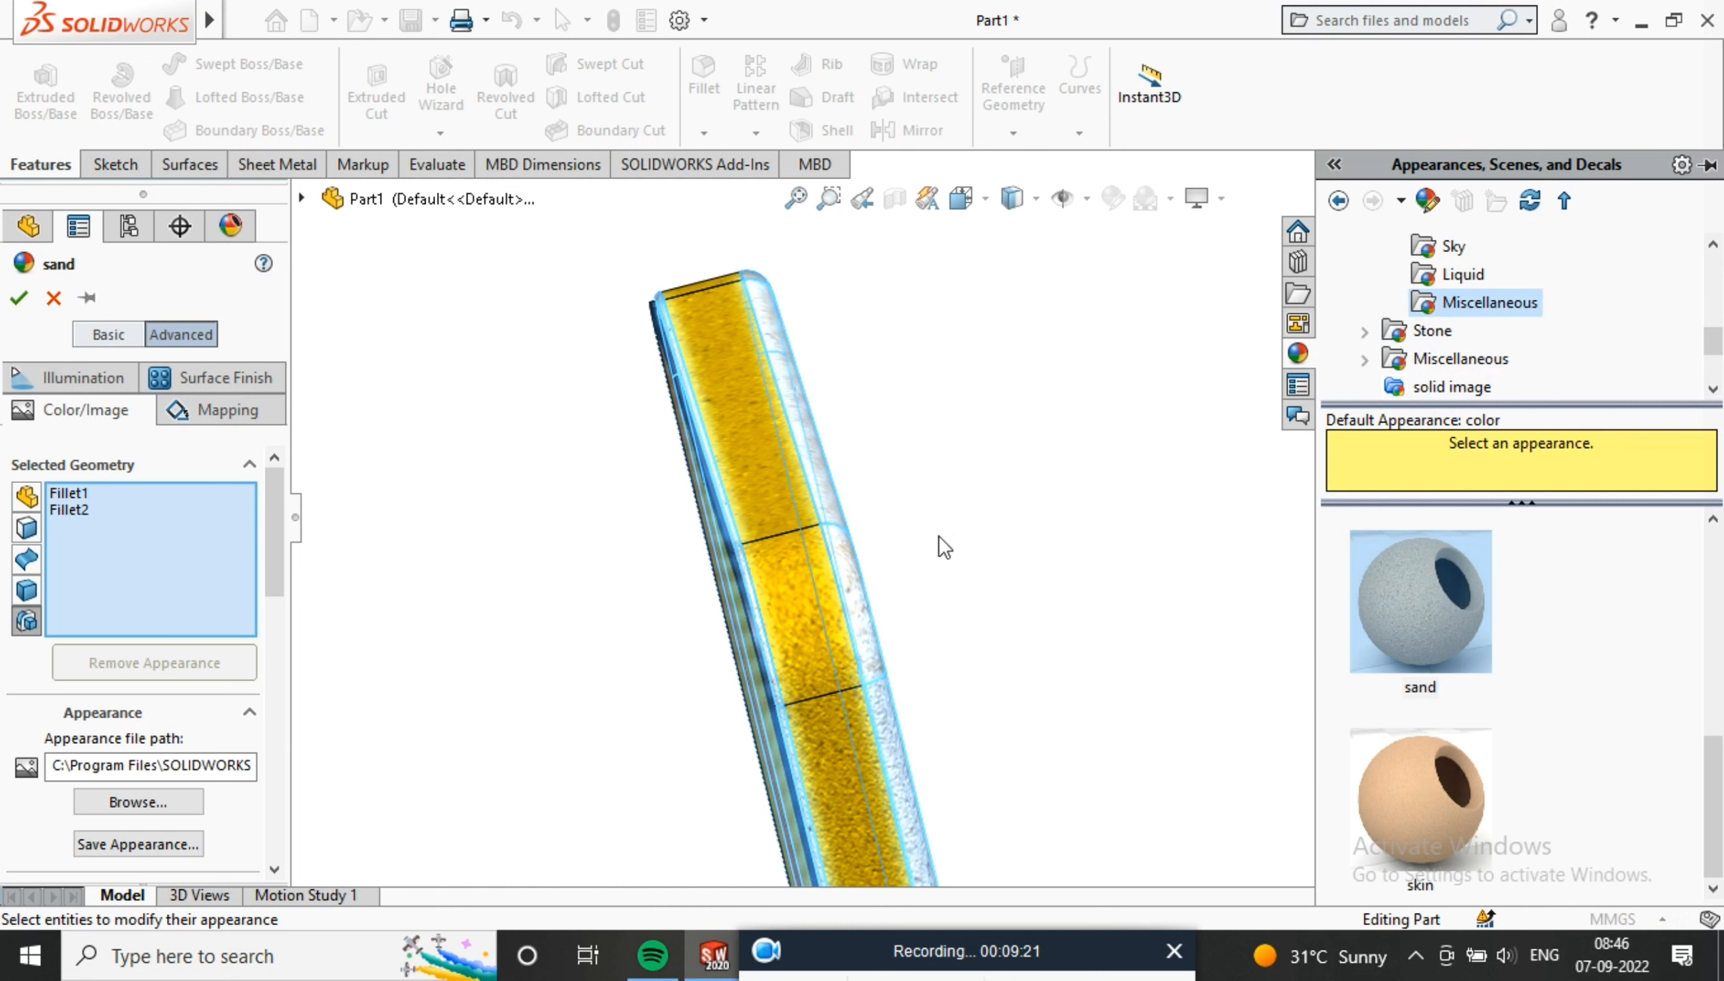
click(83, 342)
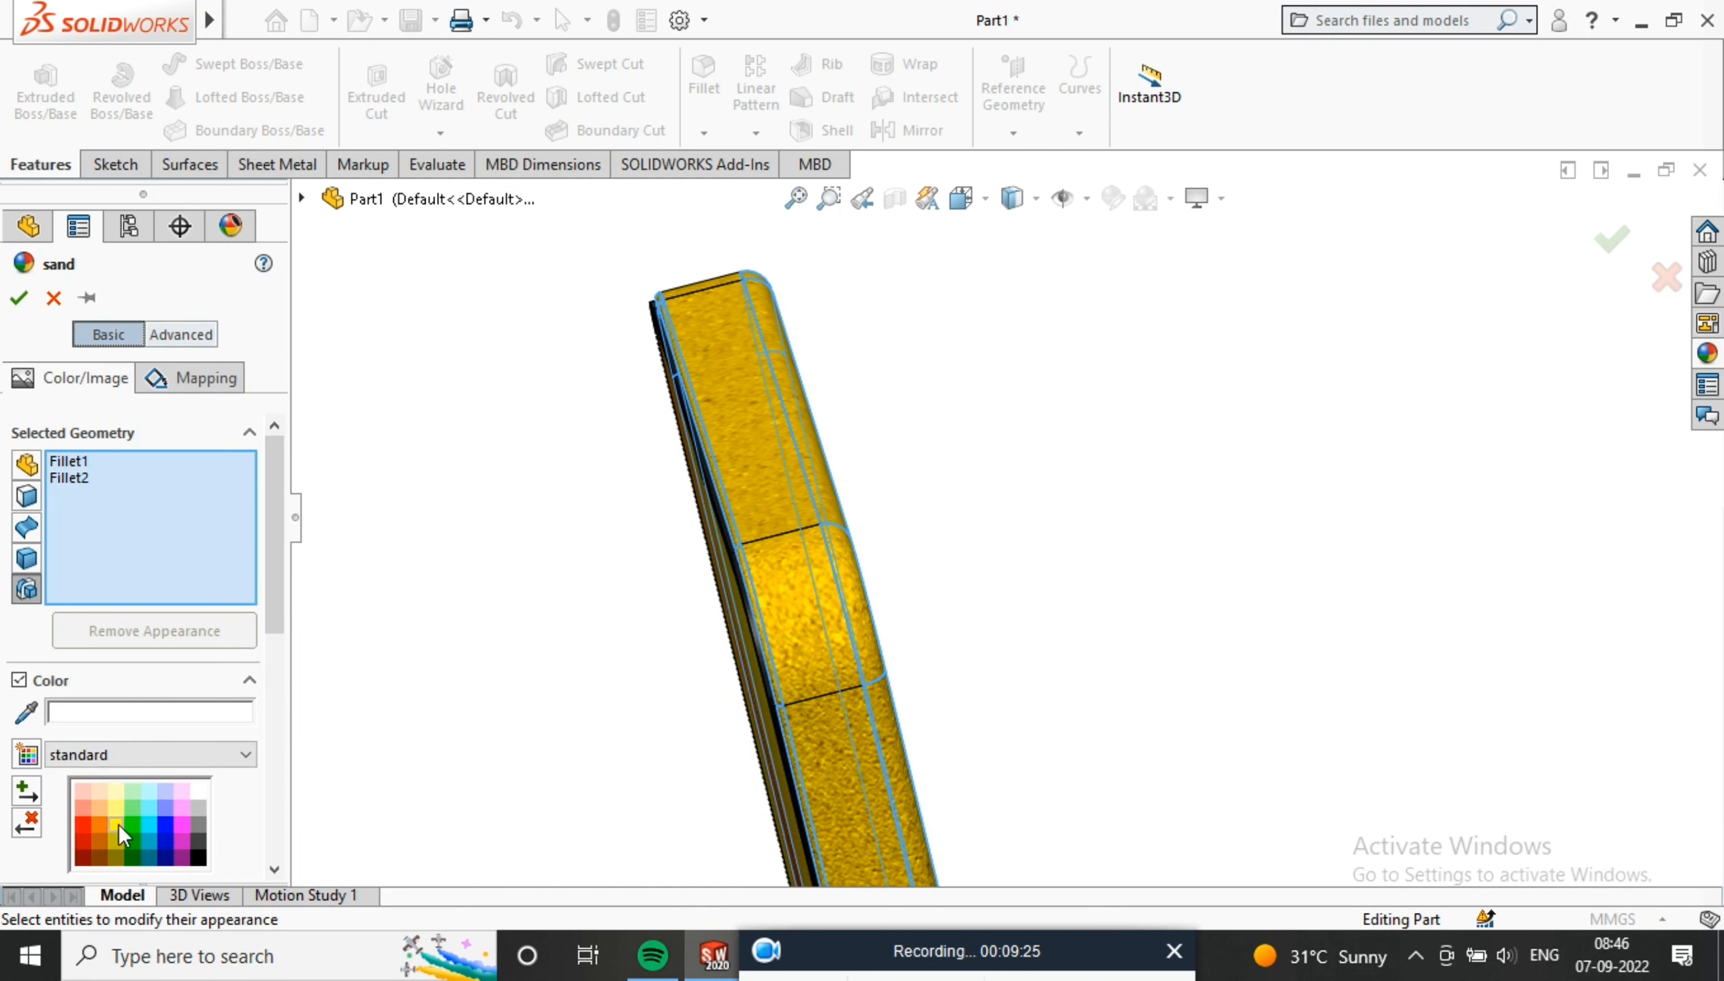
click(18, 299)
Open a new sketch on the phone's long flat side face, viewed straight on
middle_drag(848, 506, 778, 535)
scroll(948, 589, up, 3)
middle_drag(945, 600, 871, 583)
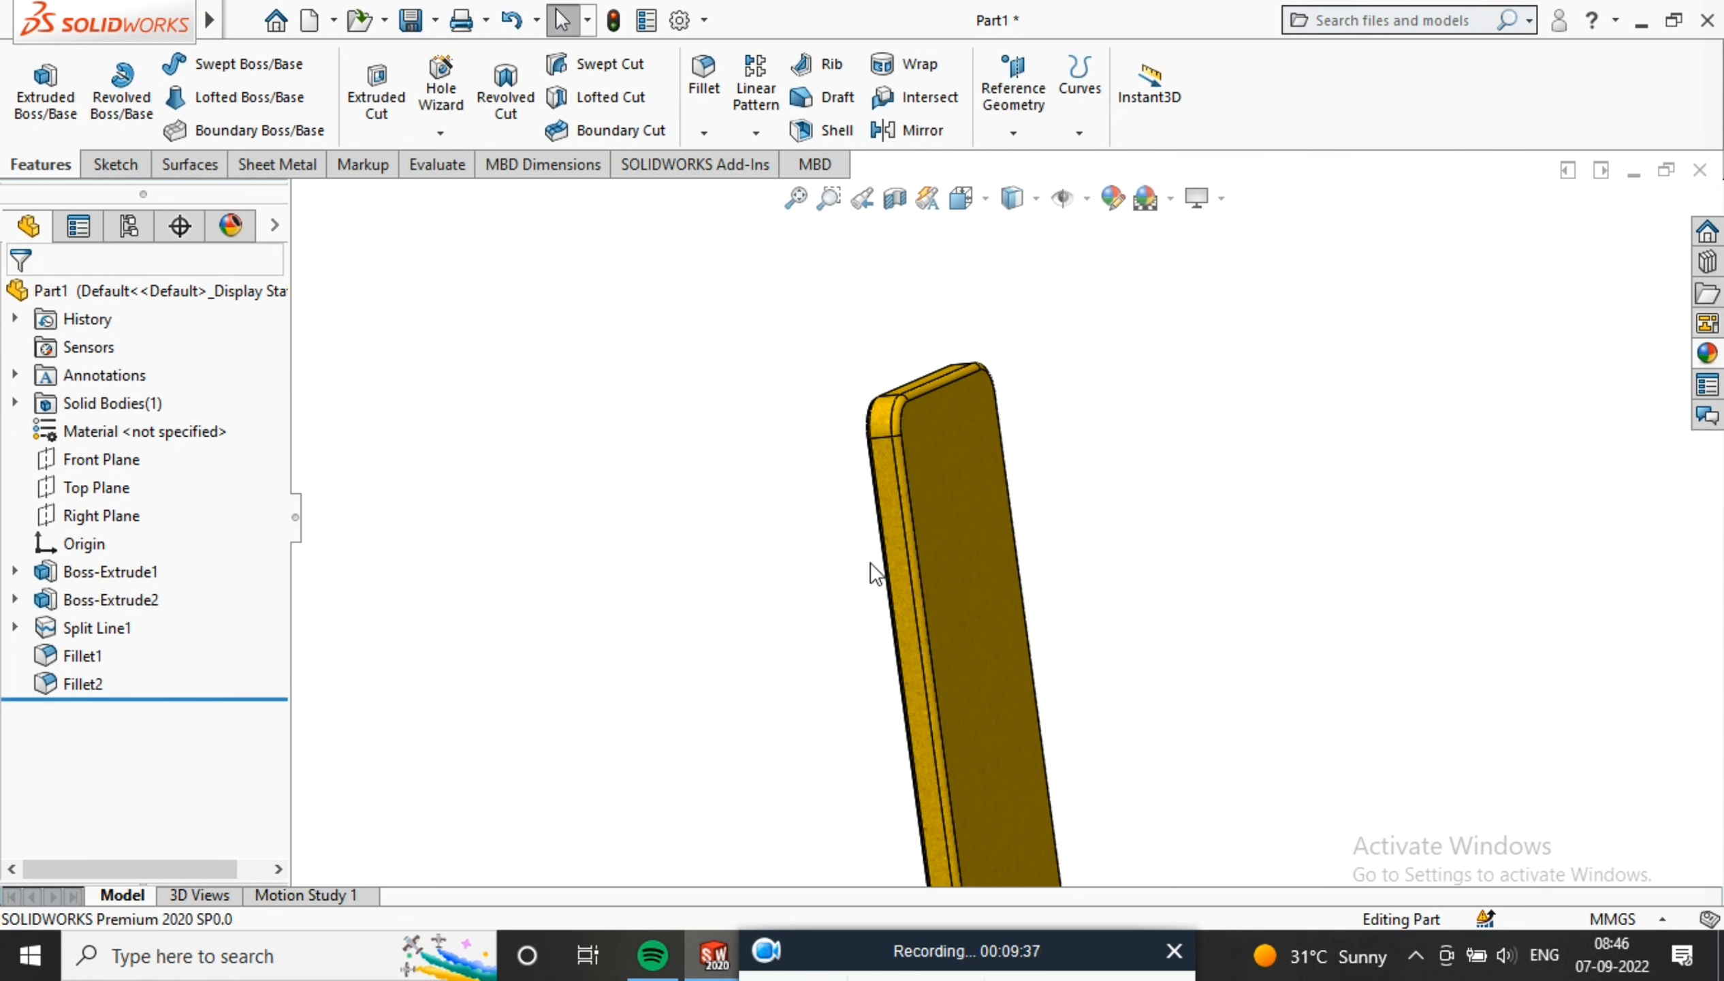
middle_drag(945, 361, 1120, 493)
scroll(1095, 472, down, 2)
click(1060, 445)
click(1287, 369)
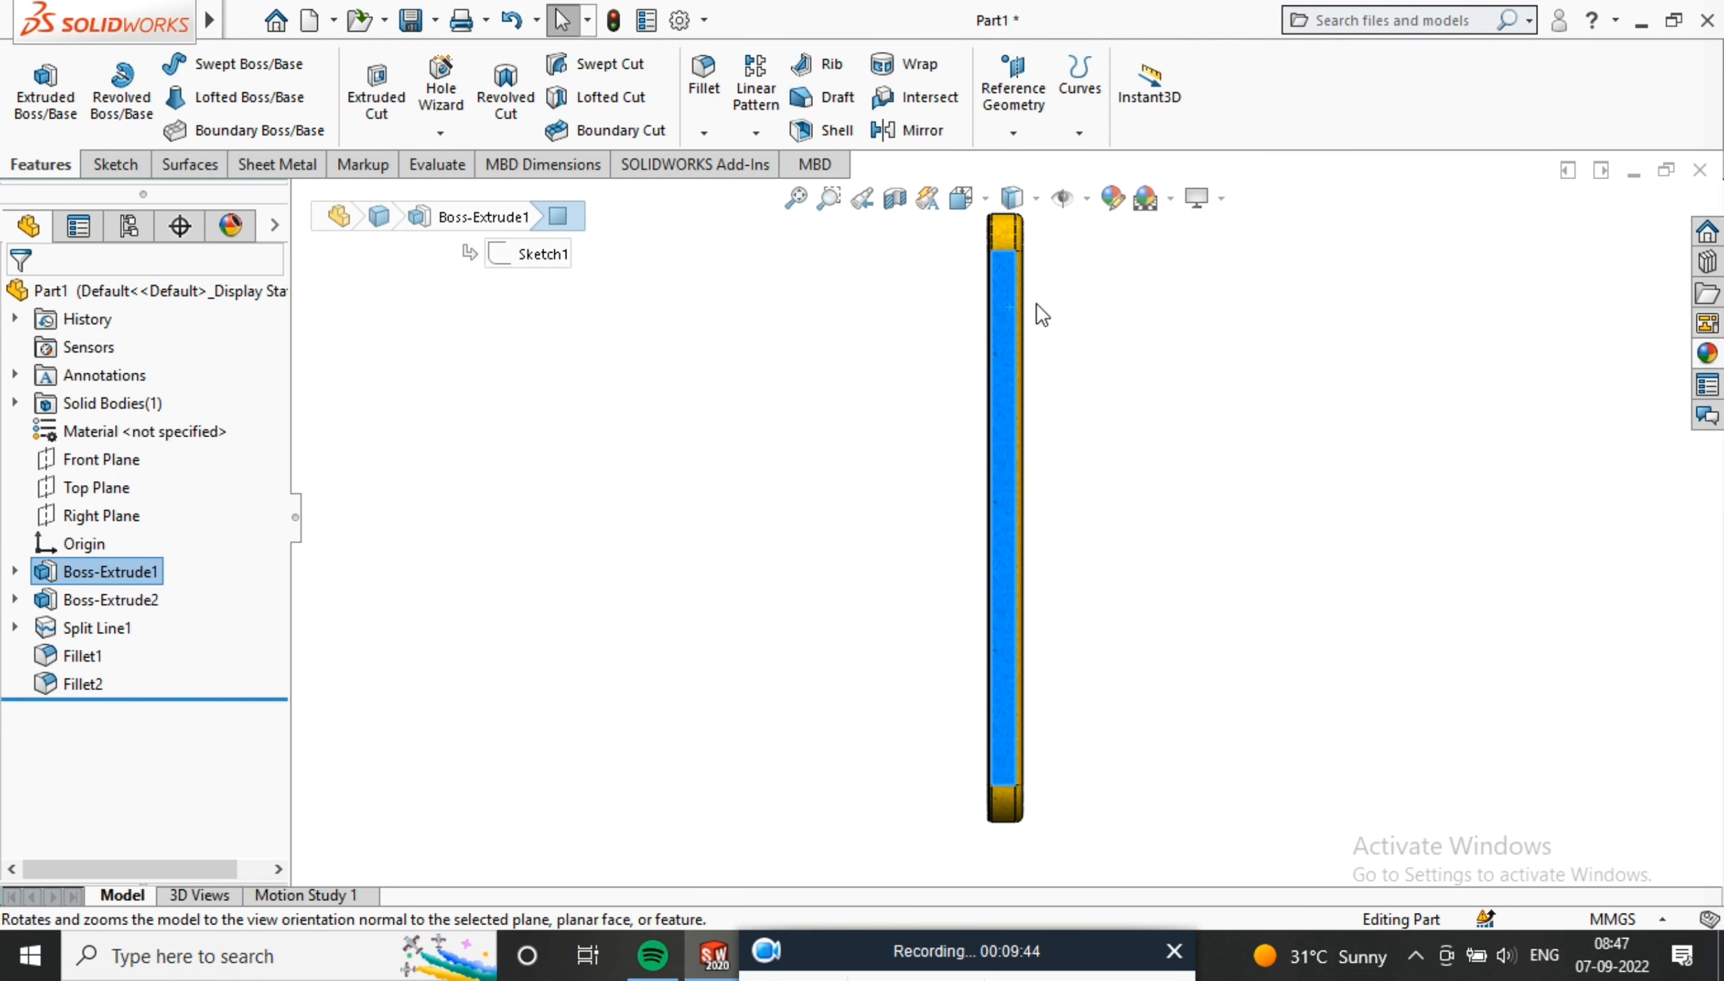
right_click(969, 327)
click(1027, 288)
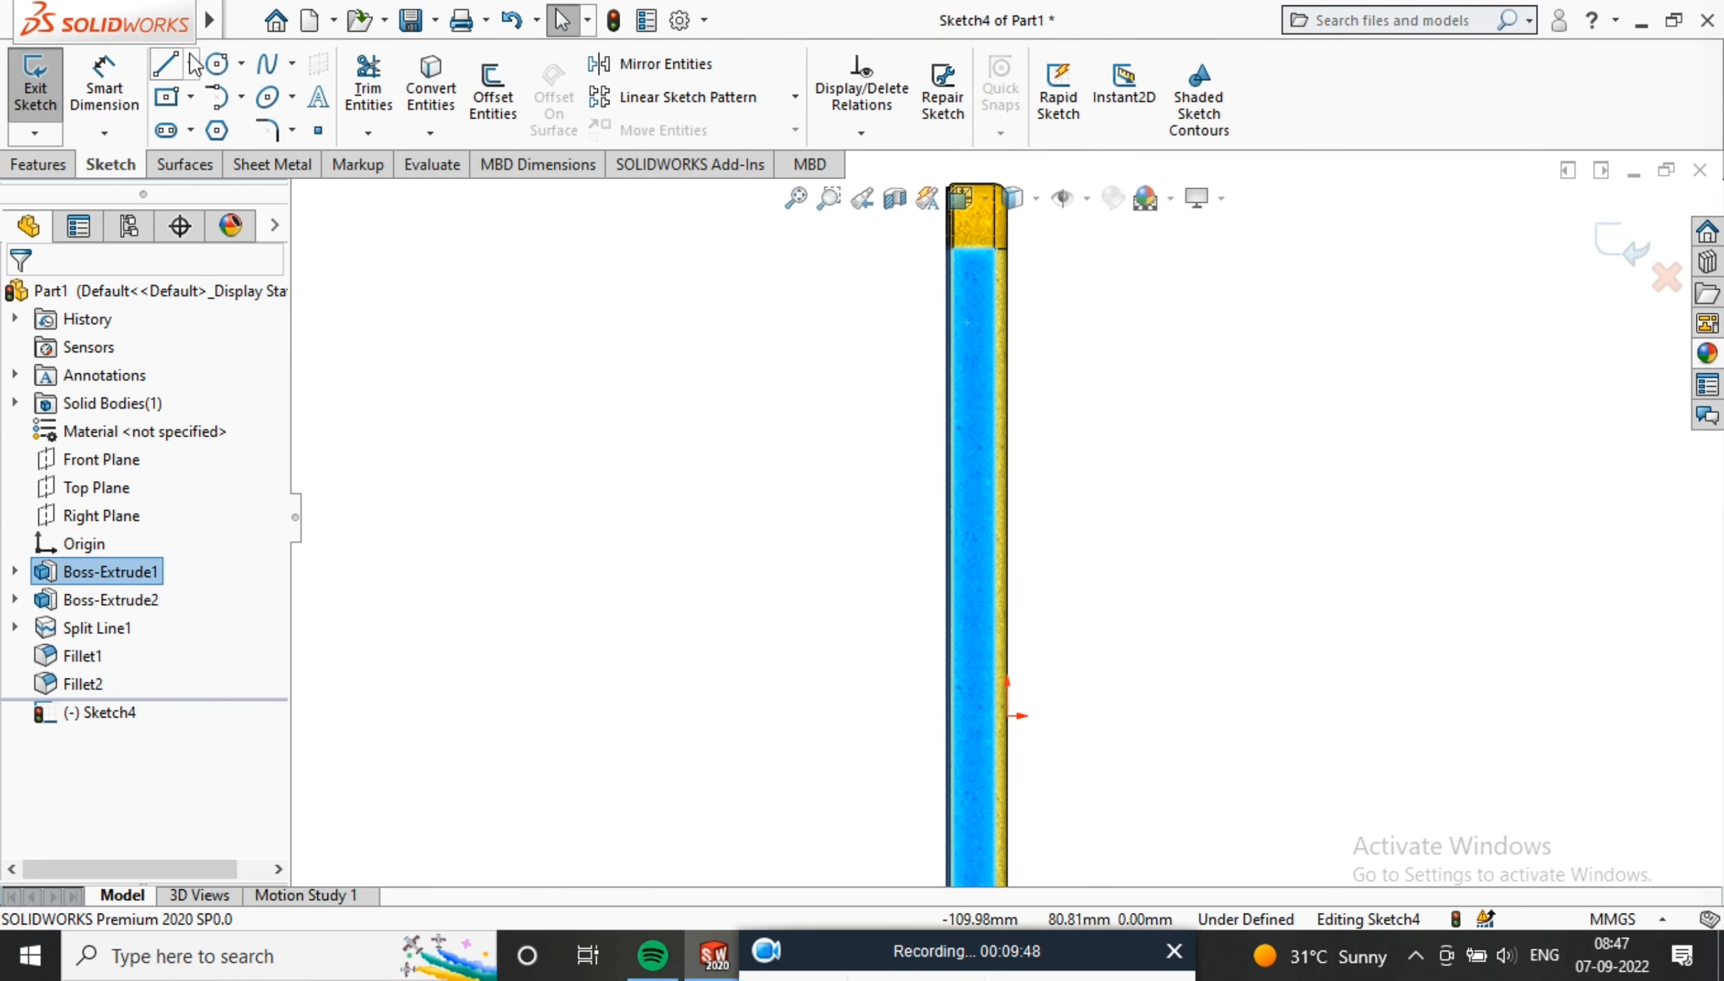
Sketch a vertical centerline along the middle of the side face, starting at the midpoint of its upper short edge
click(165, 63)
click(974, 248)
scroll(993, 362, up, 4)
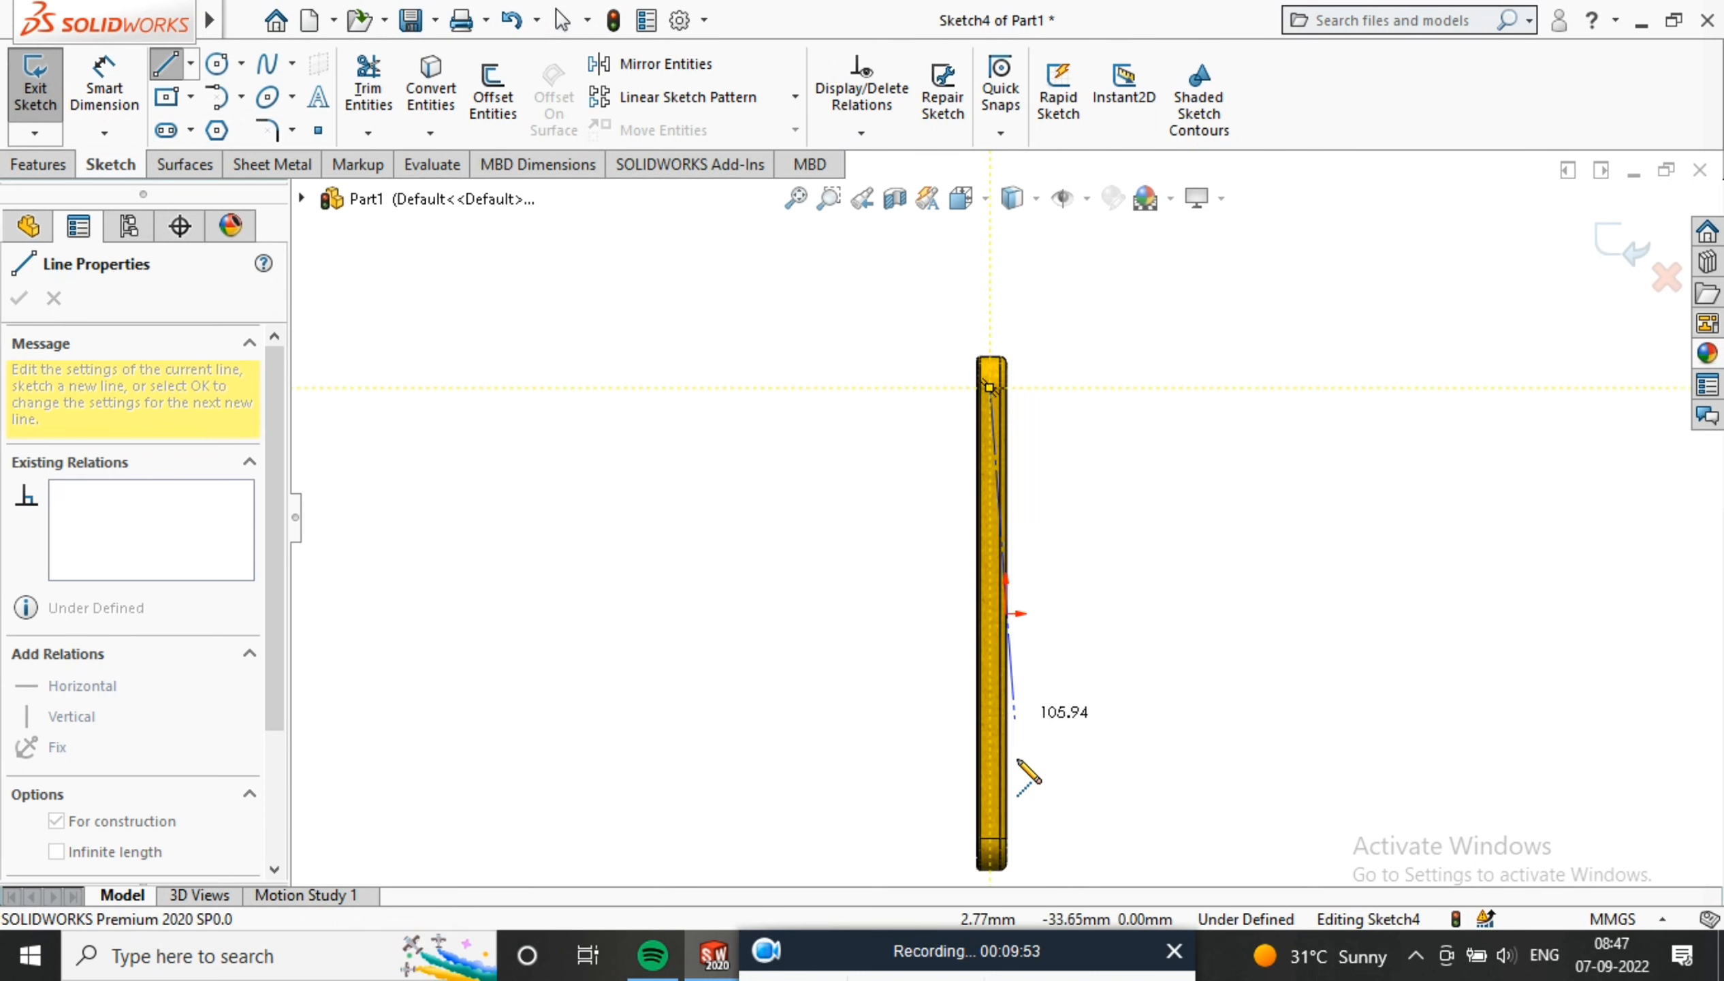
scroll(1012, 780, down, 4)
click(969, 589)
right_click(1128, 589)
click(1176, 543)
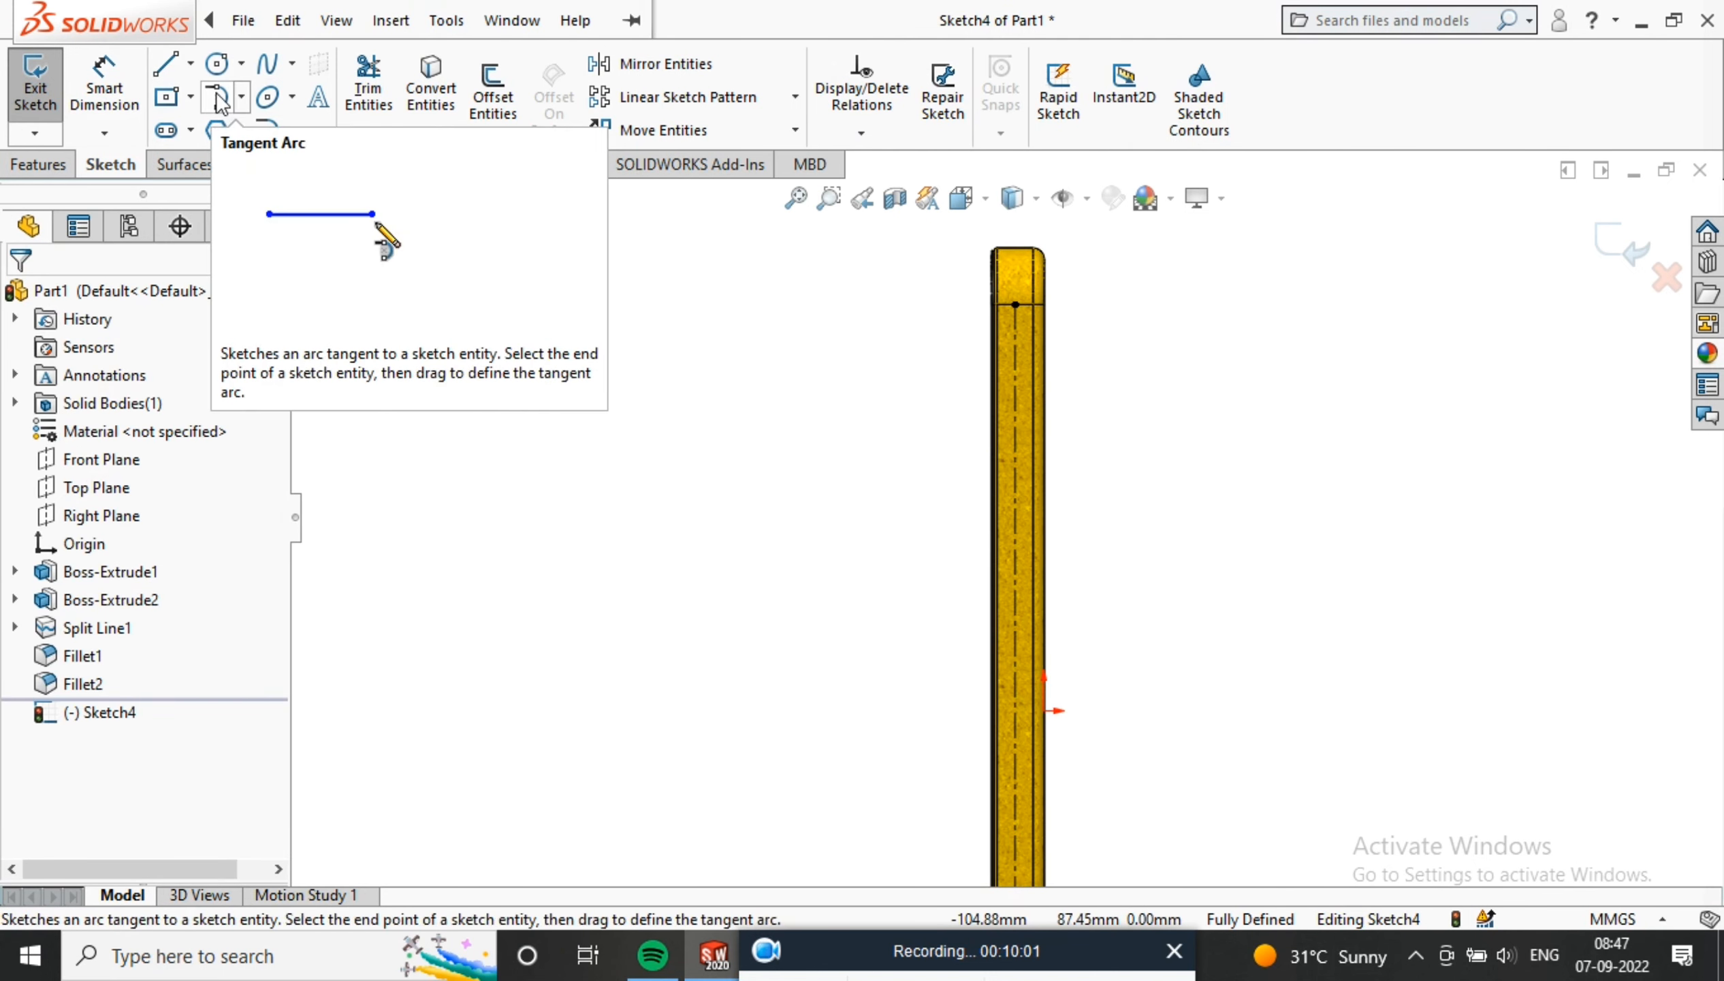
Sketch two vertical straight slots on the centerline, a longer one above a shorter one, in the upper half of the side face
click(166, 131)
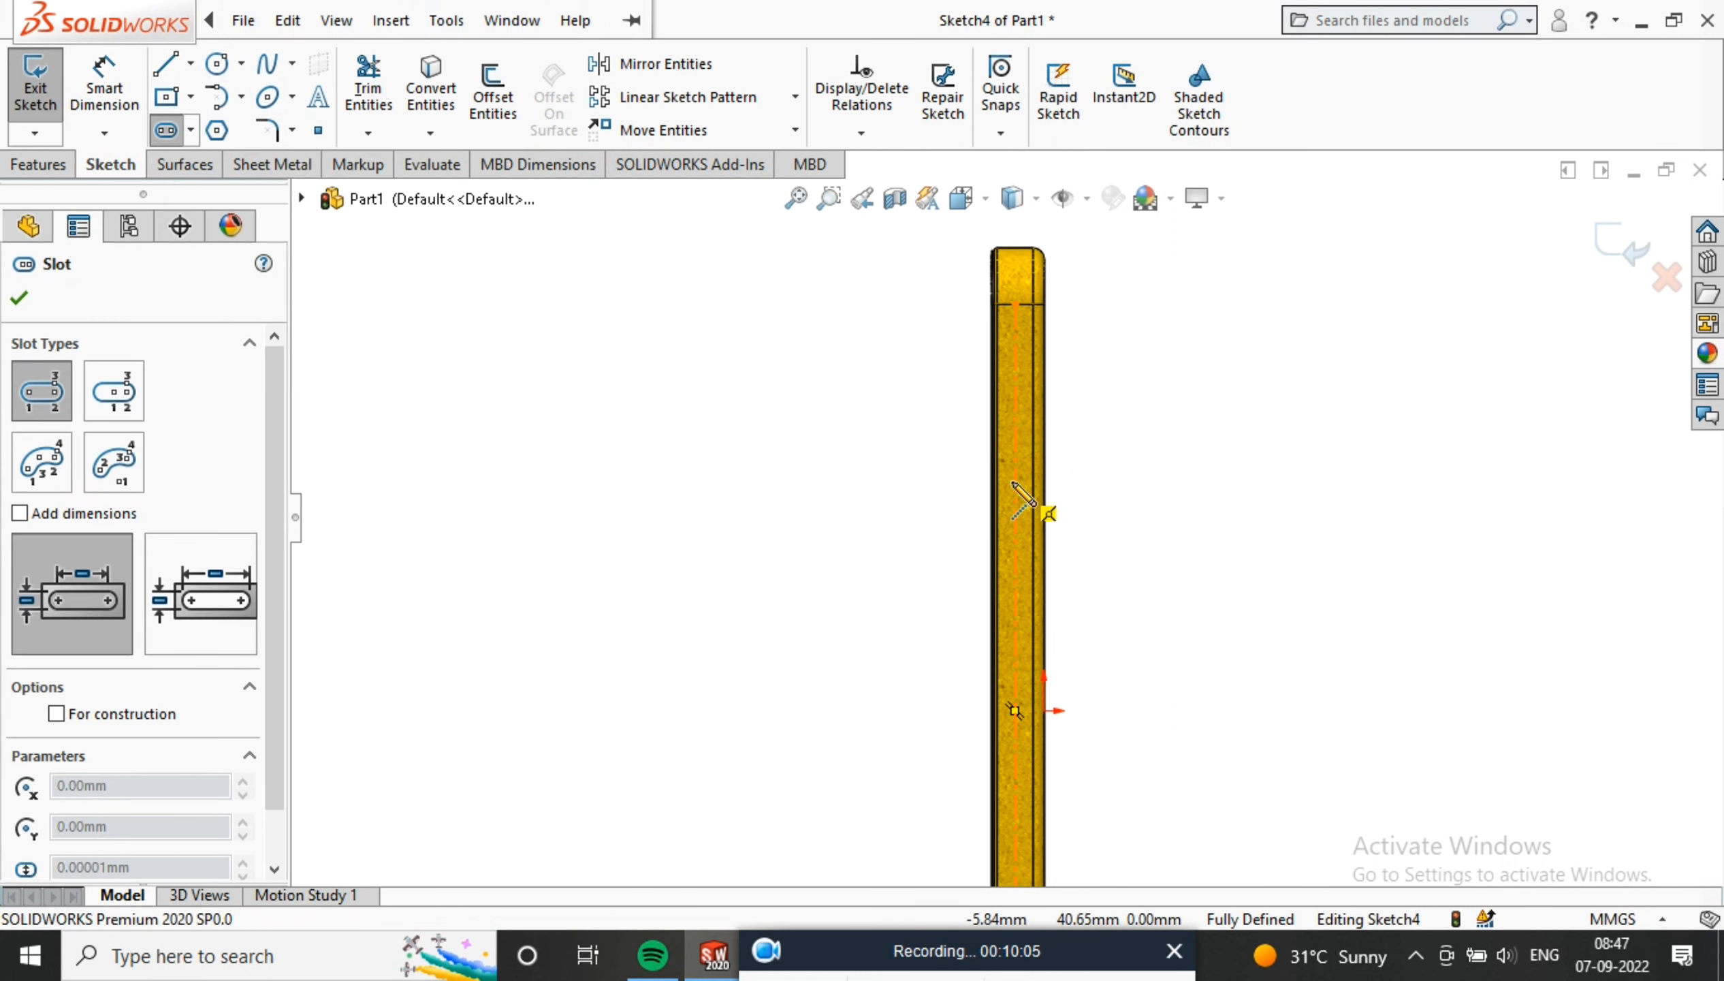
click(1016, 568)
click(1024, 648)
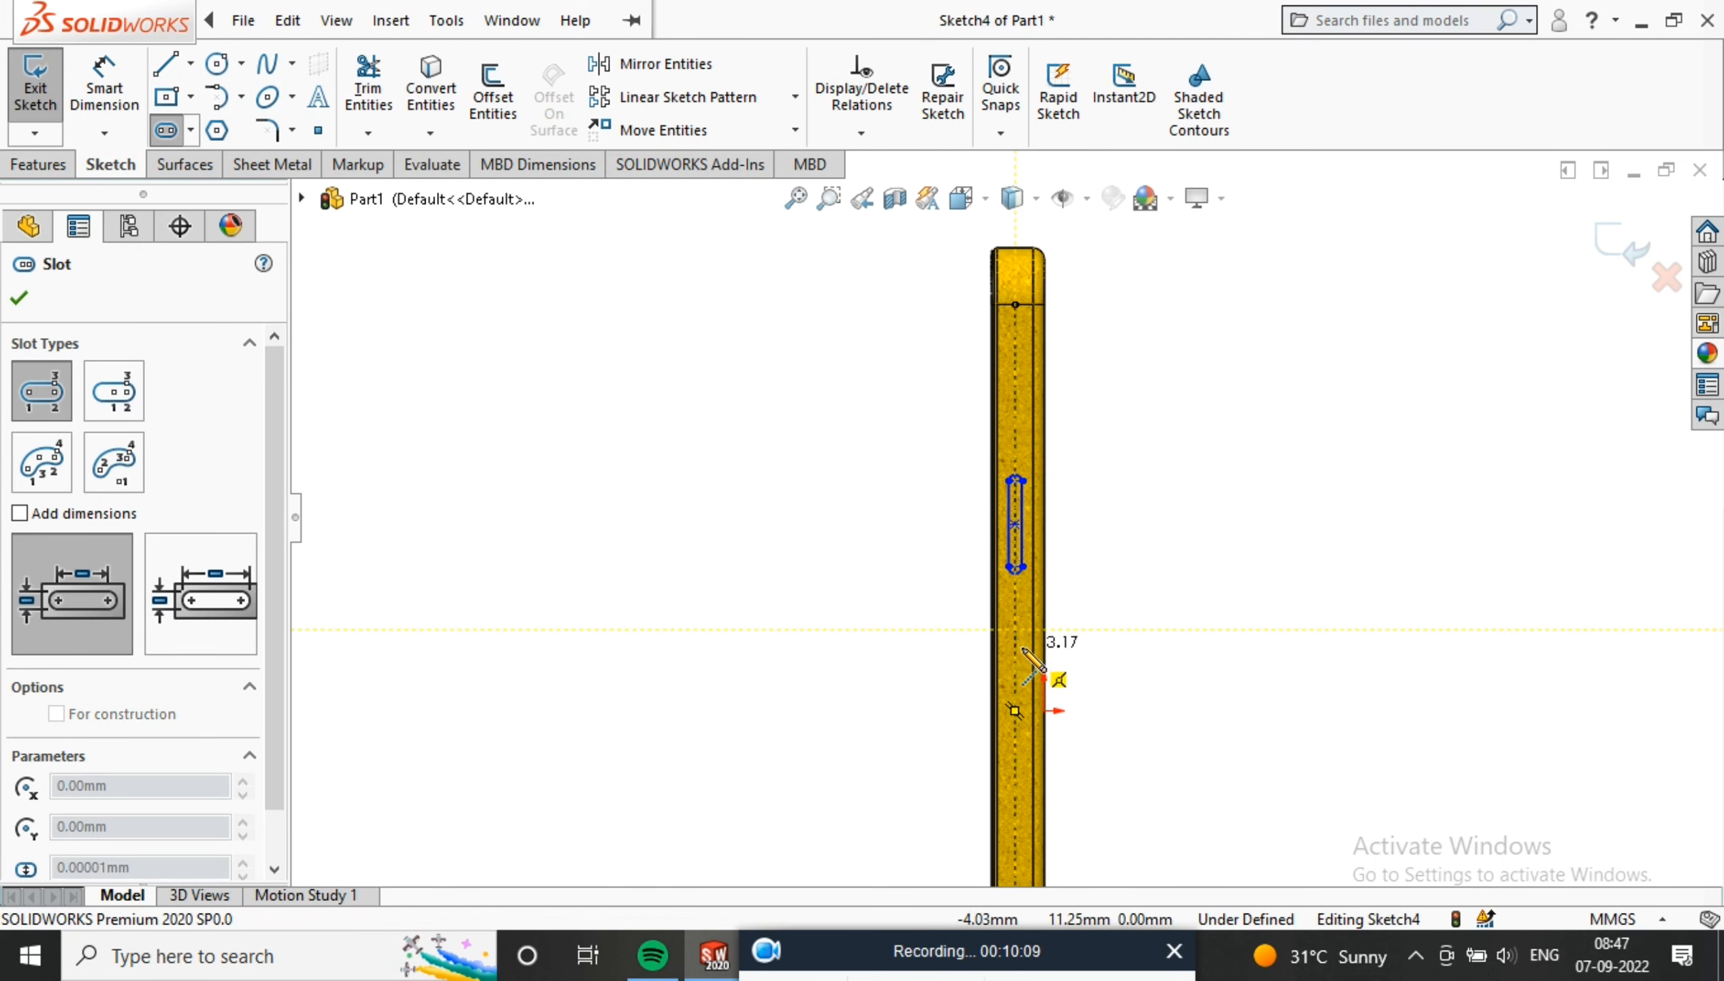
click(1016, 685)
click(1024, 692)
Dimension the end radius of both slots to 1 mm
click(105, 67)
scroll(1032, 513, down, 3)
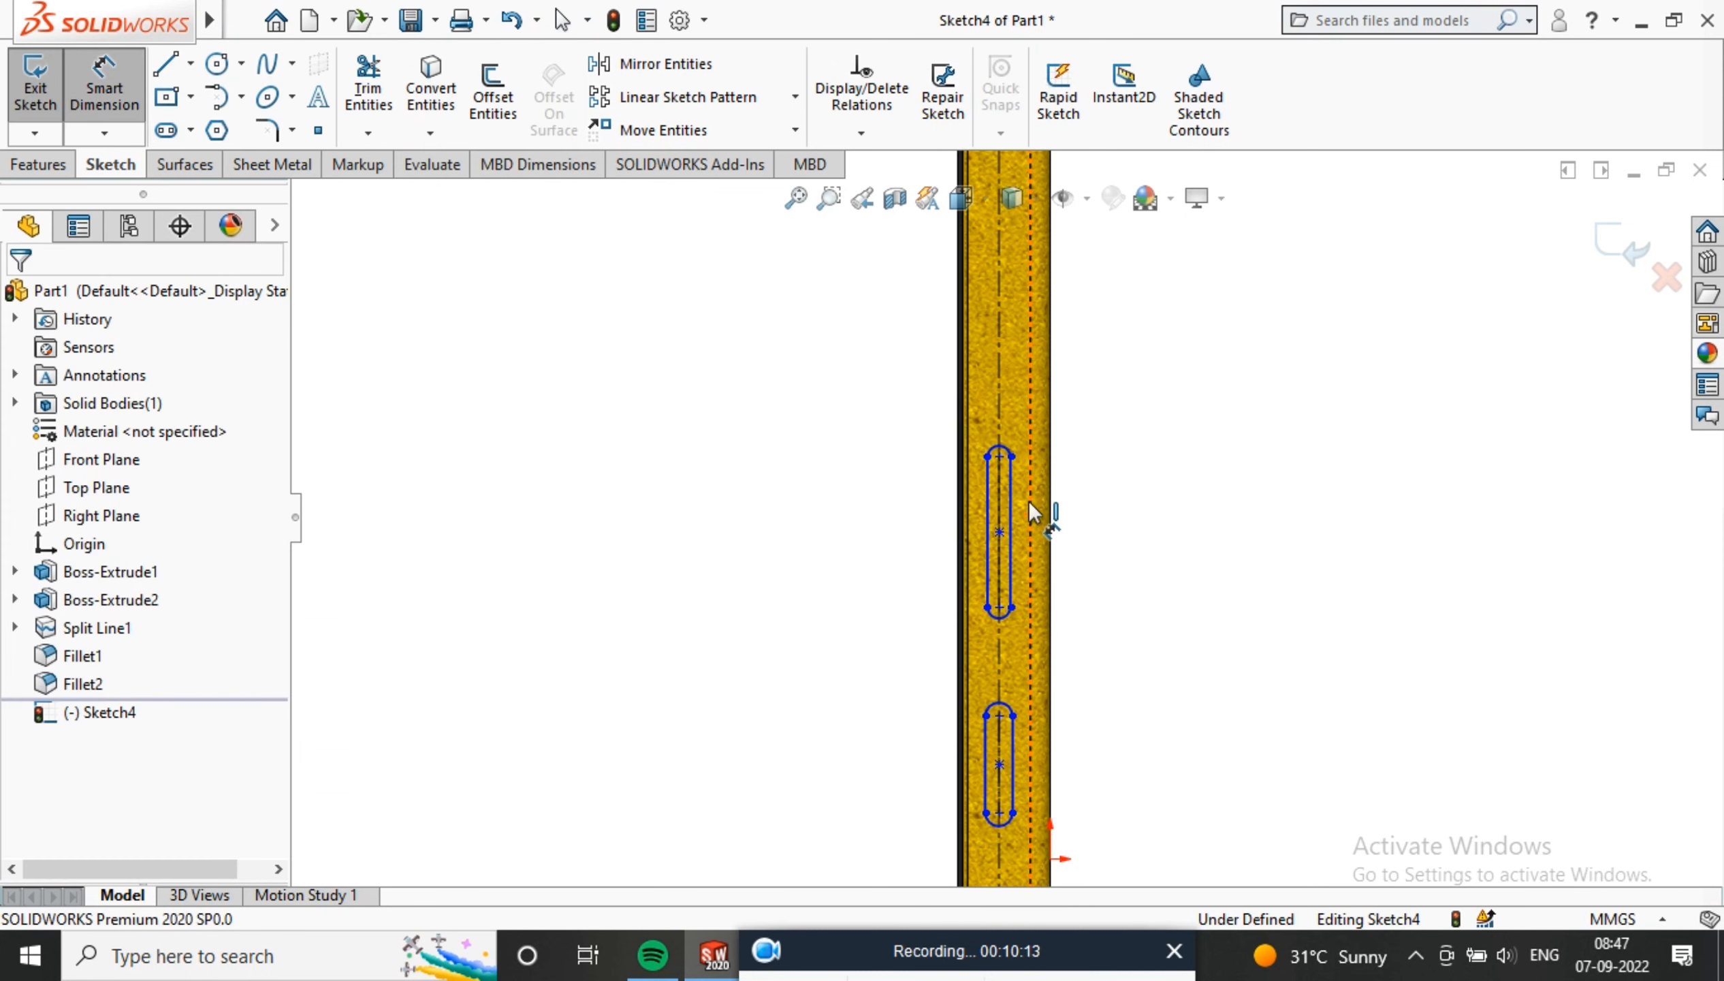
click(1008, 447)
click(1140, 337)
text(1.17177462mm)
key(Return)
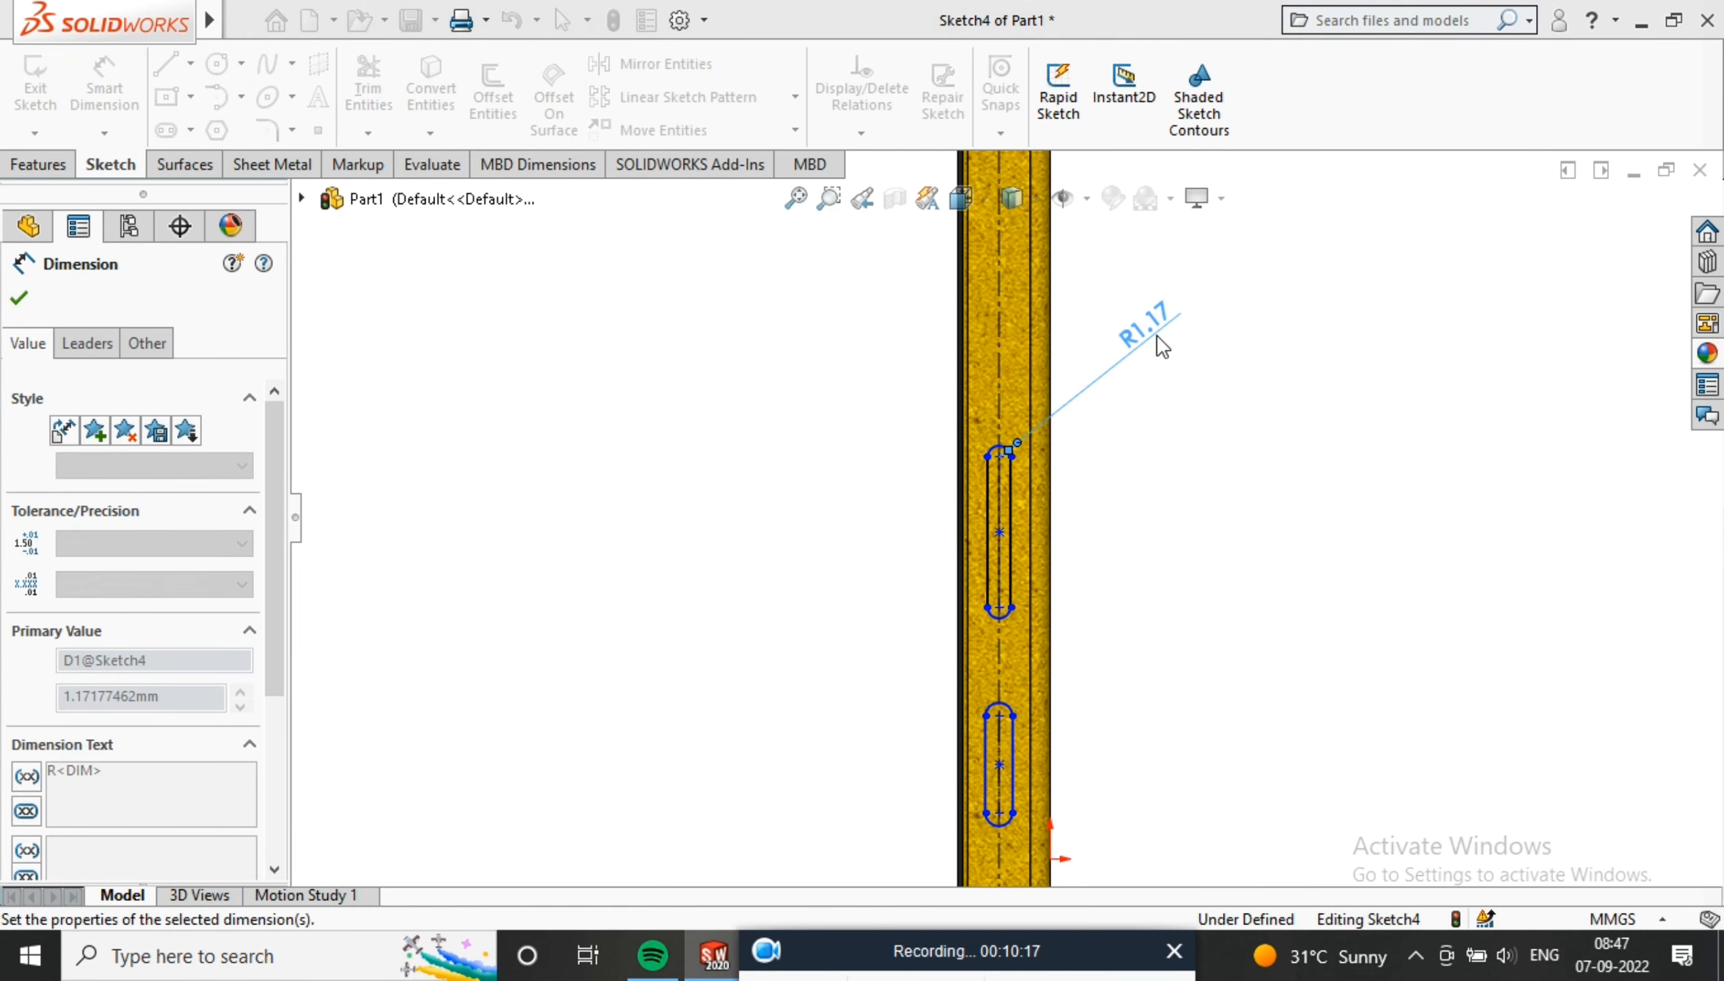
click(1011, 709)
click(1202, 577)
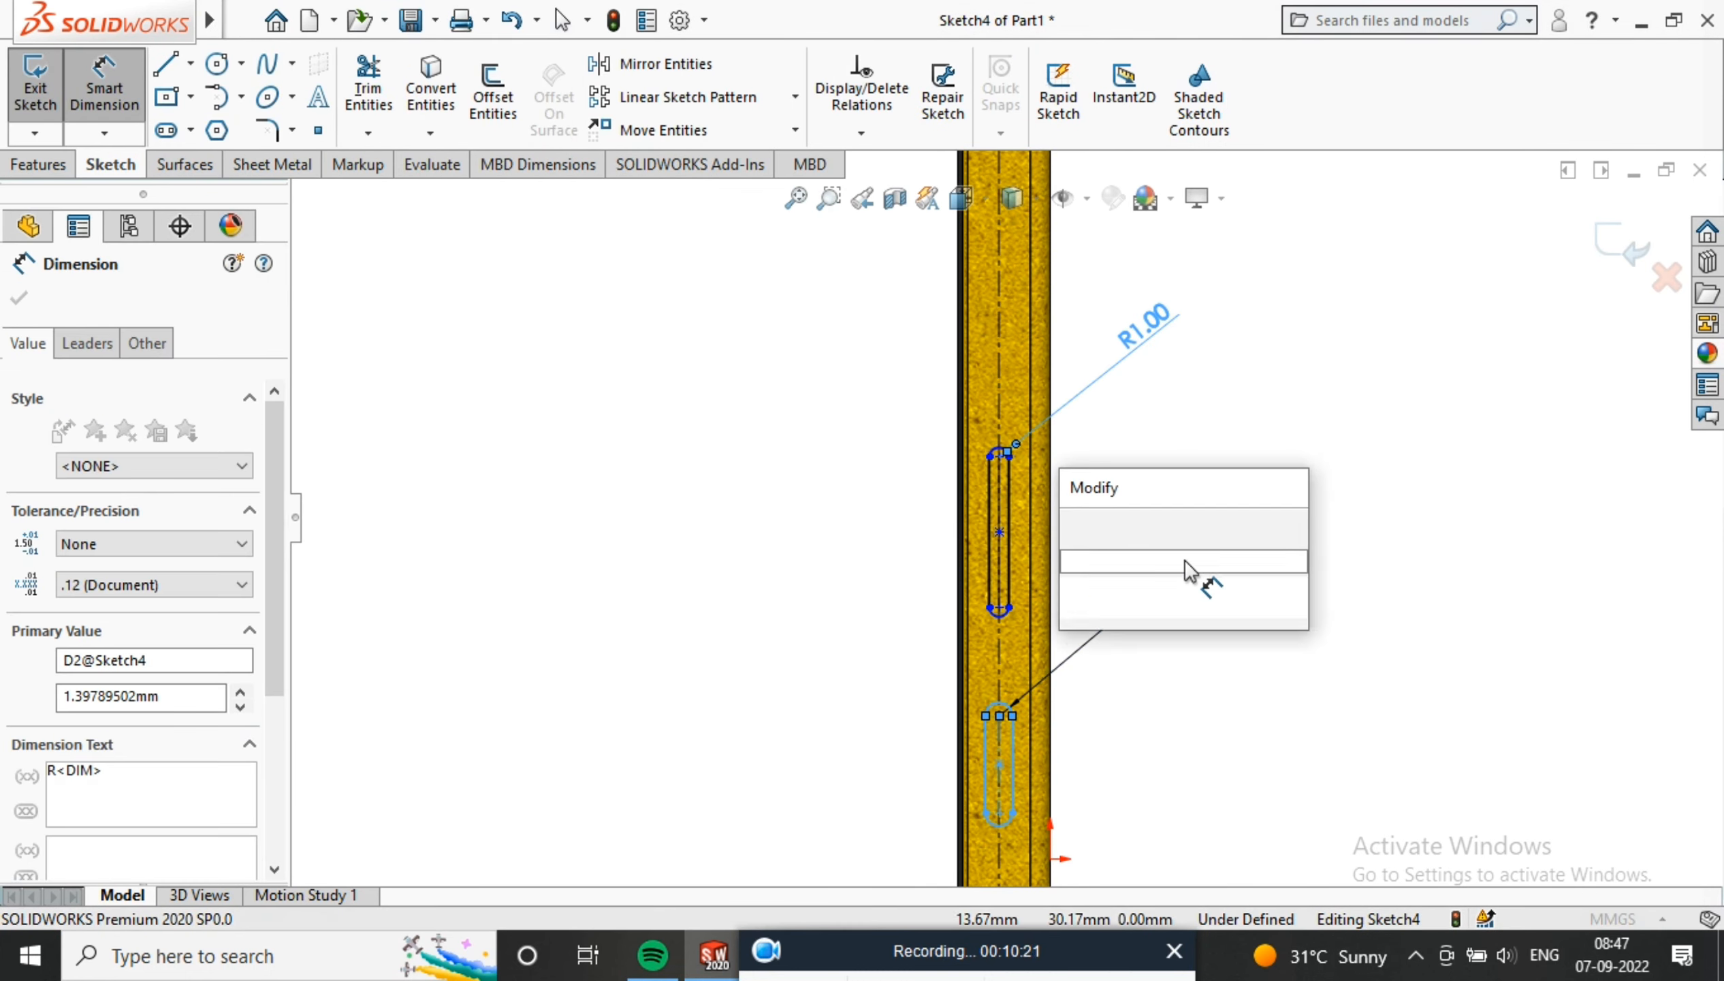
text(1)
key(Return)
Dimension the distance between the facing arc centres of the two slots to 10 mm
scroll(1017, 599, down, 3)
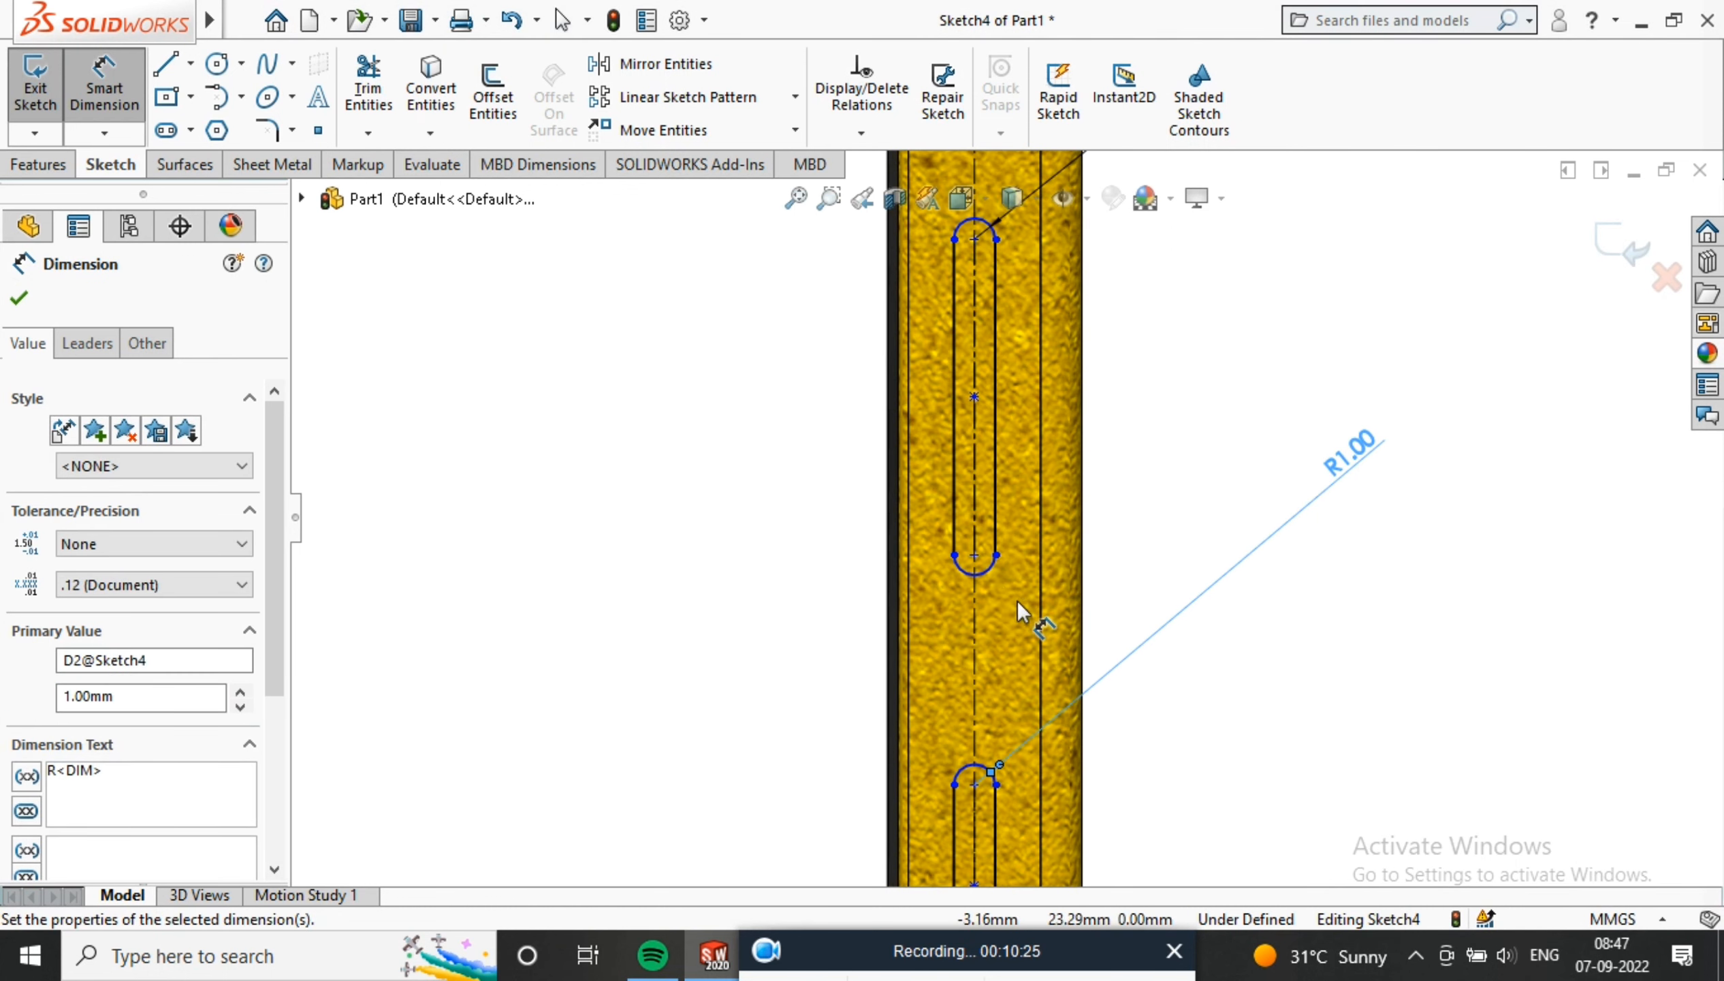
click(990, 697)
click(975, 776)
click(1204, 660)
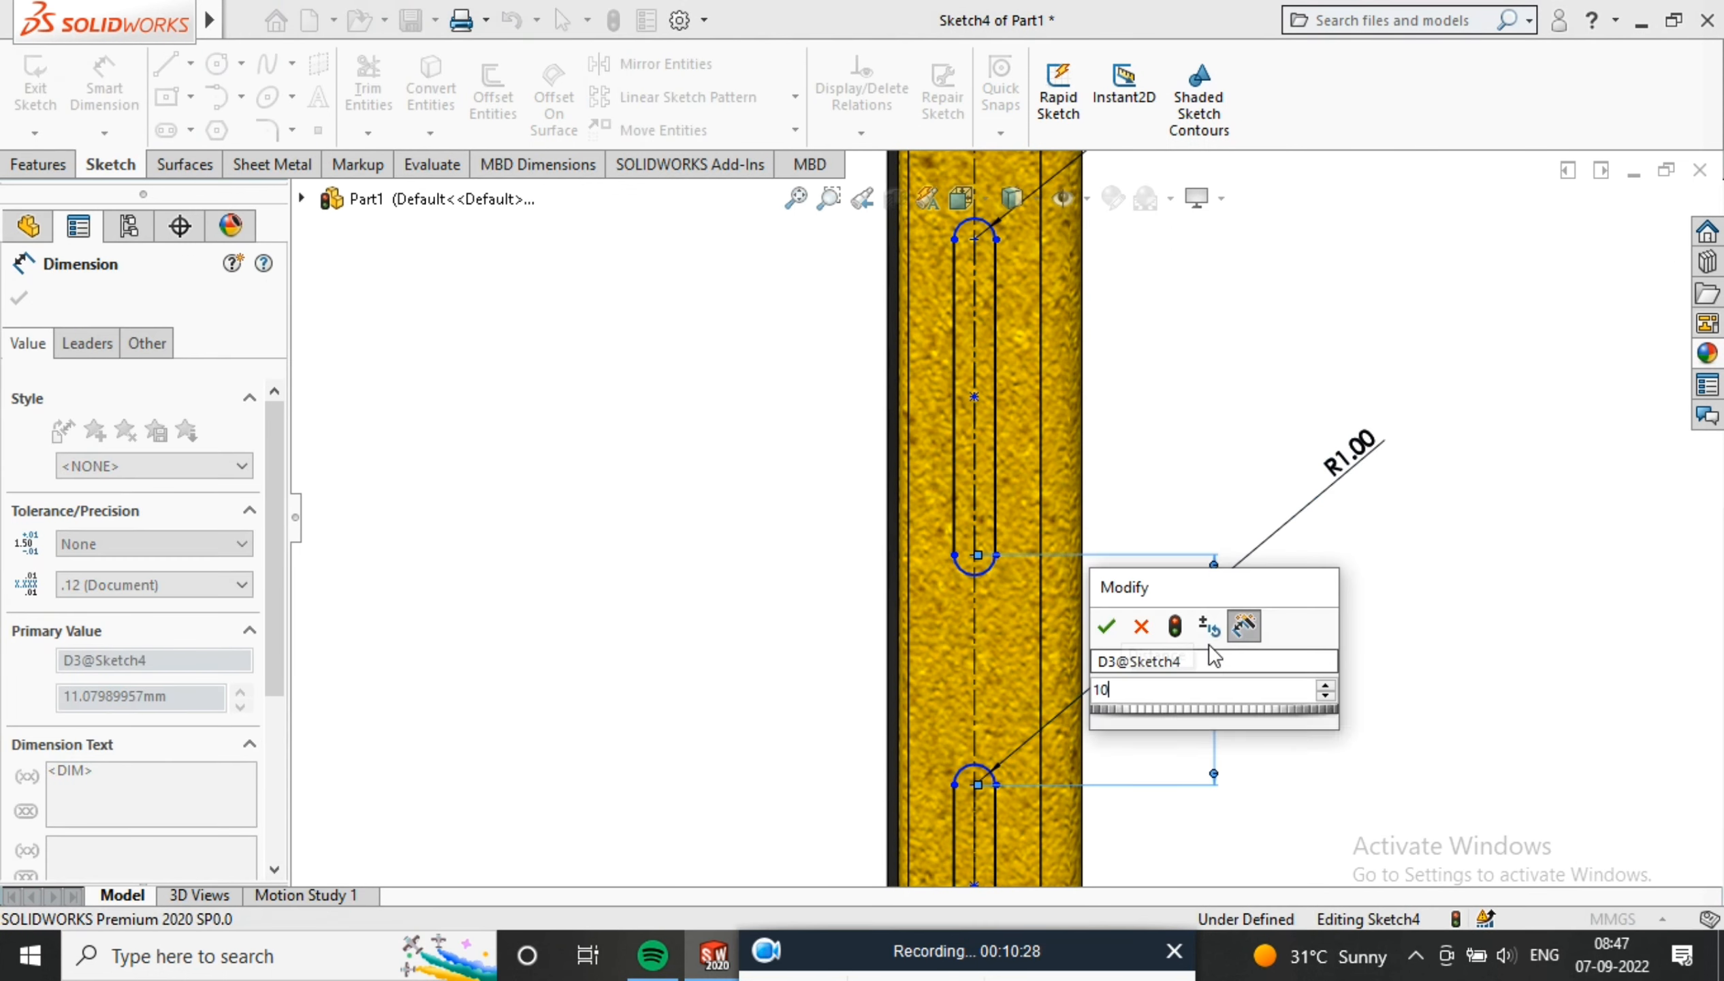
key(Return)
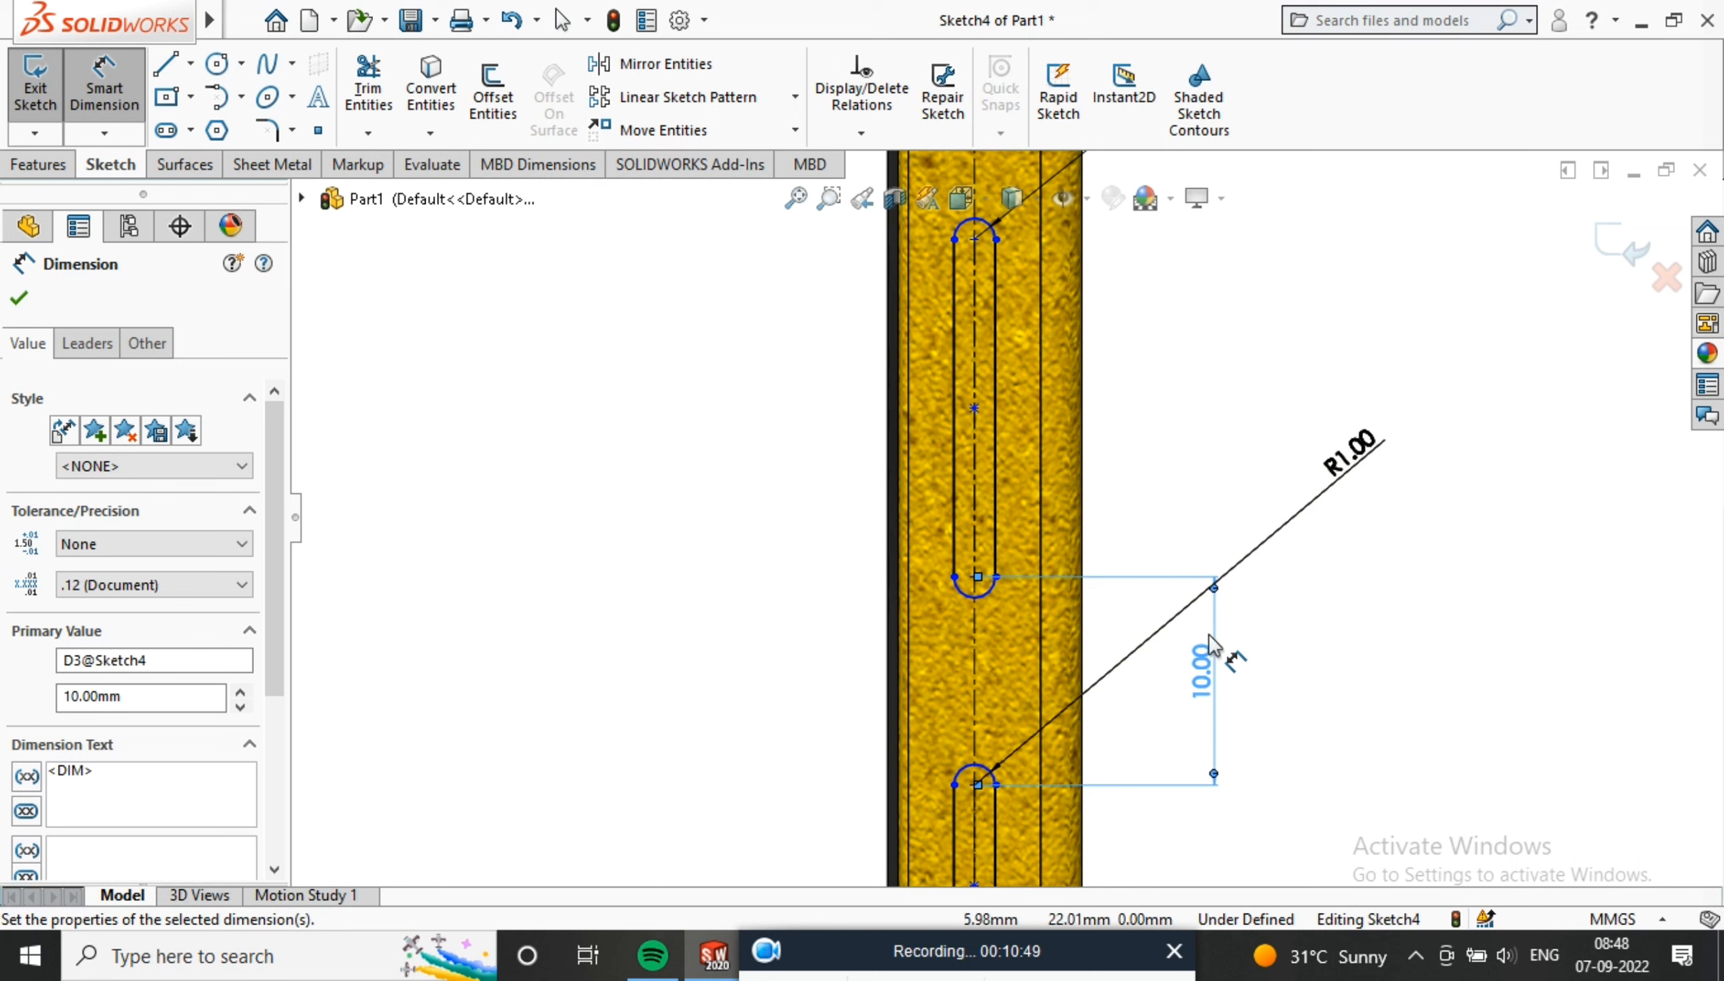
Dimension the distance from the face's upper edge to the upper slot's top arc centre to 25 mm
scroll(1209, 643, up, 3)
scroll(1095, 442, down, 3)
scroll(1077, 455, up, 3)
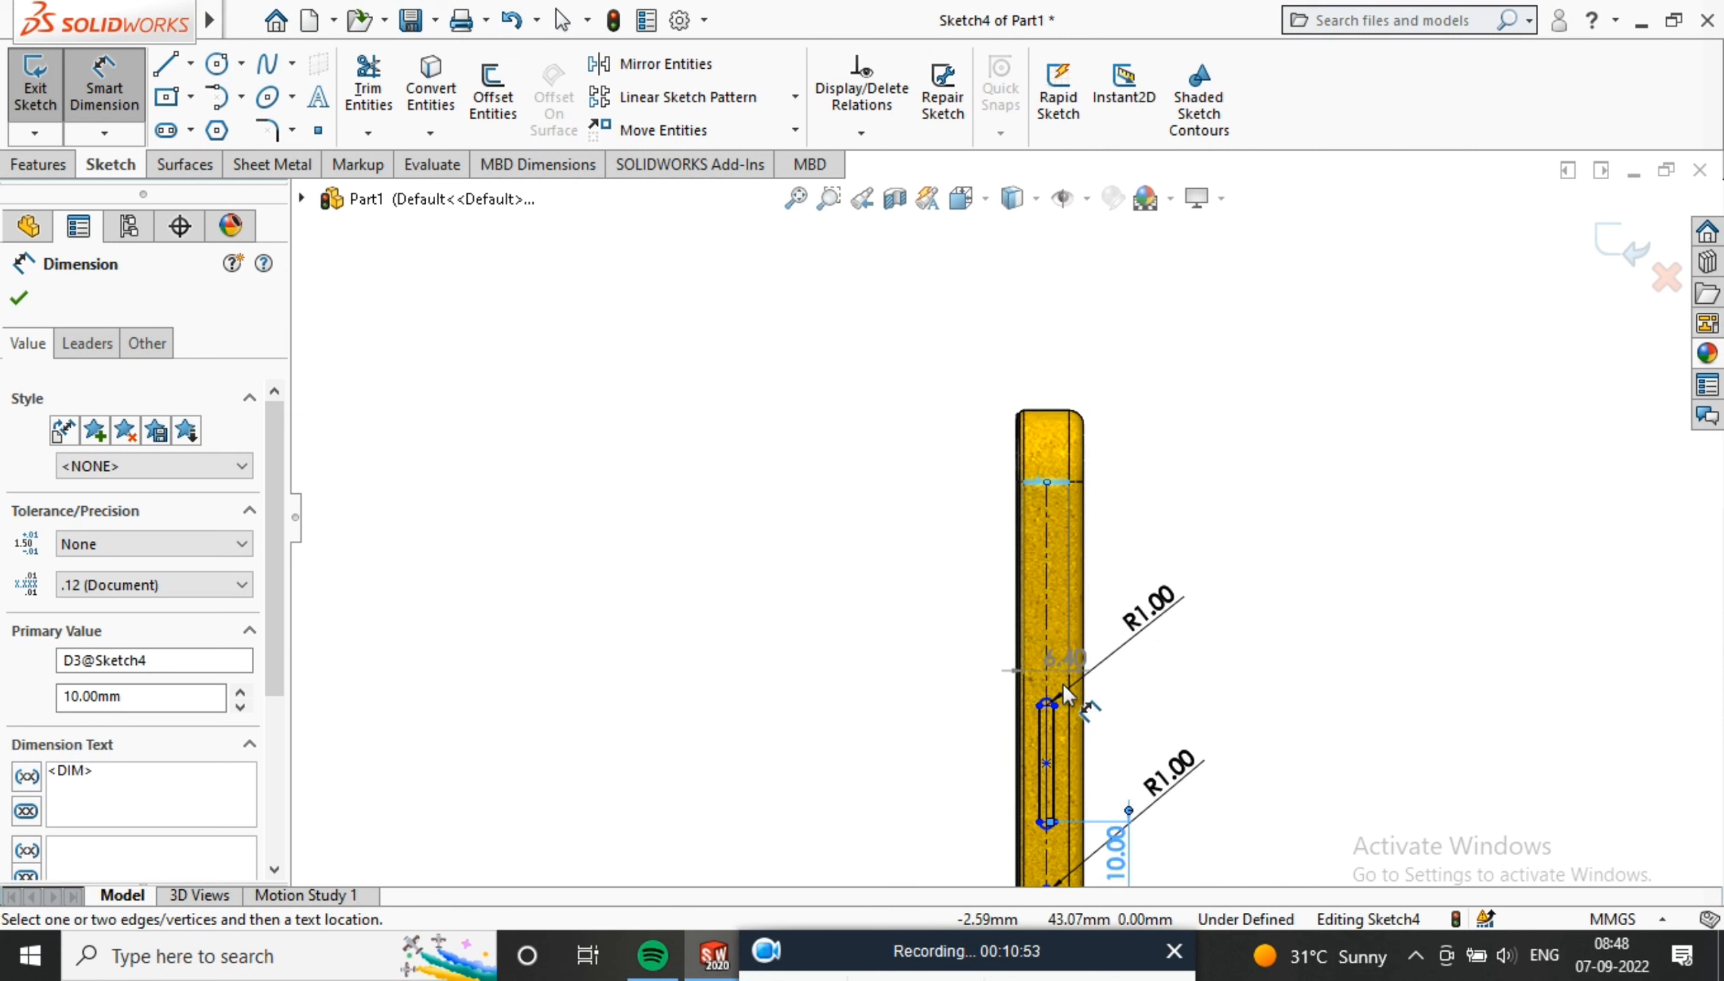
scroll(1047, 677, down, 3)
click(1010, 656)
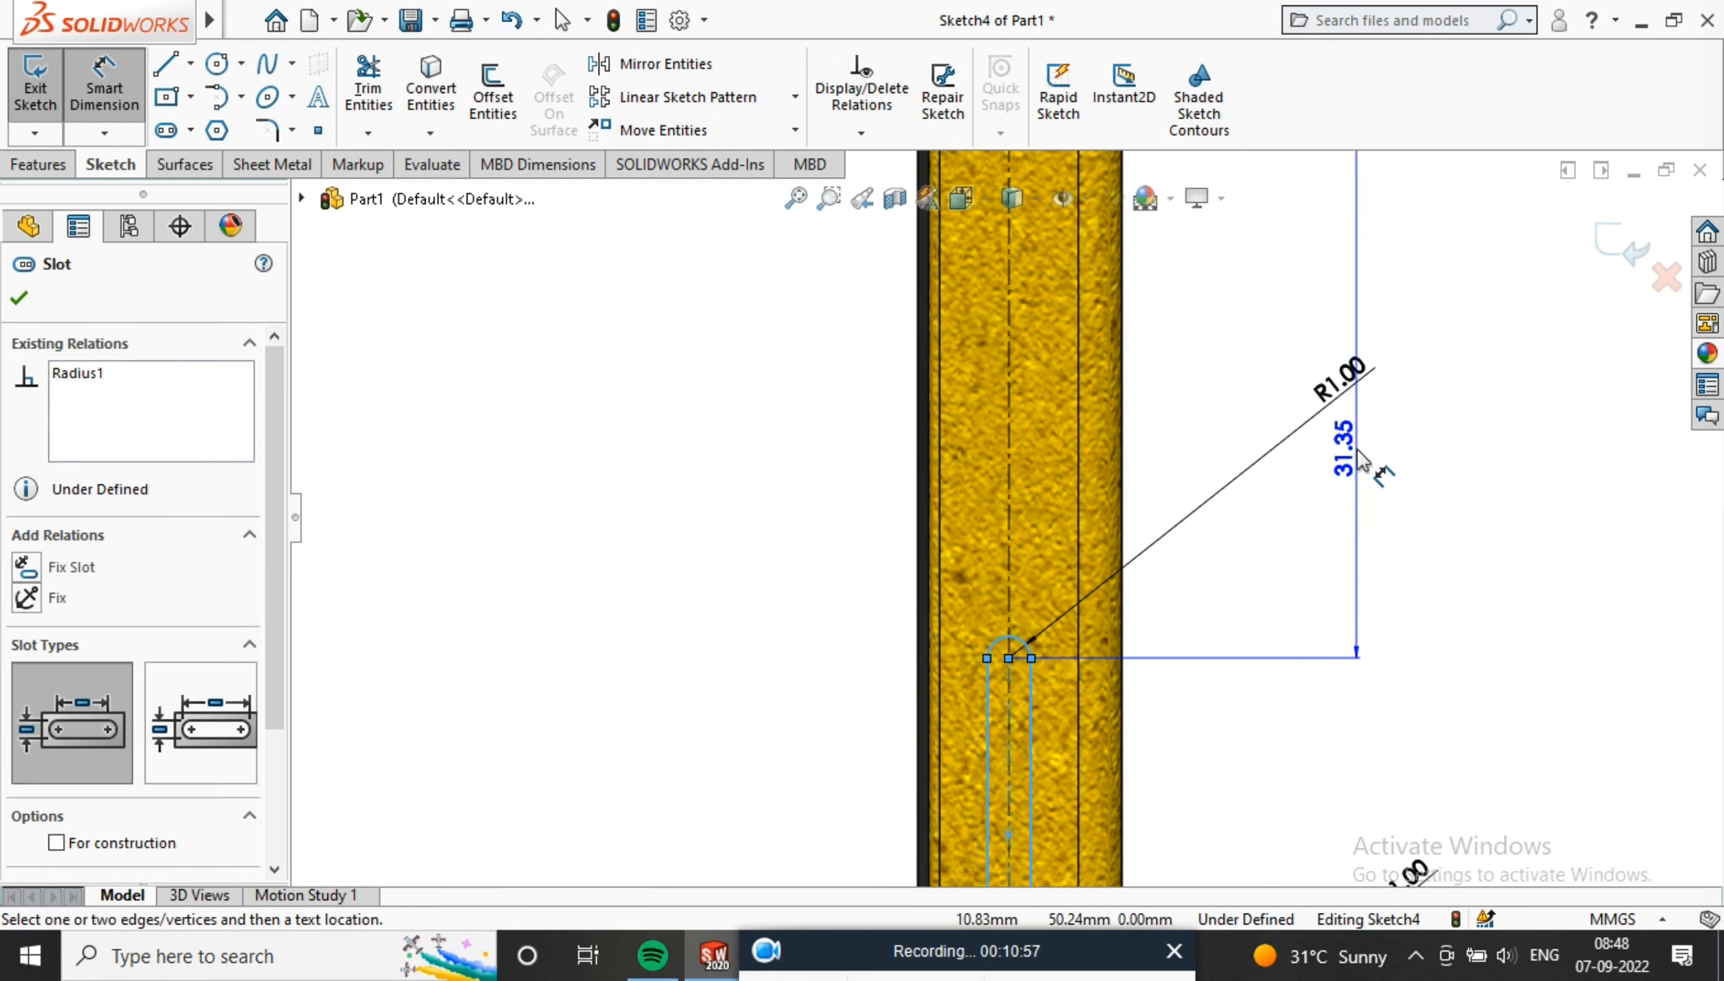
click(1363, 460)
text(25)
key(Return)
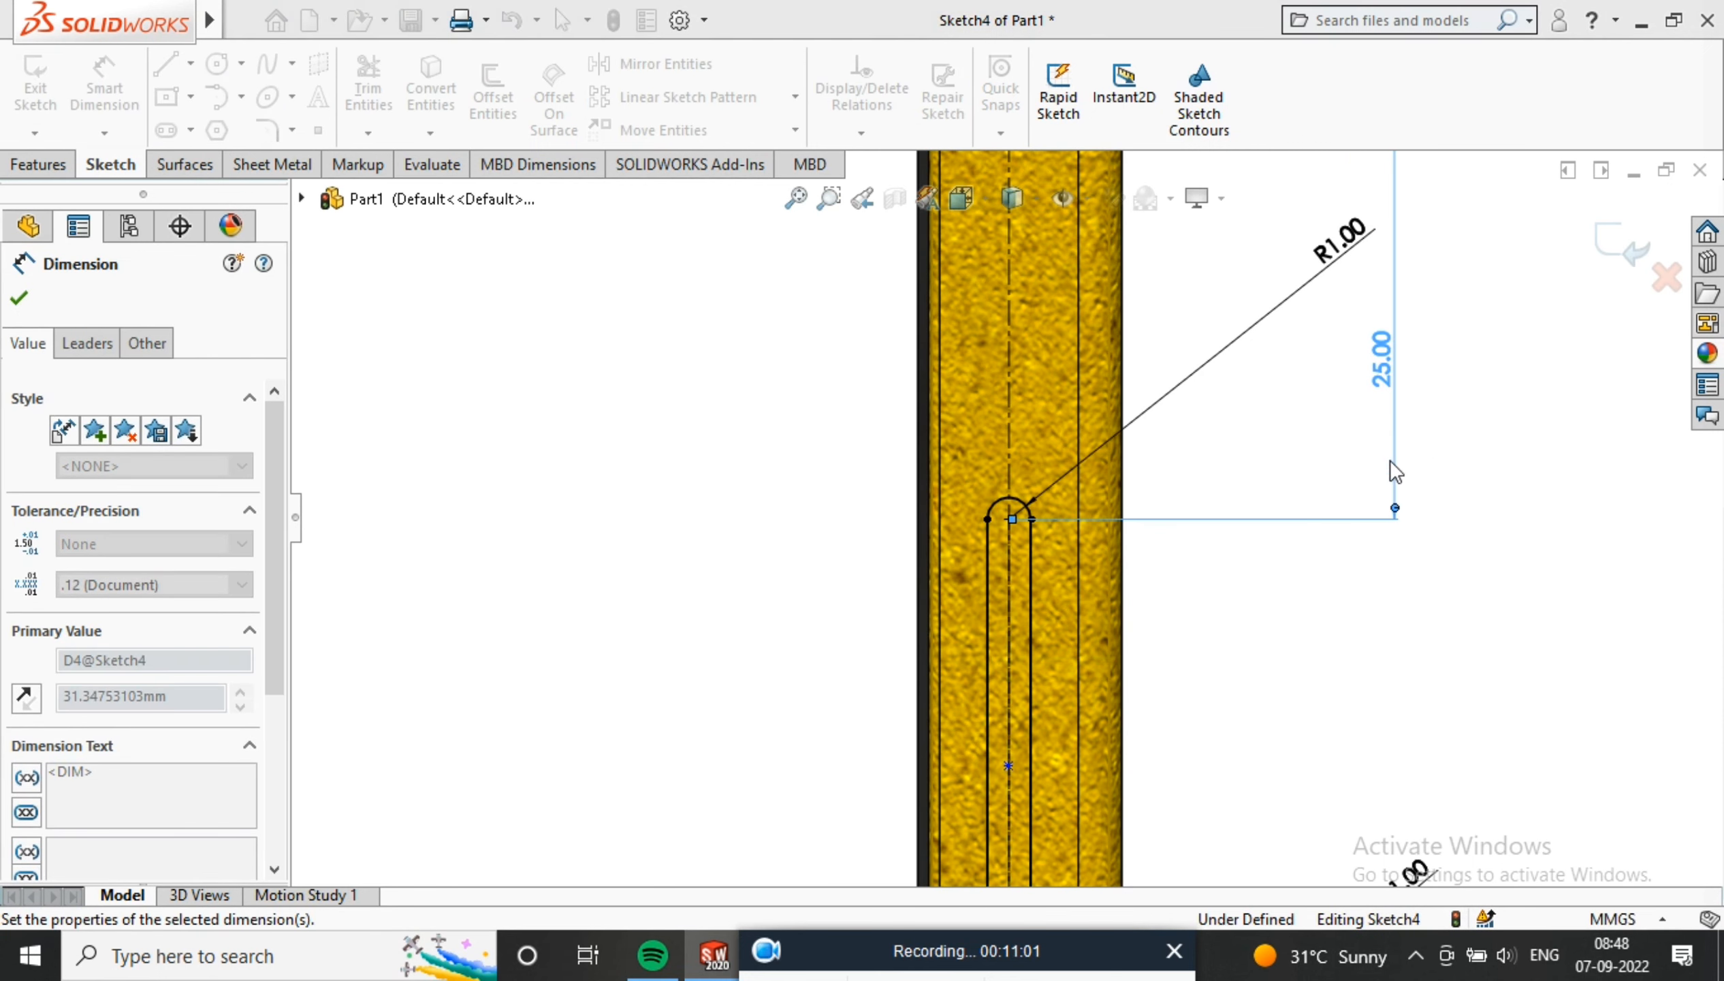
Dimension the centre-to-centre length of the upper slot to 15 mm and of the lower slot to 5 mm
scroll(1108, 585, up, 3)
scroll(1038, 544, down, 3)
click(1004, 403)
click(686, 401)
text(15)
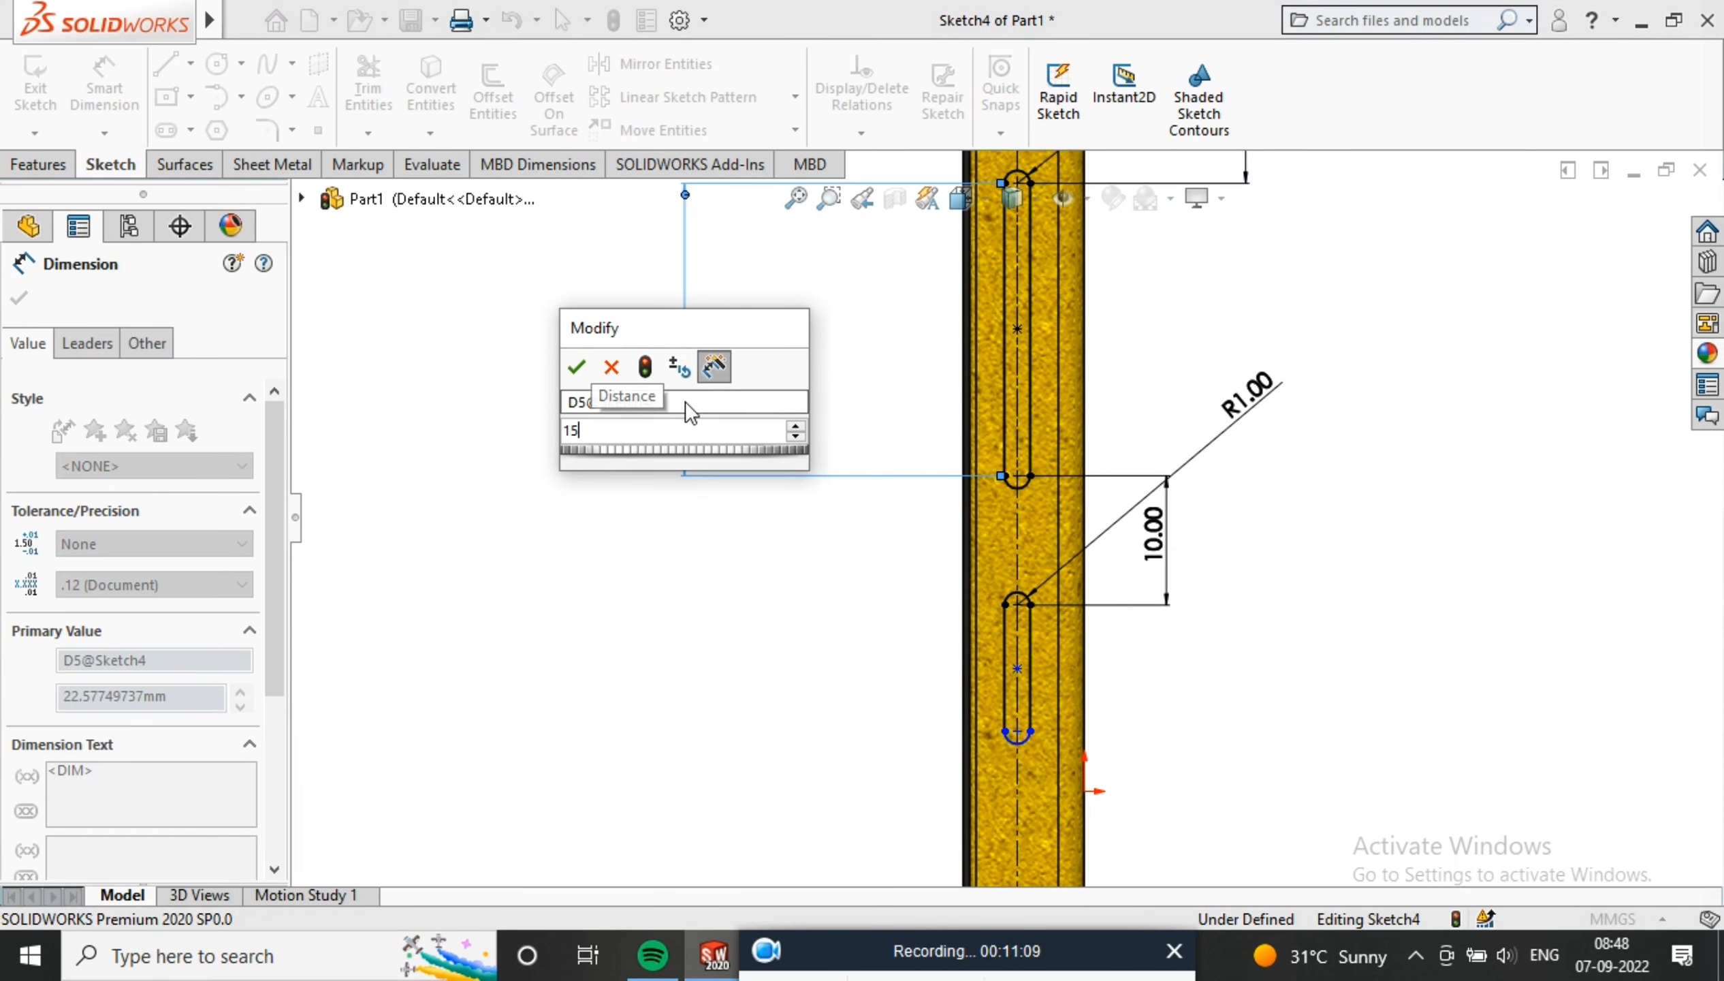
key(Return)
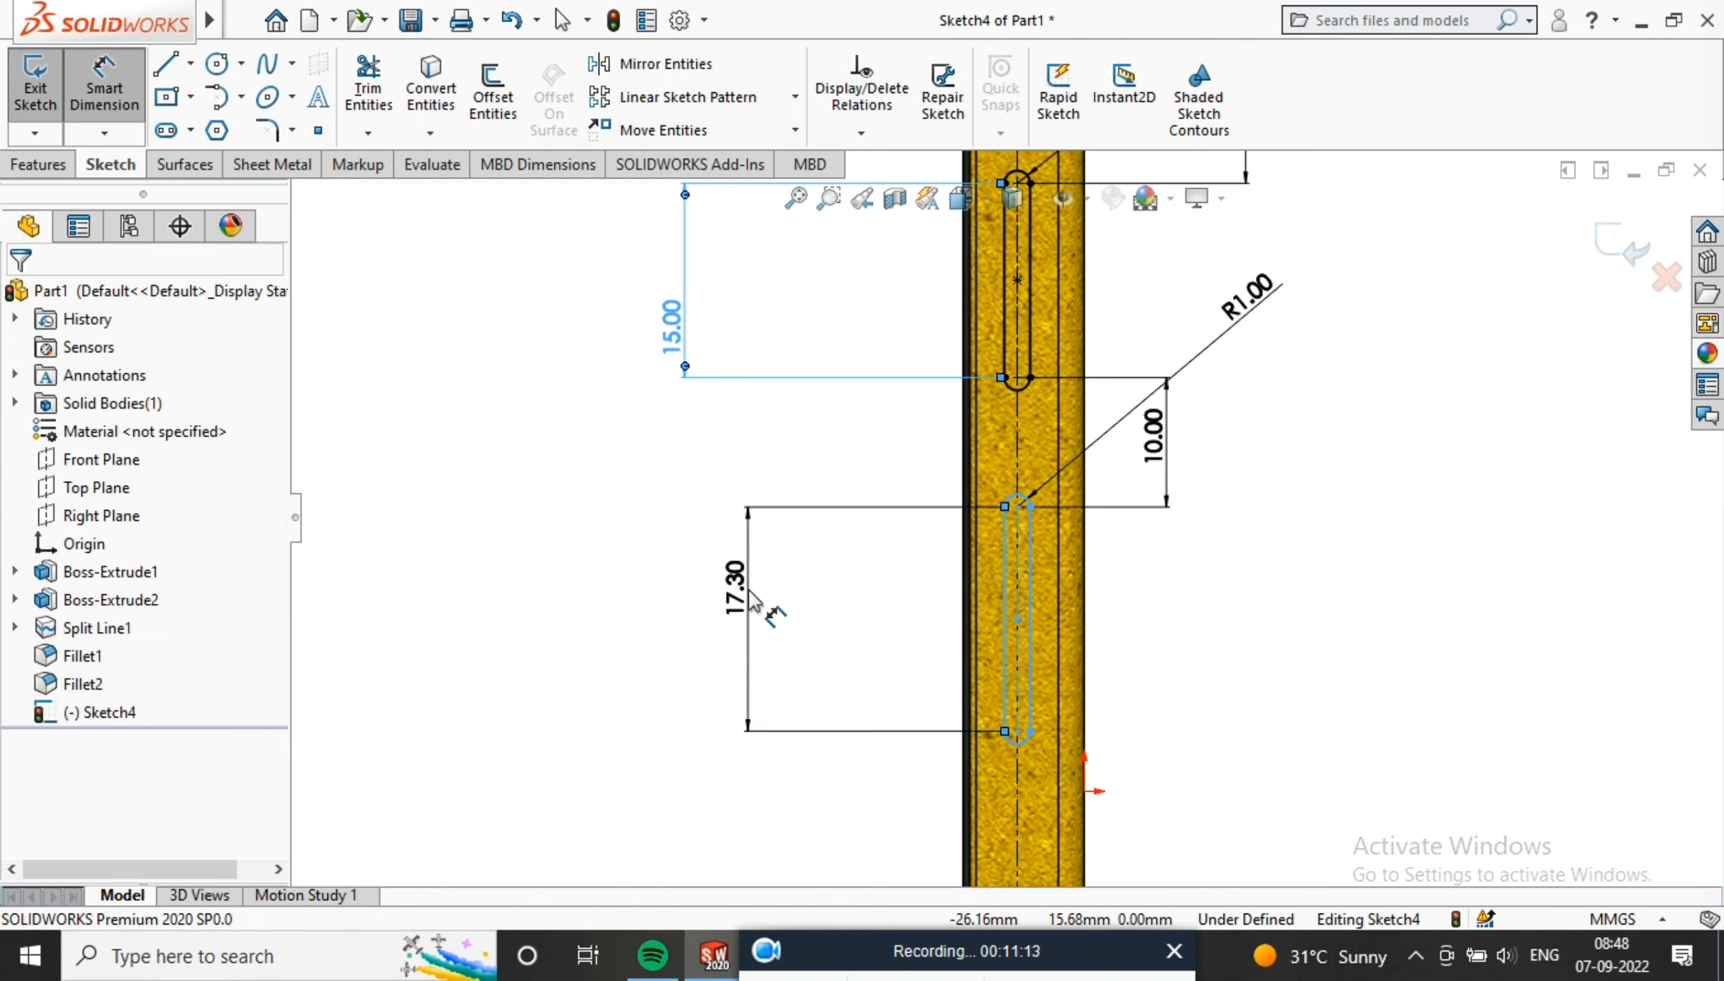
click(750, 612)
text(5)
key(Return)
scroll(1005, 453, up, 5)
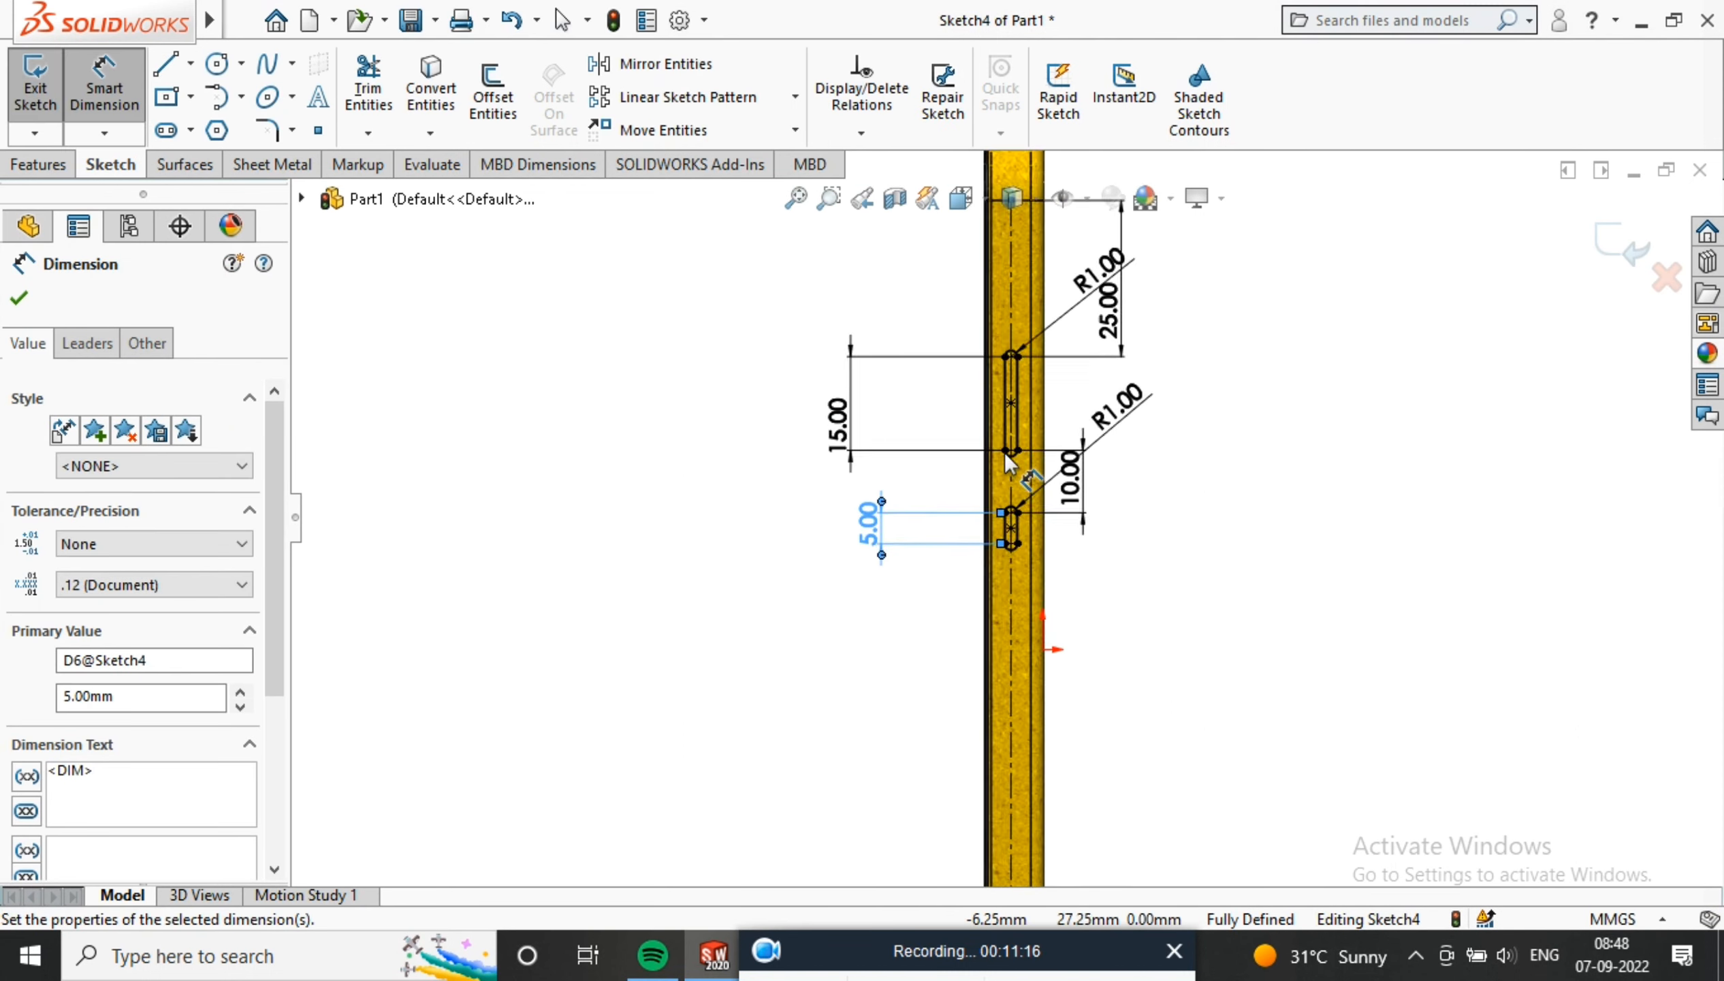
click(575, 478)
Extrude both slot profiles outward as side buttons with a blind depth of 0.5 mm, merged with the body
click(37, 165)
click(45, 89)
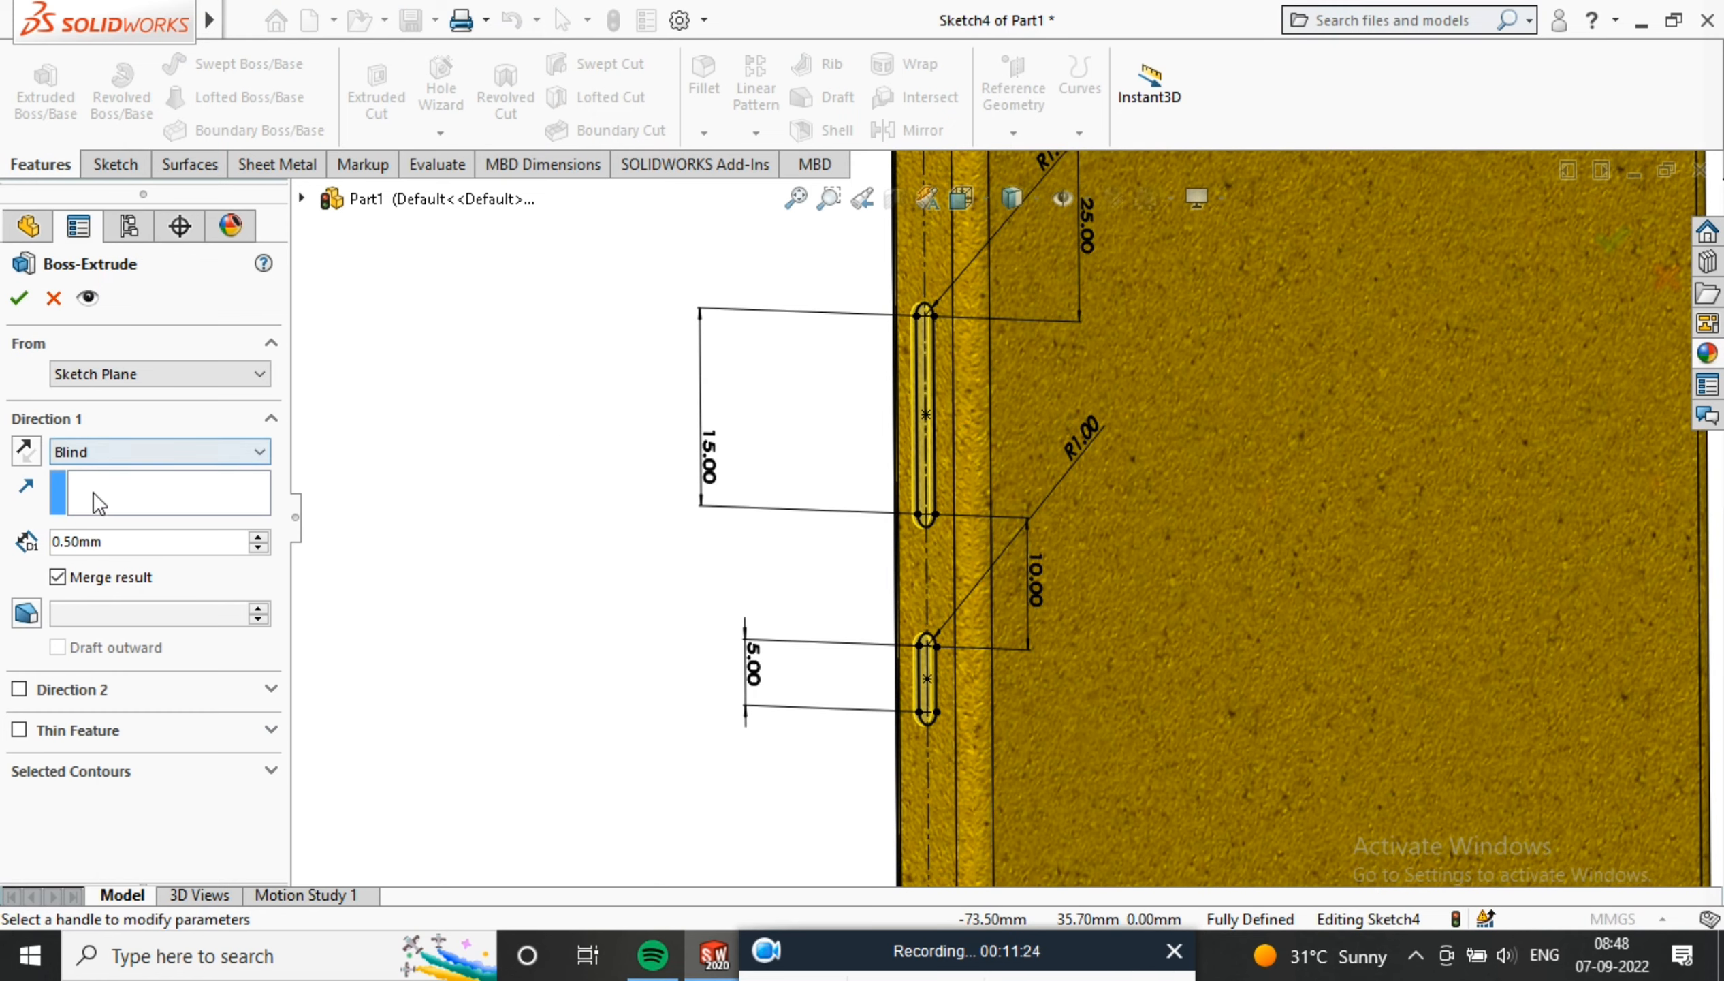
click(18, 298)
scroll(1195, 444, up, 3)
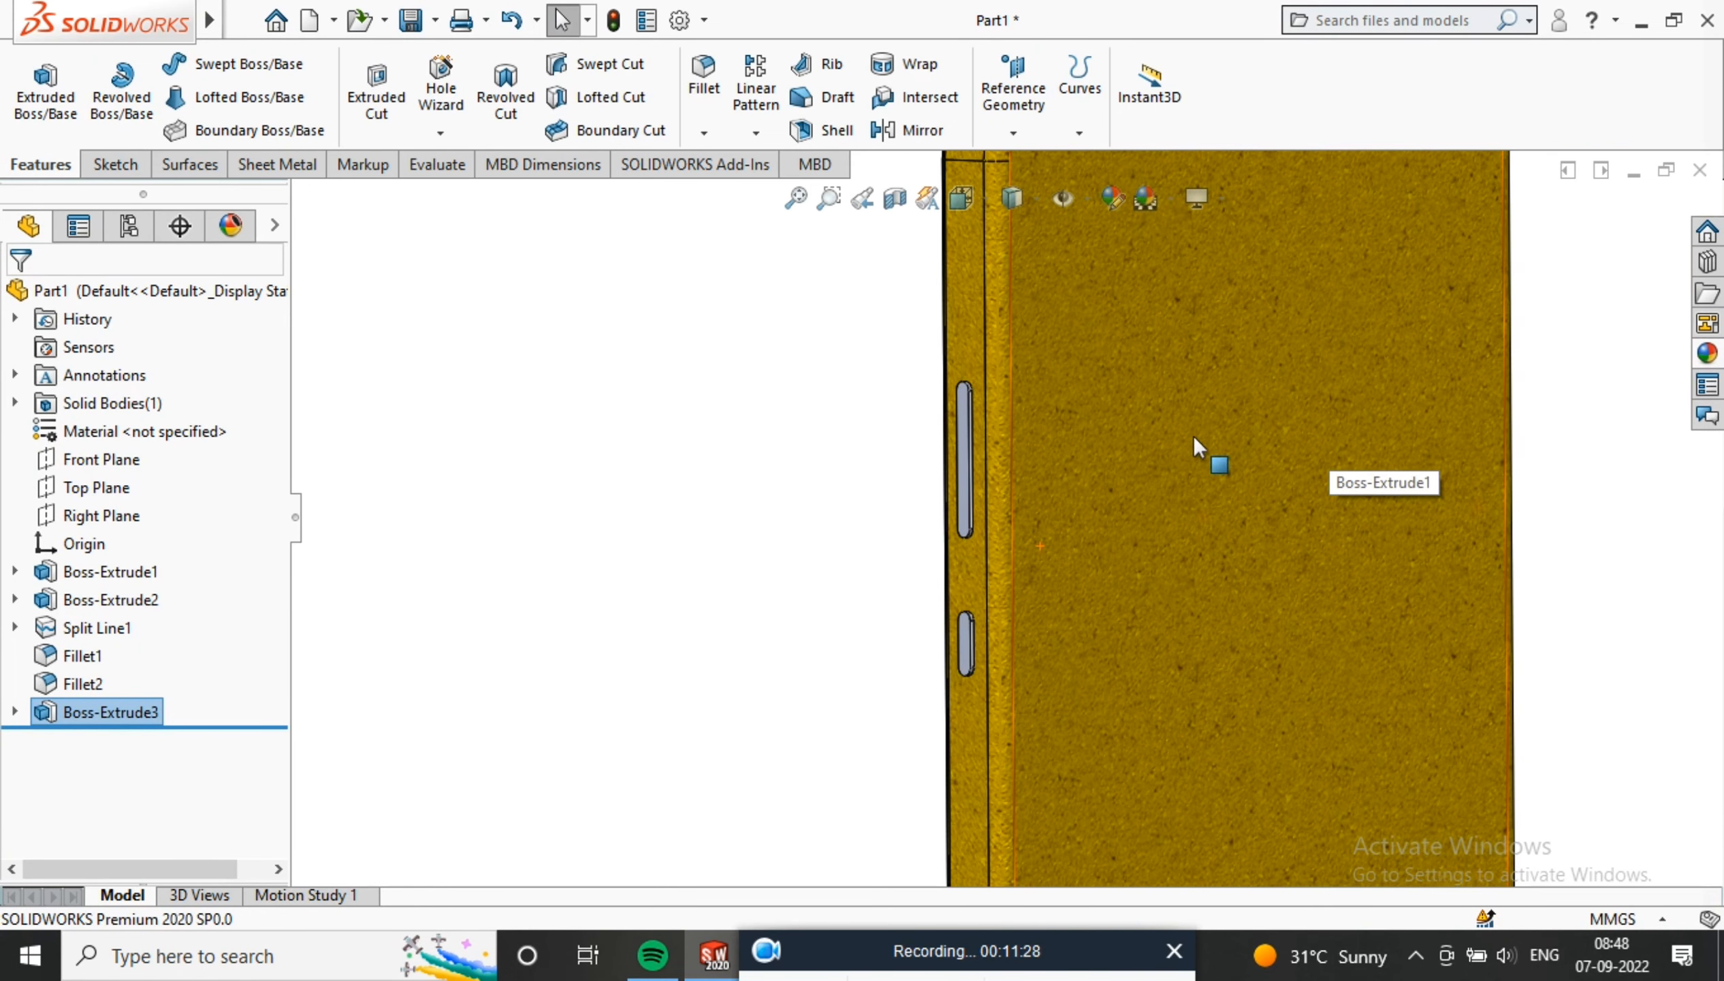
Apply the sand appearance from the organic miscellaneous category to the extruded side buttons
click(1112, 202)
scroll(1435, 345, down, 5)
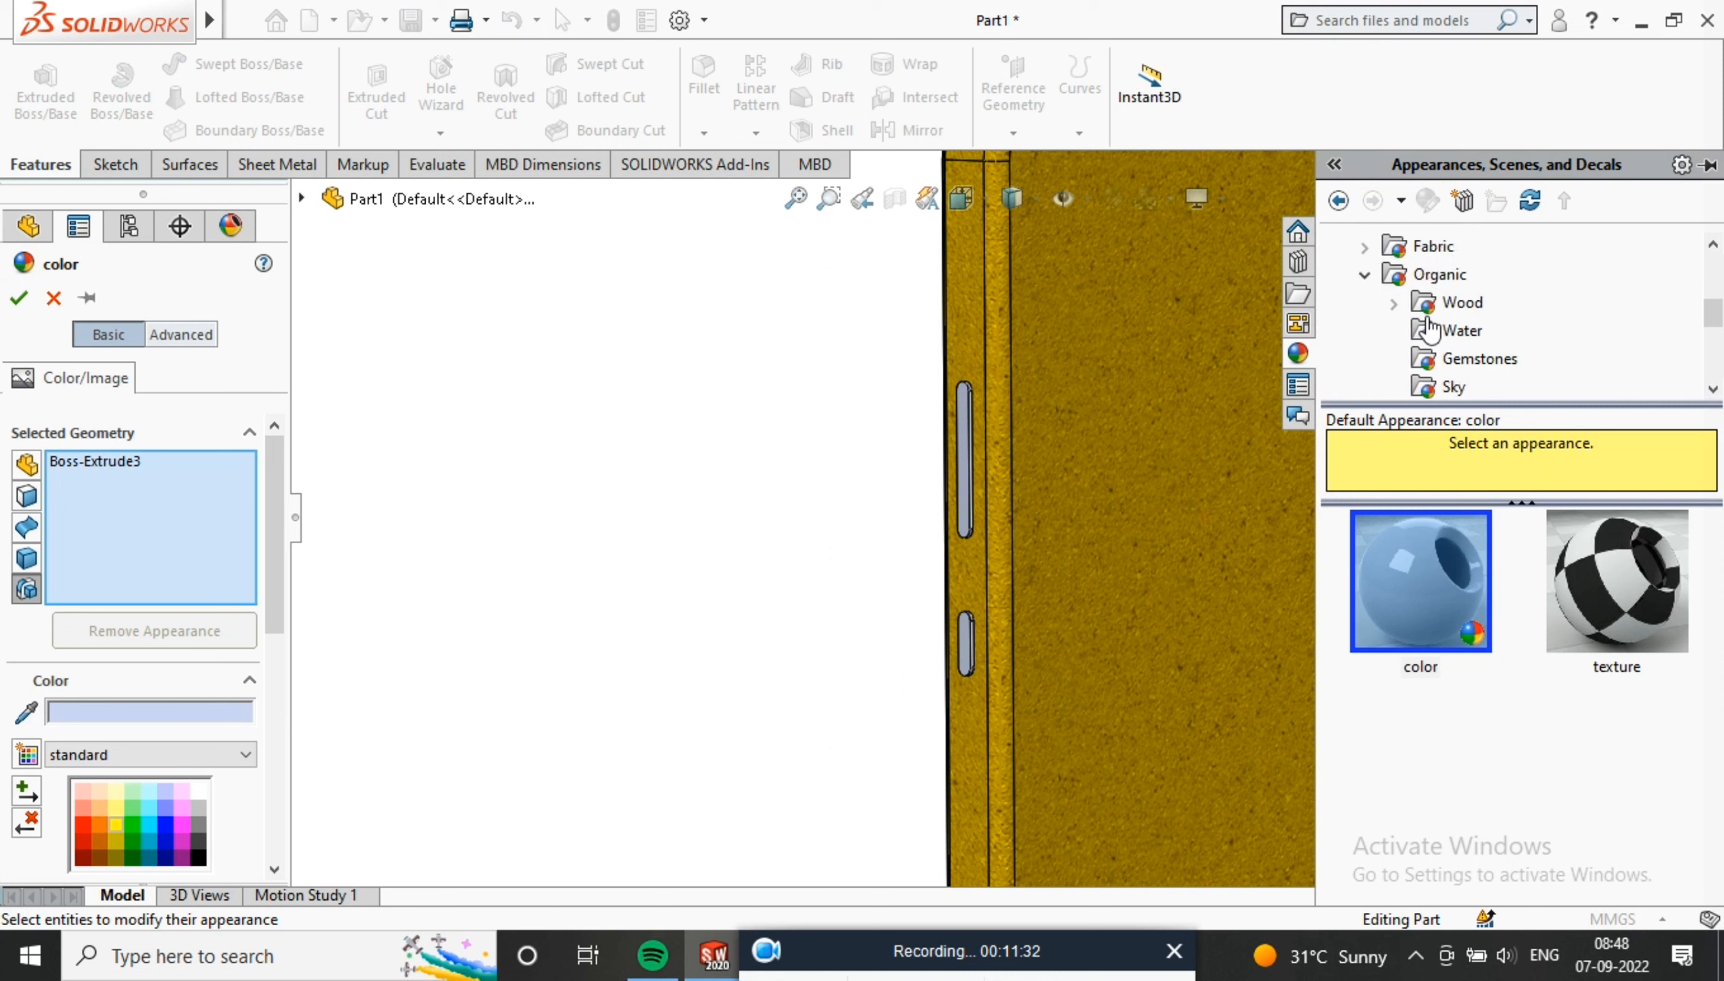
scroll(1435, 335, up, 3)
scroll(1471, 345, up, 3)
scroll(1471, 348, down, 6)
scroll(1471, 349, up, 4)
click(1471, 332)
scroll(1420, 616, down, 3)
click(1421, 602)
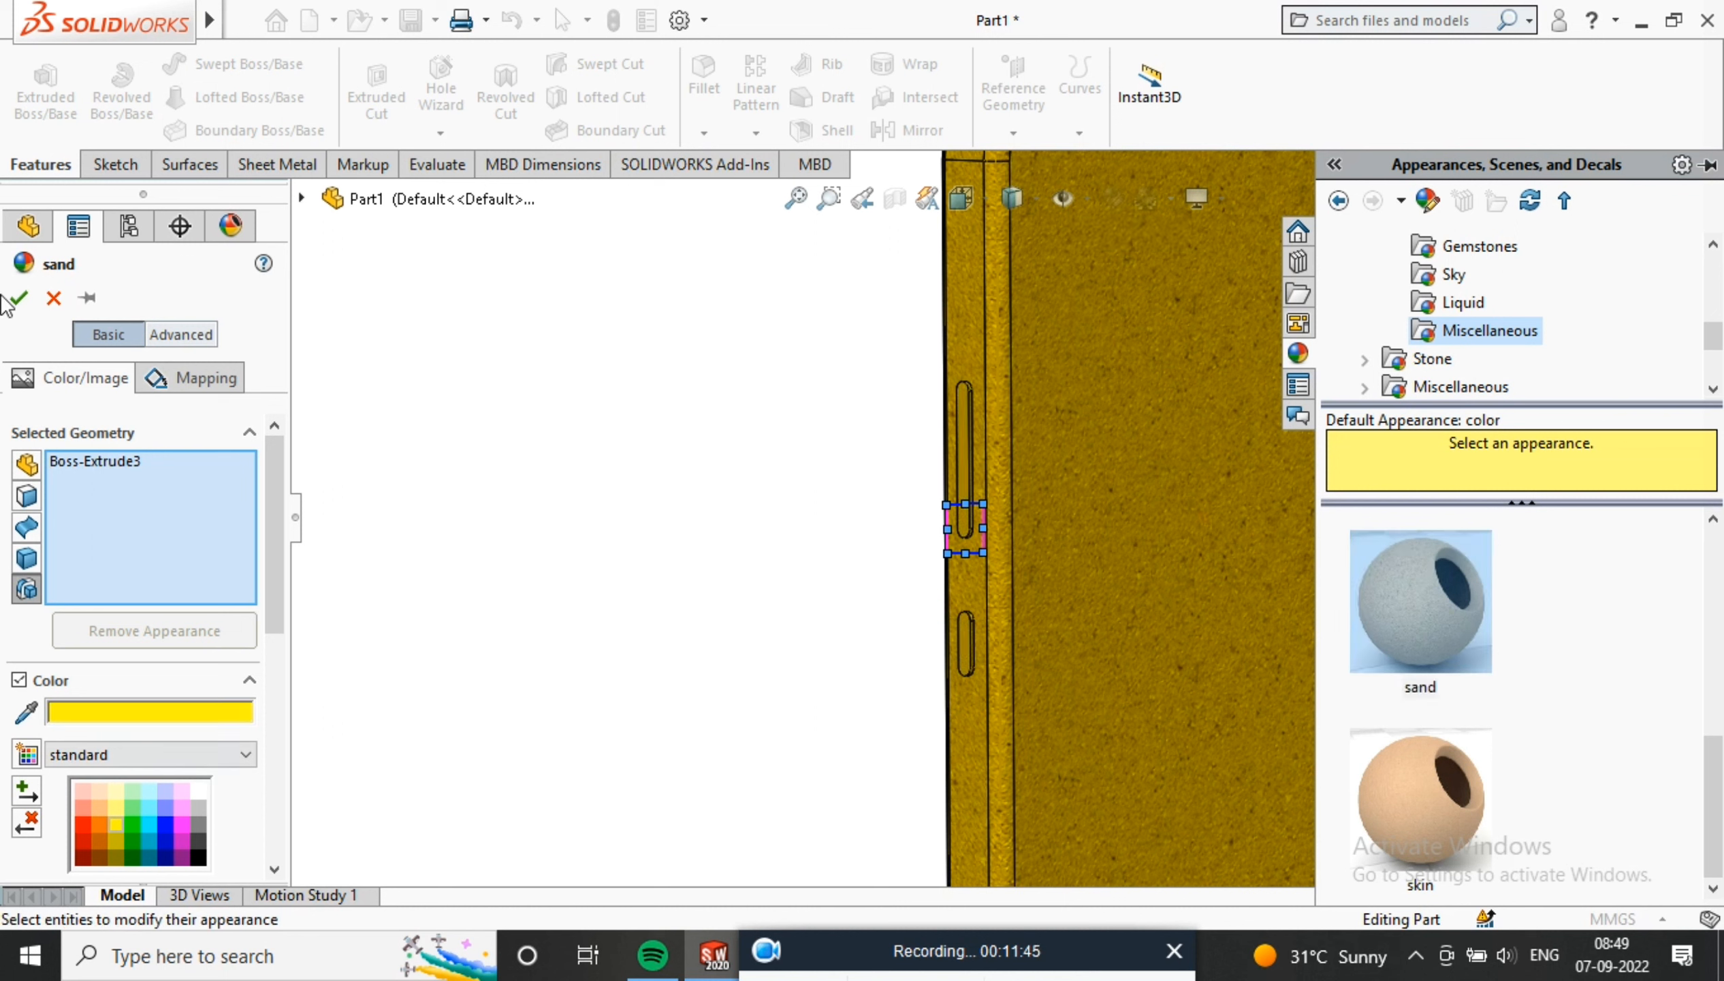
click(1396, 628)
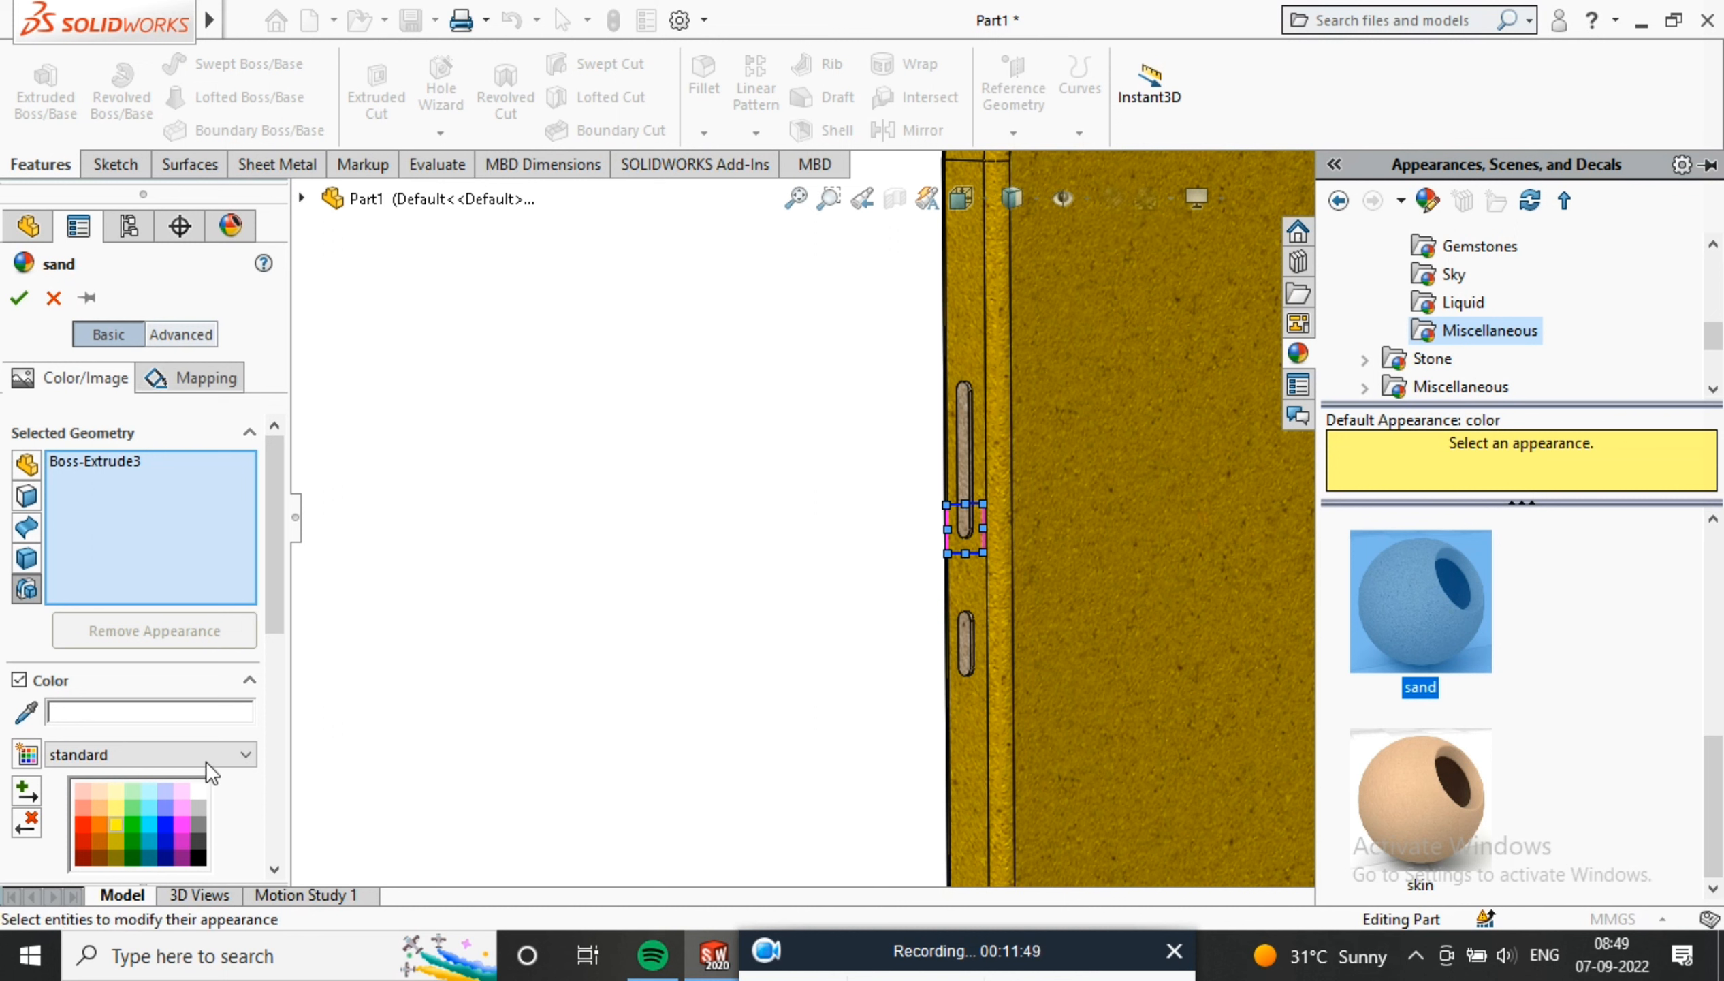
Recolour the sand appearance on the side buttons golden yellow to match the frame
click(121, 830)
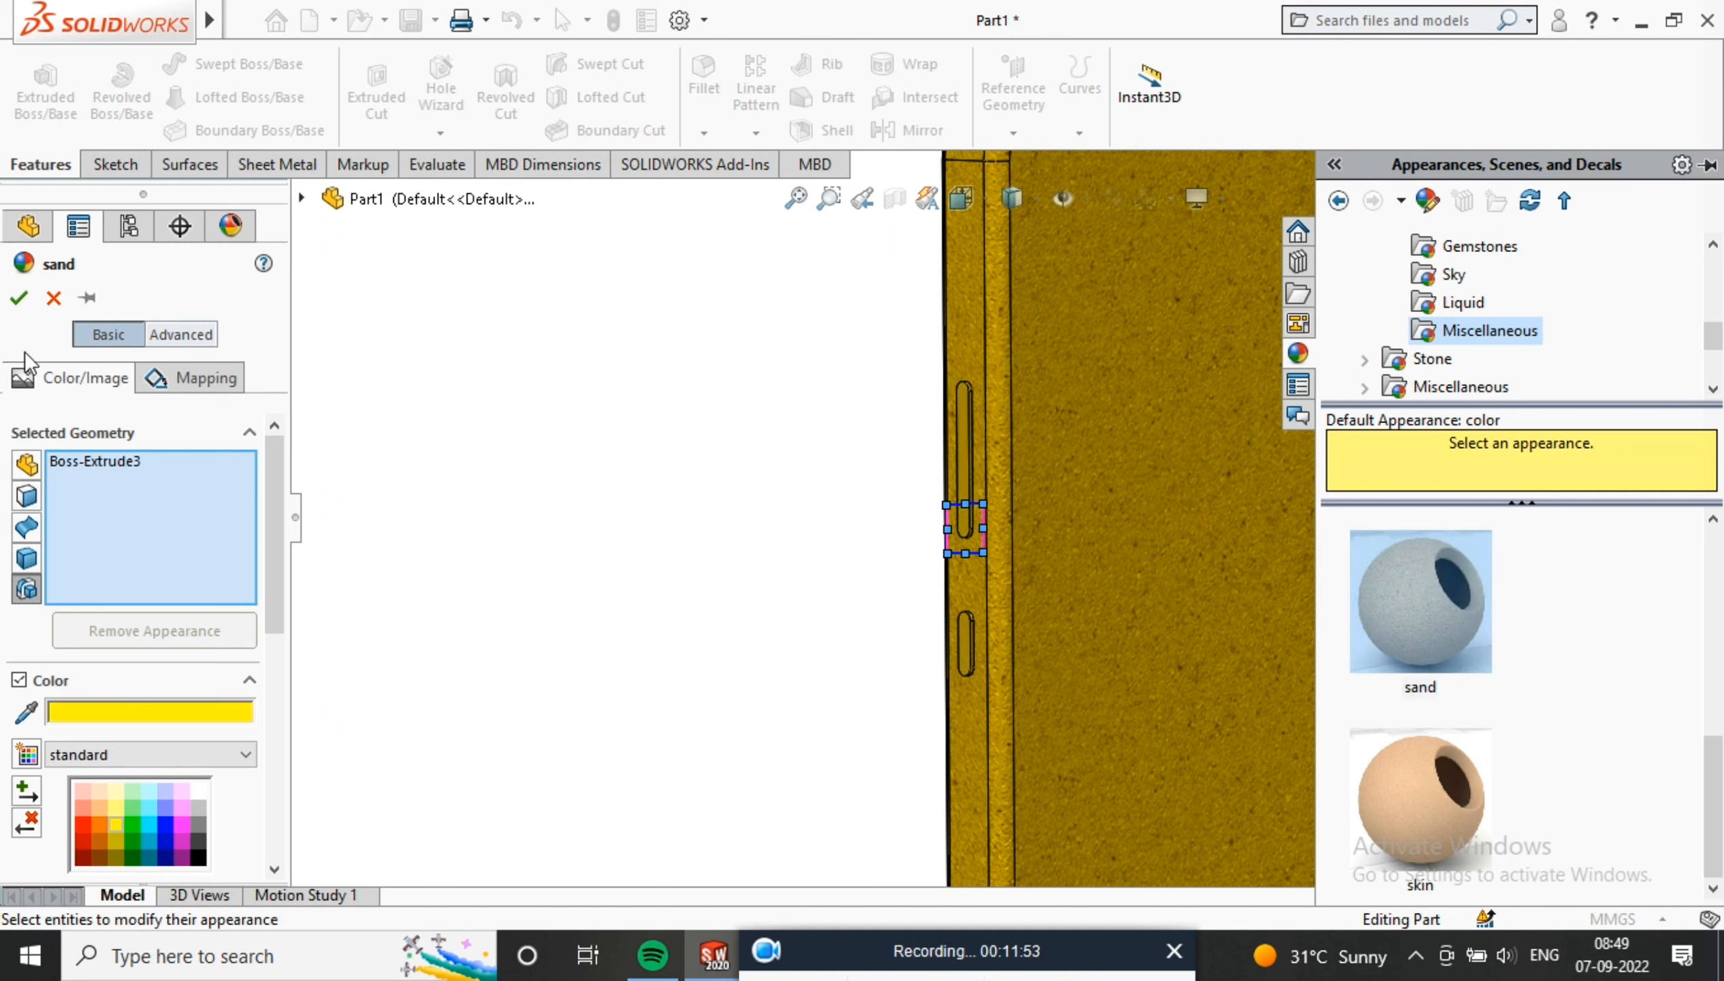
click(19, 297)
scroll(958, 540, up, 5)
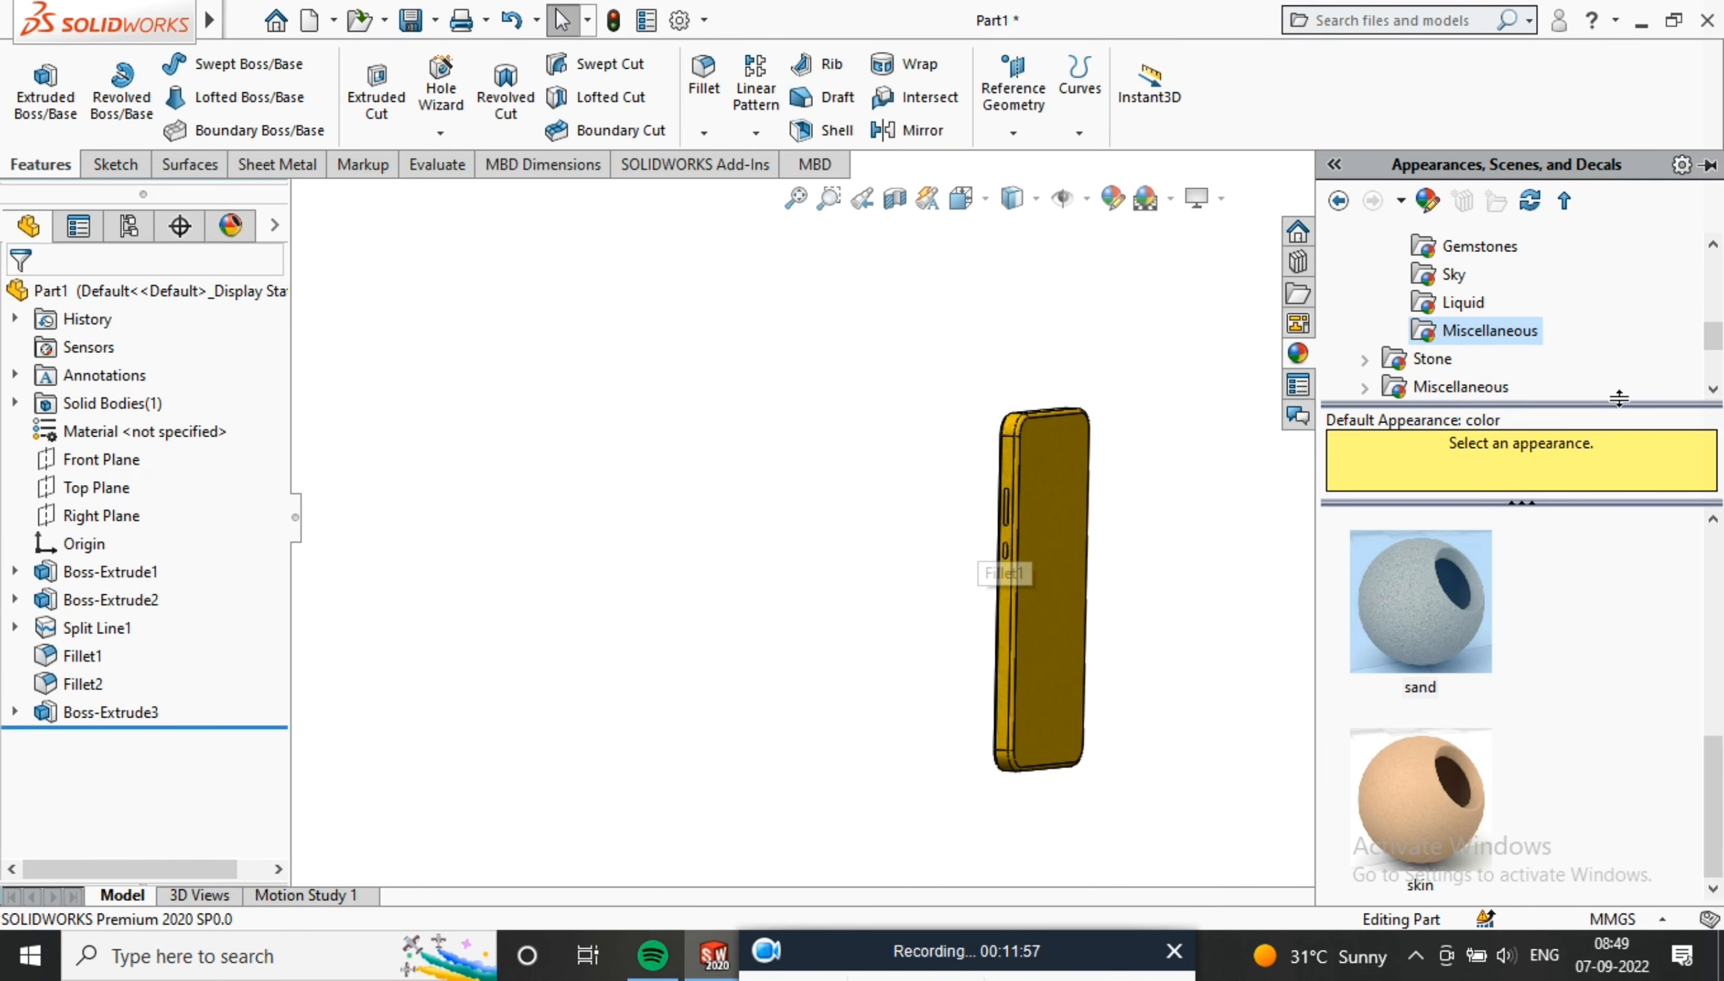
Open a new sketch on the flat face of the phone's short end, viewed straight on
middle_drag(1219, 335, 1143, 547)
scroll(1191, 634, down, 5)
scroll(1192, 626, up, 5)
click(1142, 540)
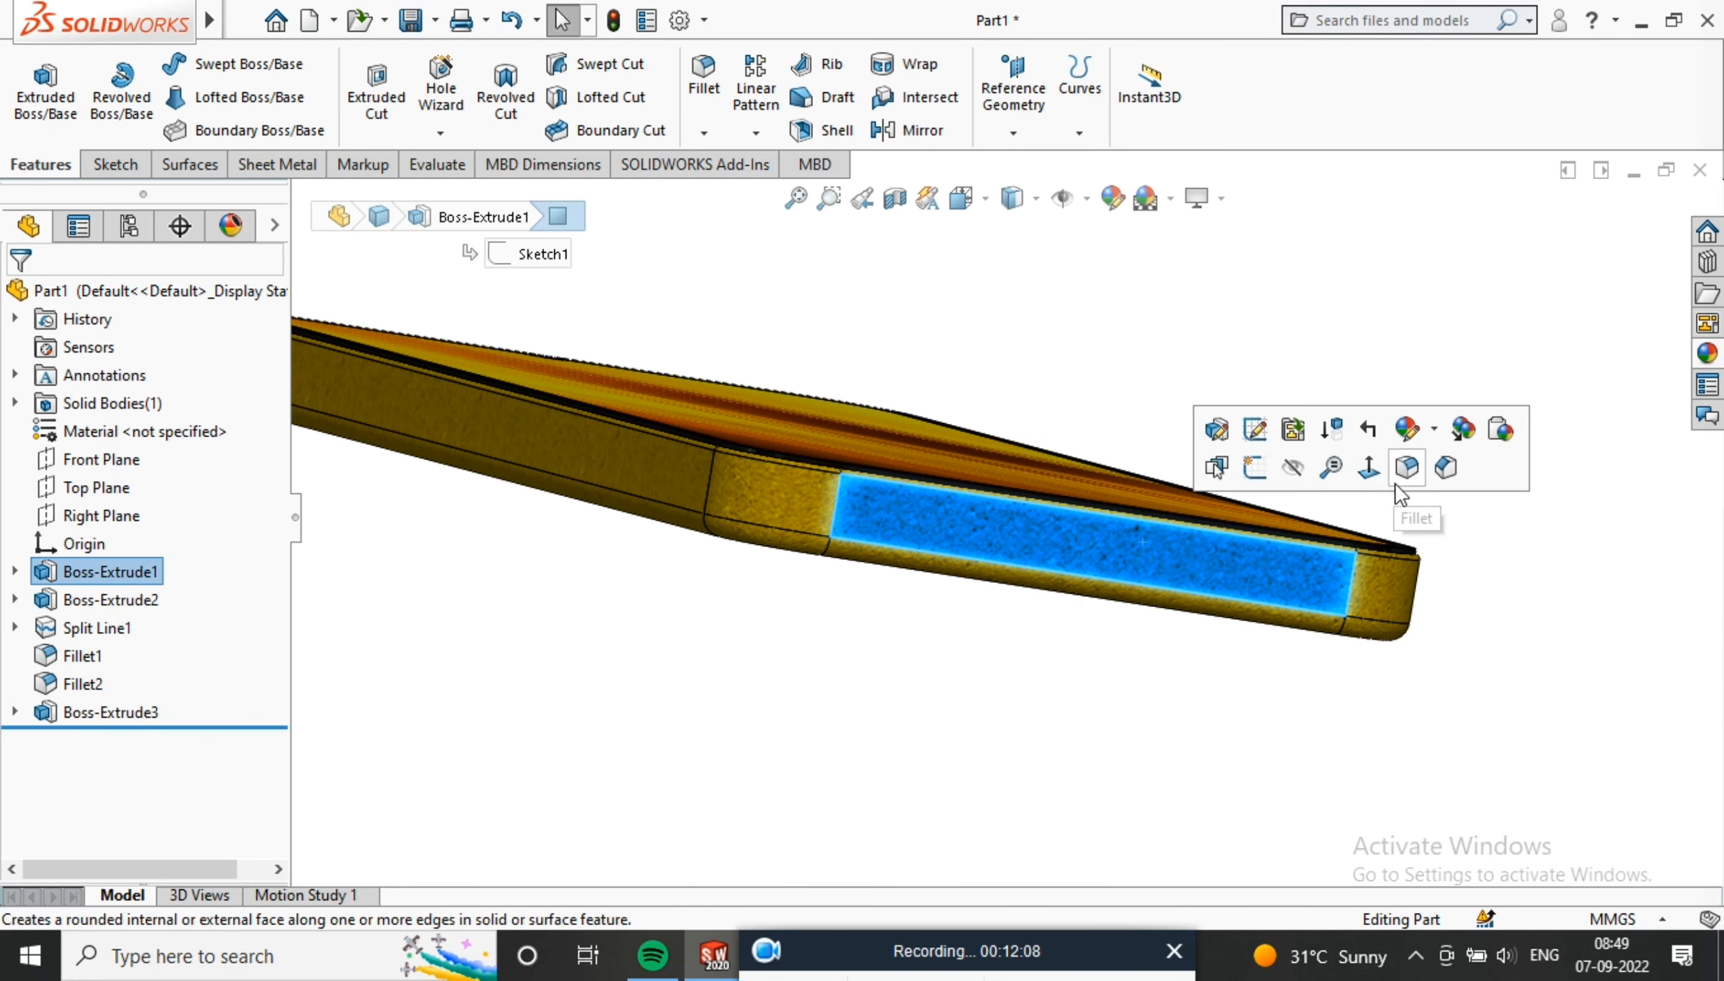
click(1404, 470)
right_click(1068, 498)
click(1149, 396)
Sketch a horizontal centerline about 55 mm long across the middle of the short end face
click(191, 62)
click(227, 127)
click(717, 513)
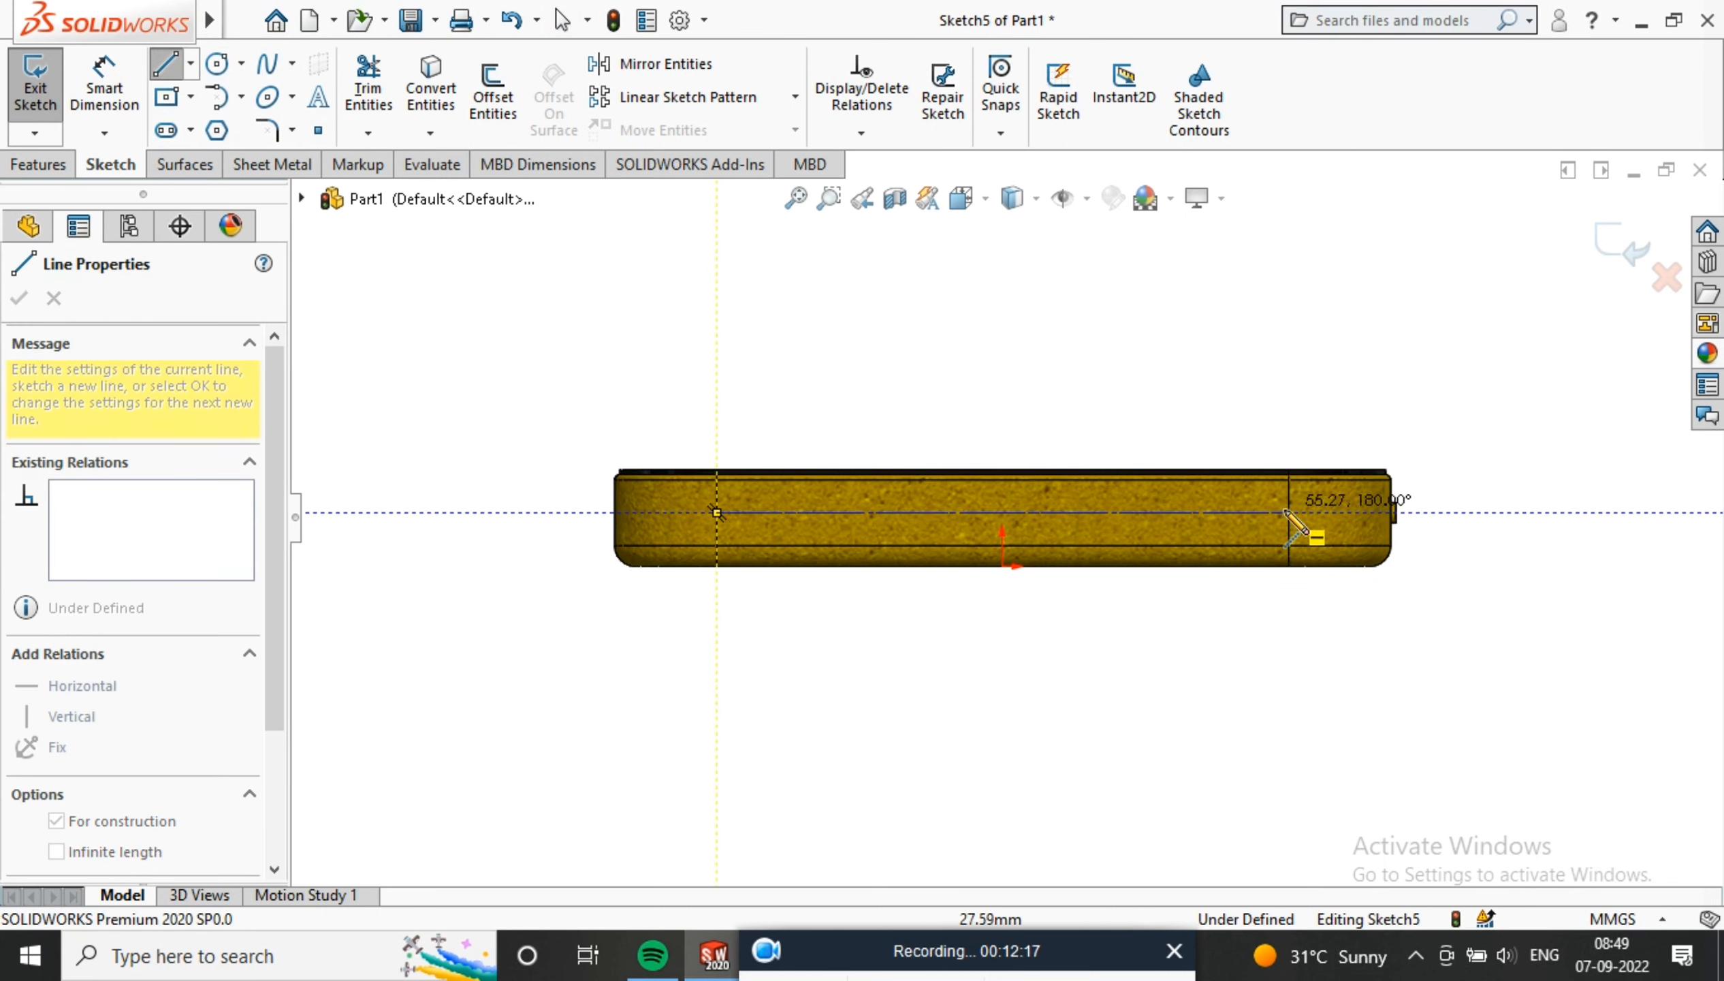